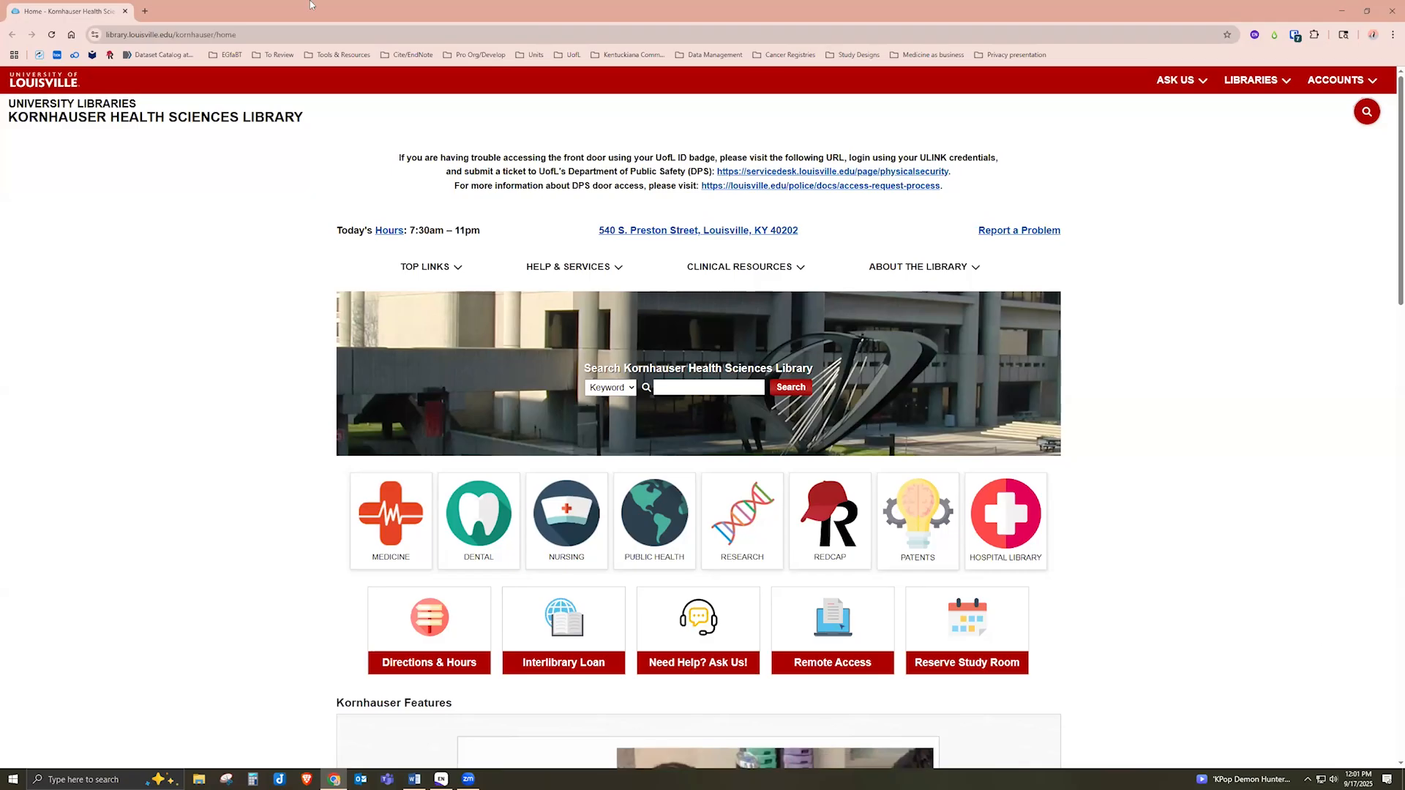
Expand the HELP & SERVICES menu on the Kornhauser Health Sciences Library homepage
click(573, 274)
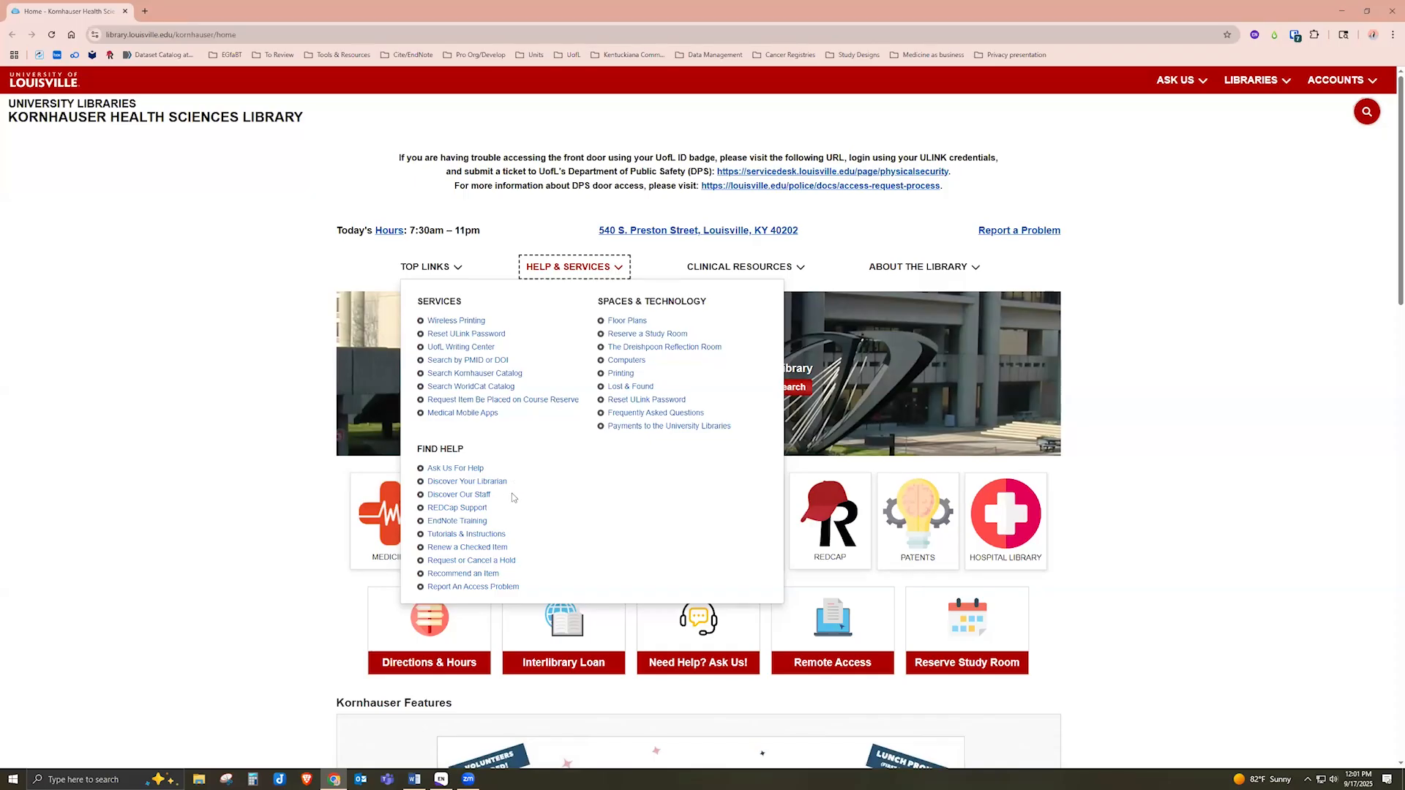
Open the EndNote Training guide in a new tab and browse its 2025 workshop schedule
middle_click(469, 523)
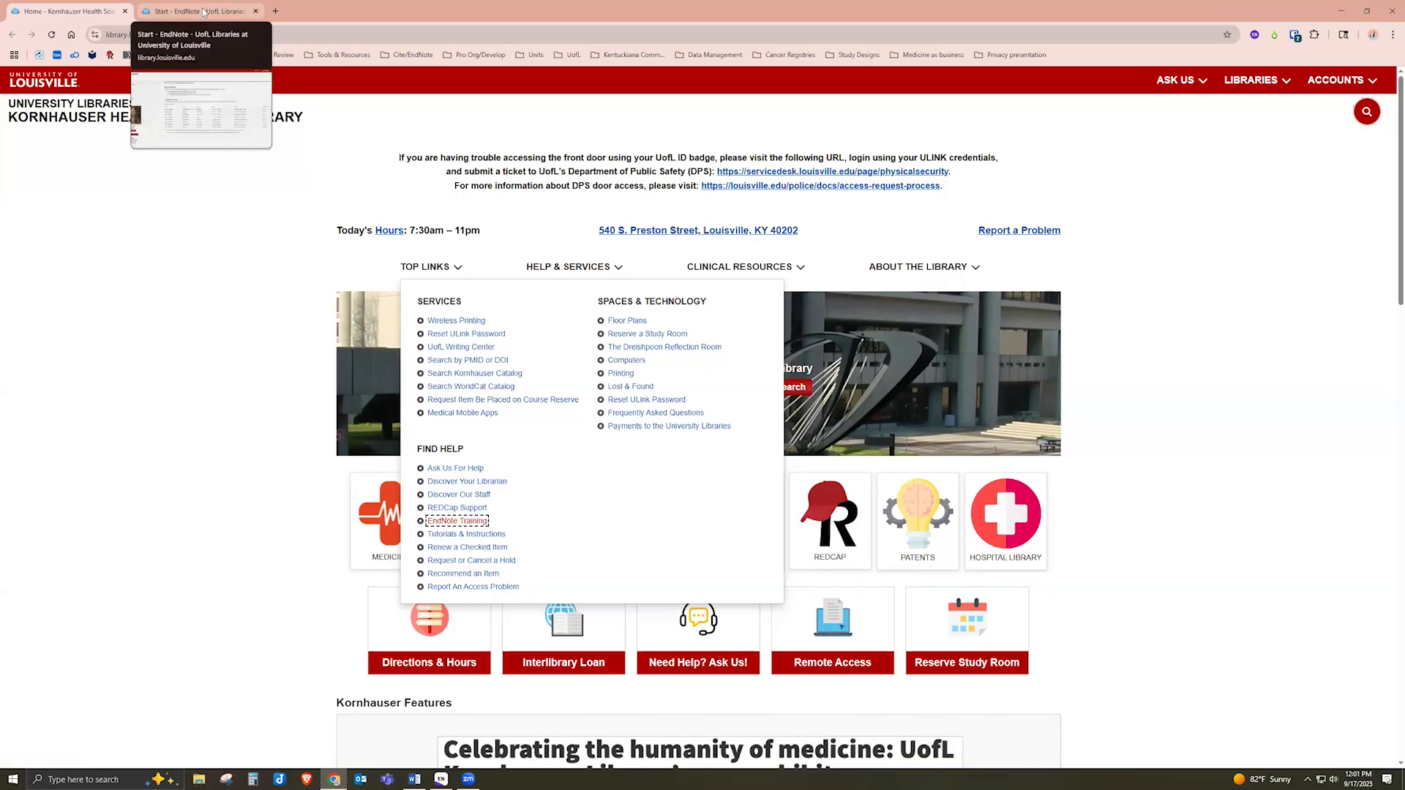
click(204, 12)
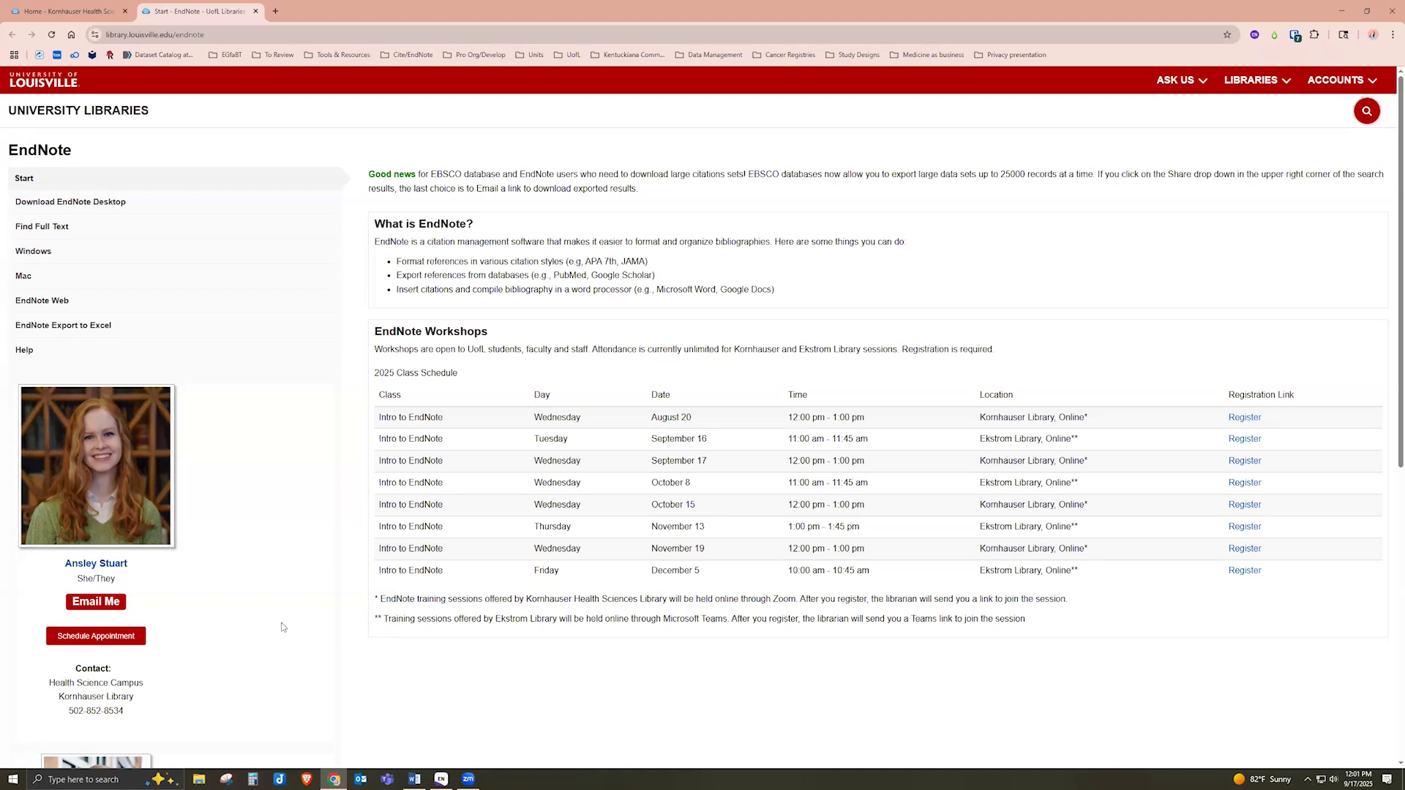
scroll(282, 626, down, 5)
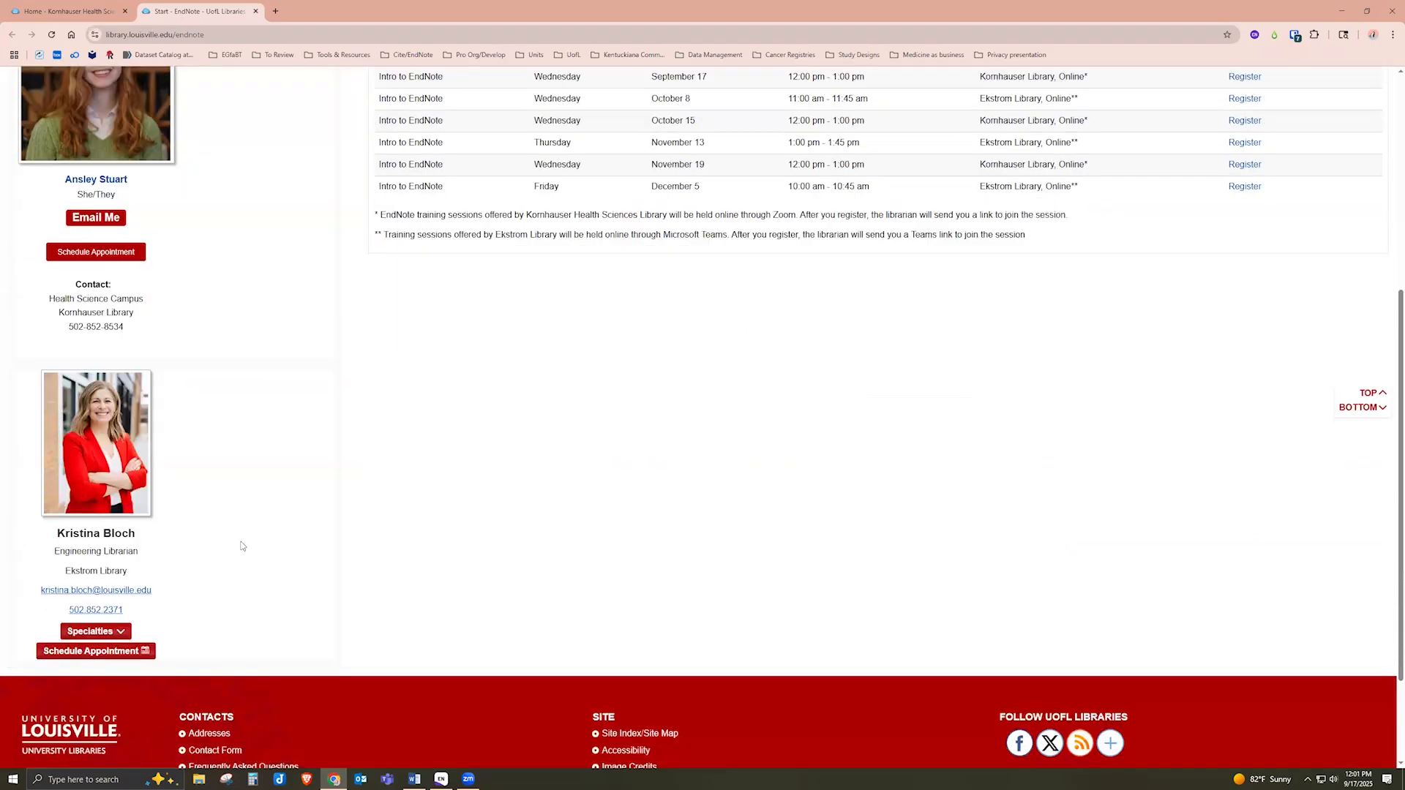
scroll(242, 546, up, 2)
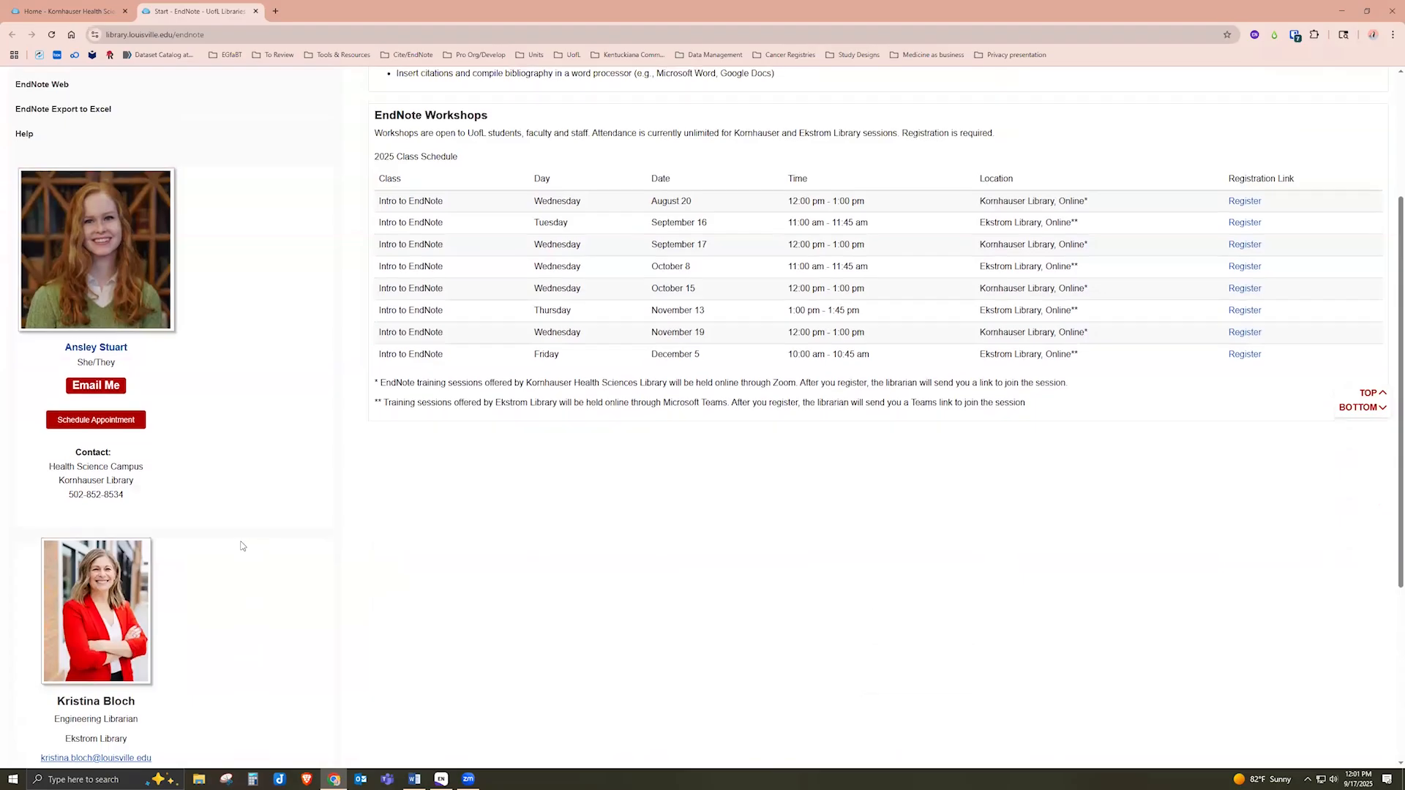
scroll(241, 546, up, 3)
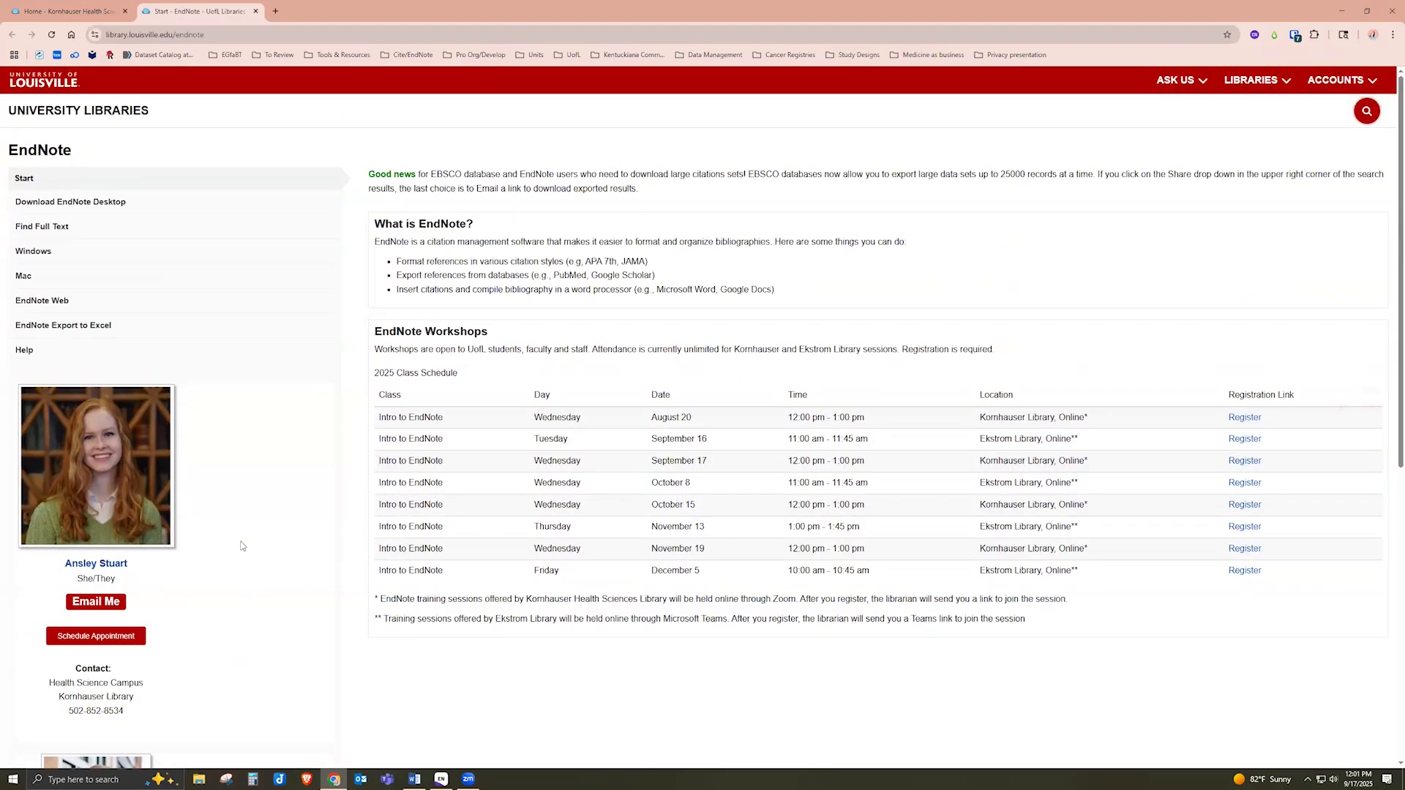
View the guide's Download EndNote Desktop page, then return to the Kornhauser home tab
click(104, 207)
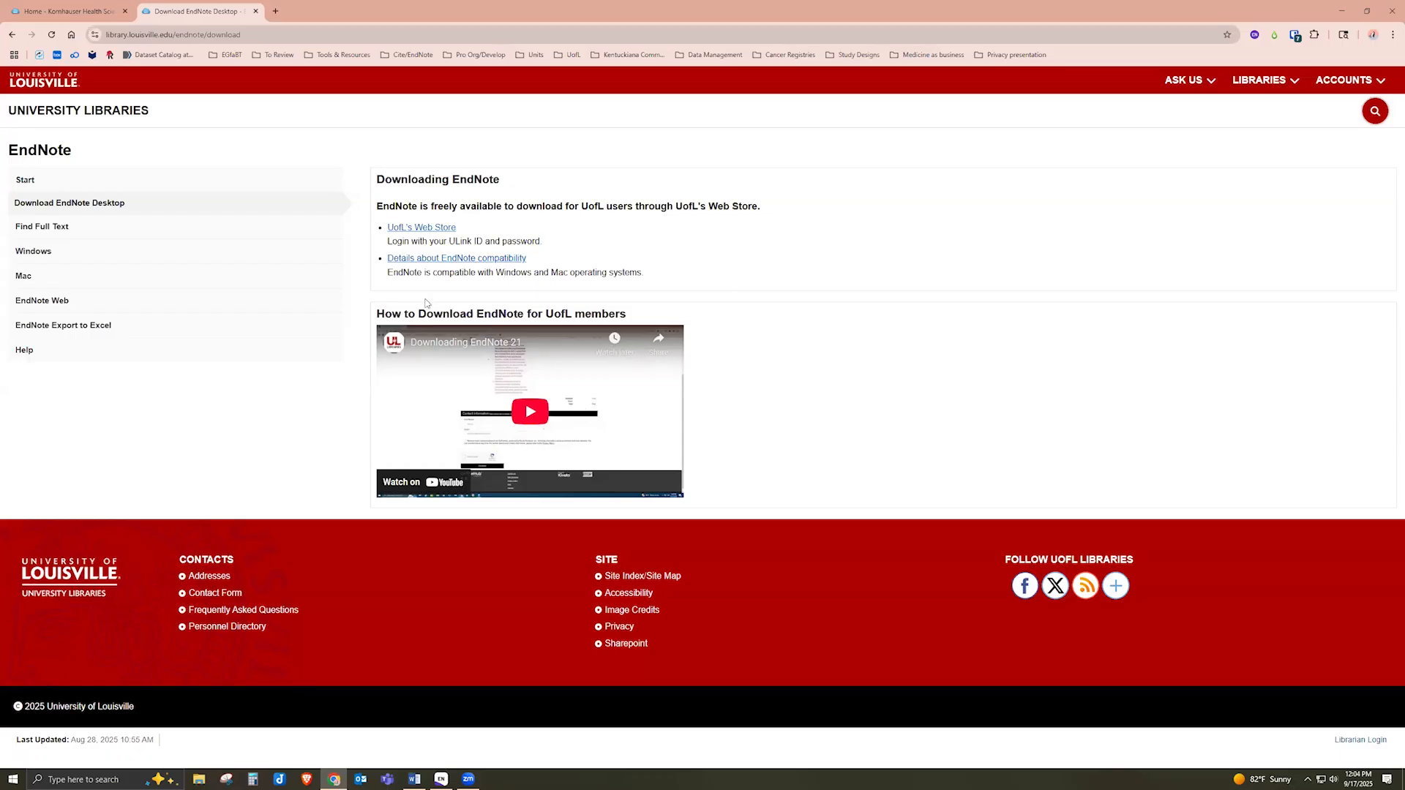
click(71, 10)
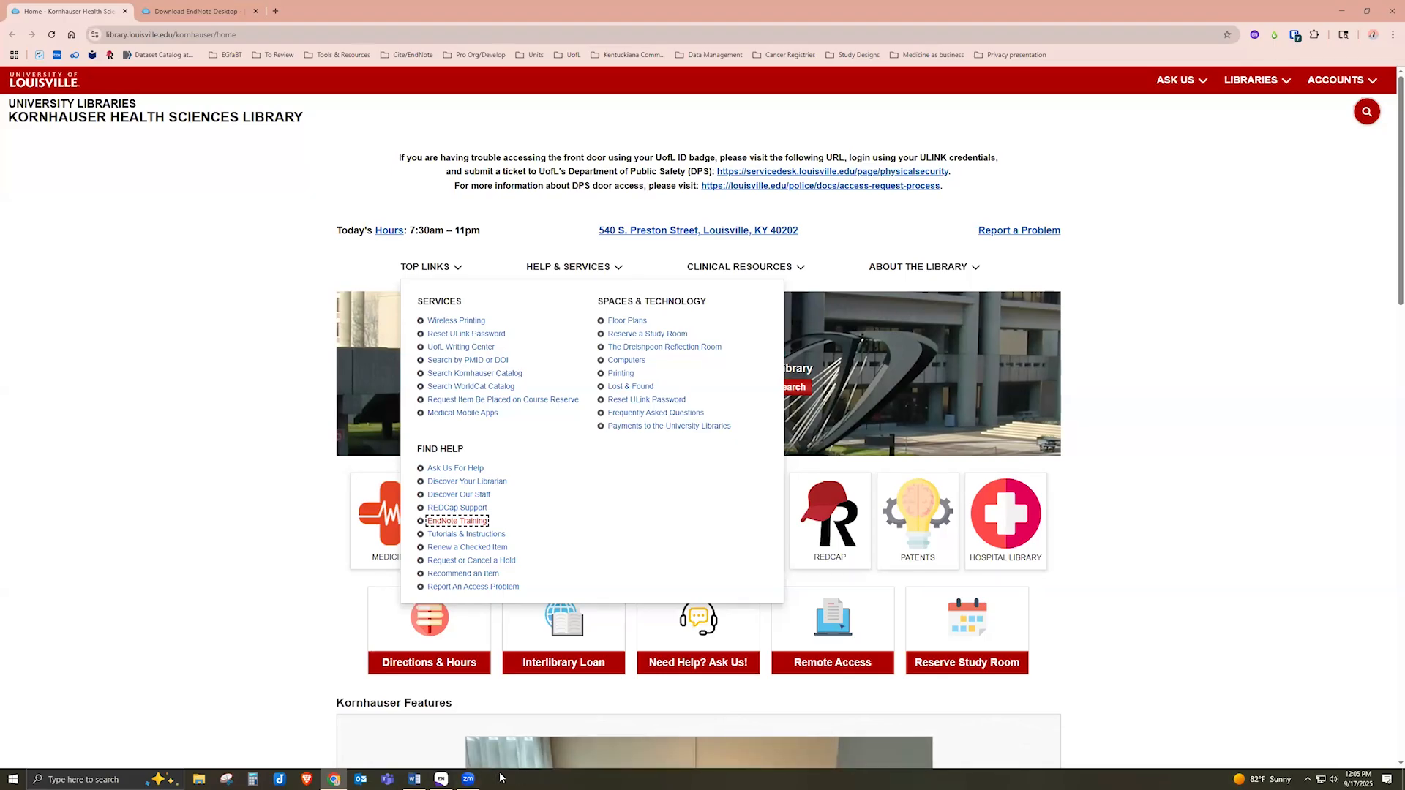
Maximize EndNote's Primary EndNote Library and collapse the Youth Stimulant Misuse Therapy SR group
click(443, 778)
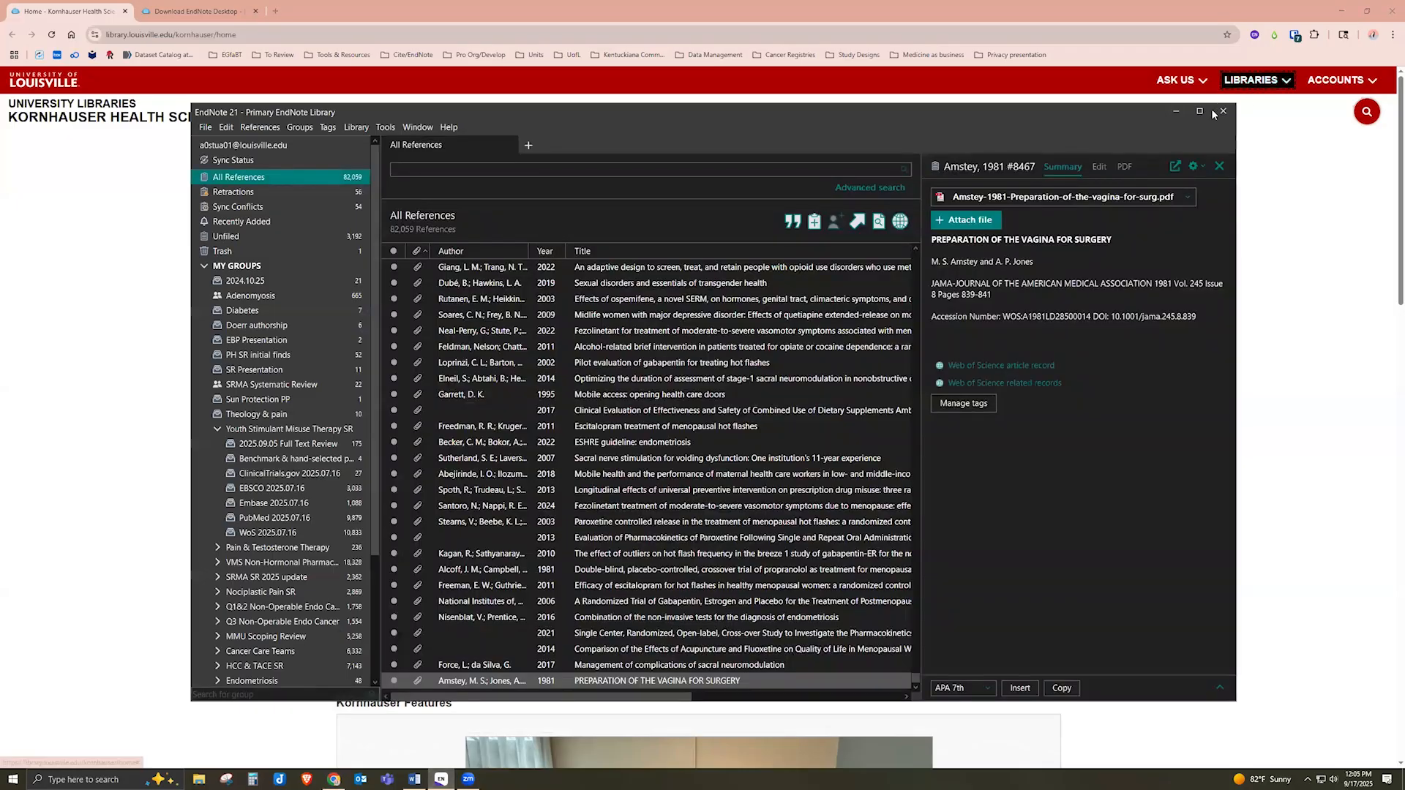
click(1200, 112)
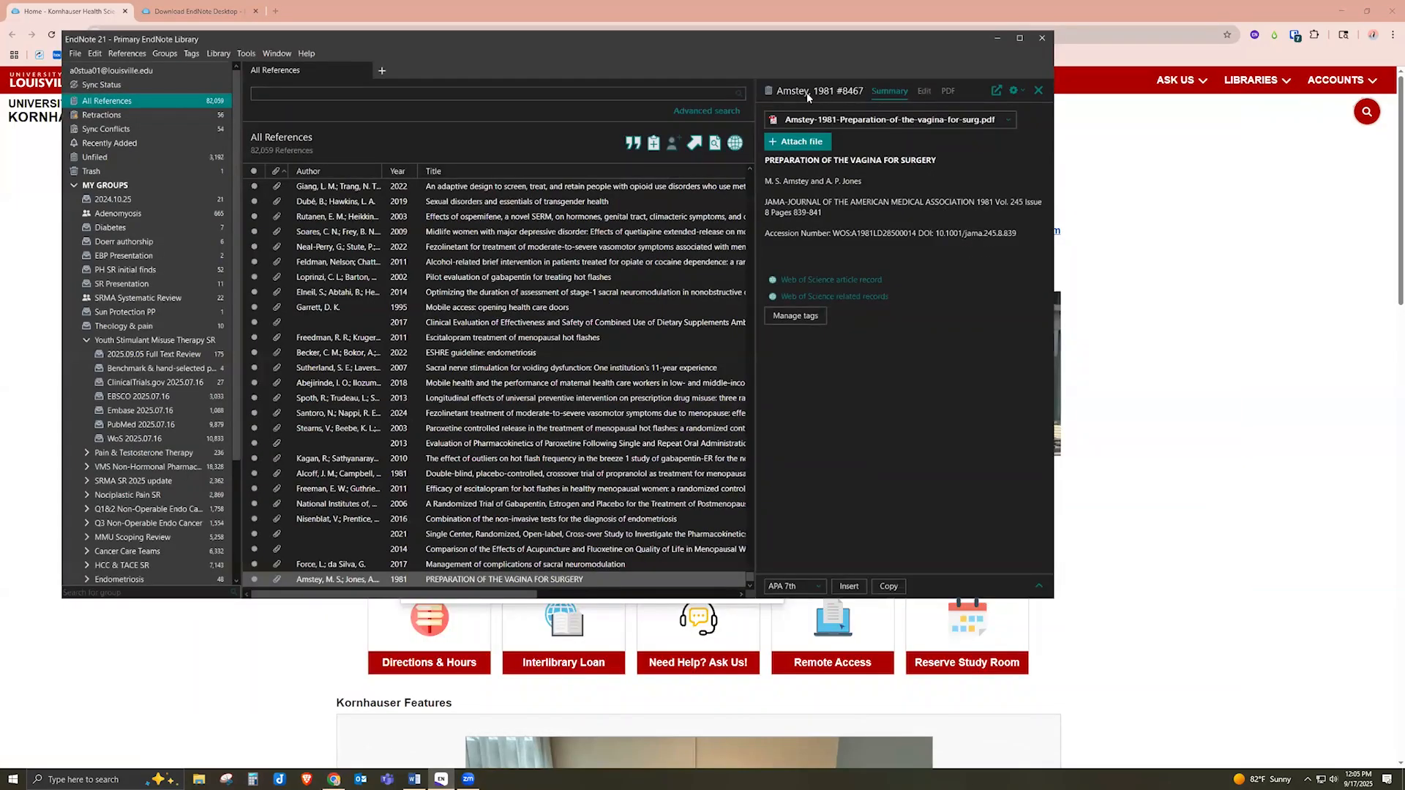
double_click(815, 72)
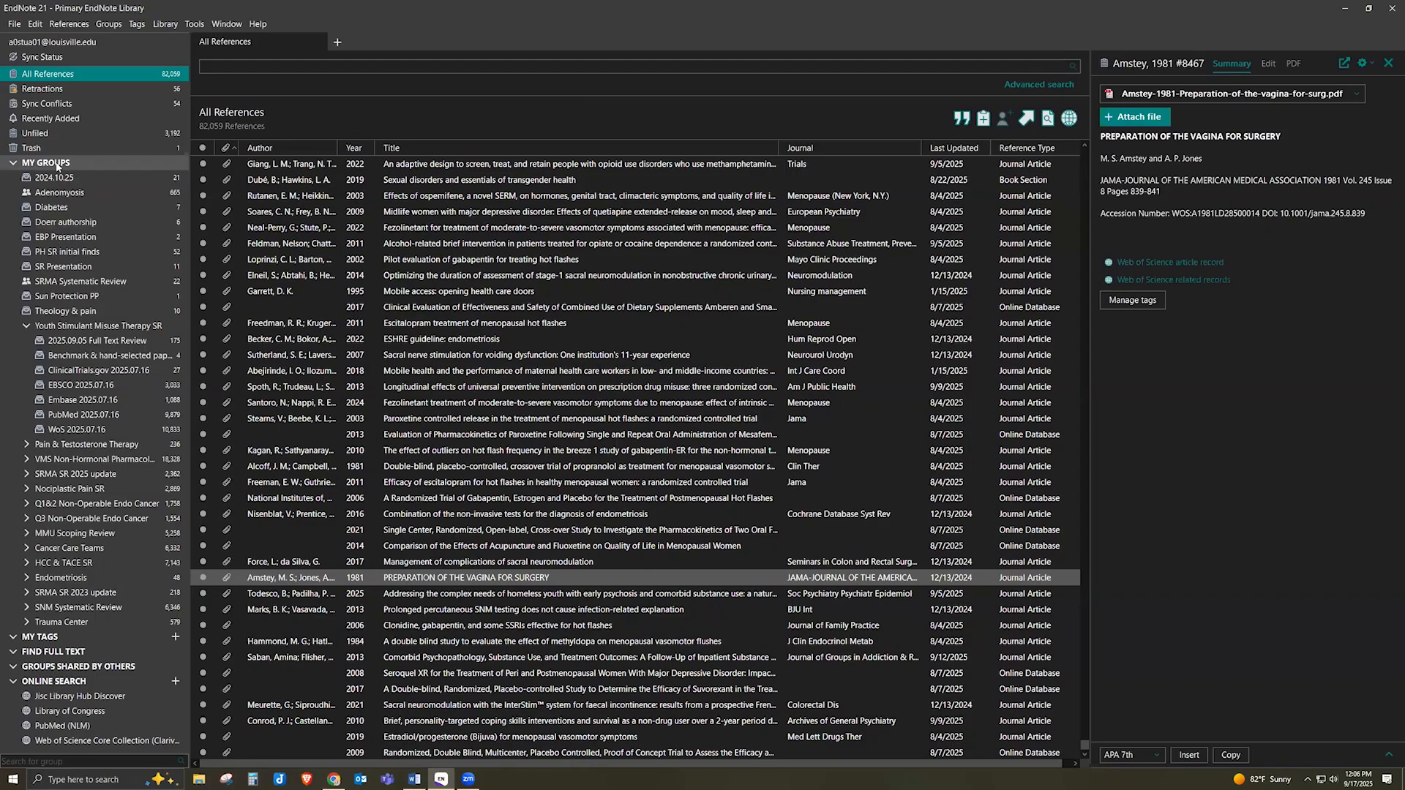
click(26, 326)
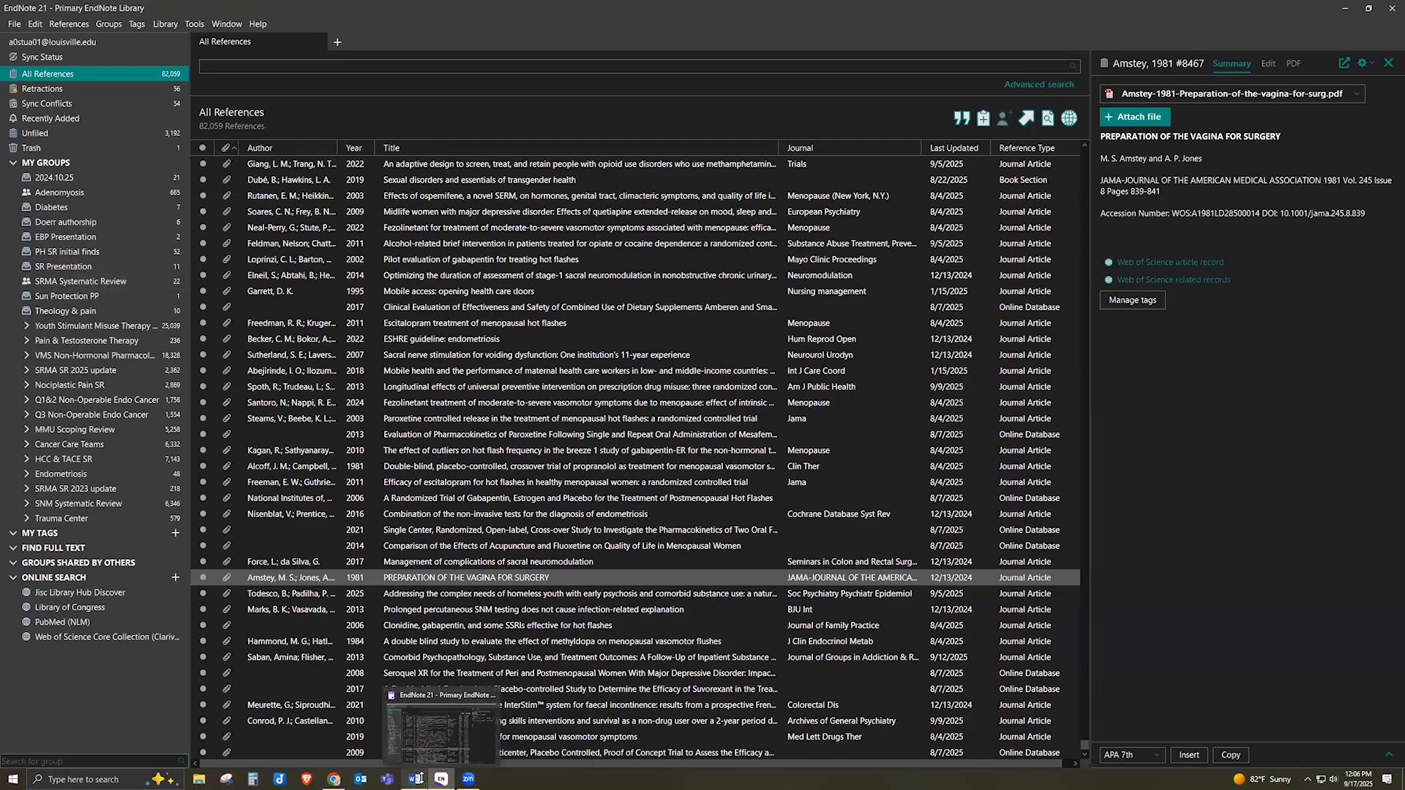
Start a new reference library in Documents named 'September EndNote Library'
click(15, 24)
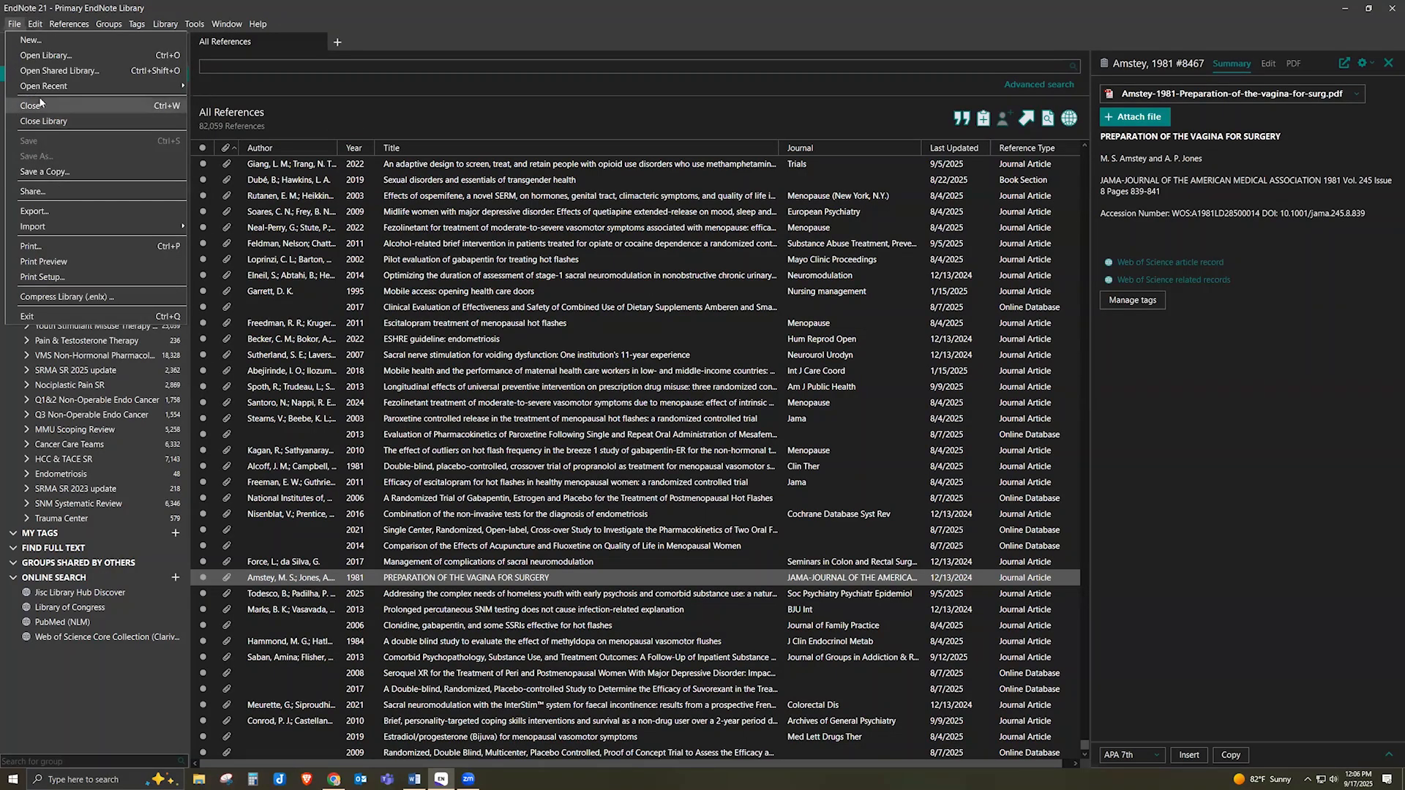
click(23, 39)
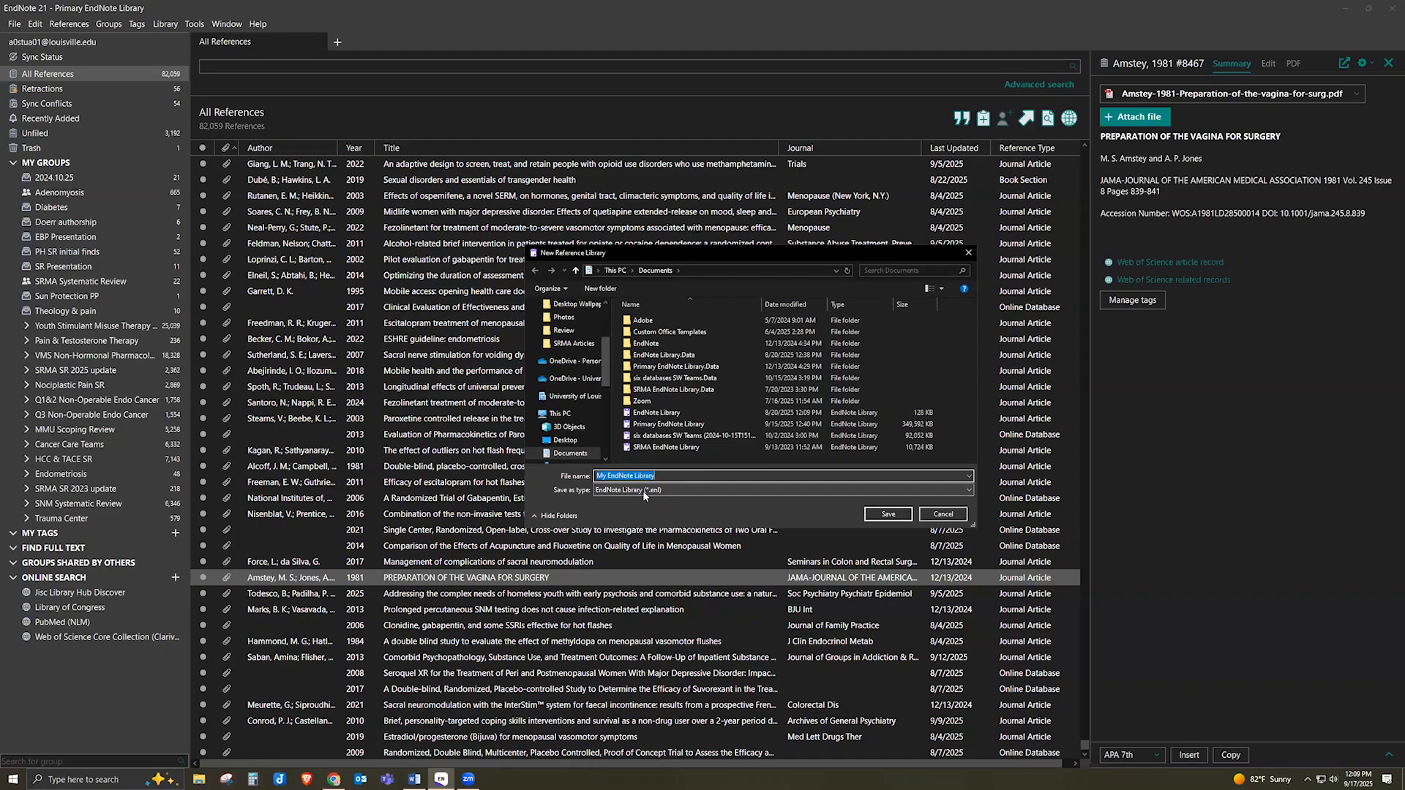
drag(606, 476, 575, 473)
text(September)
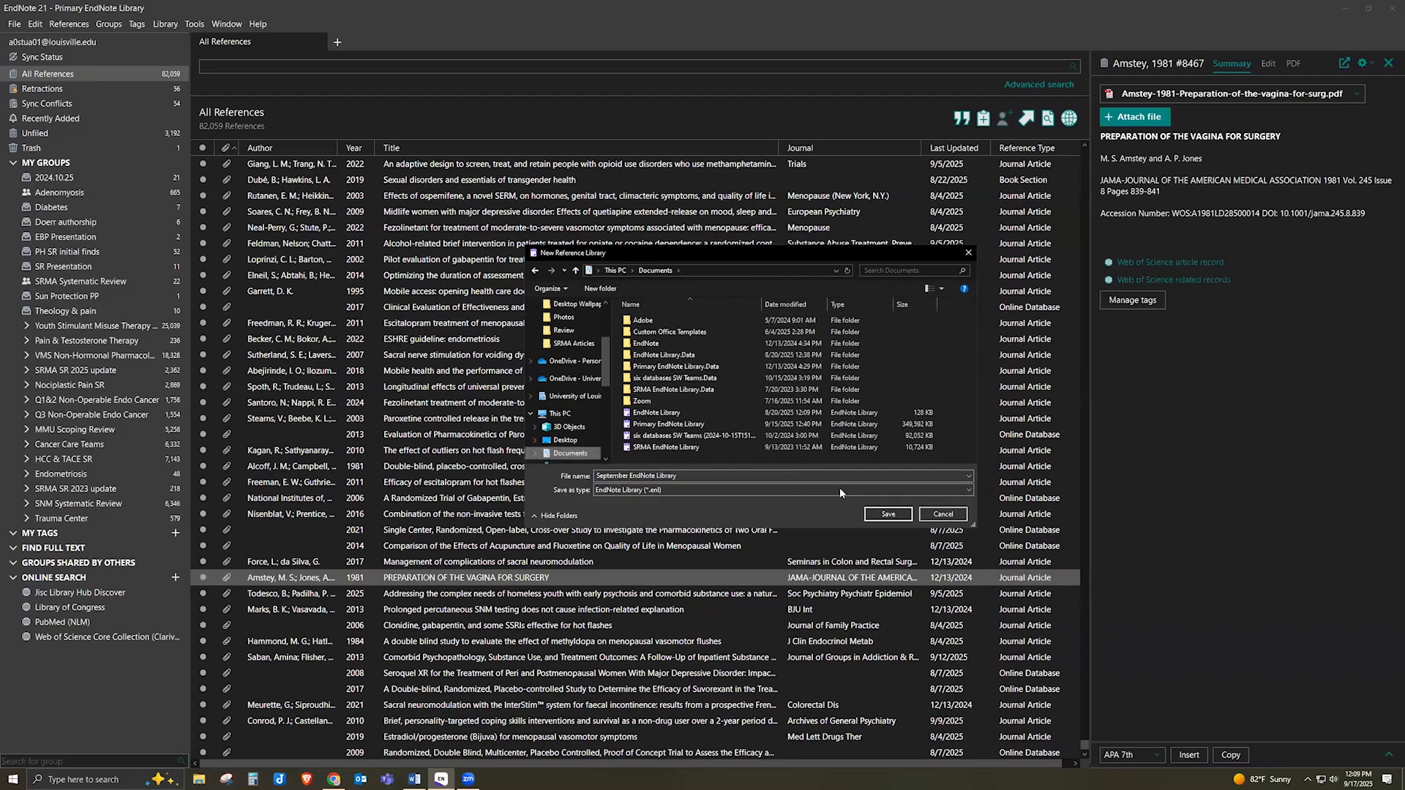
Save the September library, minimize the Primary library, and maximize the new empty one
click(888, 516)
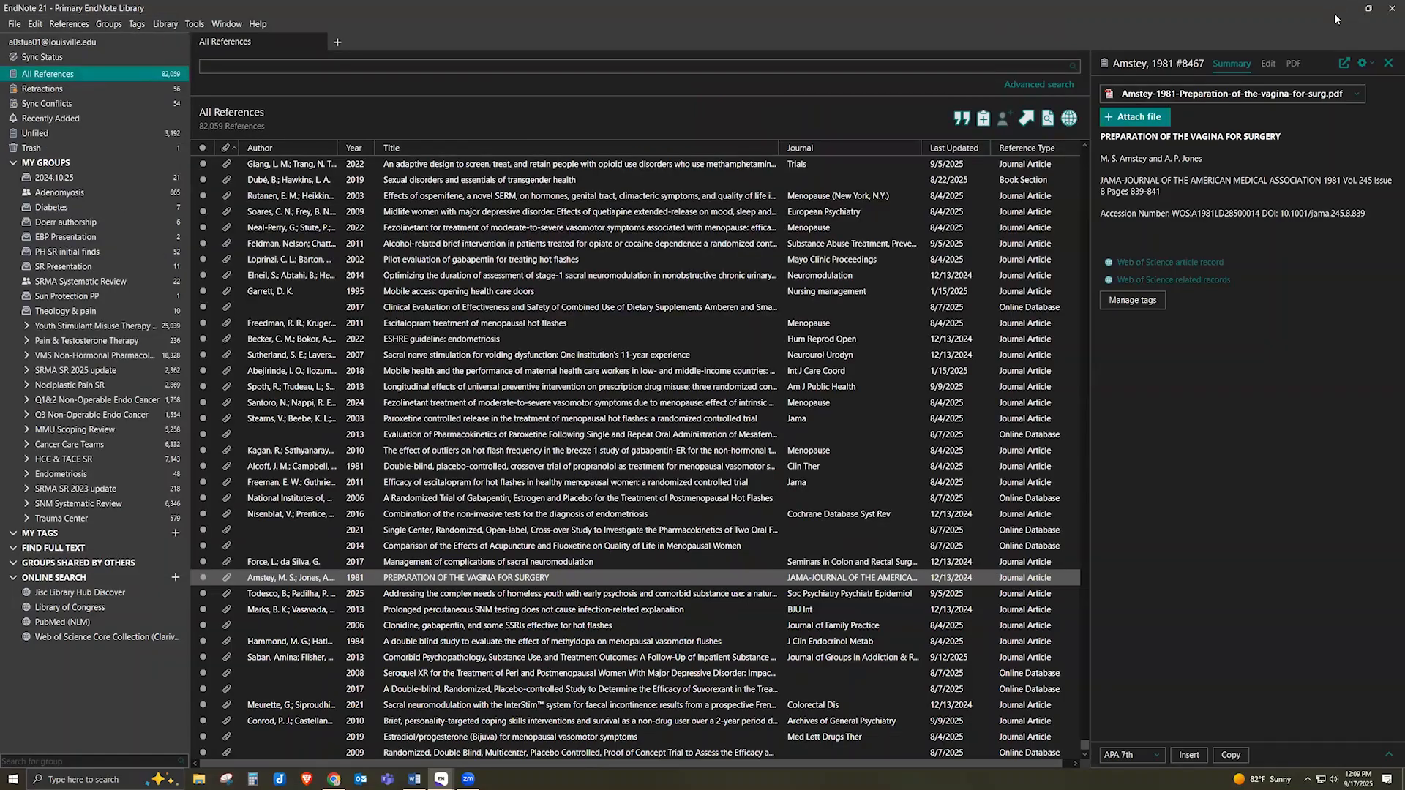
click(1342, 11)
click(1029, 23)
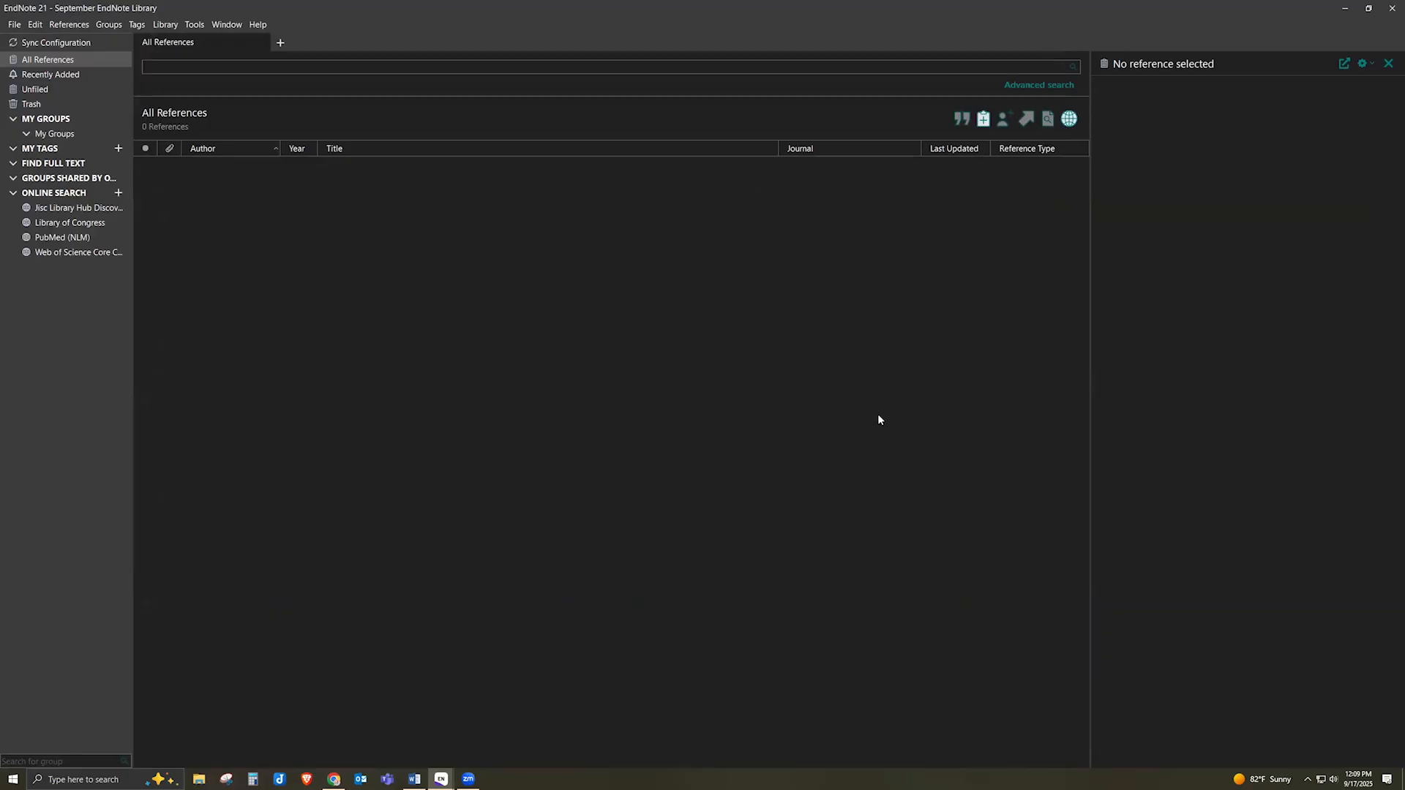
click(76, 241)
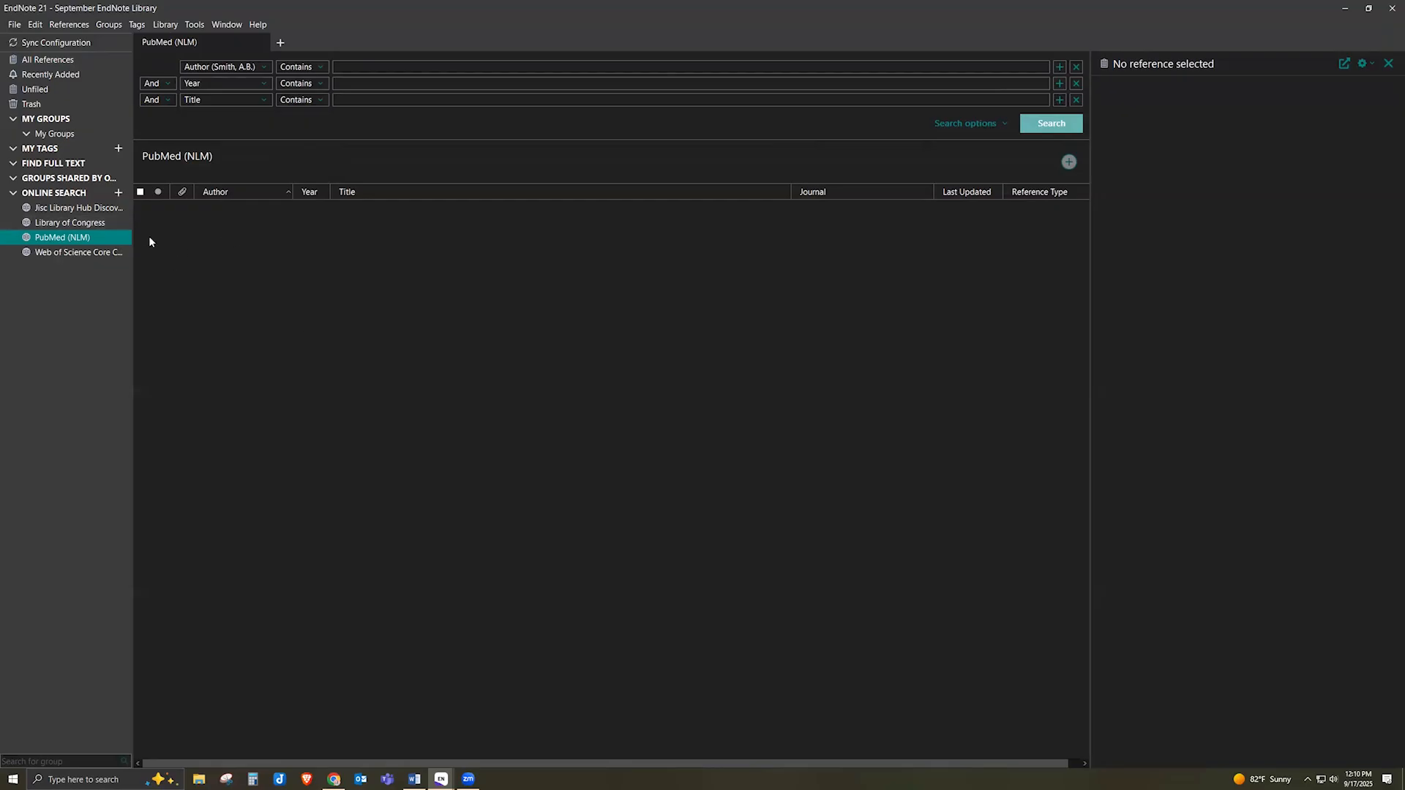
click(74, 61)
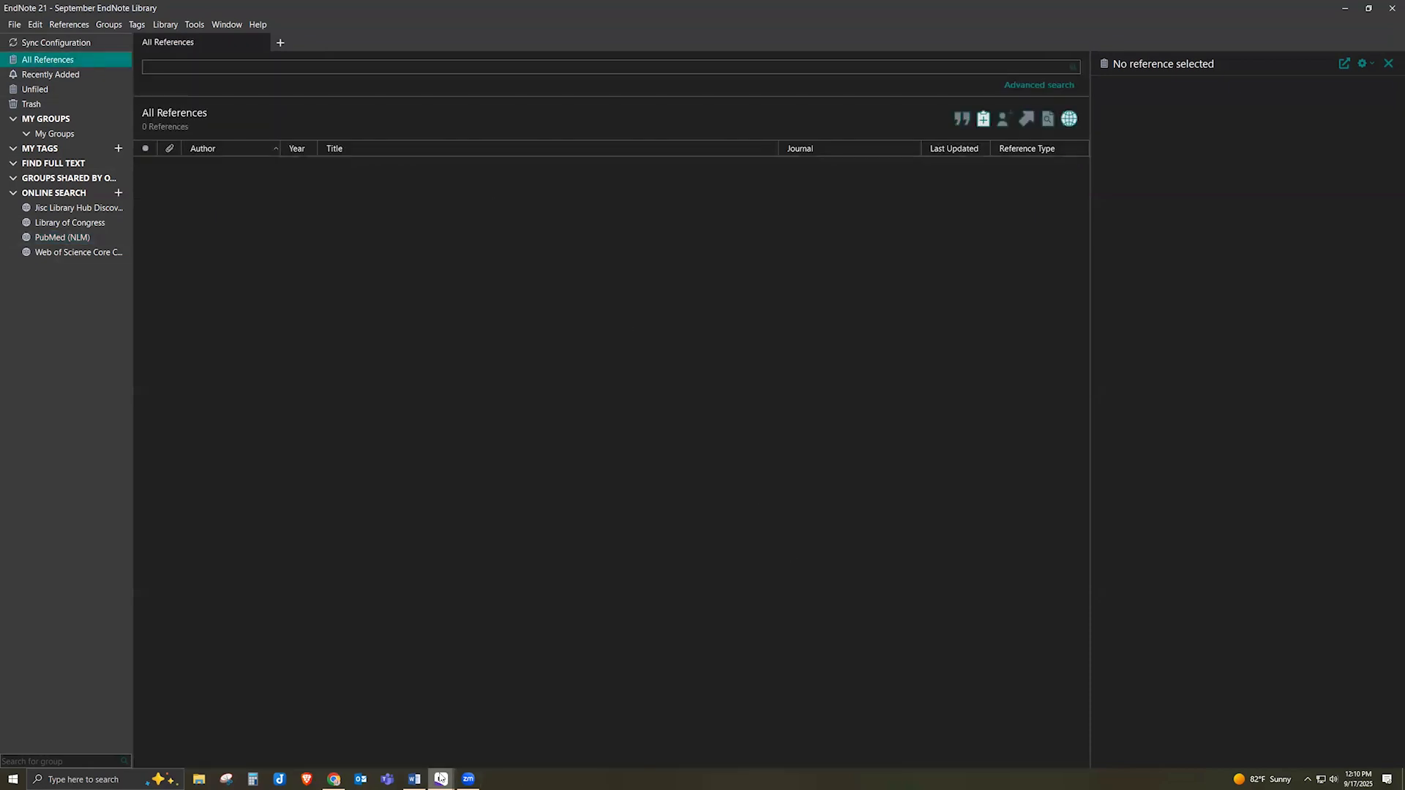
In Chrome, close the Help & Services list and expand the library's Top Links list
mouse_move(338, 780)
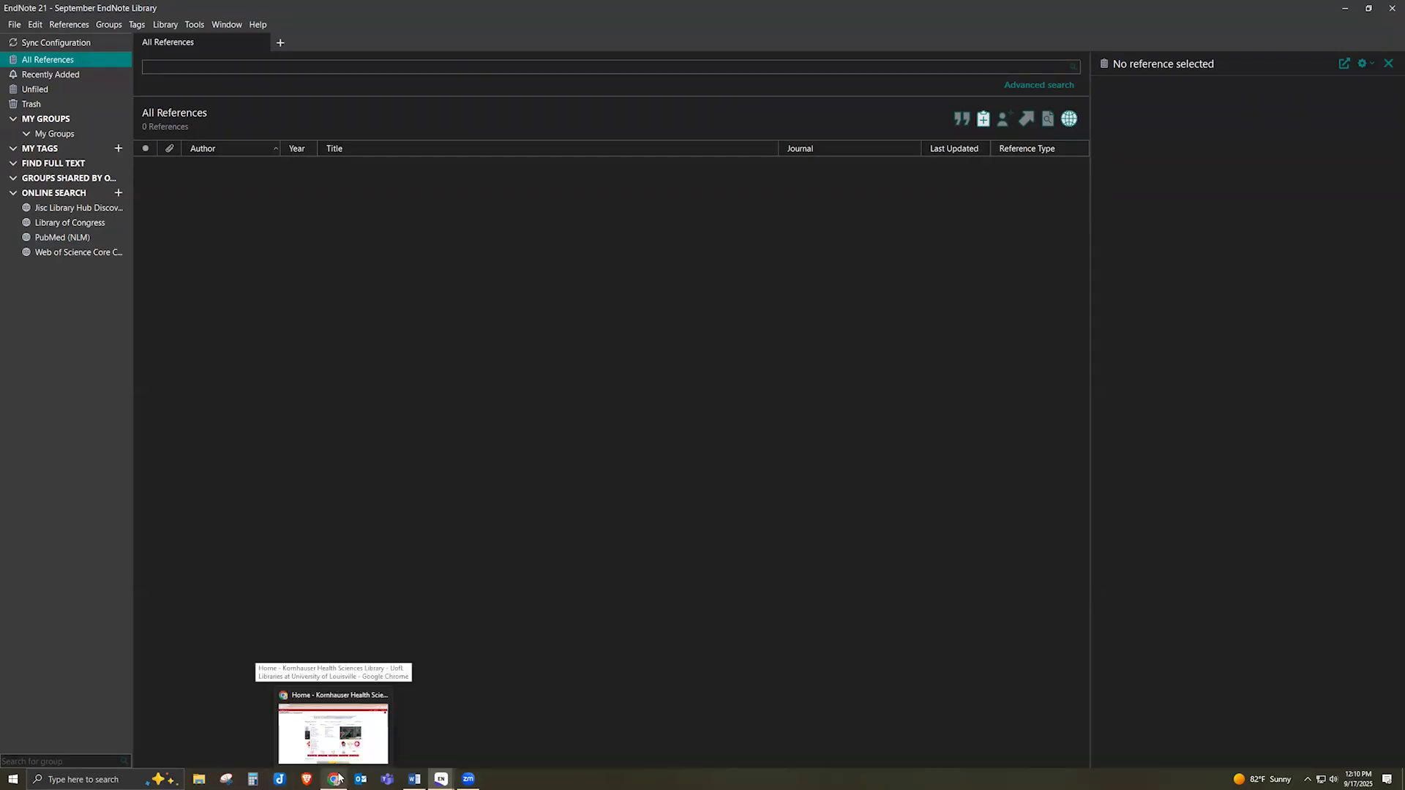
click(337, 781)
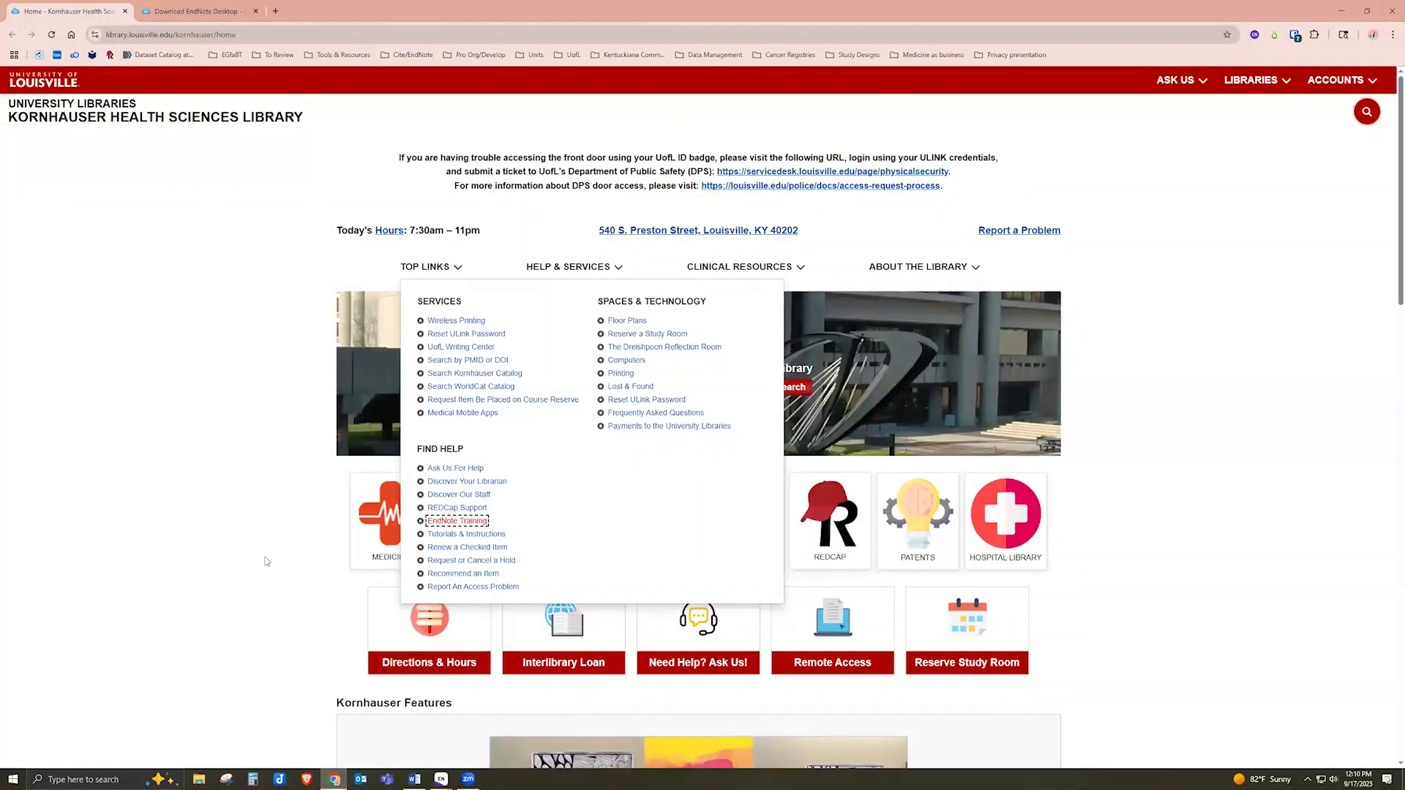
click(266, 562)
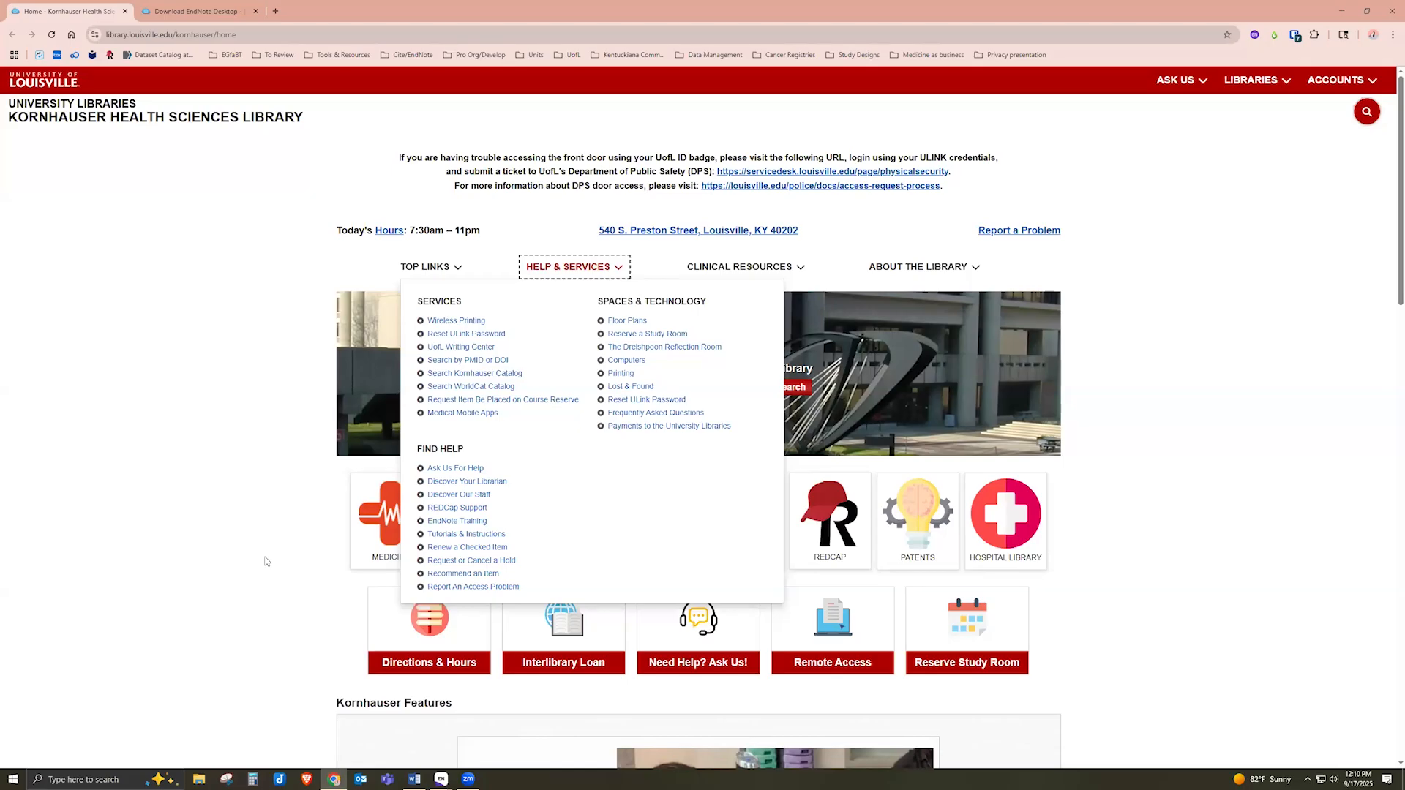
click(267, 561)
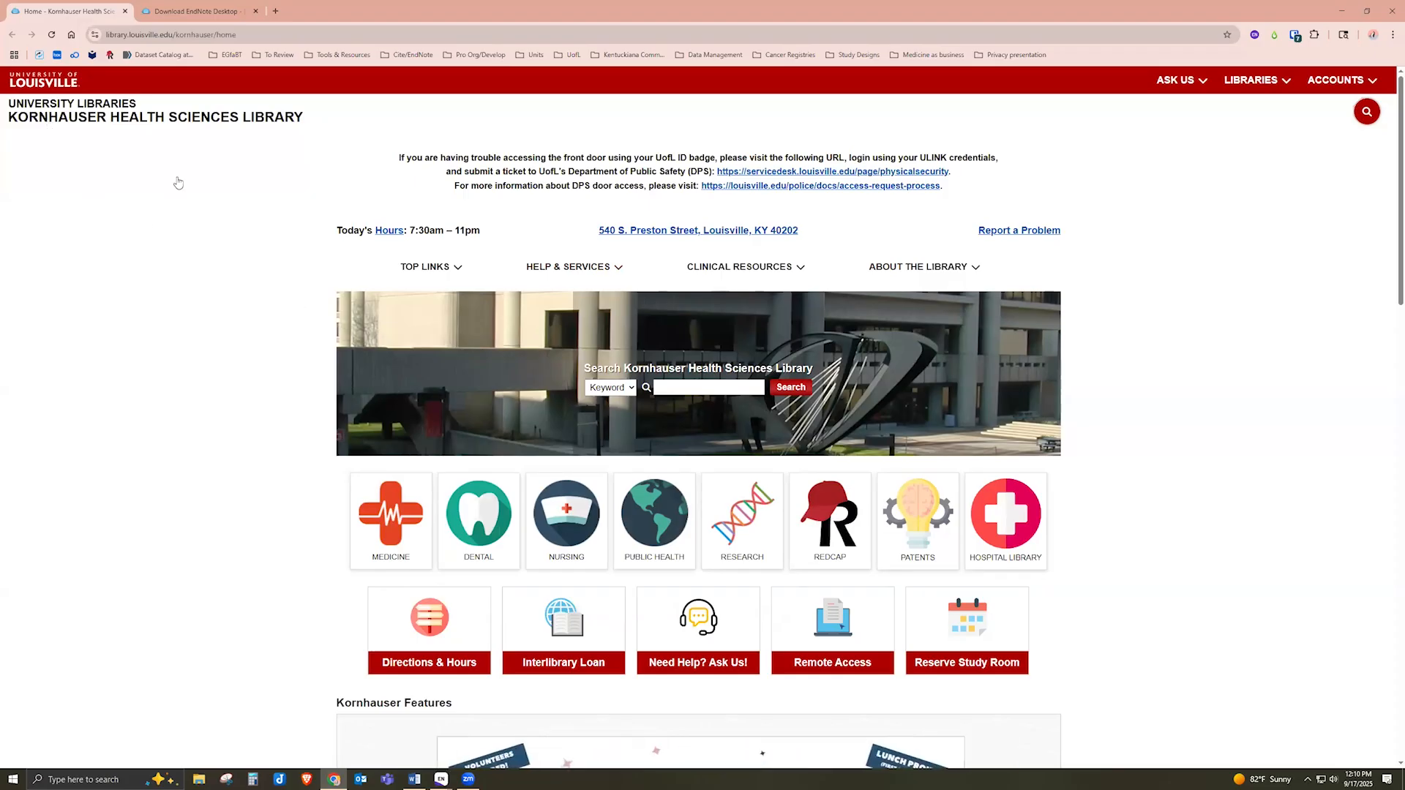
click(451, 277)
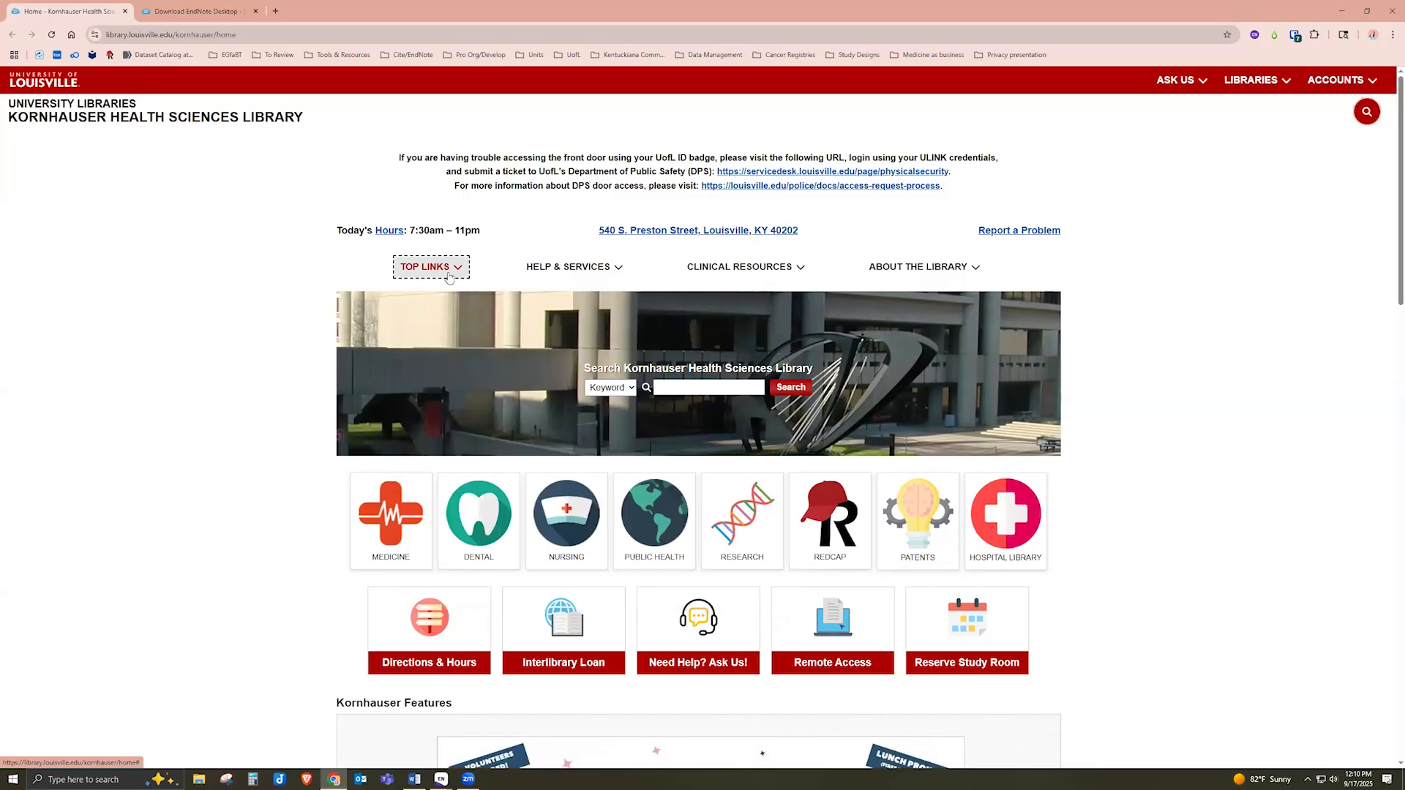
click(449, 276)
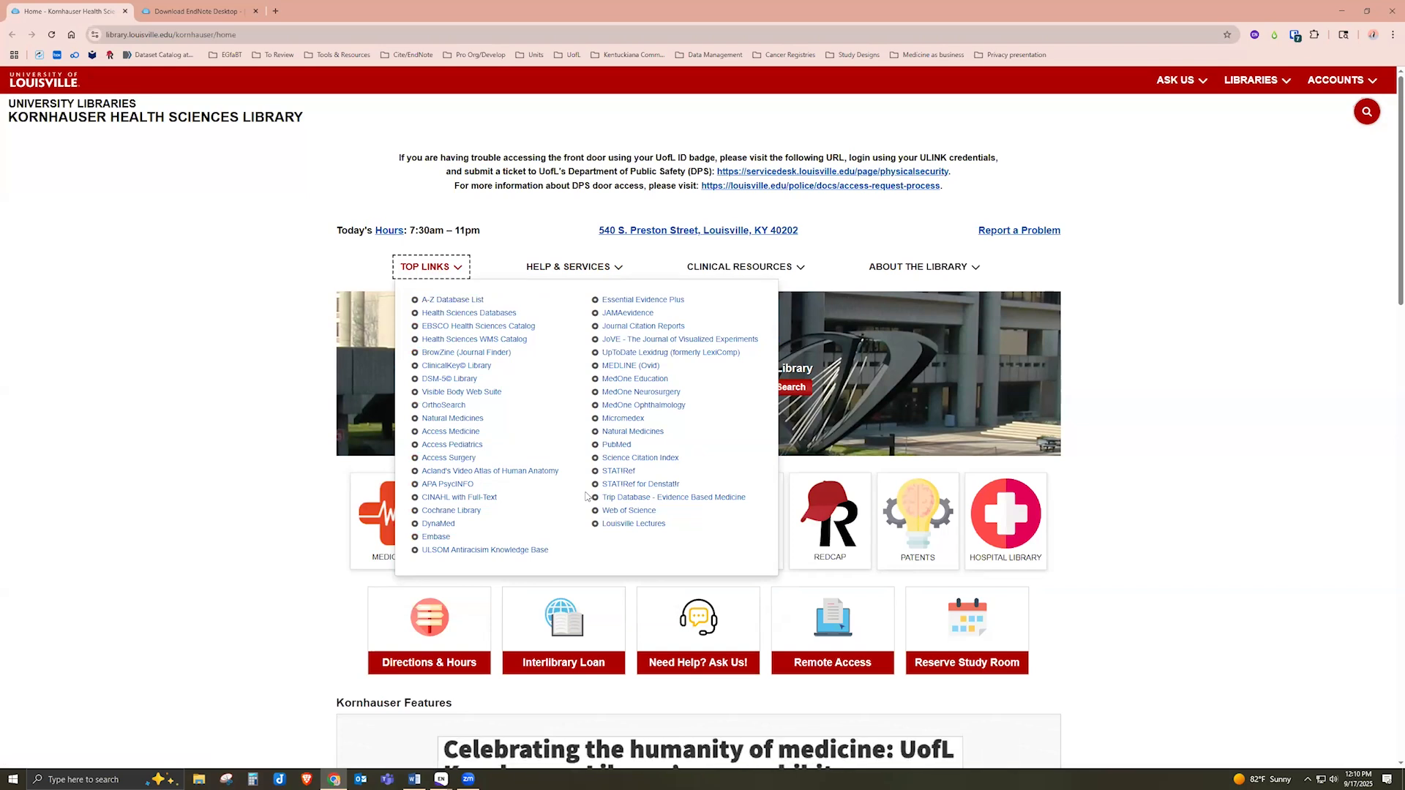
Open PubMed in a new tab and search for 'lung cancer'
ctrl+click(616, 445)
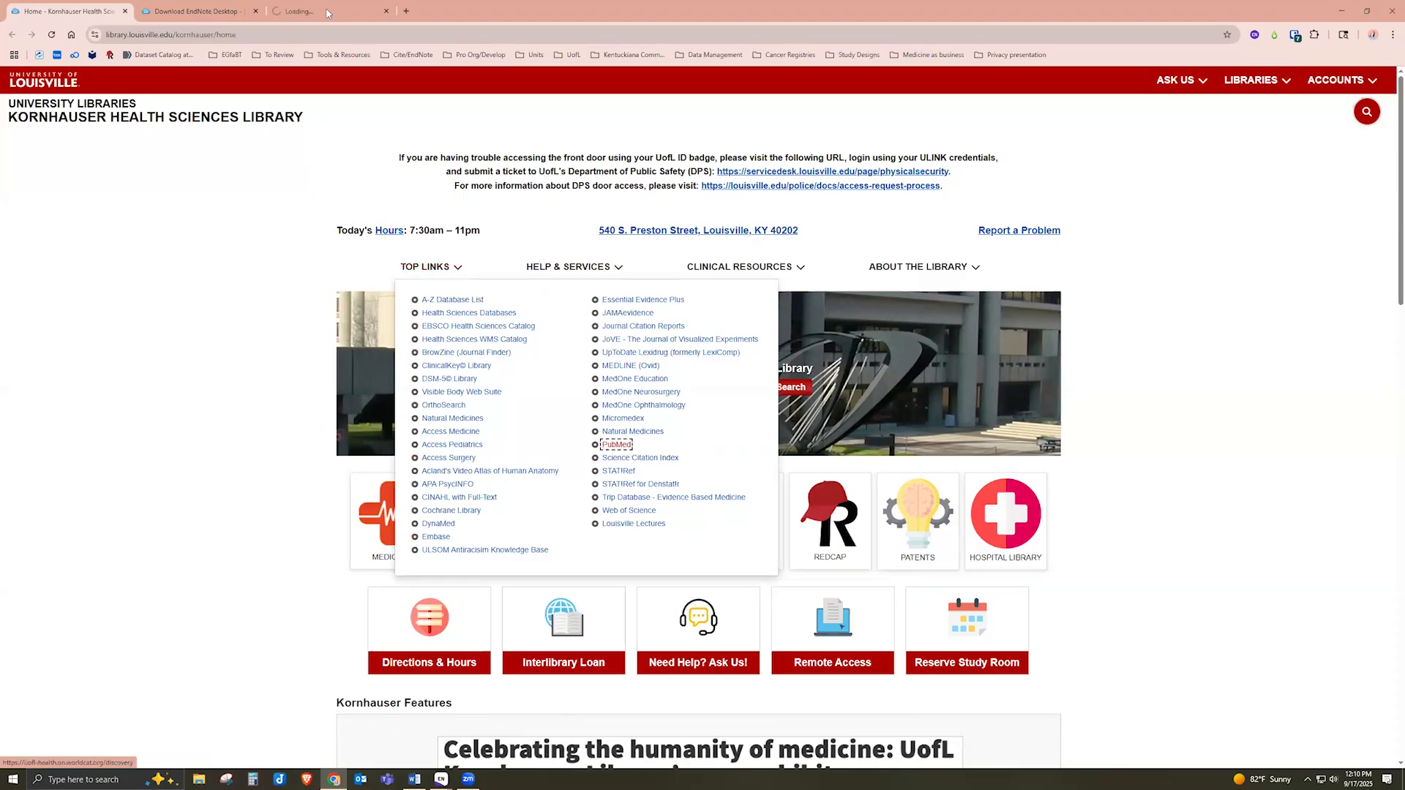
click(319, 13)
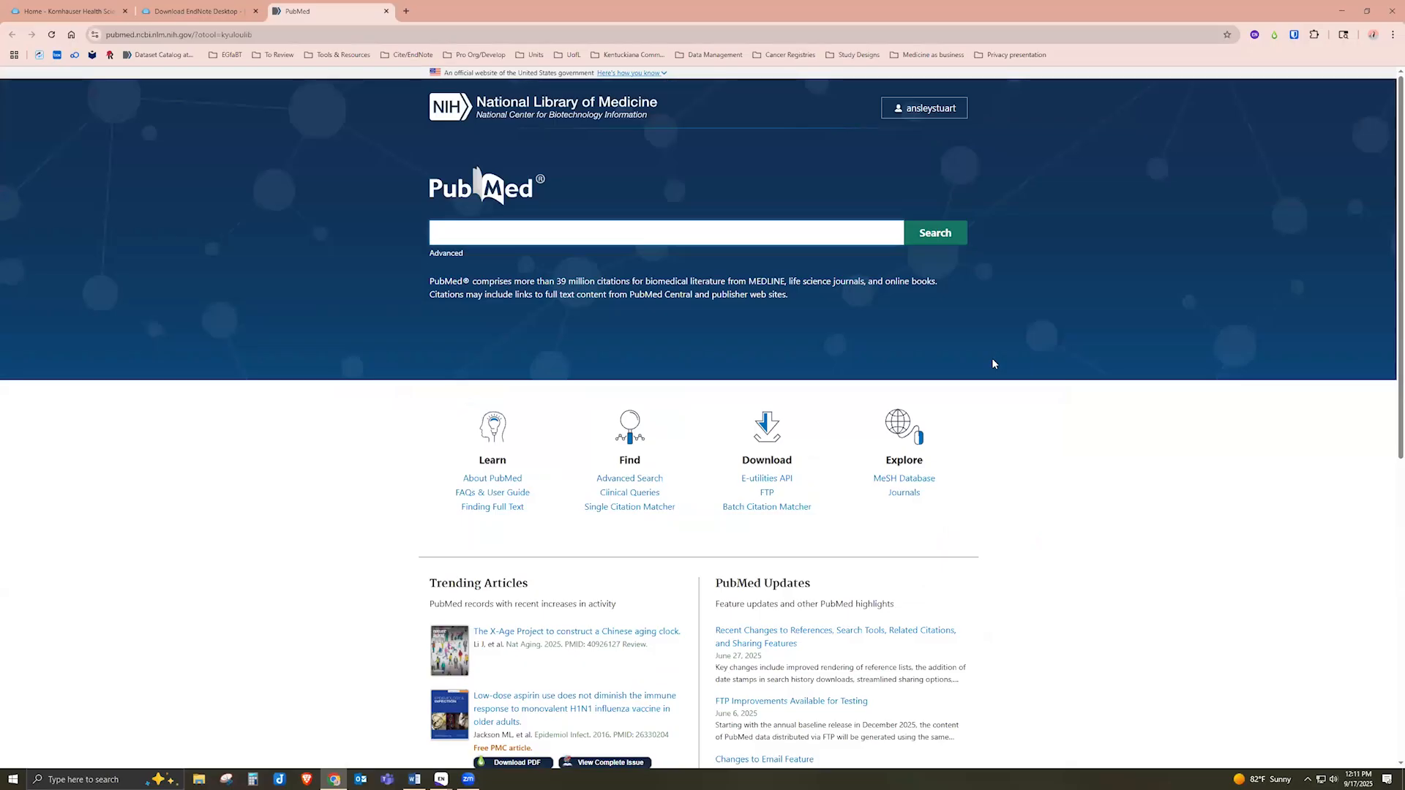
text(lung)
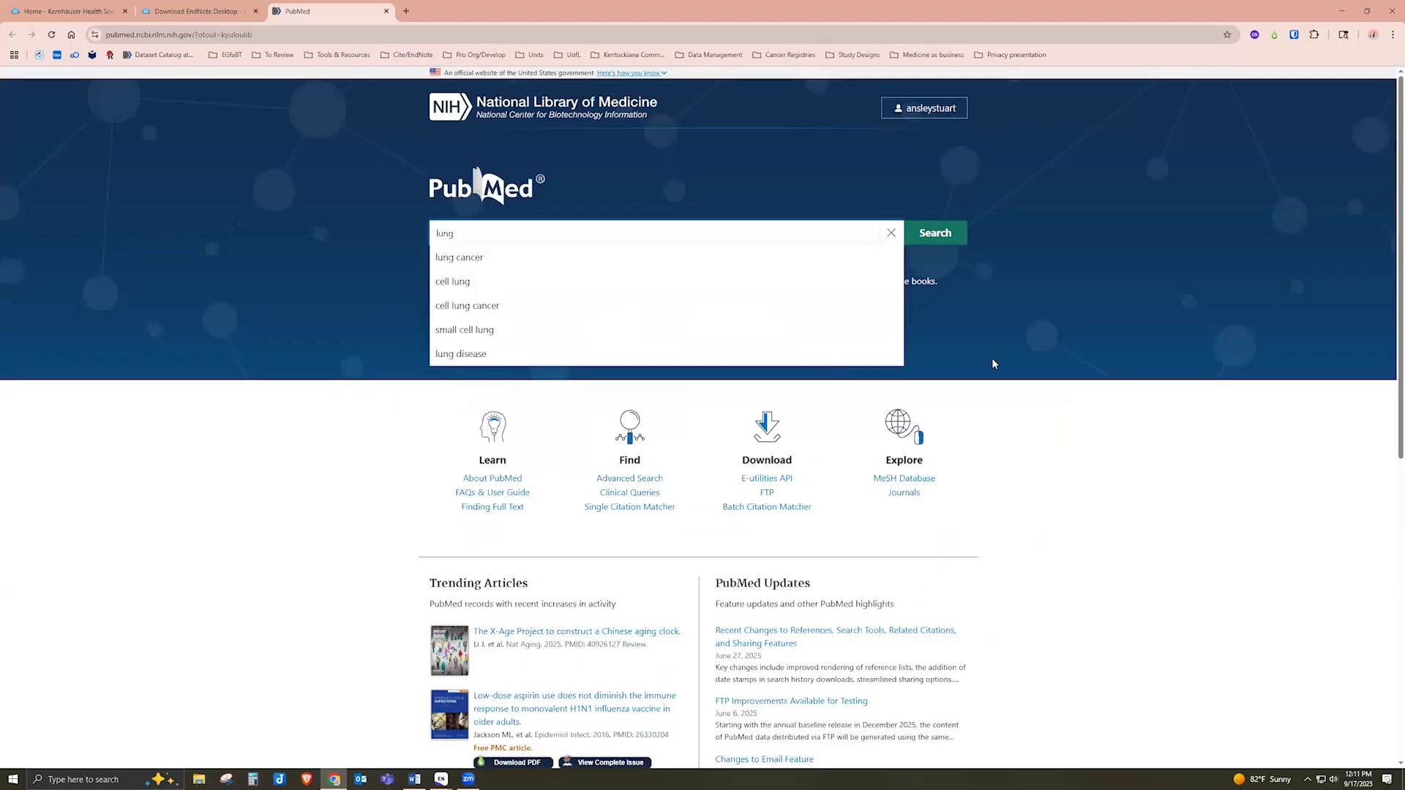
key(Down)
key(Return)
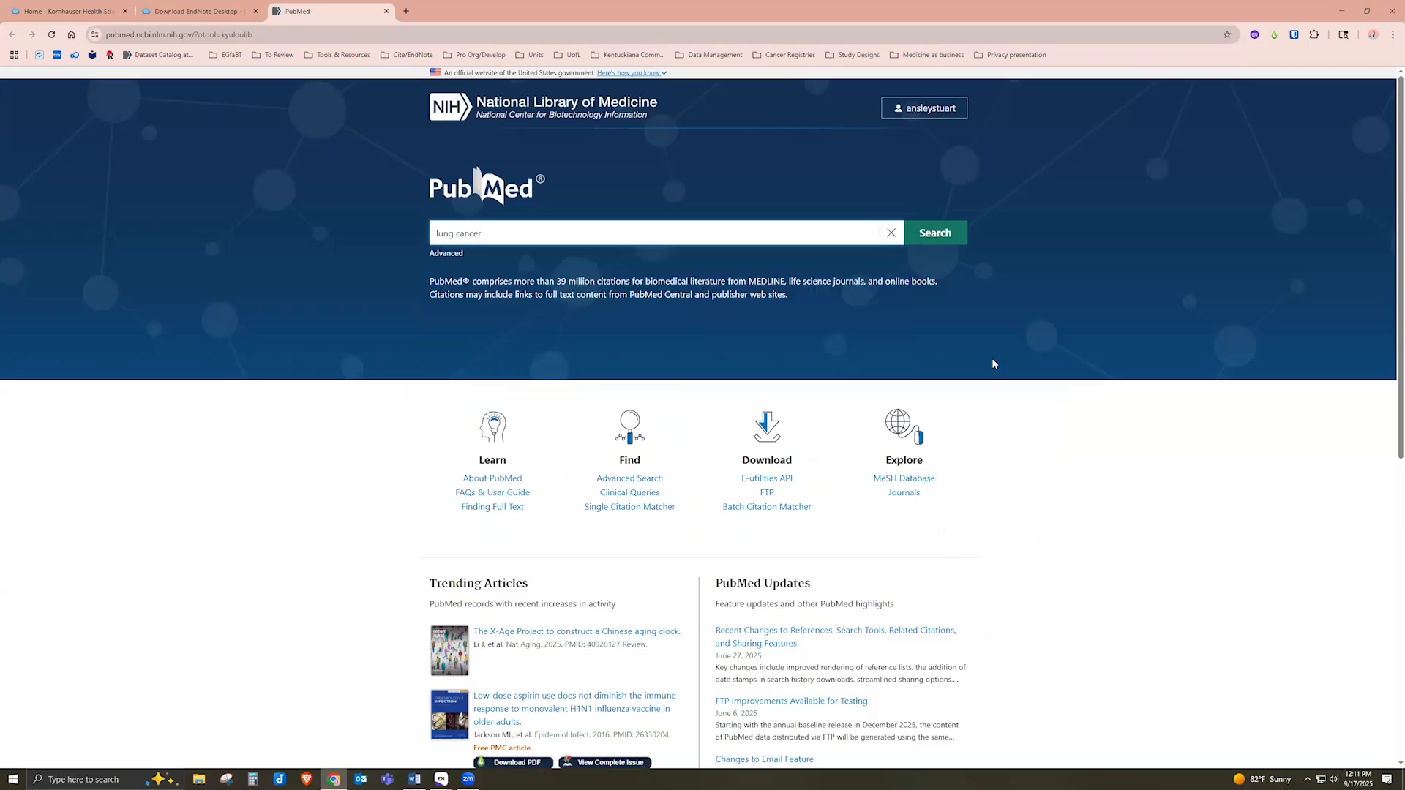
key(Return)
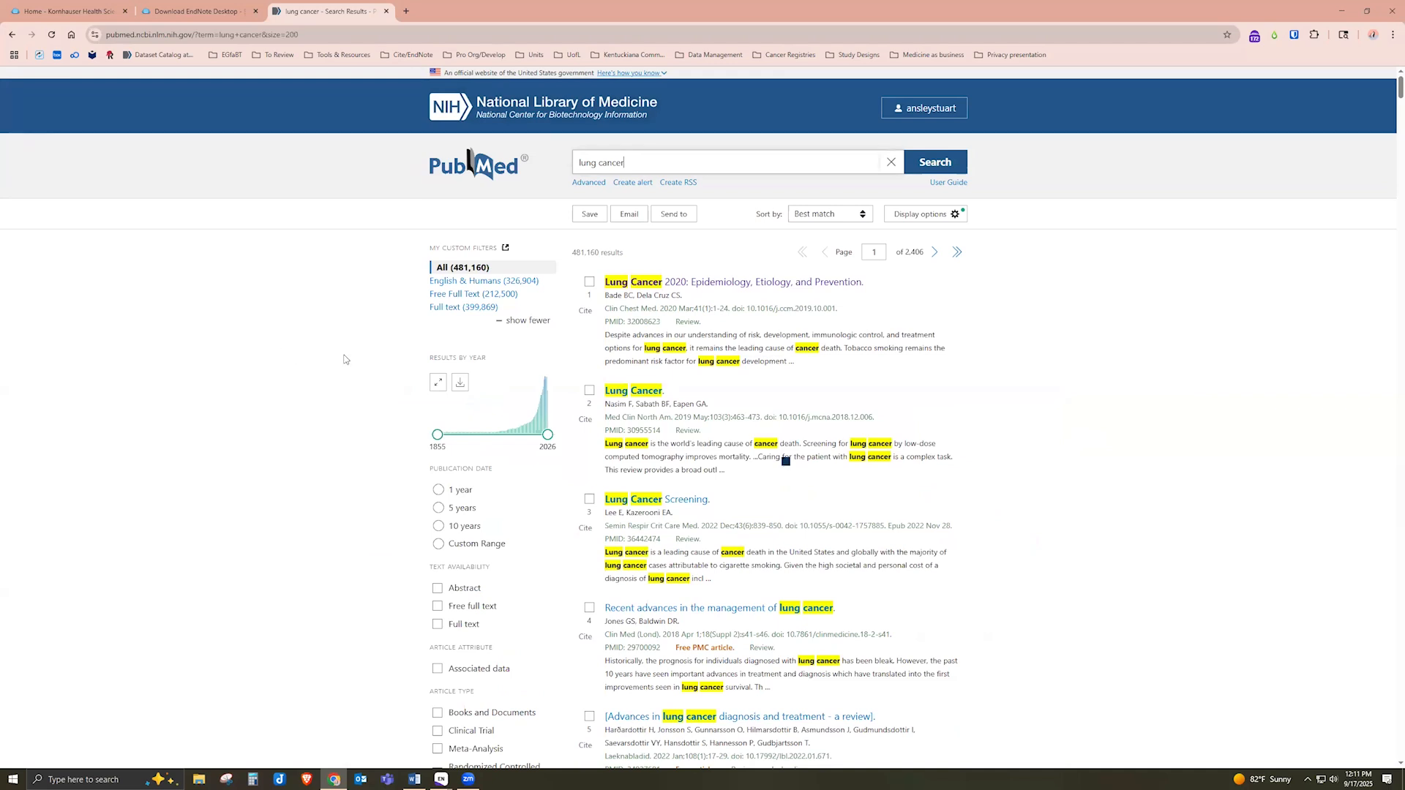
Open the first result, 'Lung Cancer 2020: Epidemiology, Etiology, and Prevention', in its own tab
click(735, 290)
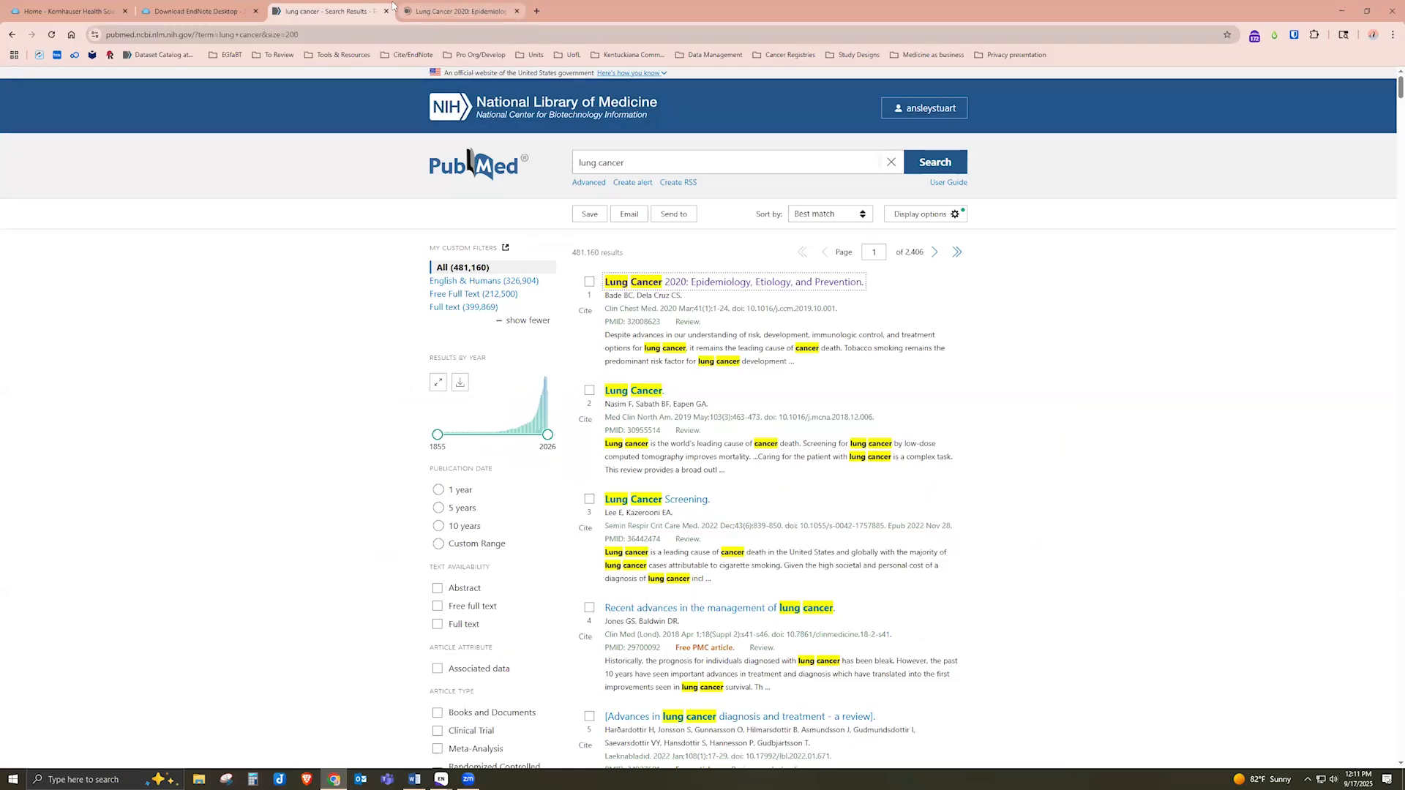
click(410, 11)
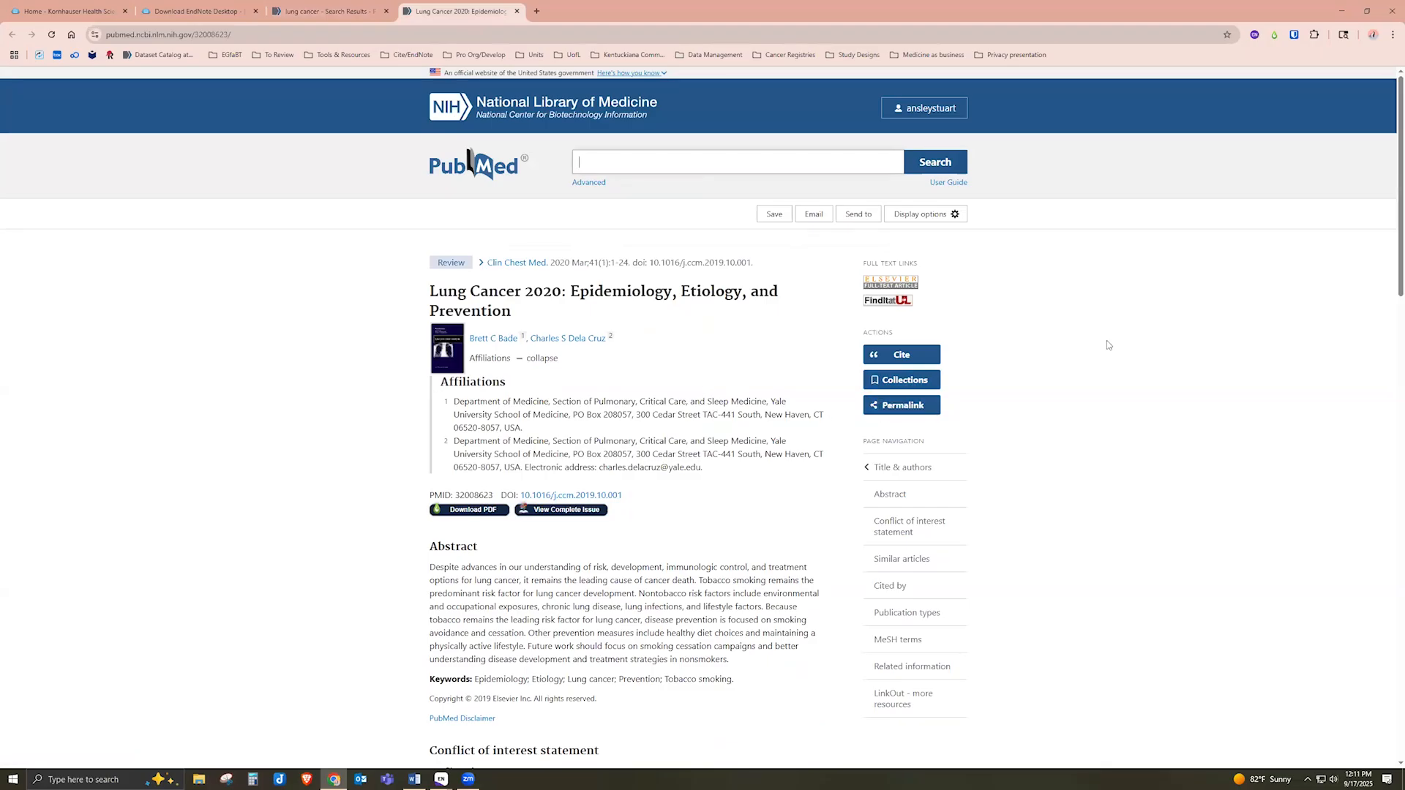
Send the article's citation to Citation manager and create the download file
click(858, 216)
click(837, 317)
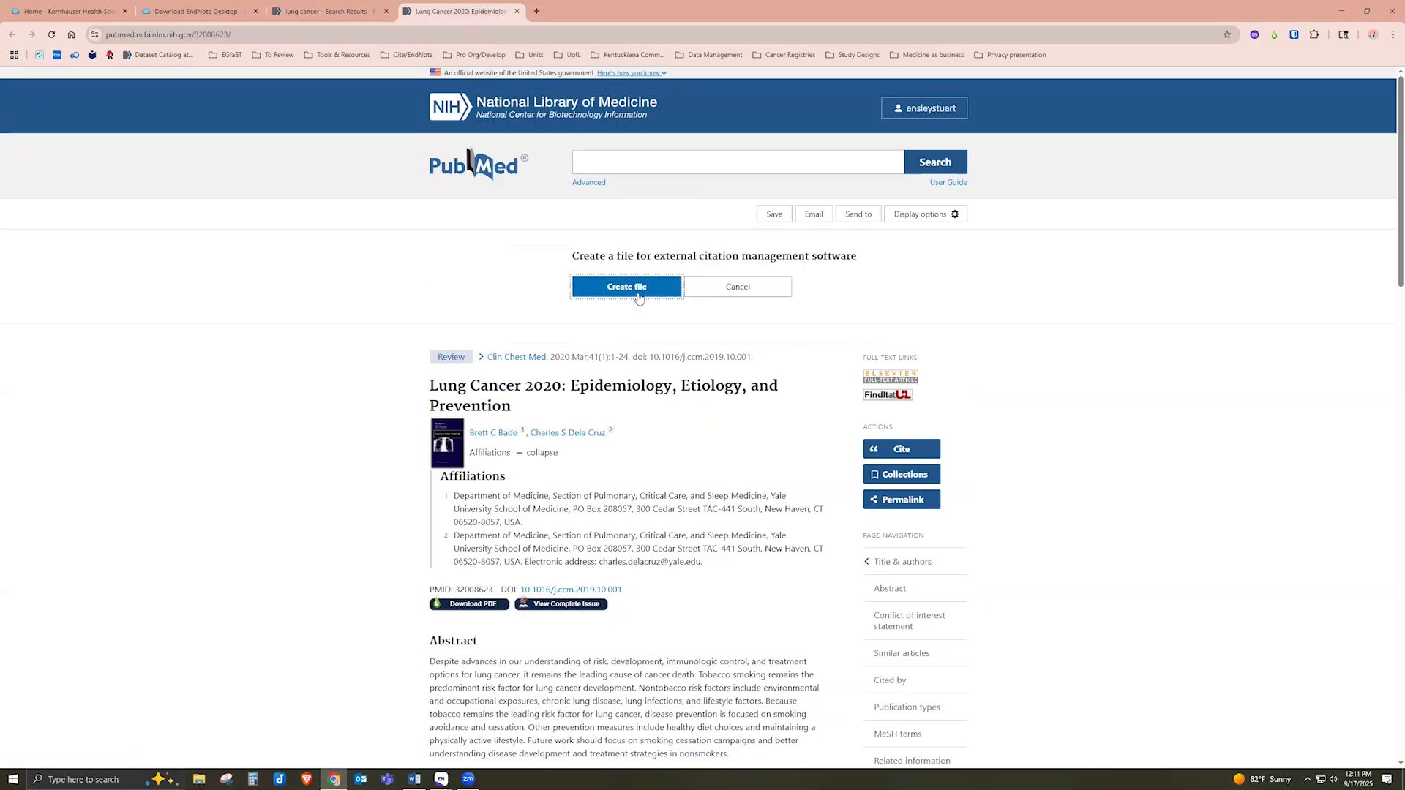
click(636, 296)
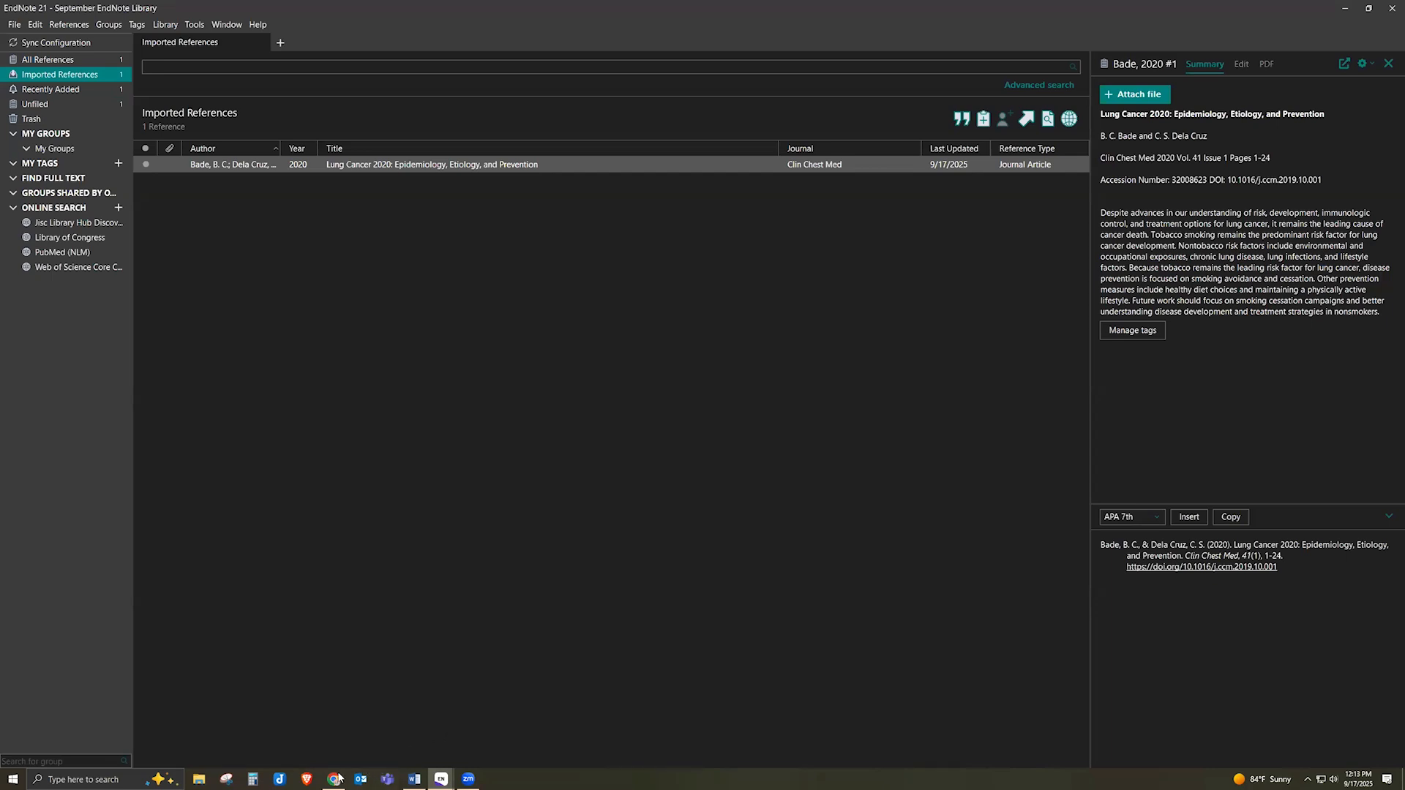
Bring Chrome back to the front, showing the PubMed Lung Cancer 2020 record
mouse_move(331, 778)
click(311, 723)
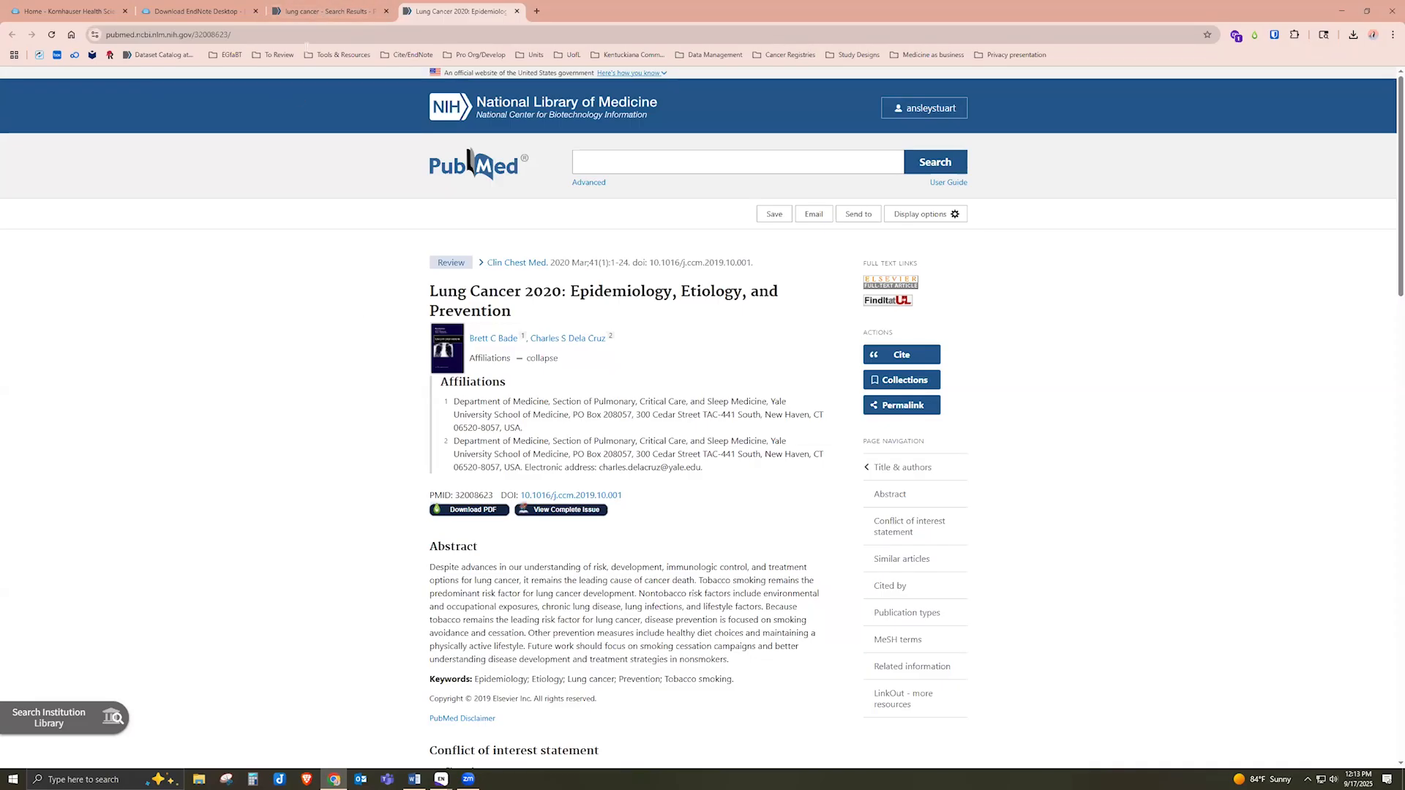
On the PubMed lung cancer results tab, tick the first five results
click(335, 13)
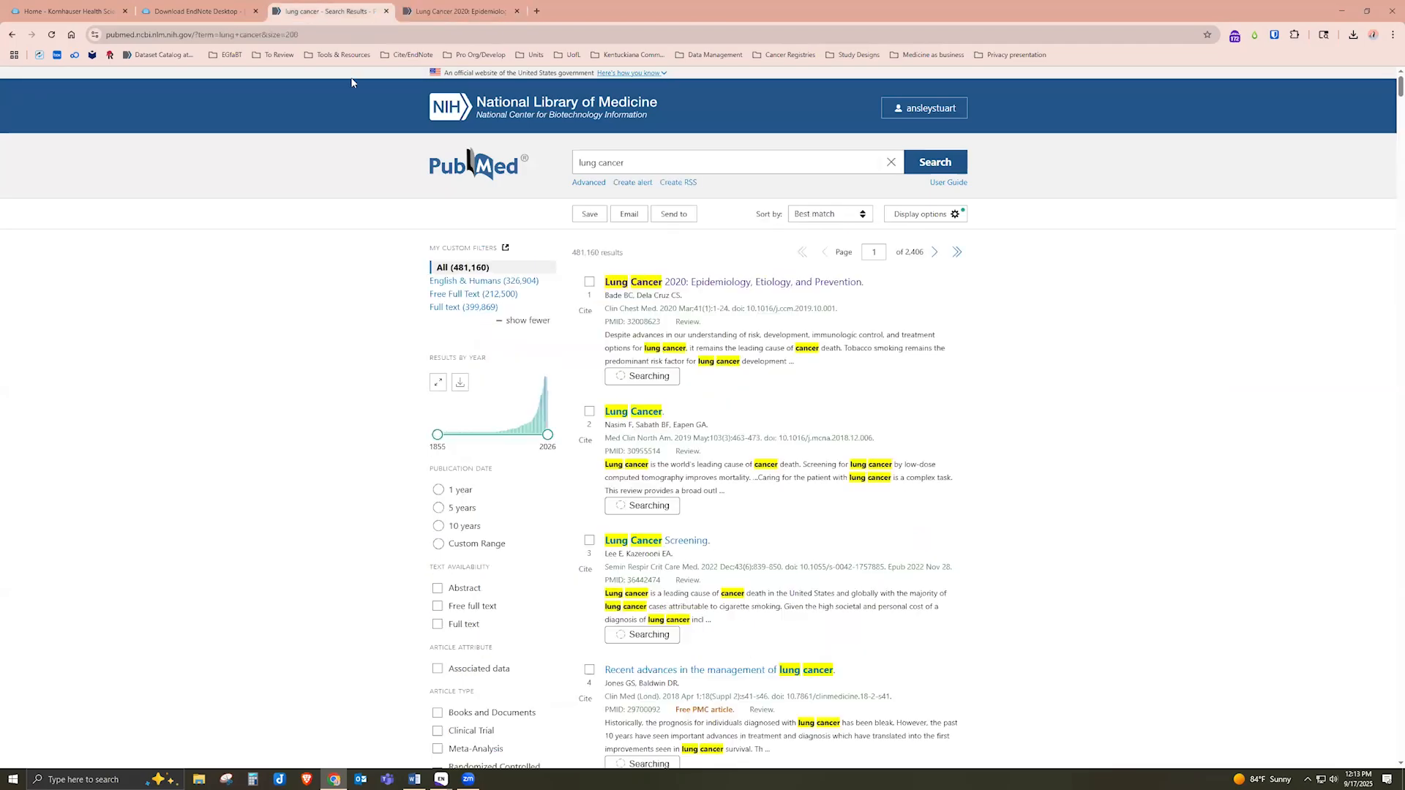
click(589, 282)
click(589, 431)
scroll(587, 428, down, 2)
click(589, 415)
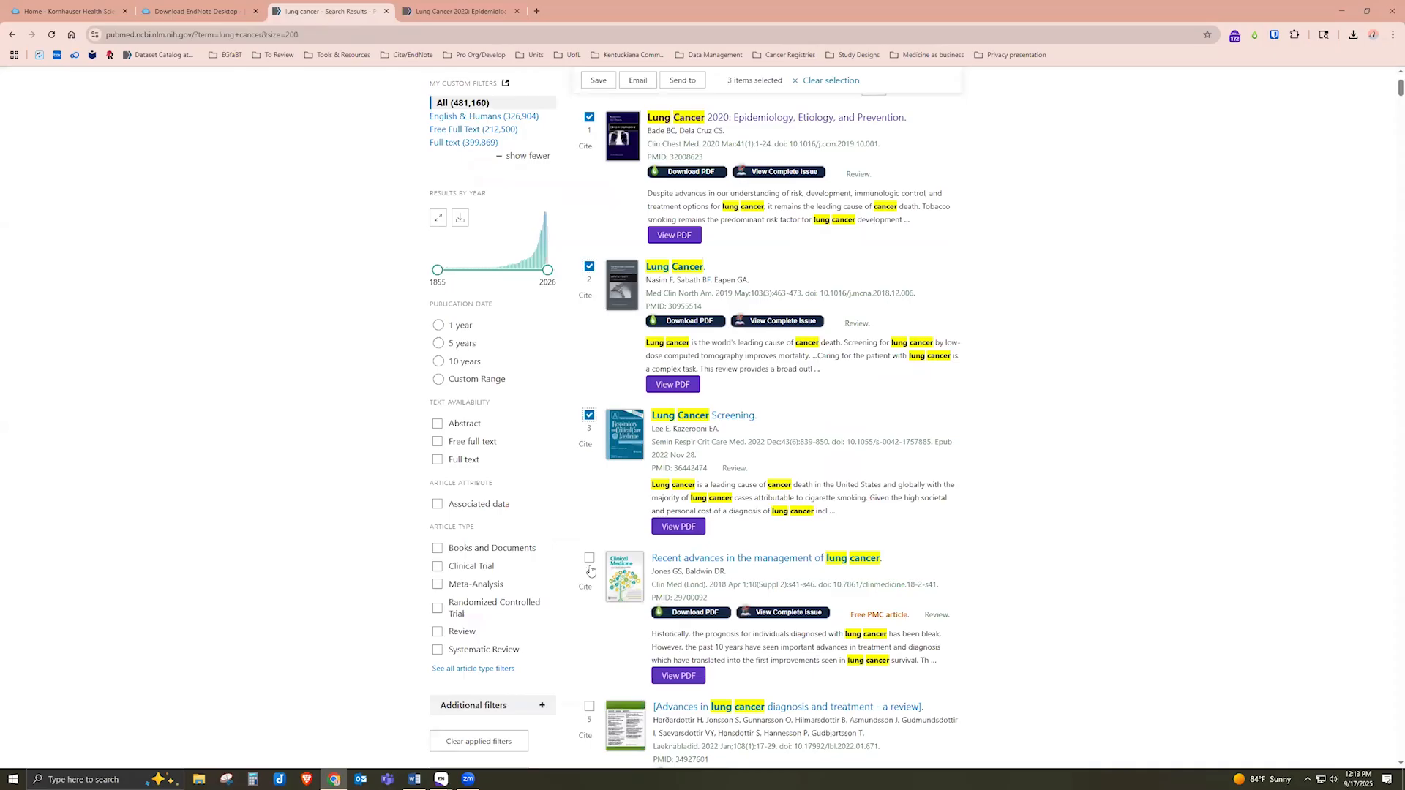
click(589, 557)
scroll(602, 637, down, 2)
click(590, 548)
scroll(1044, 591, up, 3)
scroll(1044, 591, up, 2)
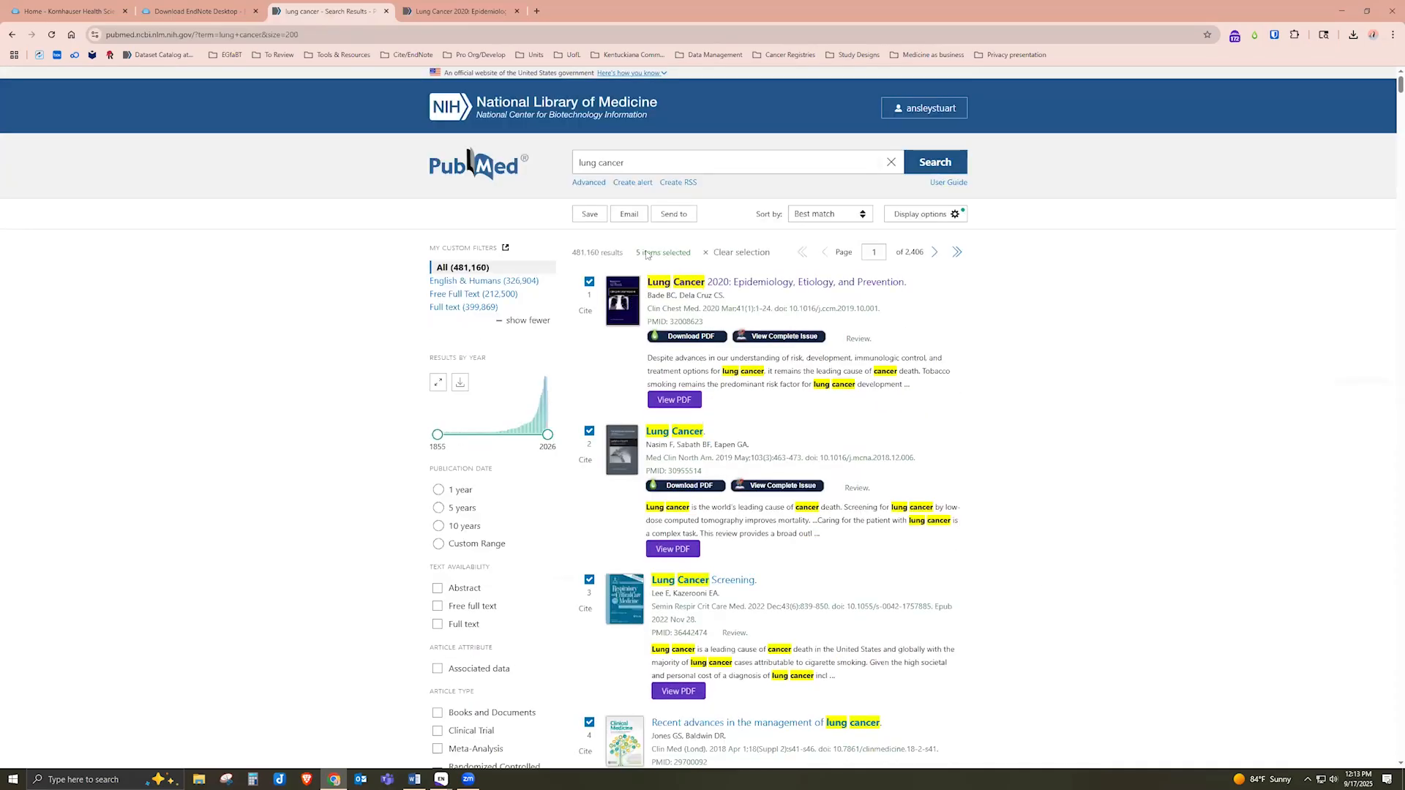
Export the five results to Citation manager as pubmed-lungcancer-set.nbib and open it in EndNote
click(677, 216)
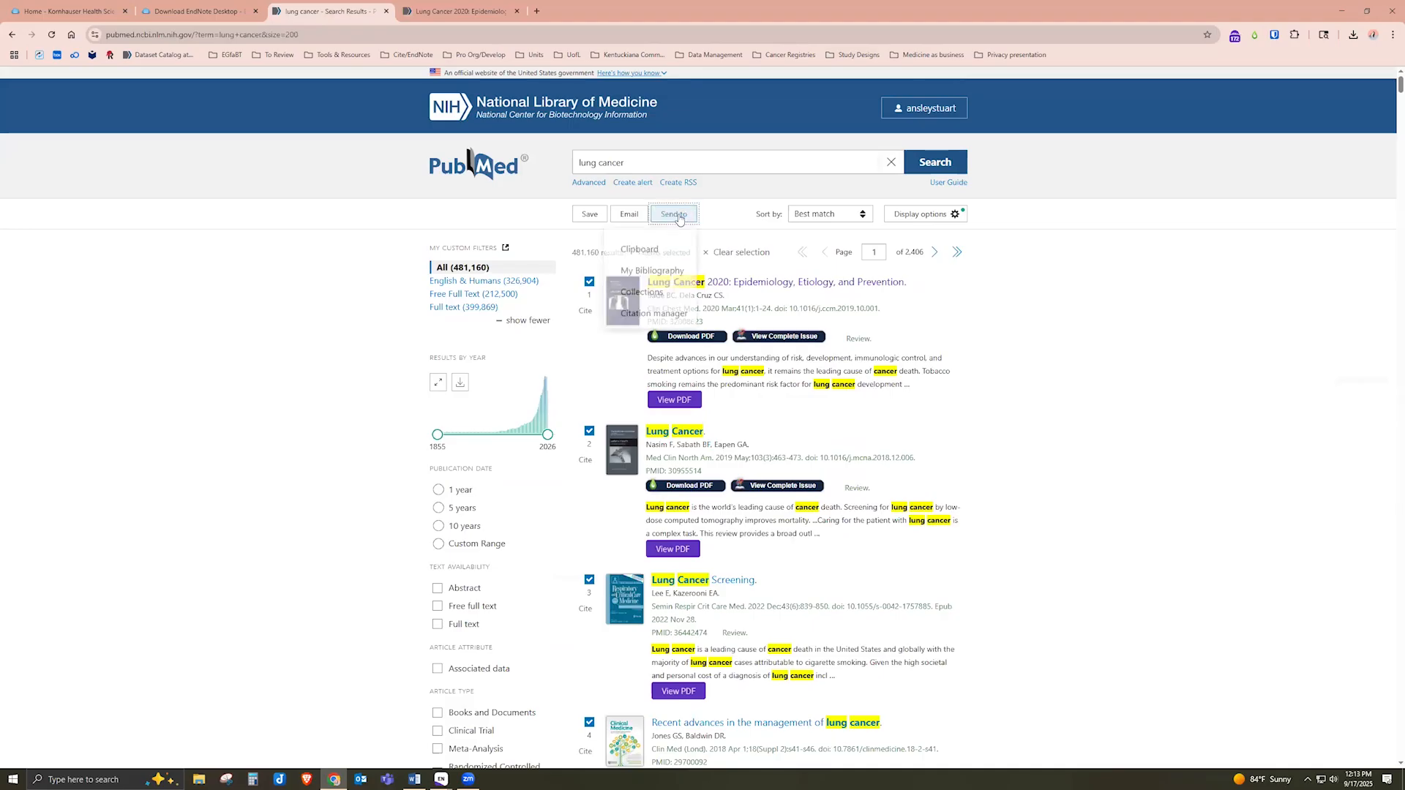
click(662, 320)
scroll(1102, 461, up, 1)
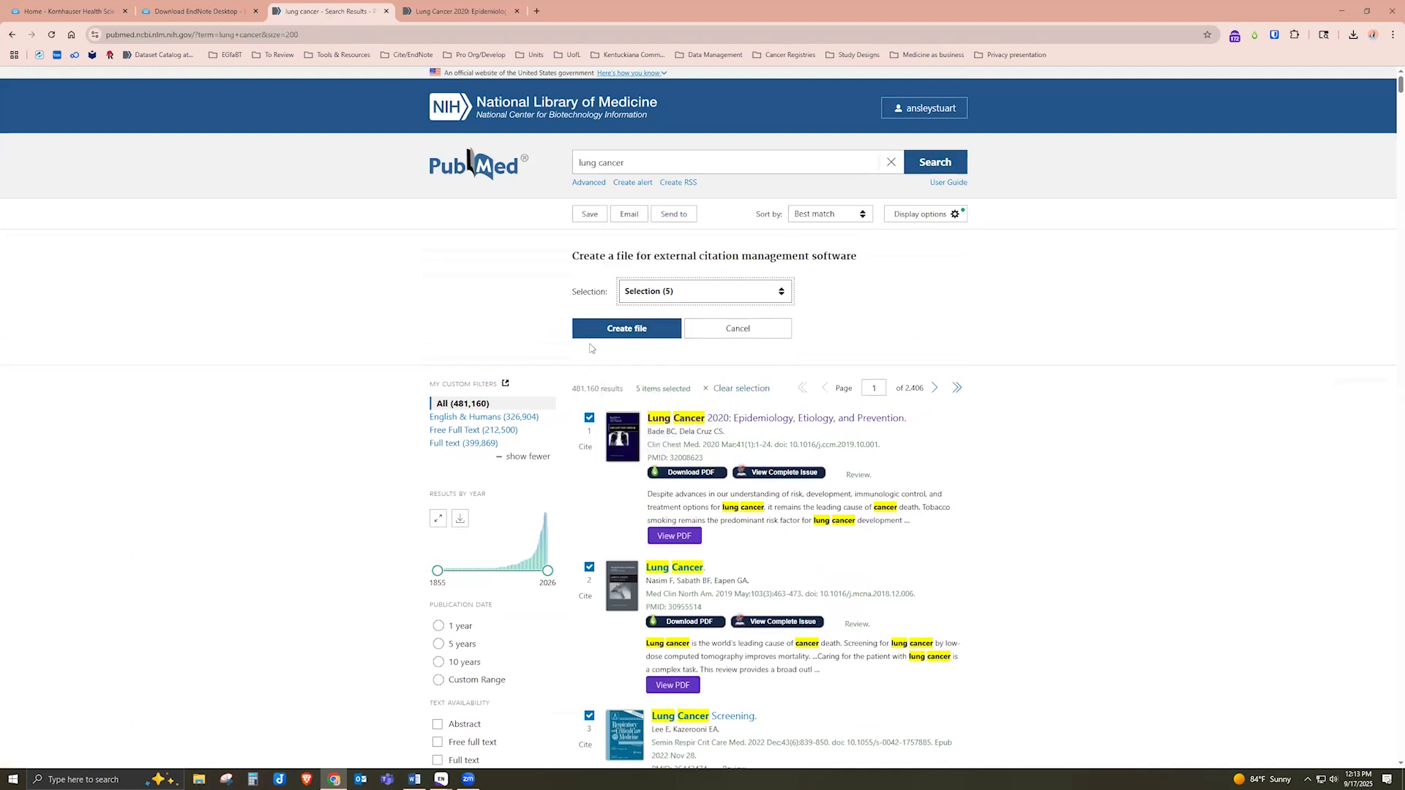
click(607, 330)
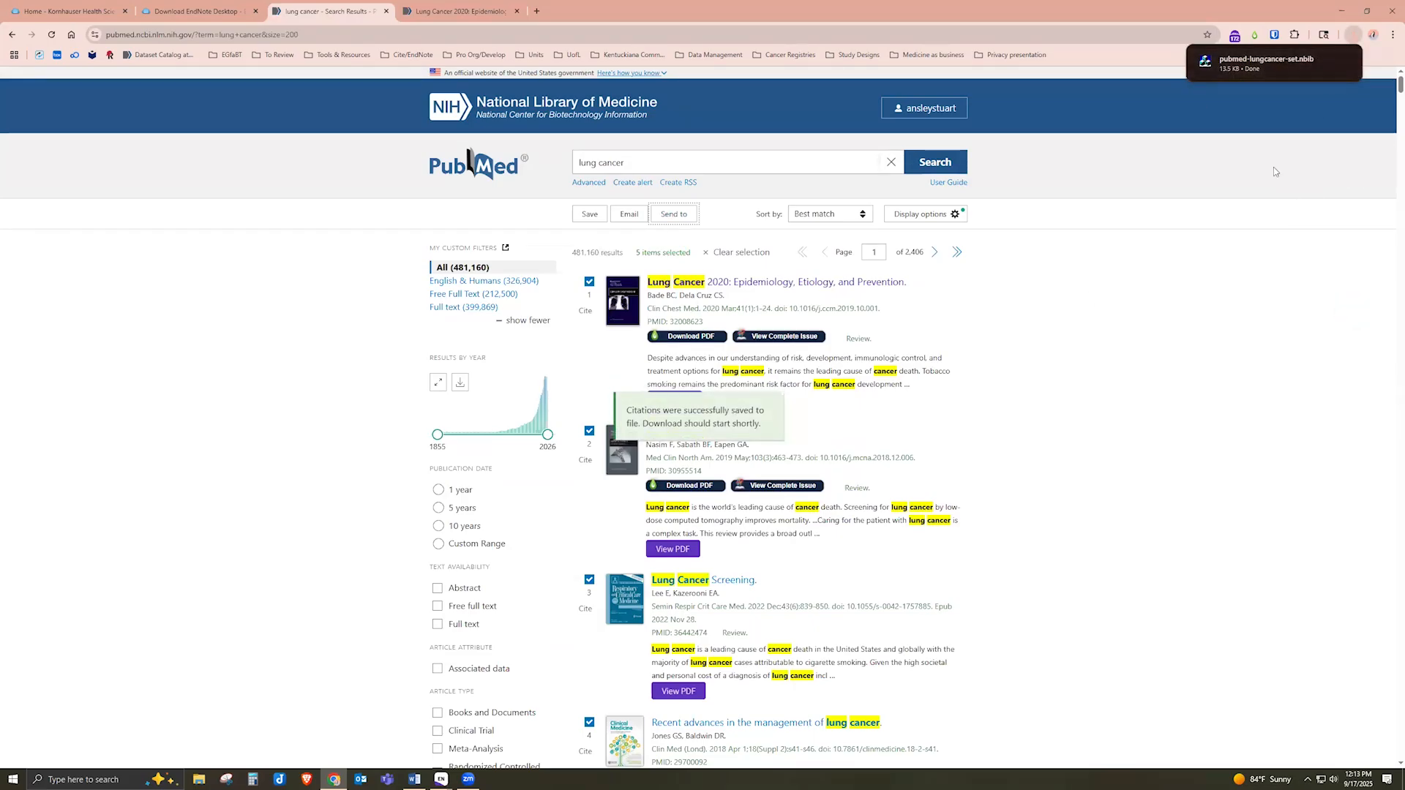
click(1271, 63)
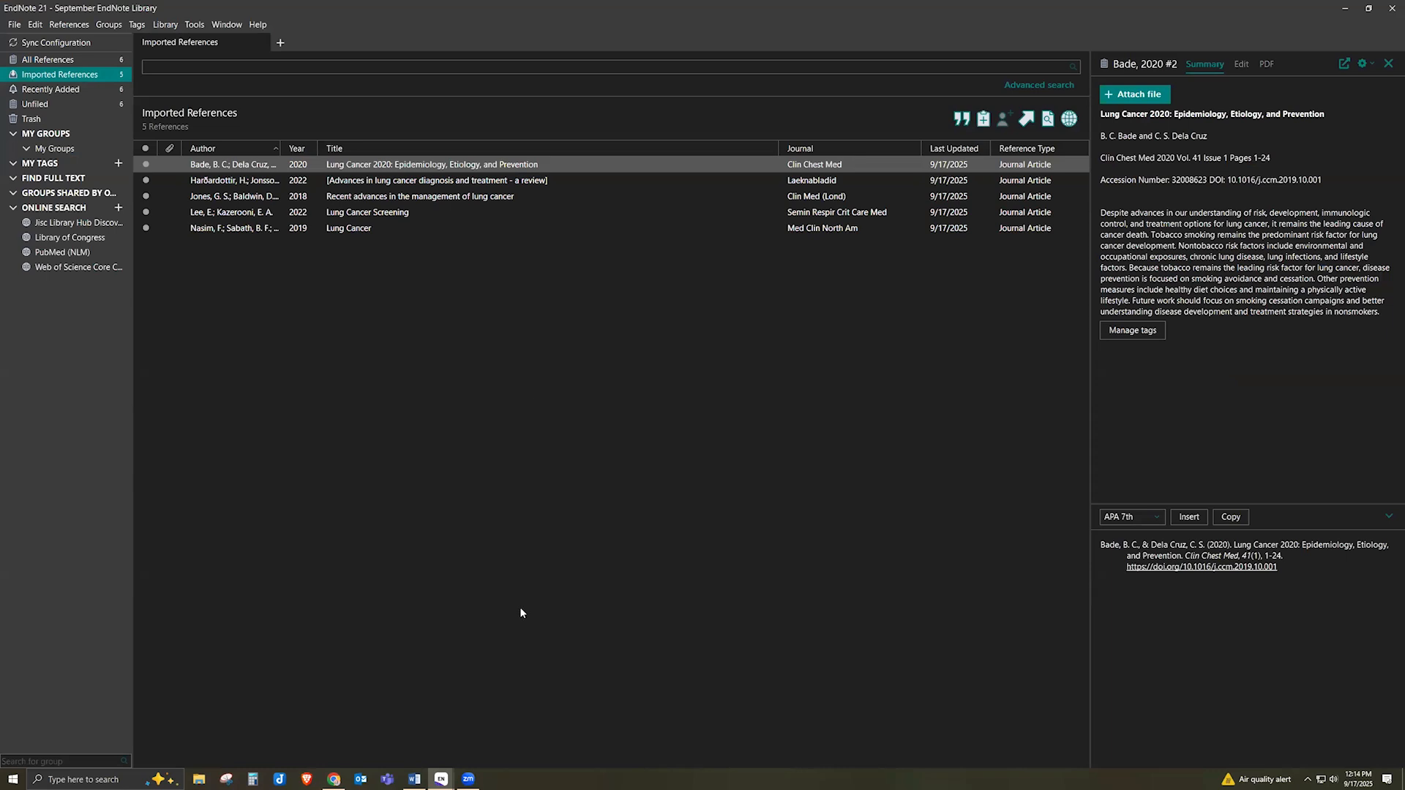
Back in Chrome, reopen Send to > Citation manager, then switch to the Kornhauser library home tab
click(333, 778)
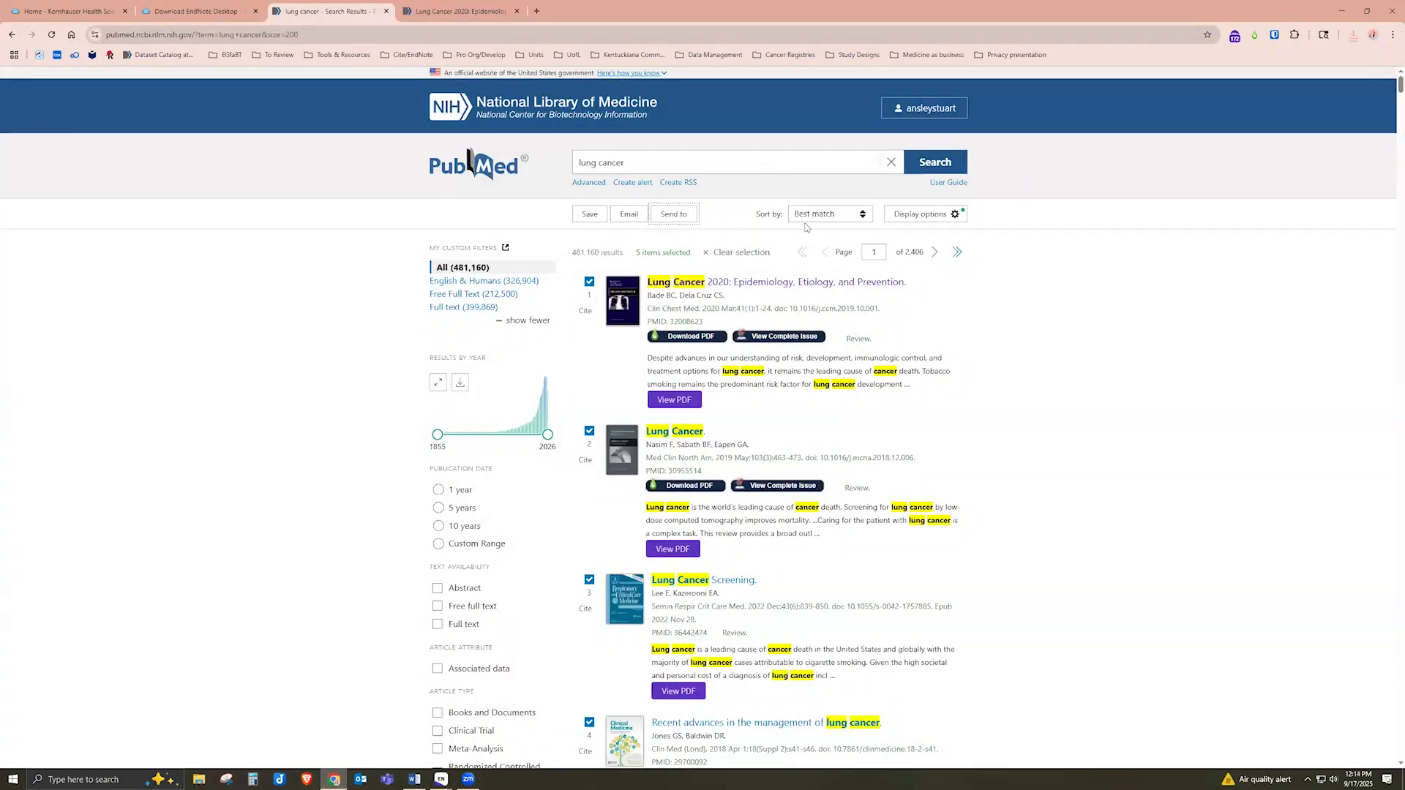
click(674, 214)
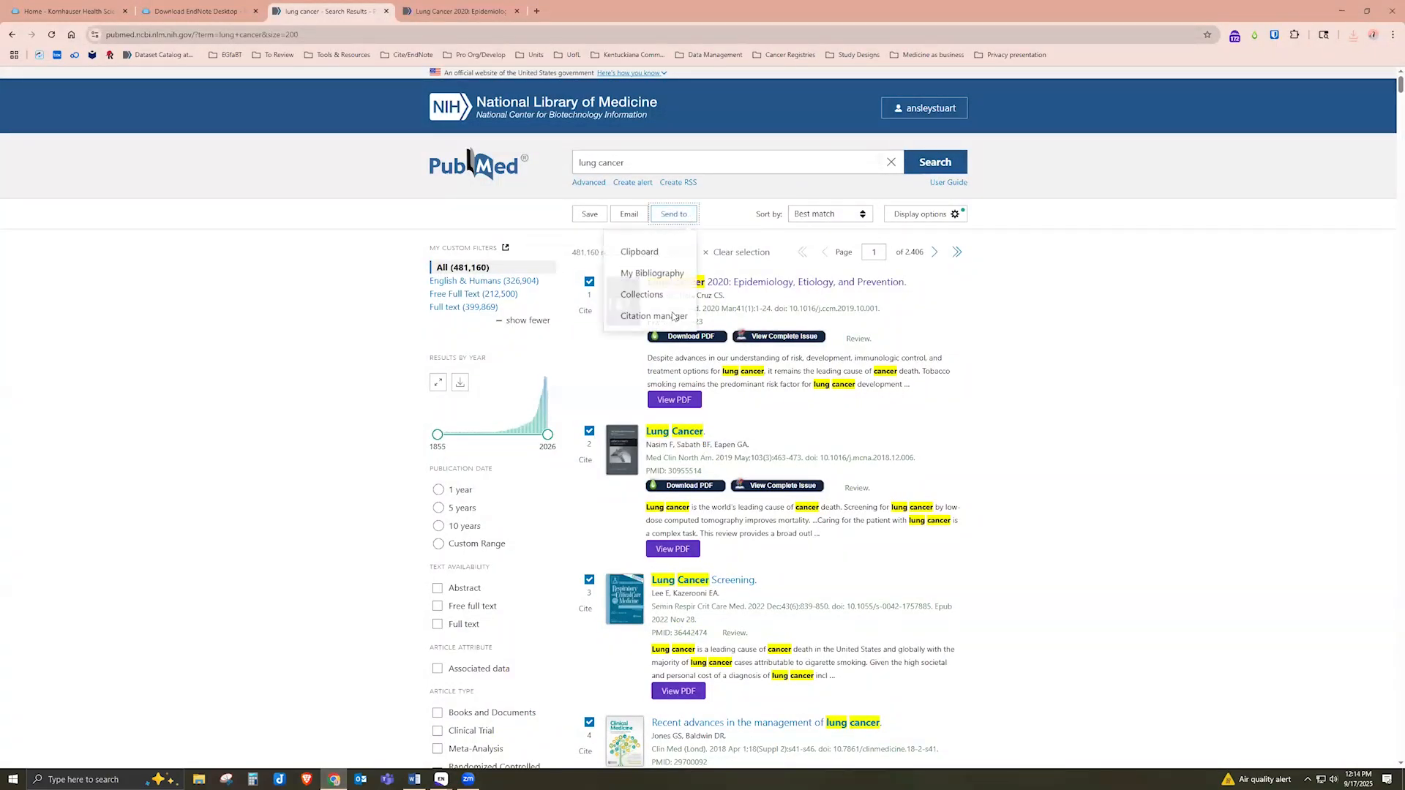
click(673, 316)
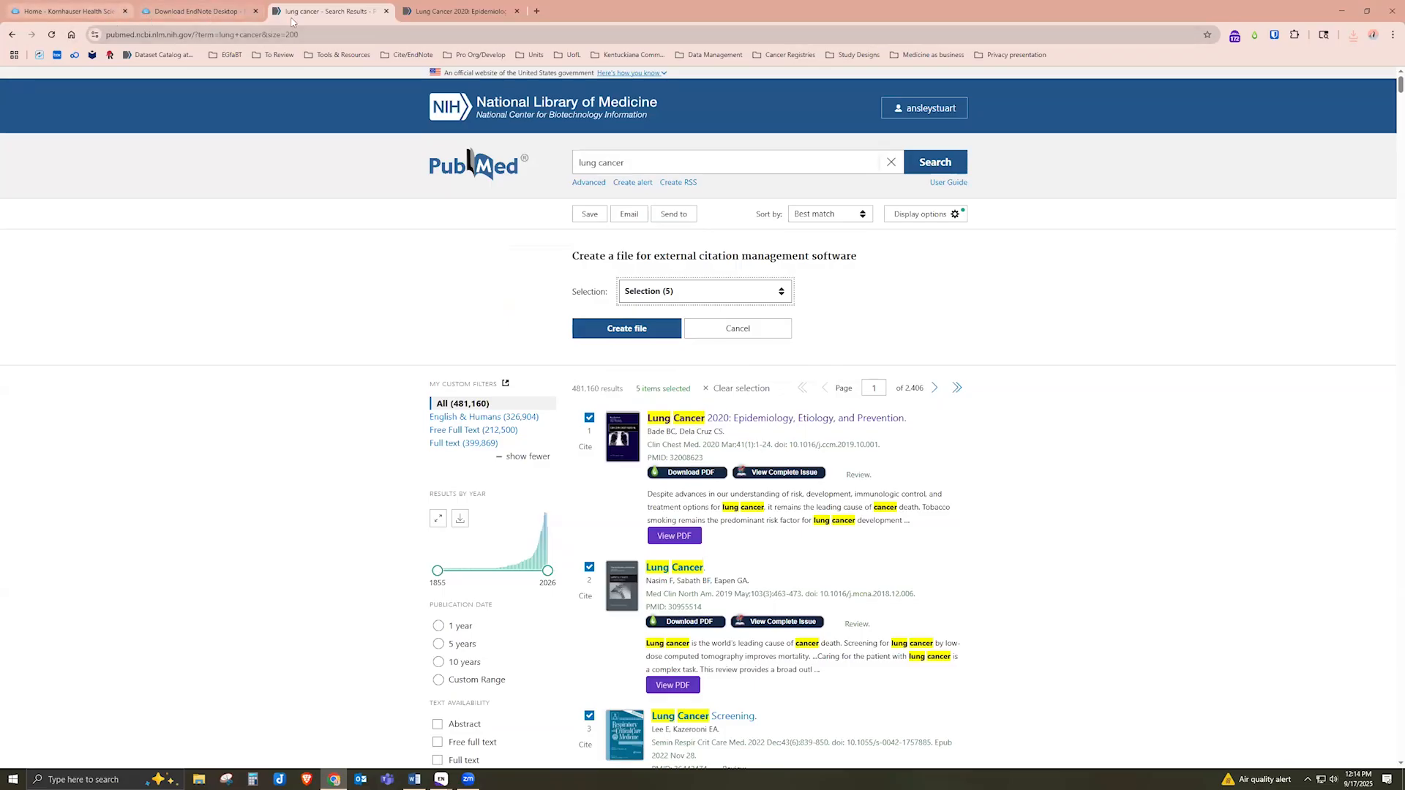
key(ctrl+1)
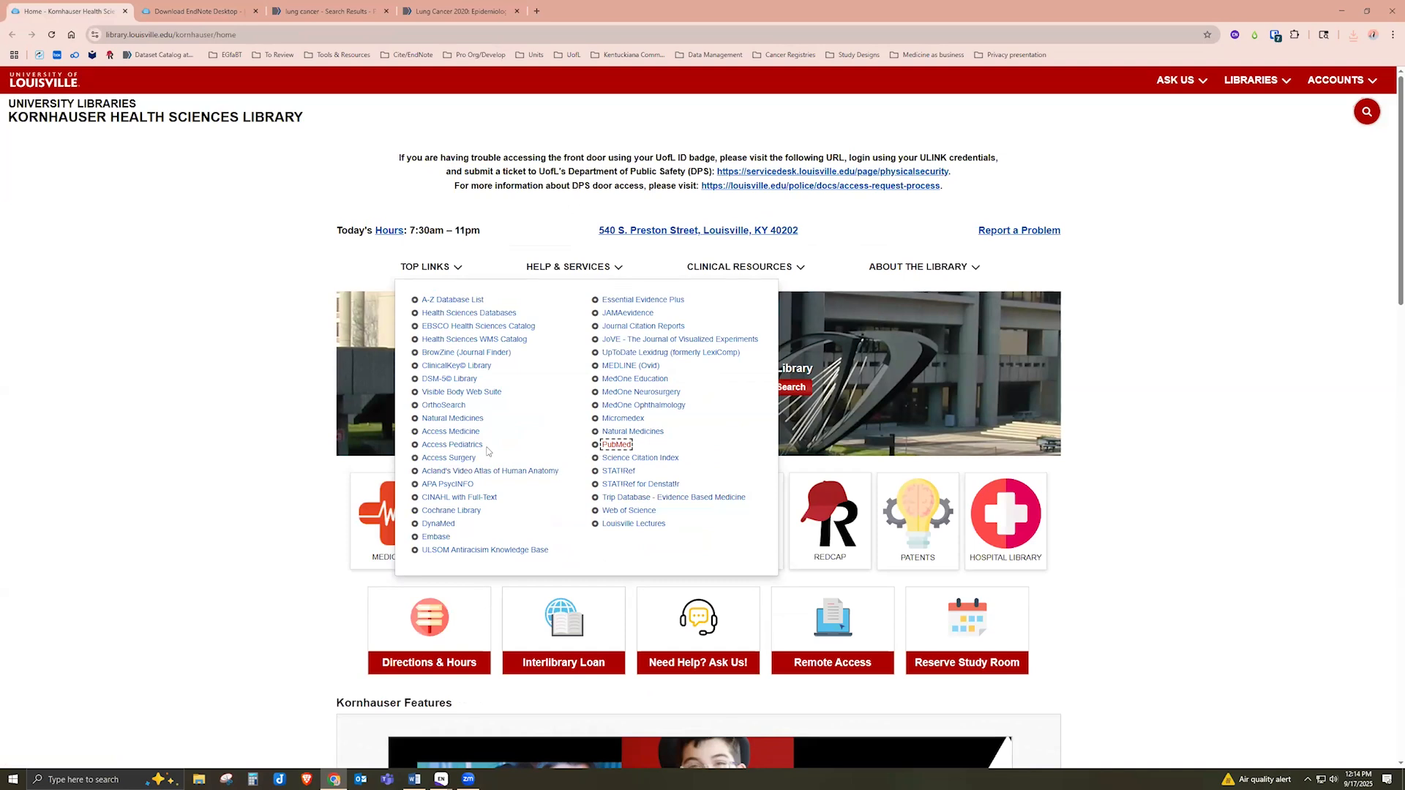
Open APA PsycINFO in a new tab, close the EndNote download and lung cancer tabs, then switch to it
middle_click(448, 485)
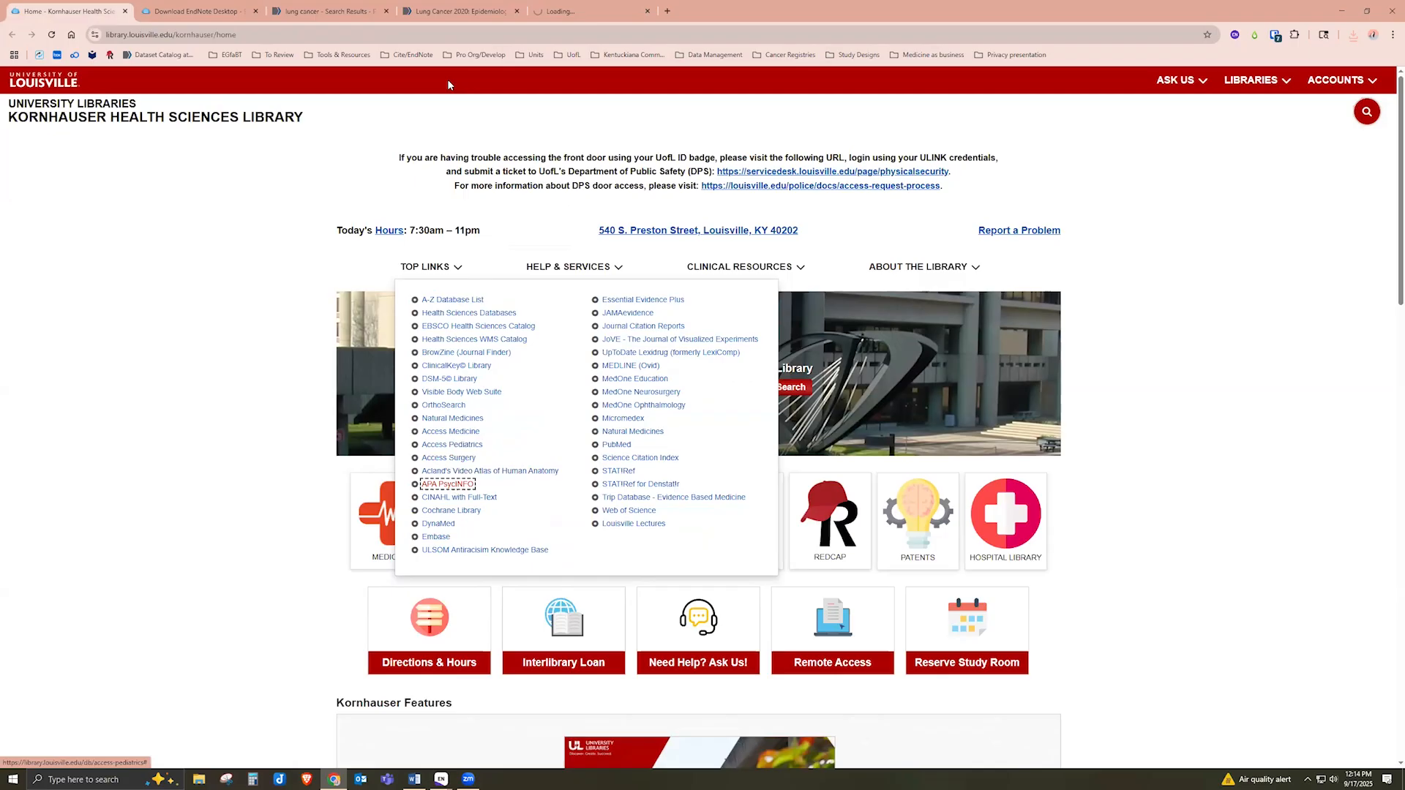
click(256, 11)
click(255, 12)
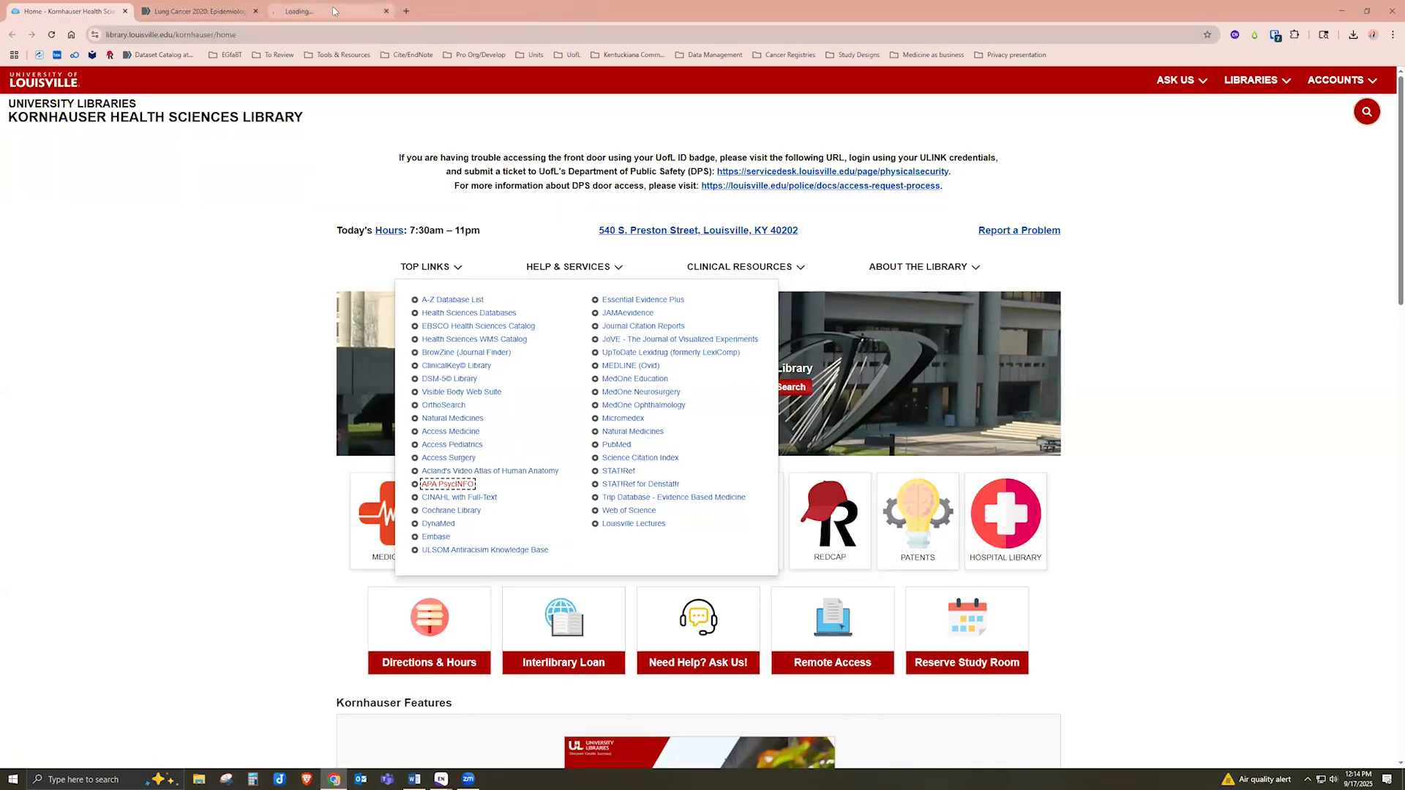
click(329, 11)
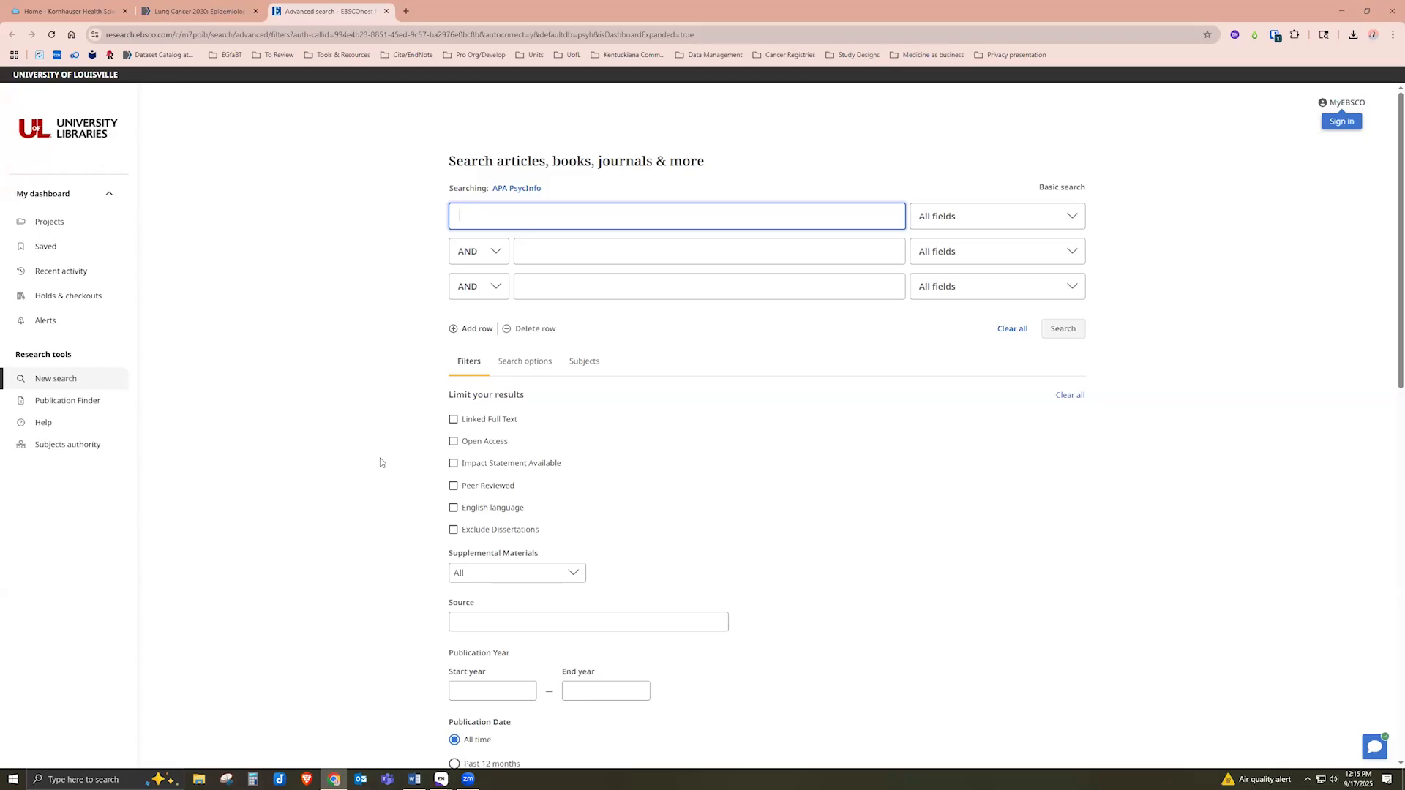
Choose APA PsycInfo as the only database in the Select databases dialog
click(530, 191)
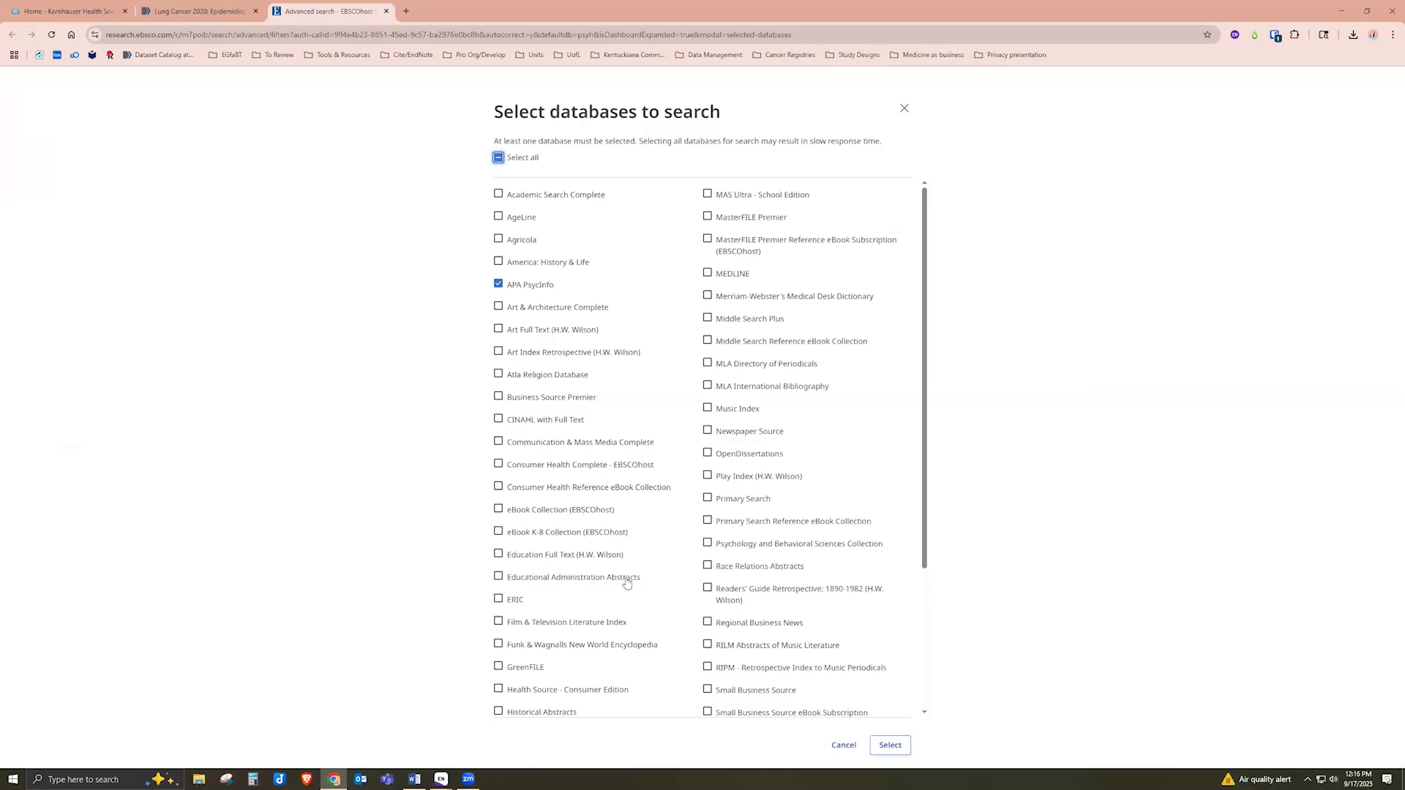
scroll(627, 583, down, 1)
scroll(626, 582, up, 1)
click(905, 110)
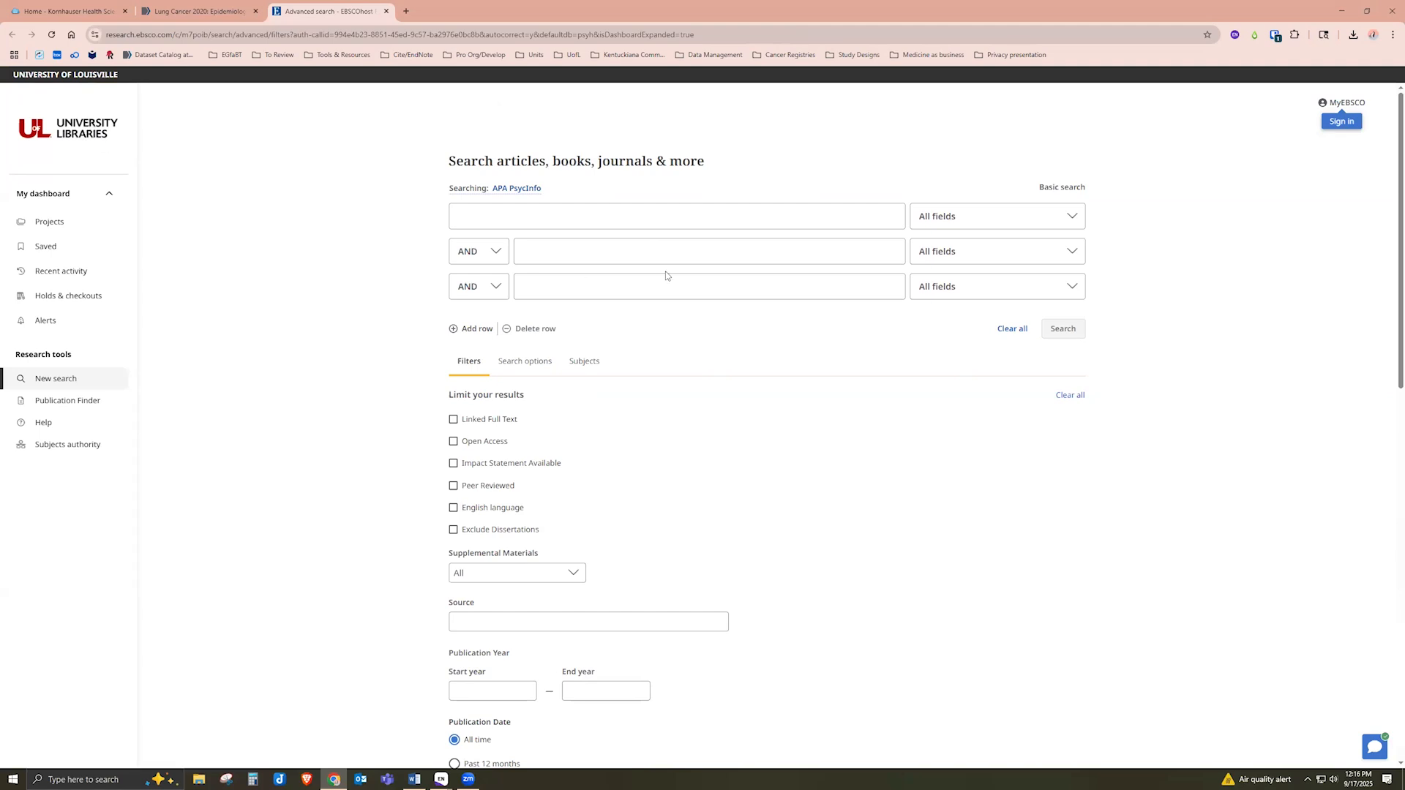
Search APA PsycInfo for 'lung cancer' and open the first result, the esketamine smoking cessation trial
click(650, 216)
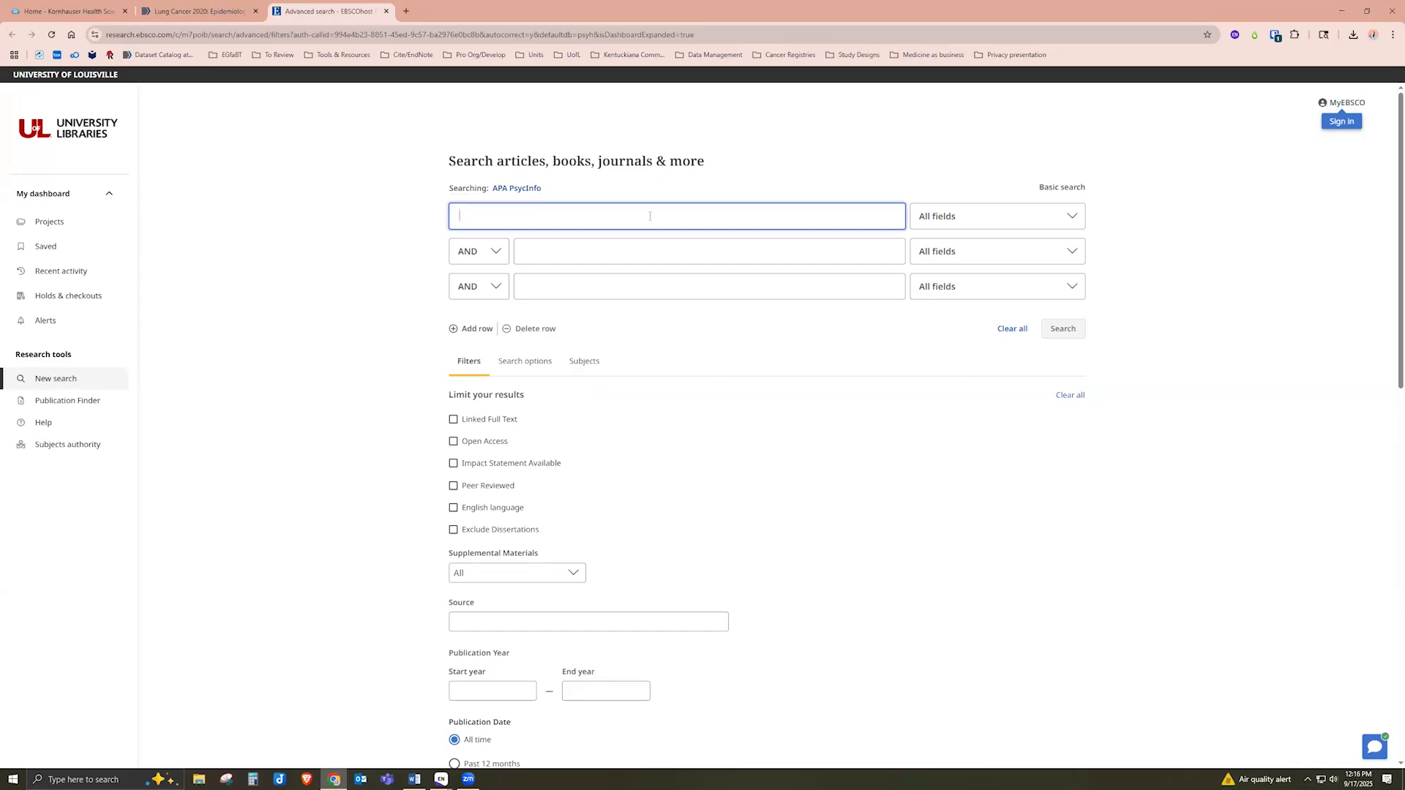
text(lung)
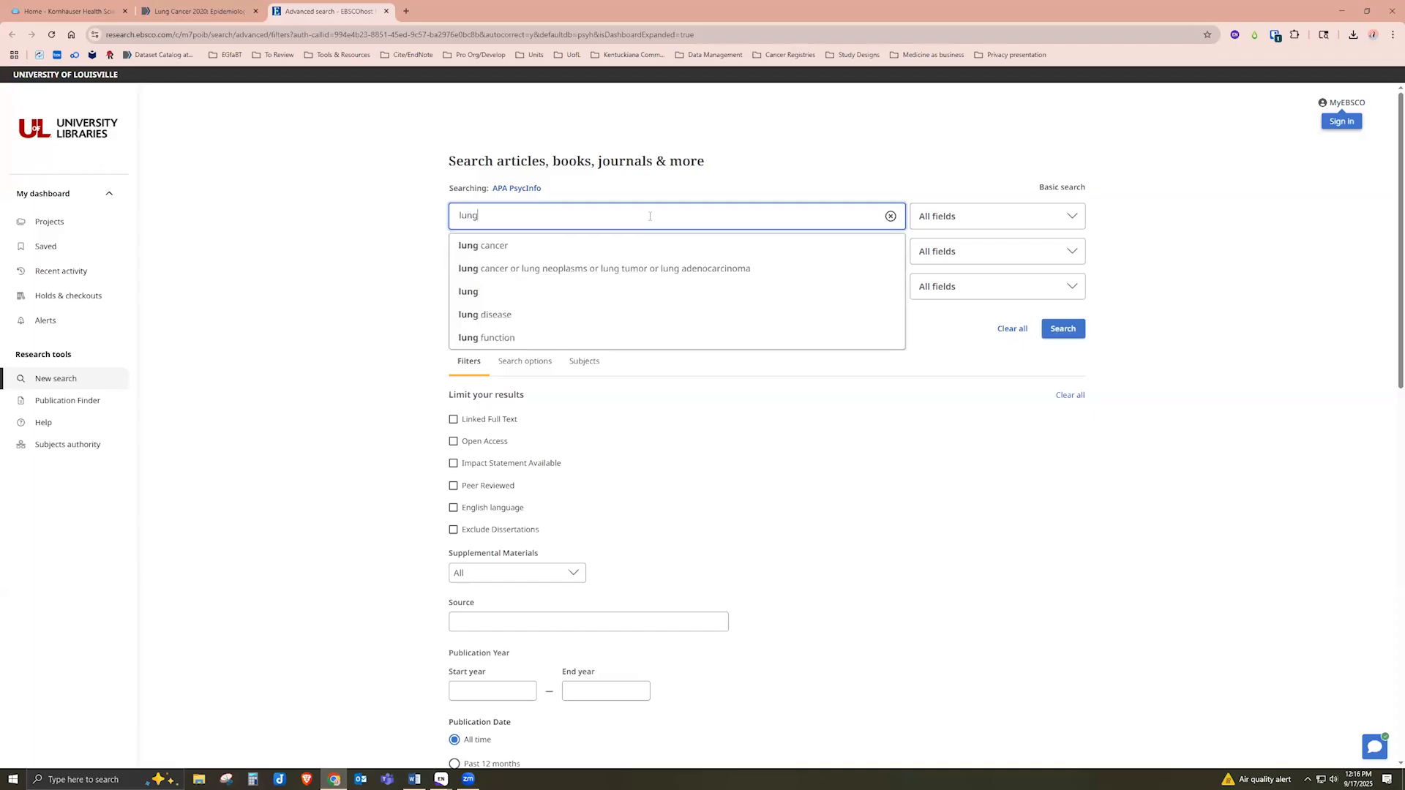
click(650, 248)
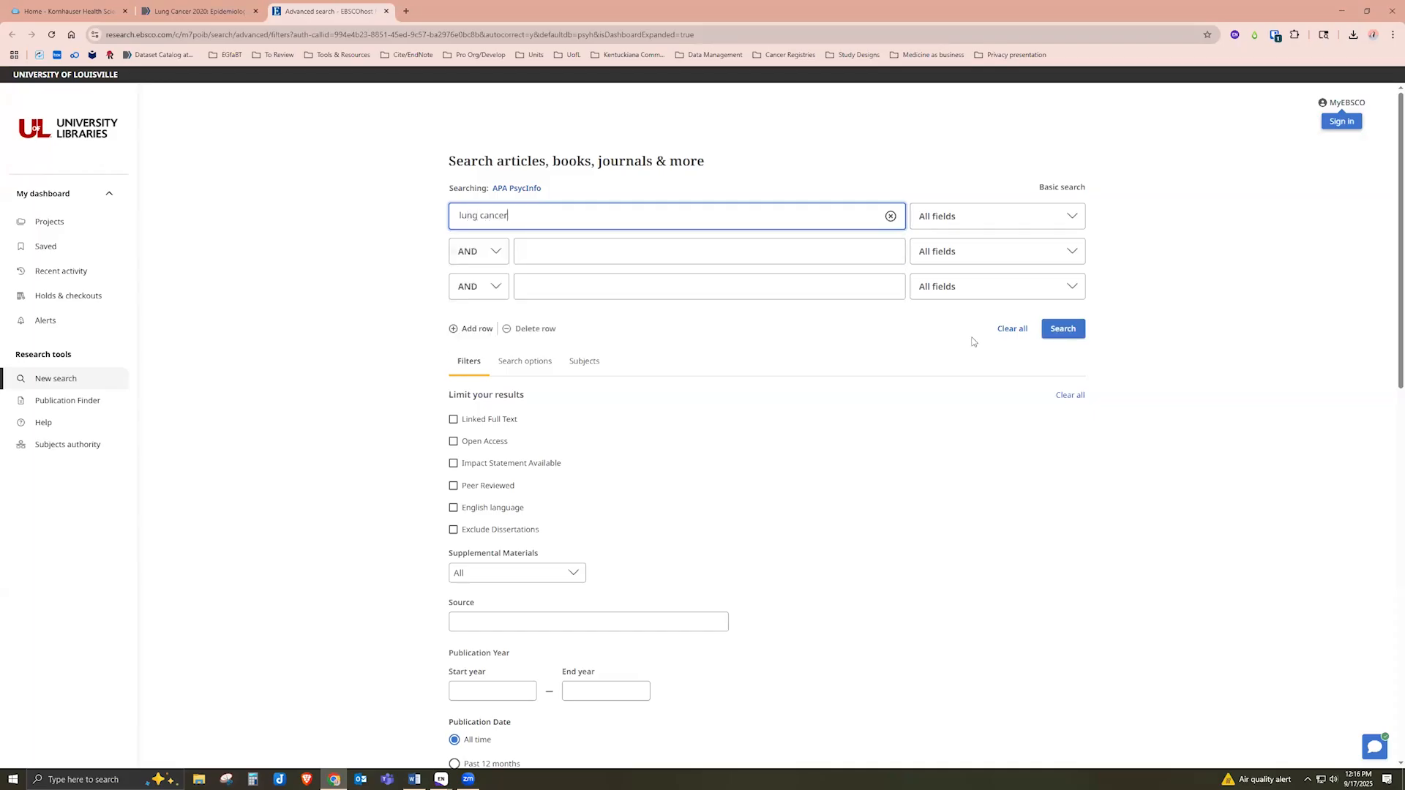
click(1062, 329)
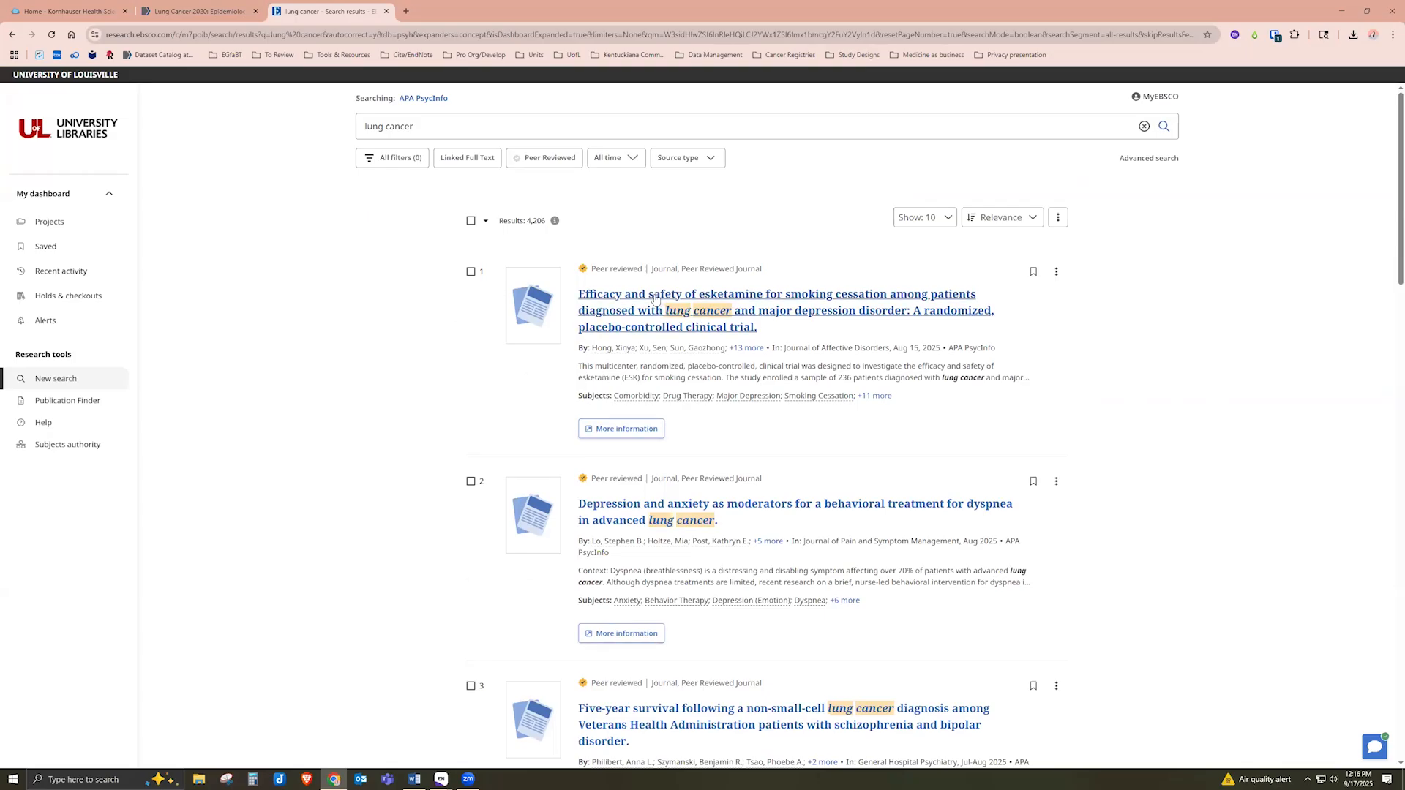
click(658, 312)
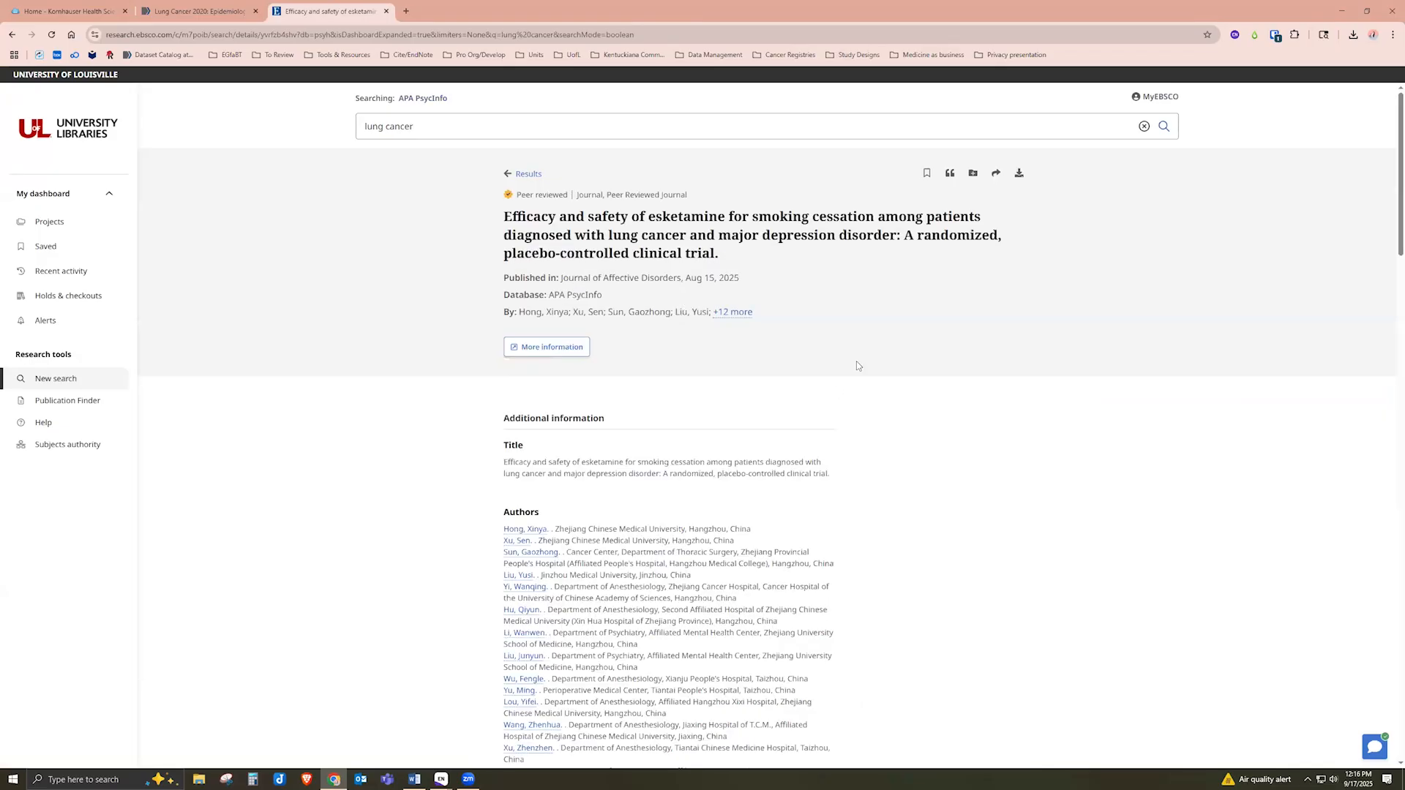
Export the esketamine trial's citation in RIS format and open the downloaded .ris file in EndNote
click(949, 176)
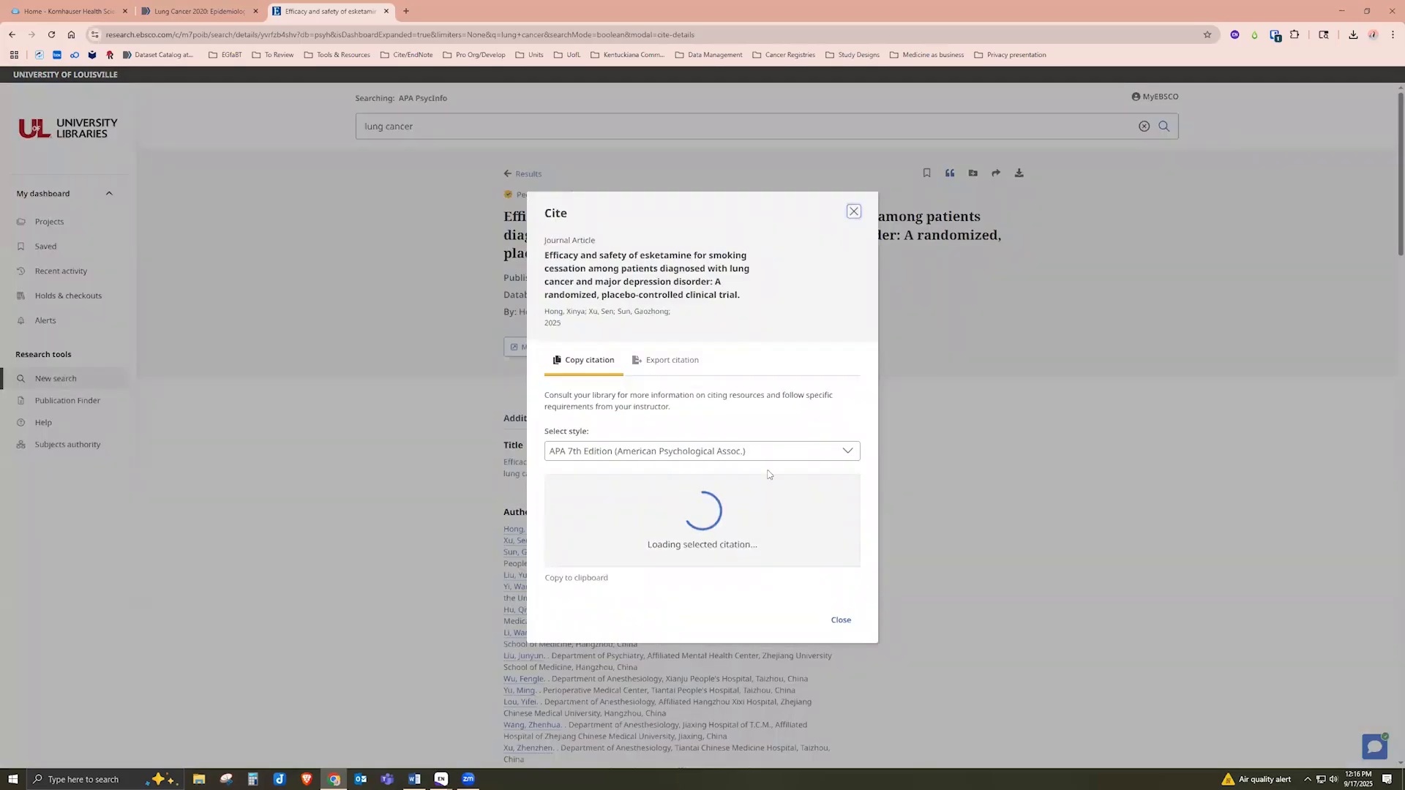
click(668, 355)
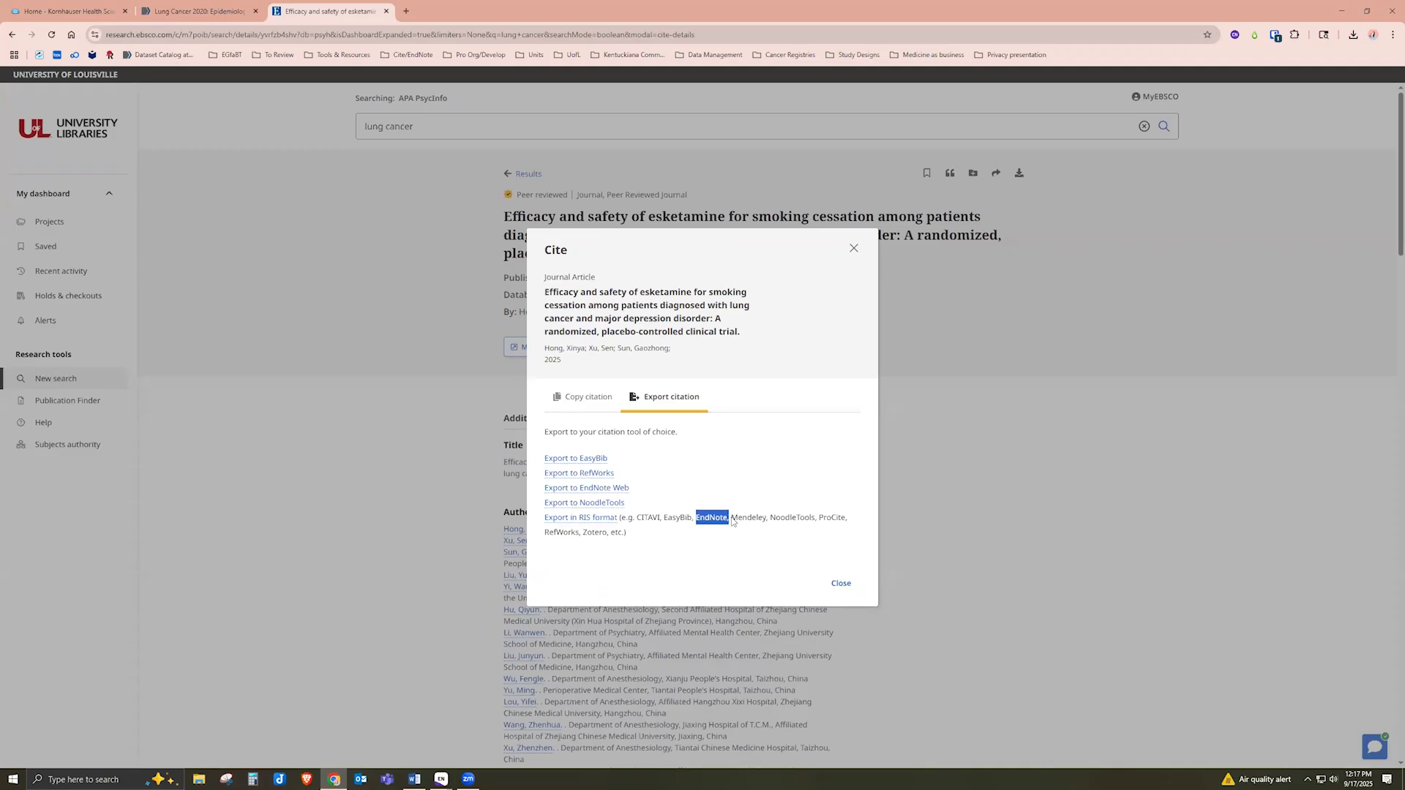
click(721, 486)
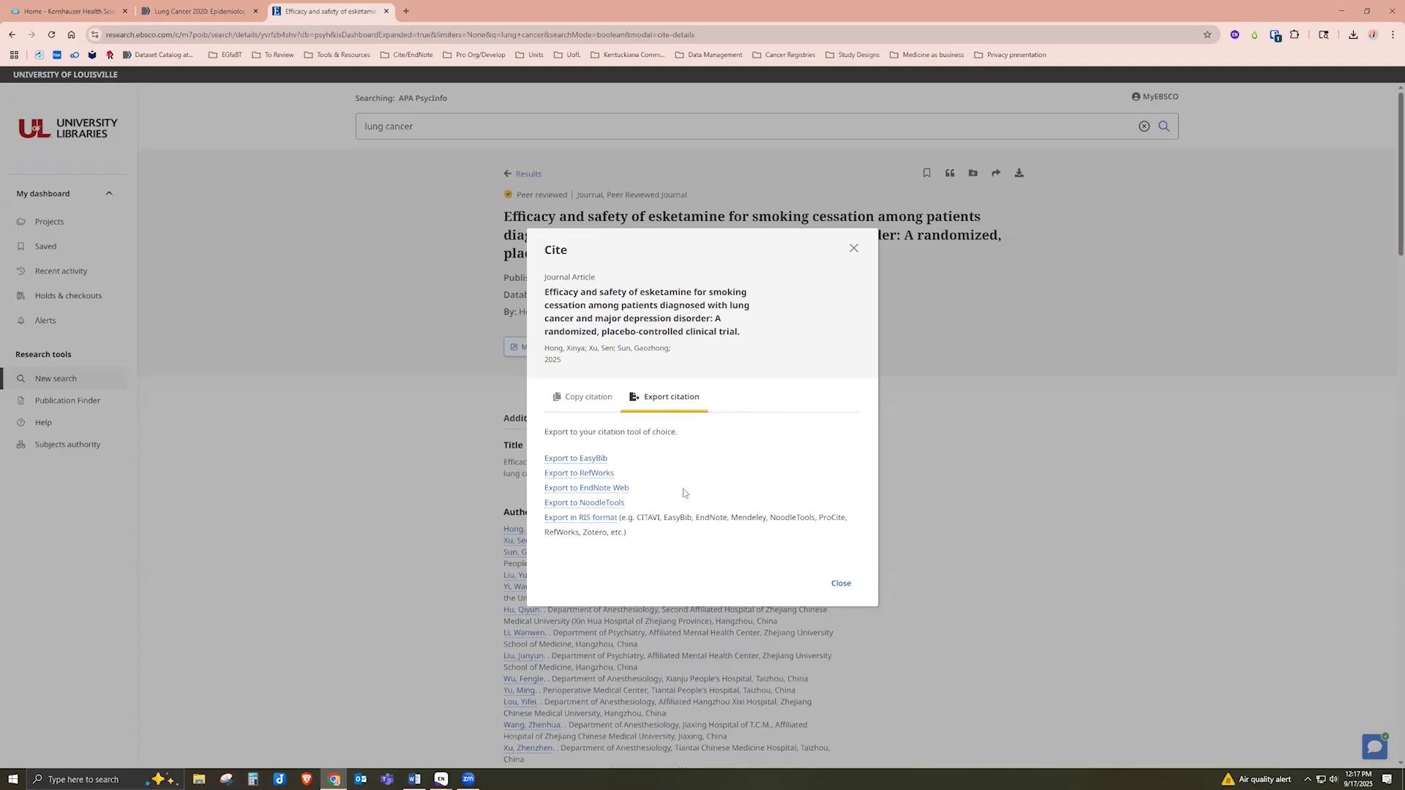
click(585, 522)
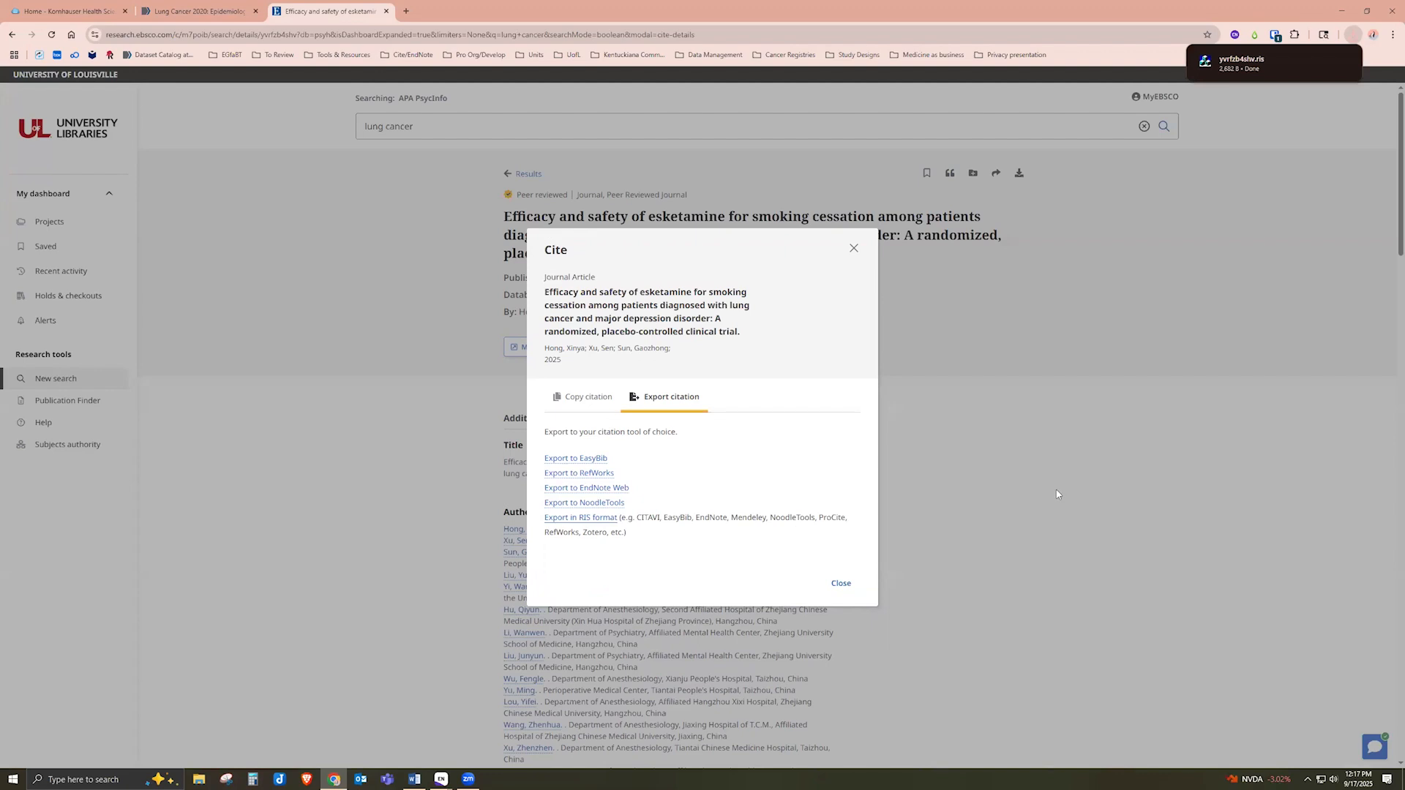
mouse_move(1262, 66)
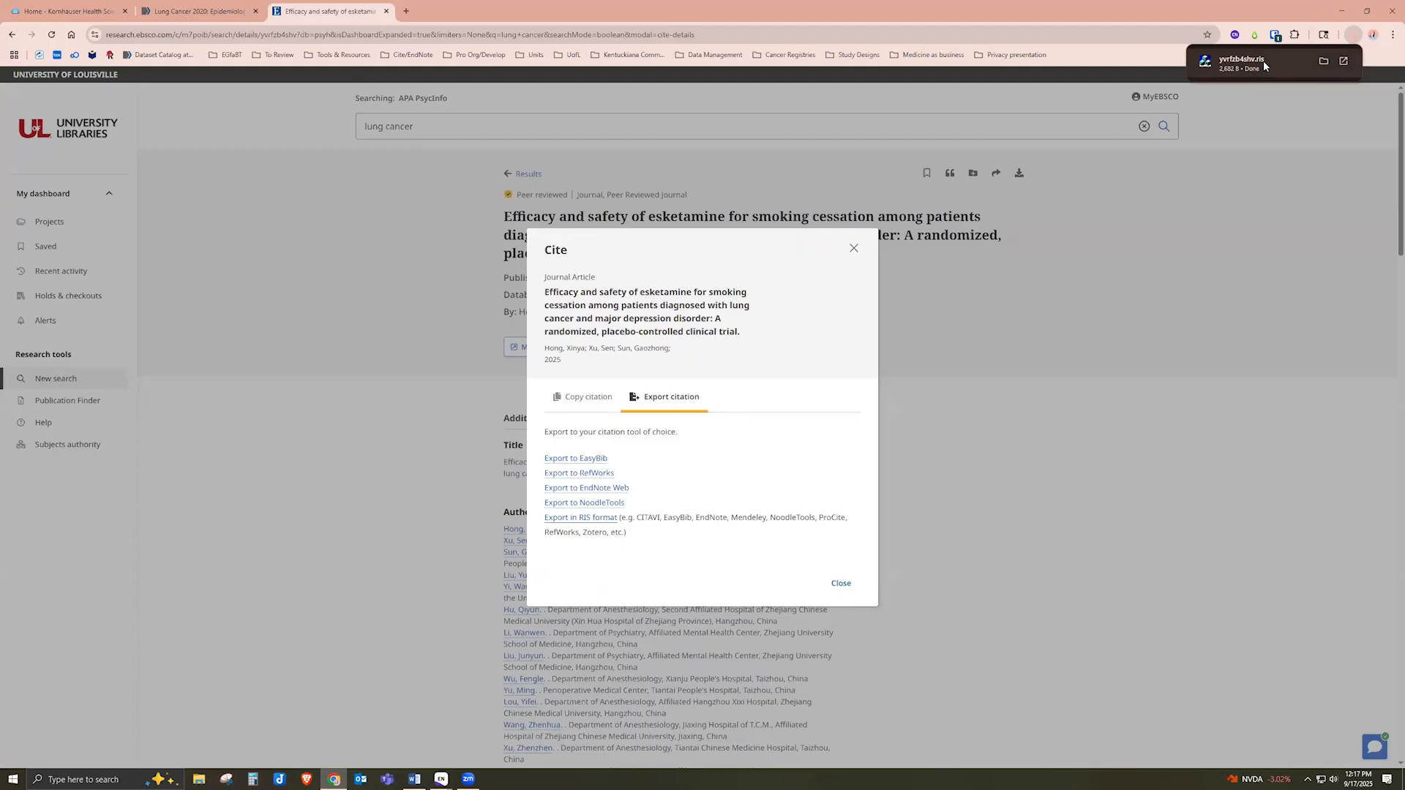
click(1263, 60)
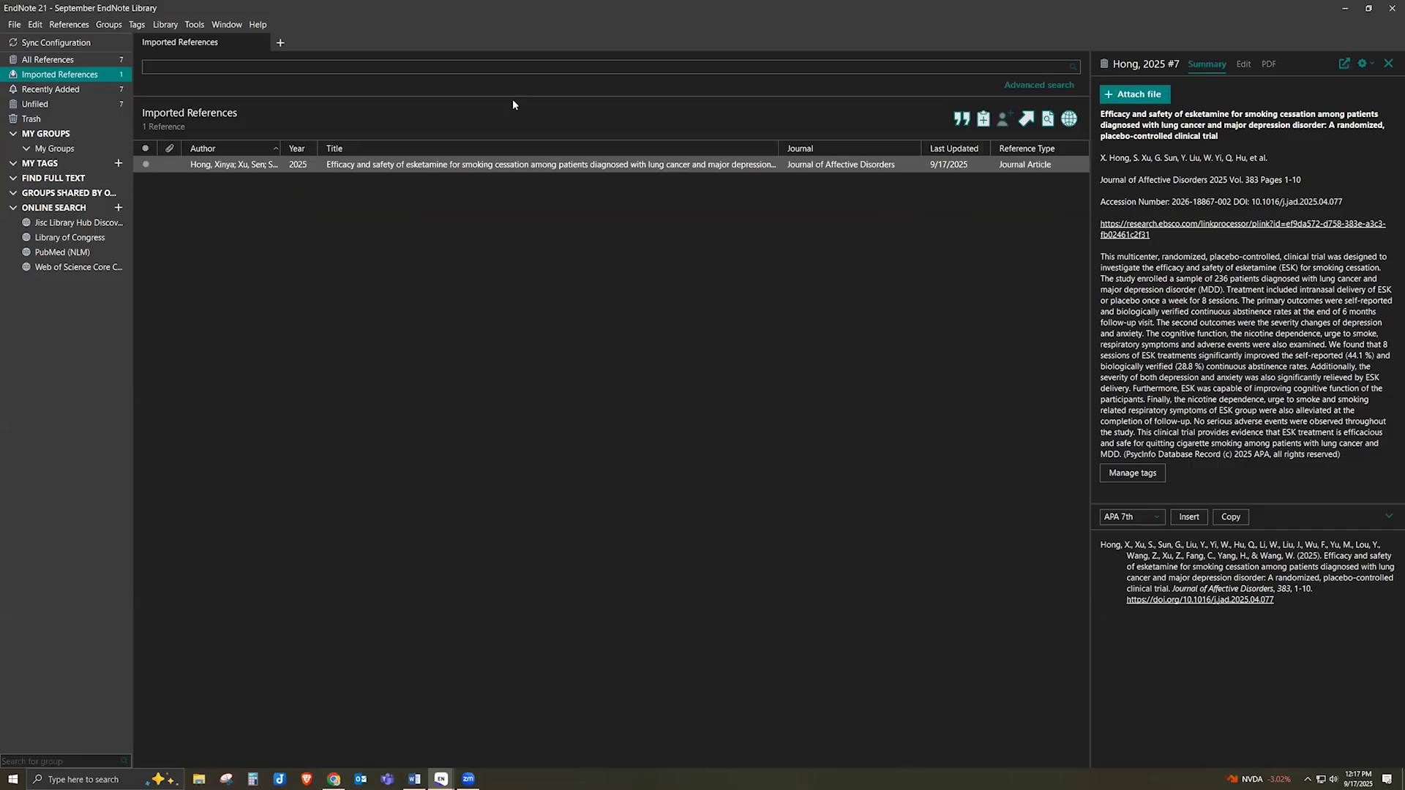
Check the Imported References group, then display all 7 references in the September library
click(231, 113)
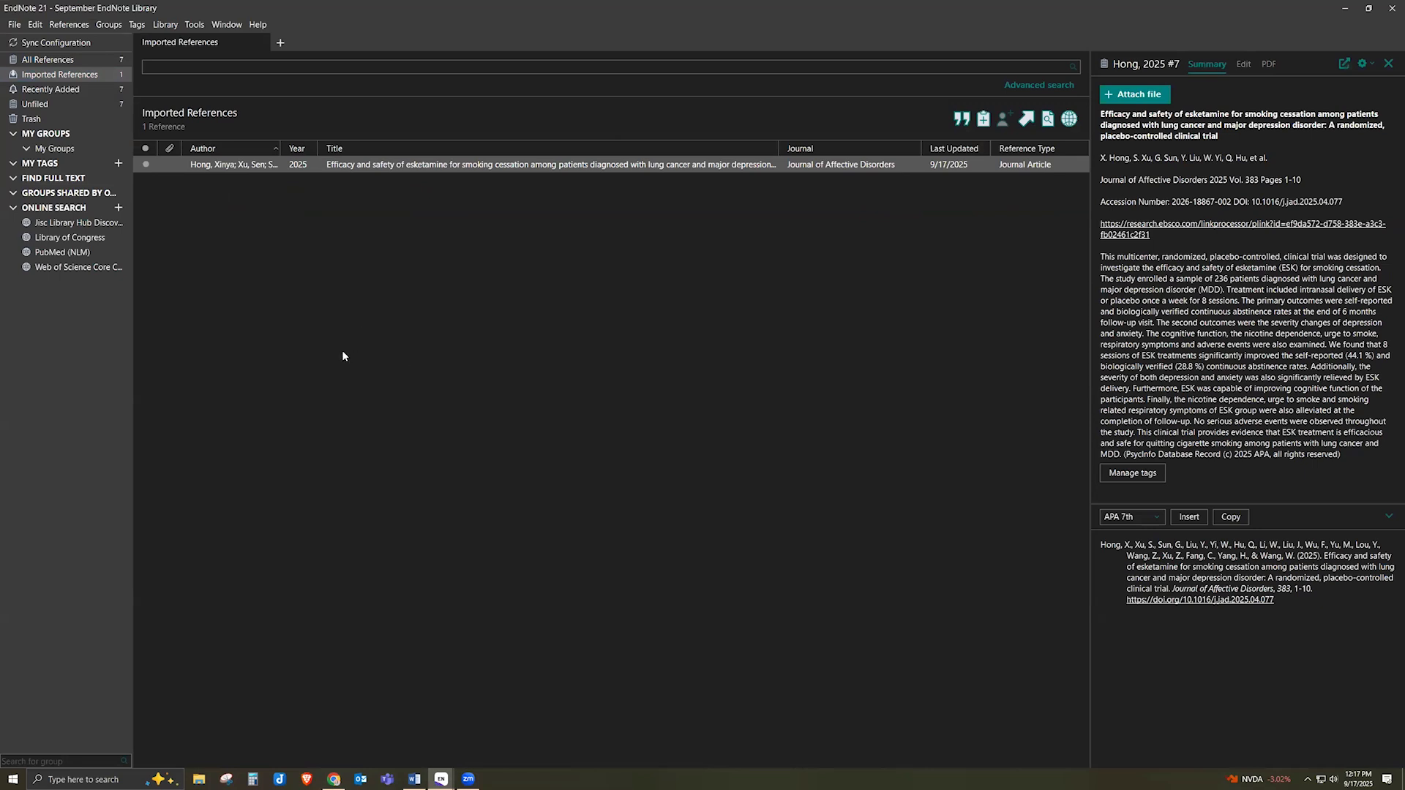
click(88, 69)
click(88, 63)
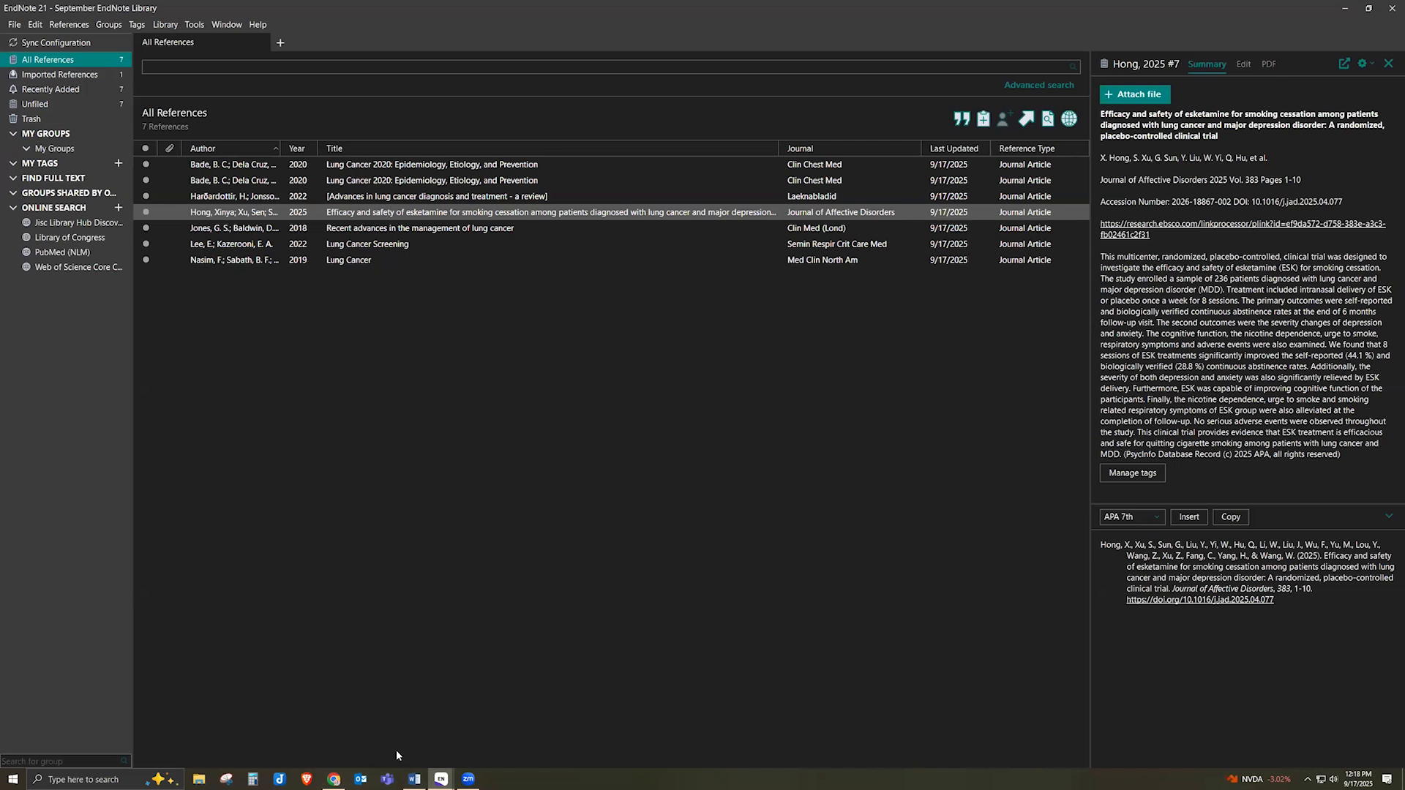
On the EBSCO esketamine record, close and reopen the Cite dialog, then close the EBSCO tab
click(336, 758)
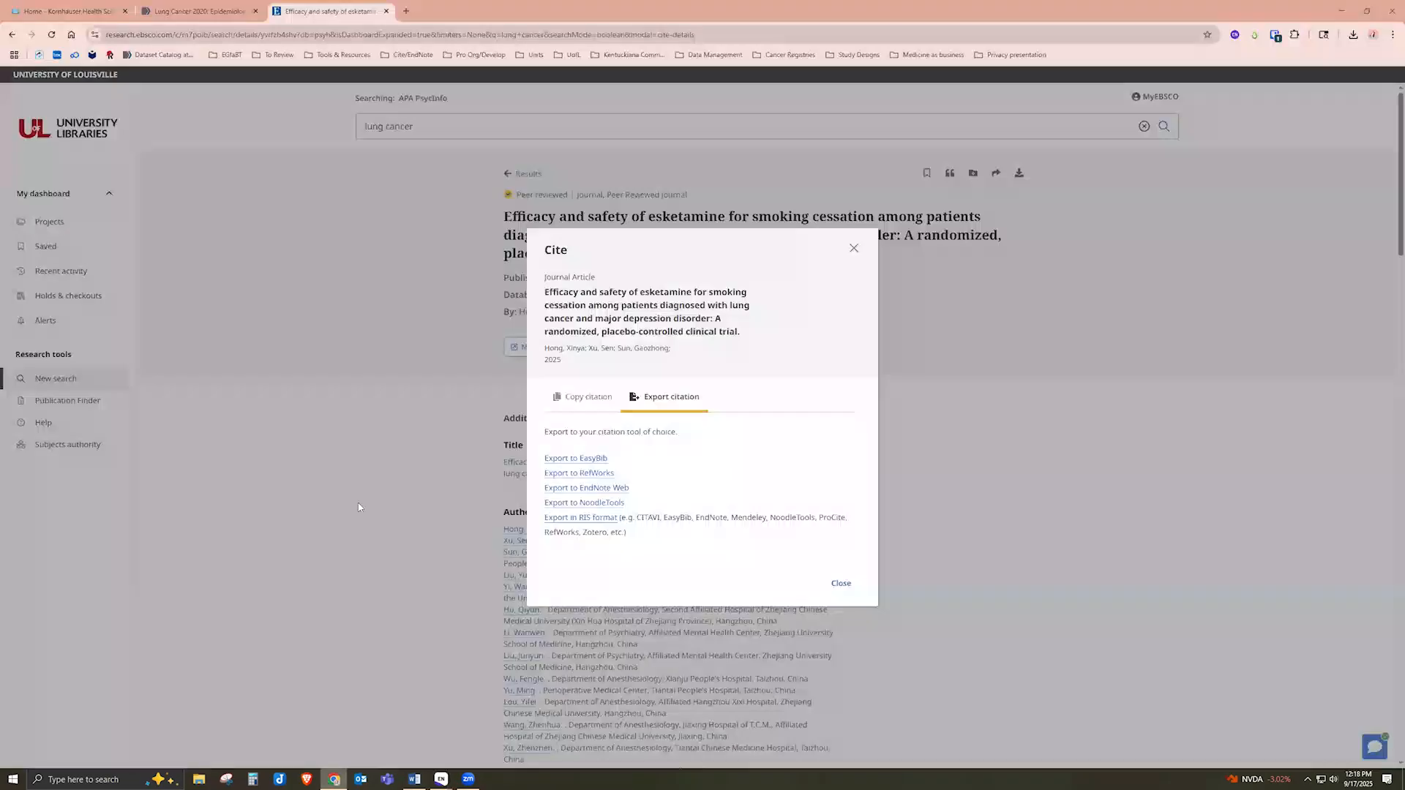
click(479, 399)
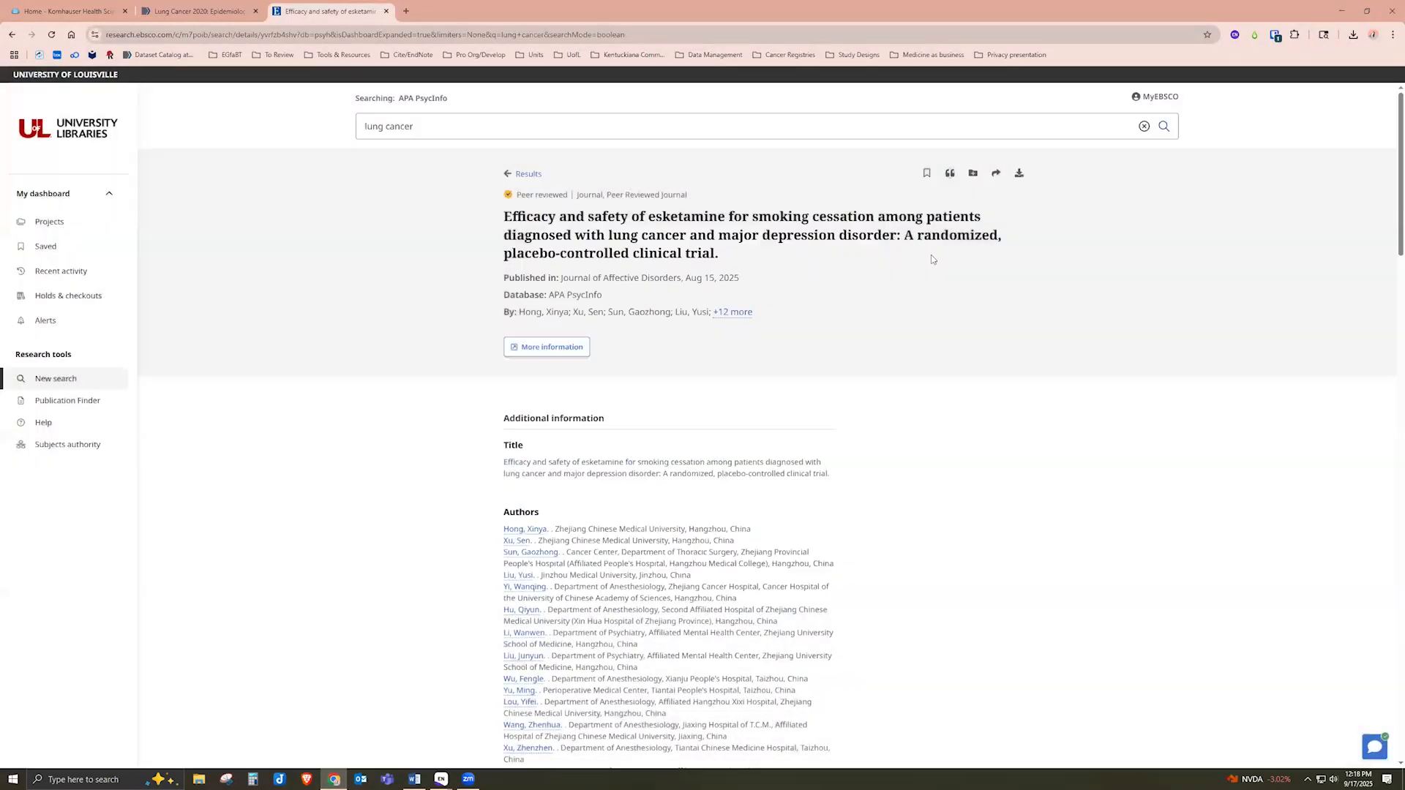
click(951, 174)
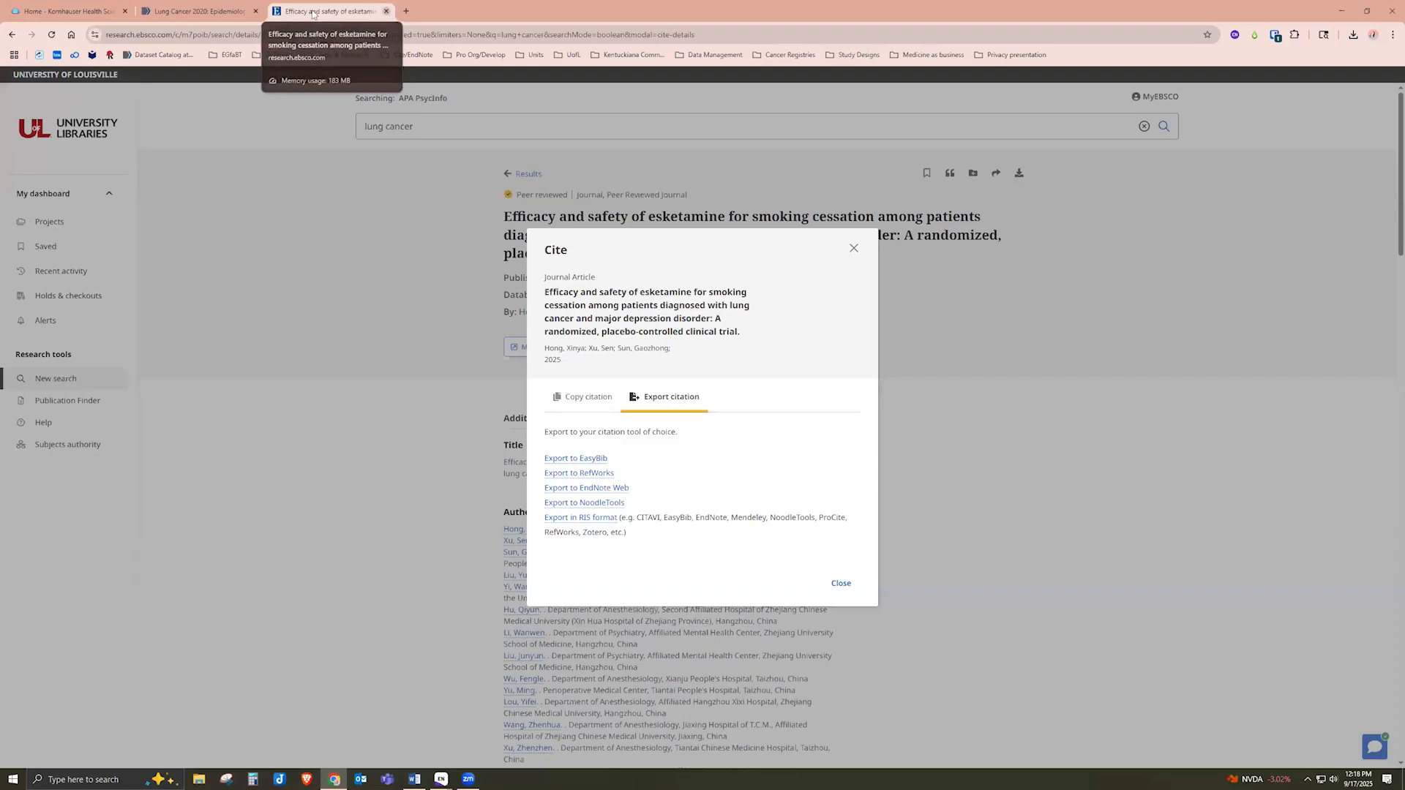
click(386, 11)
click(275, 11)
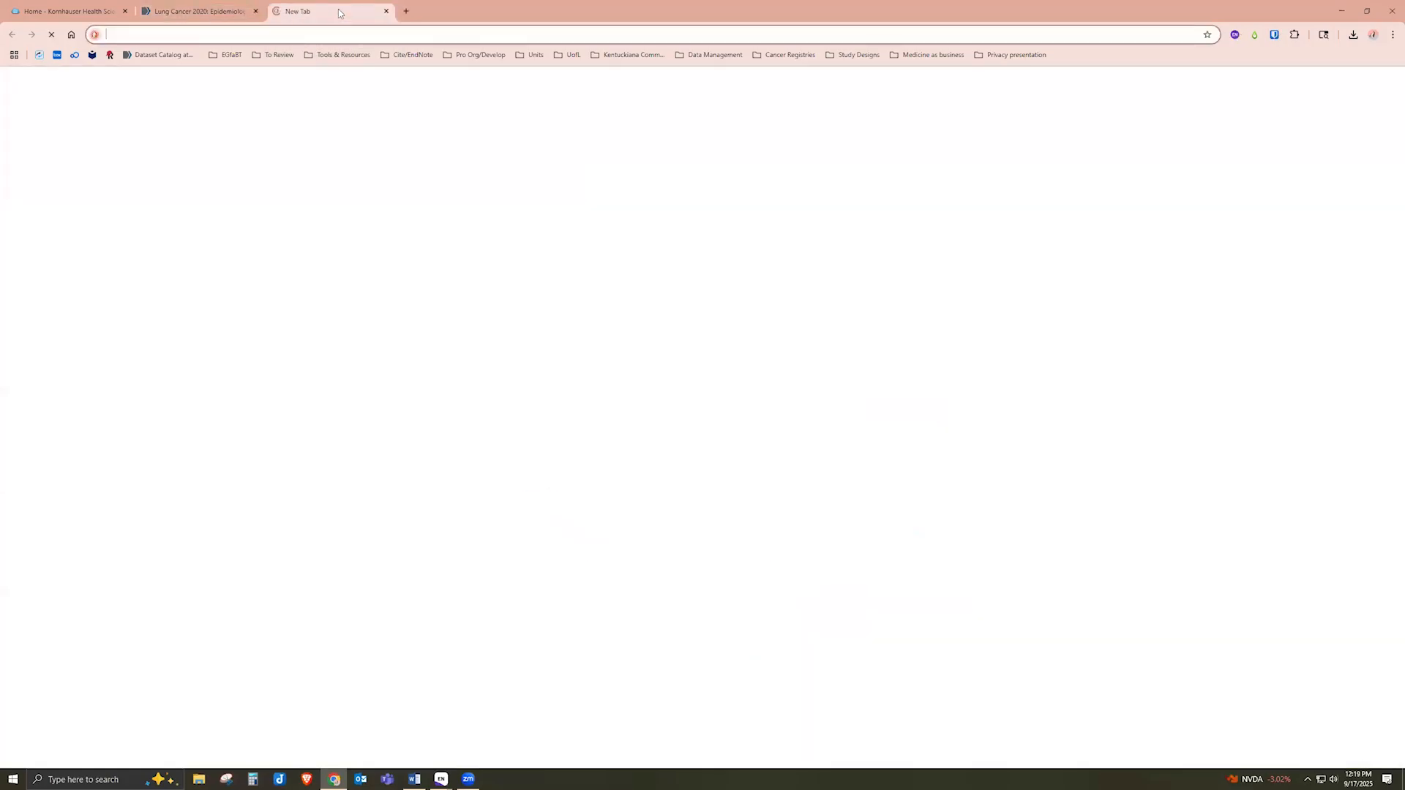
text(g)
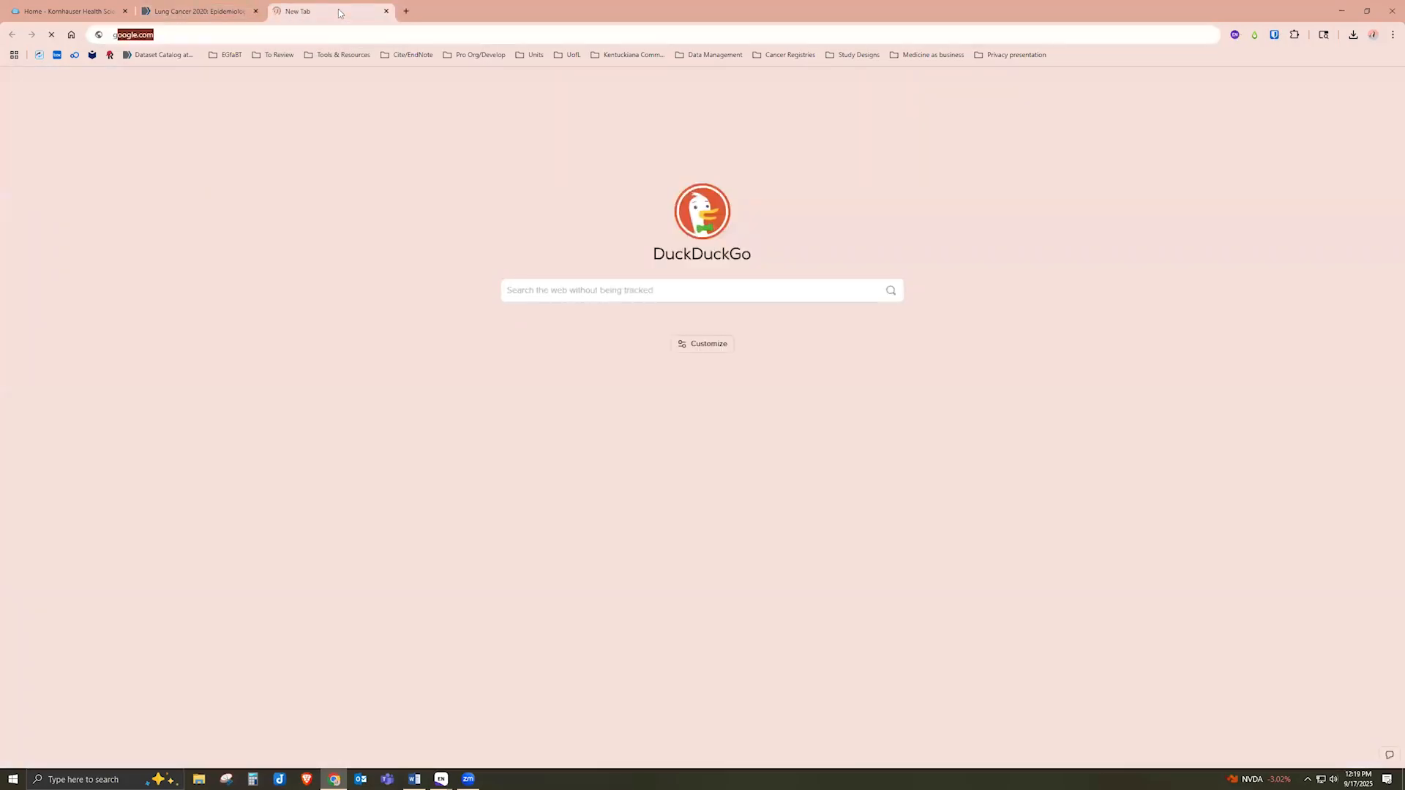
text(oogle.com/sc)
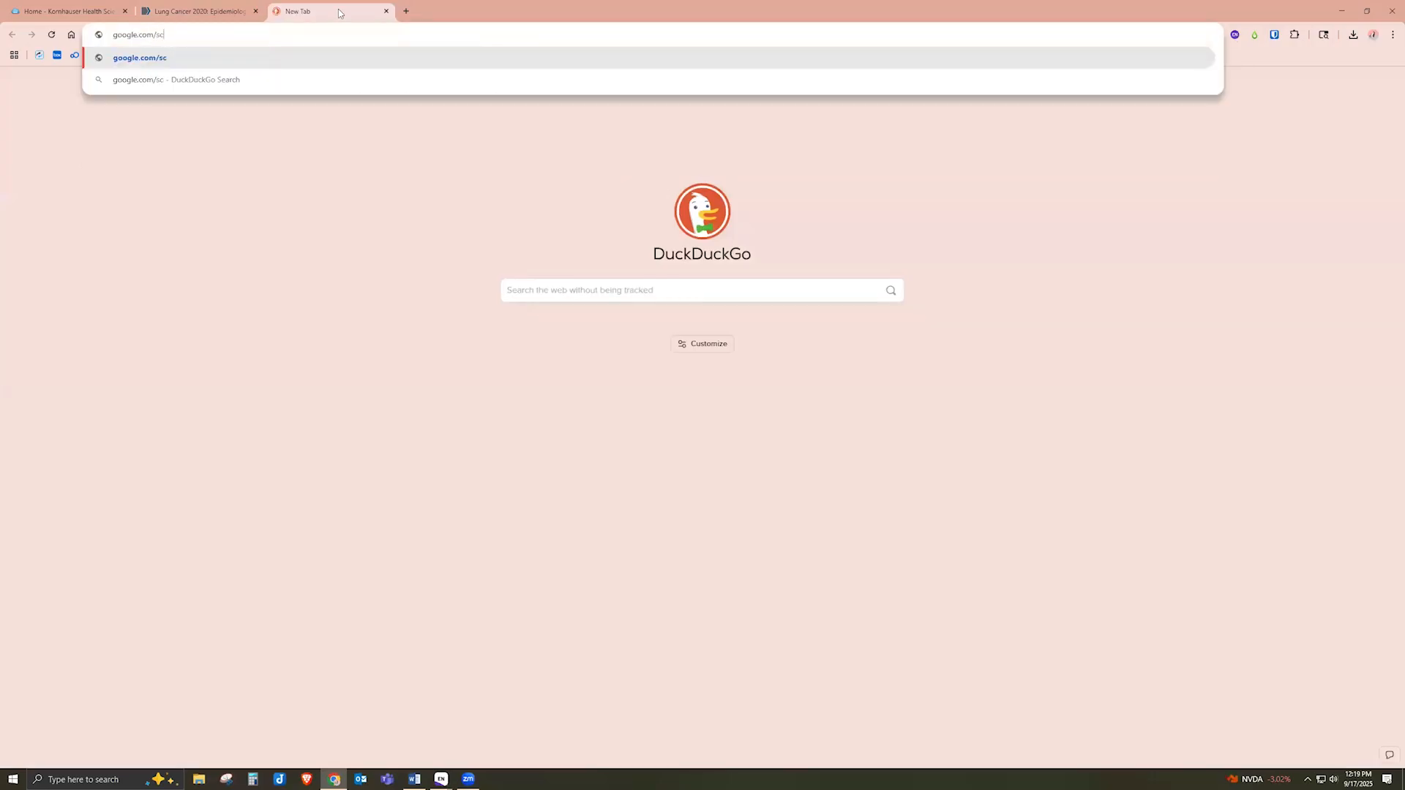
text(olar)
key(Return)
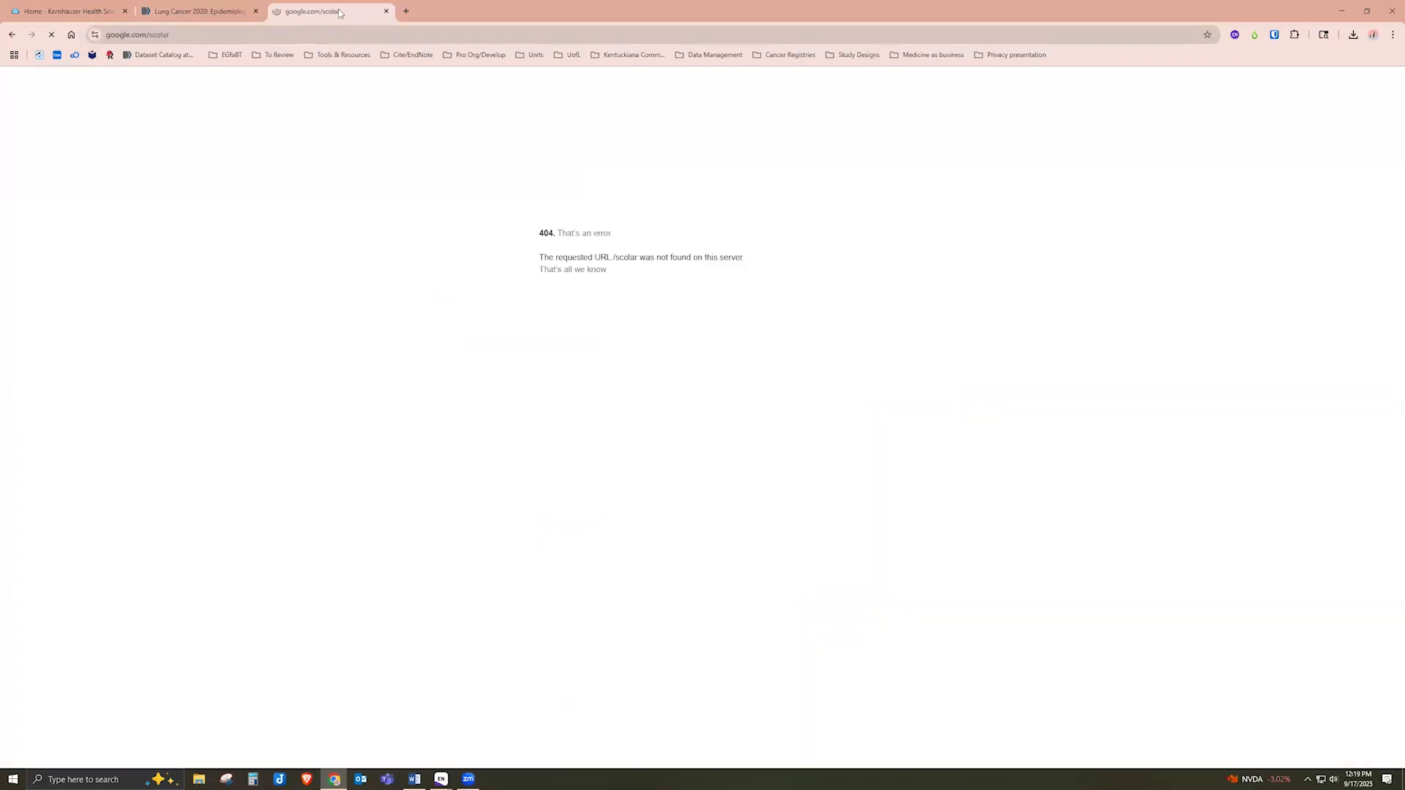
click(156, 35)
click(156, 34)
text(https://)
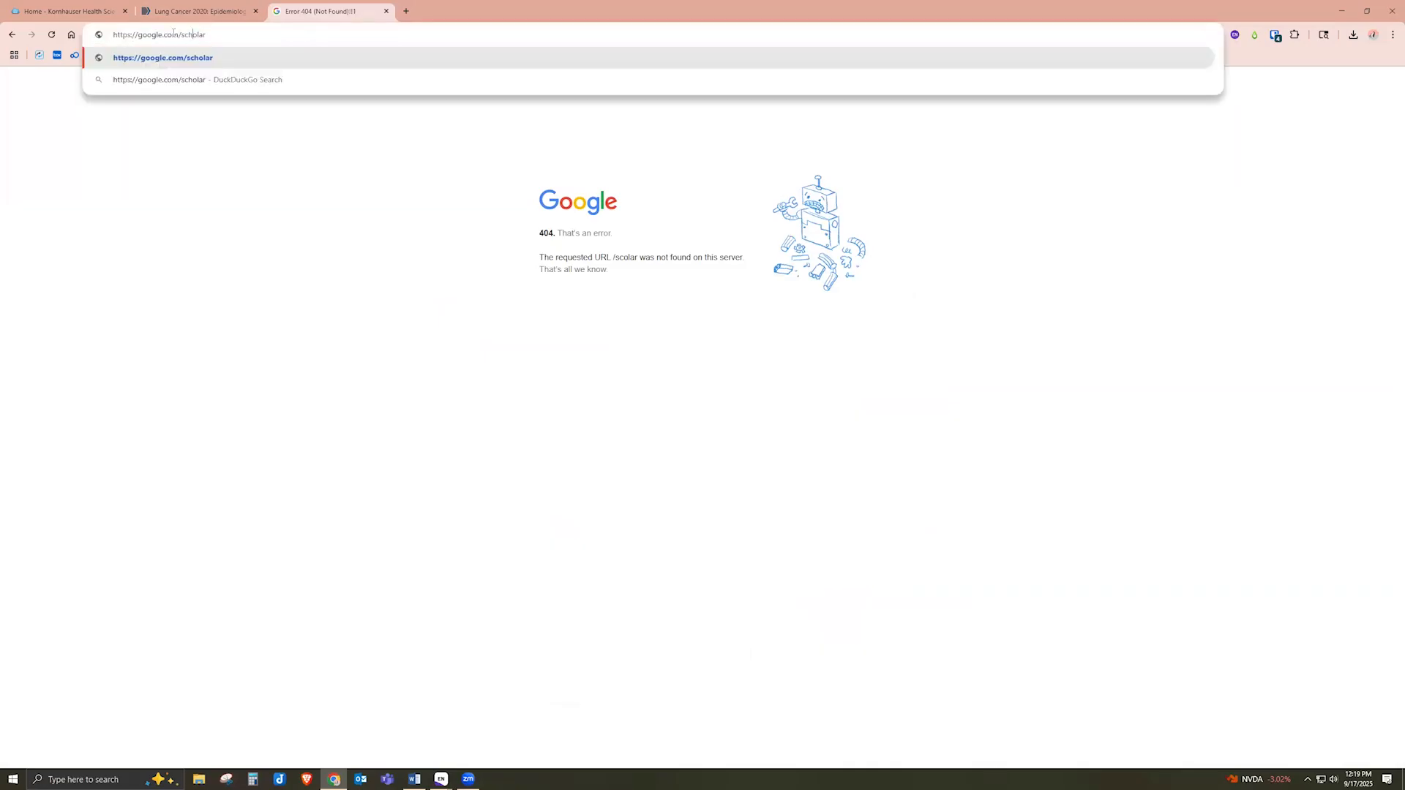
key(Return)
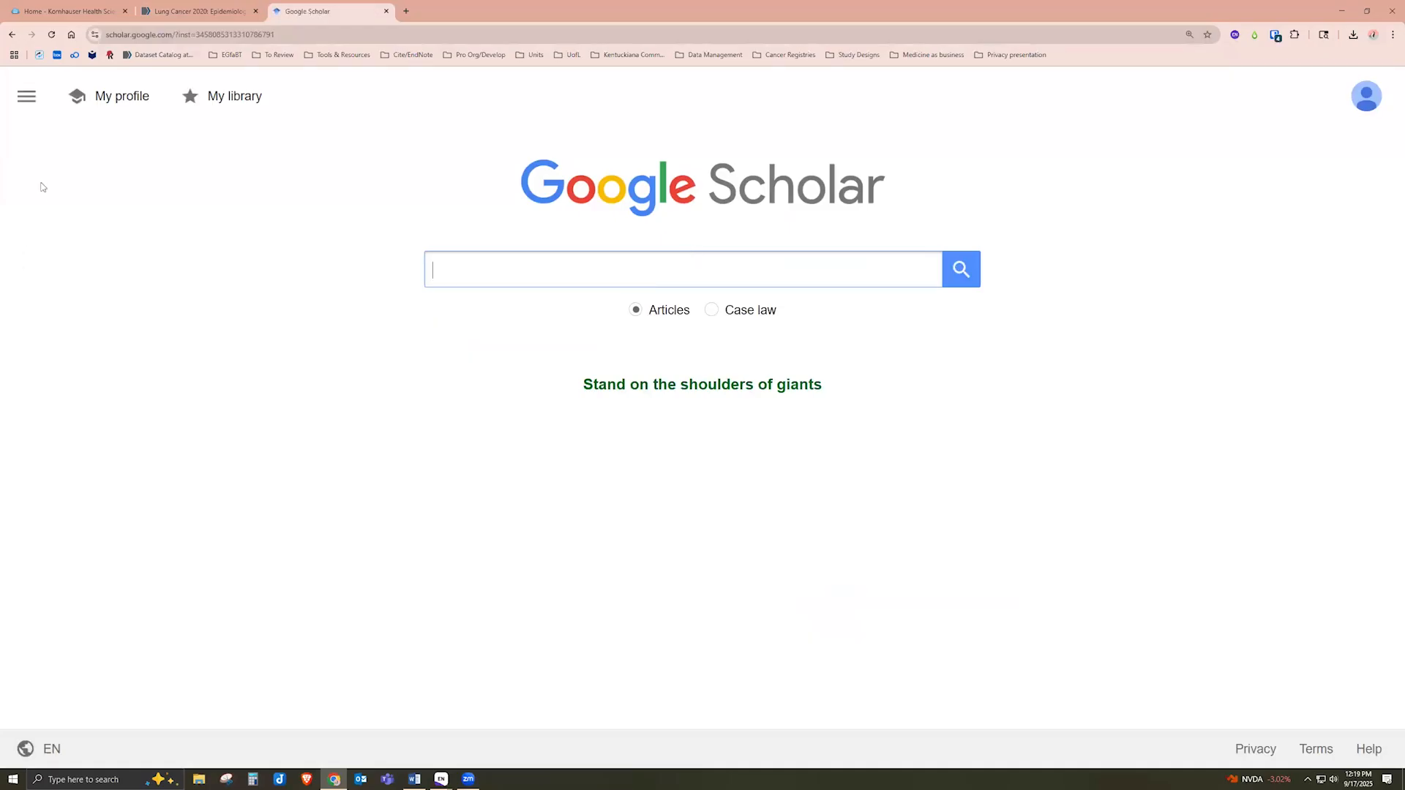
text(lu)
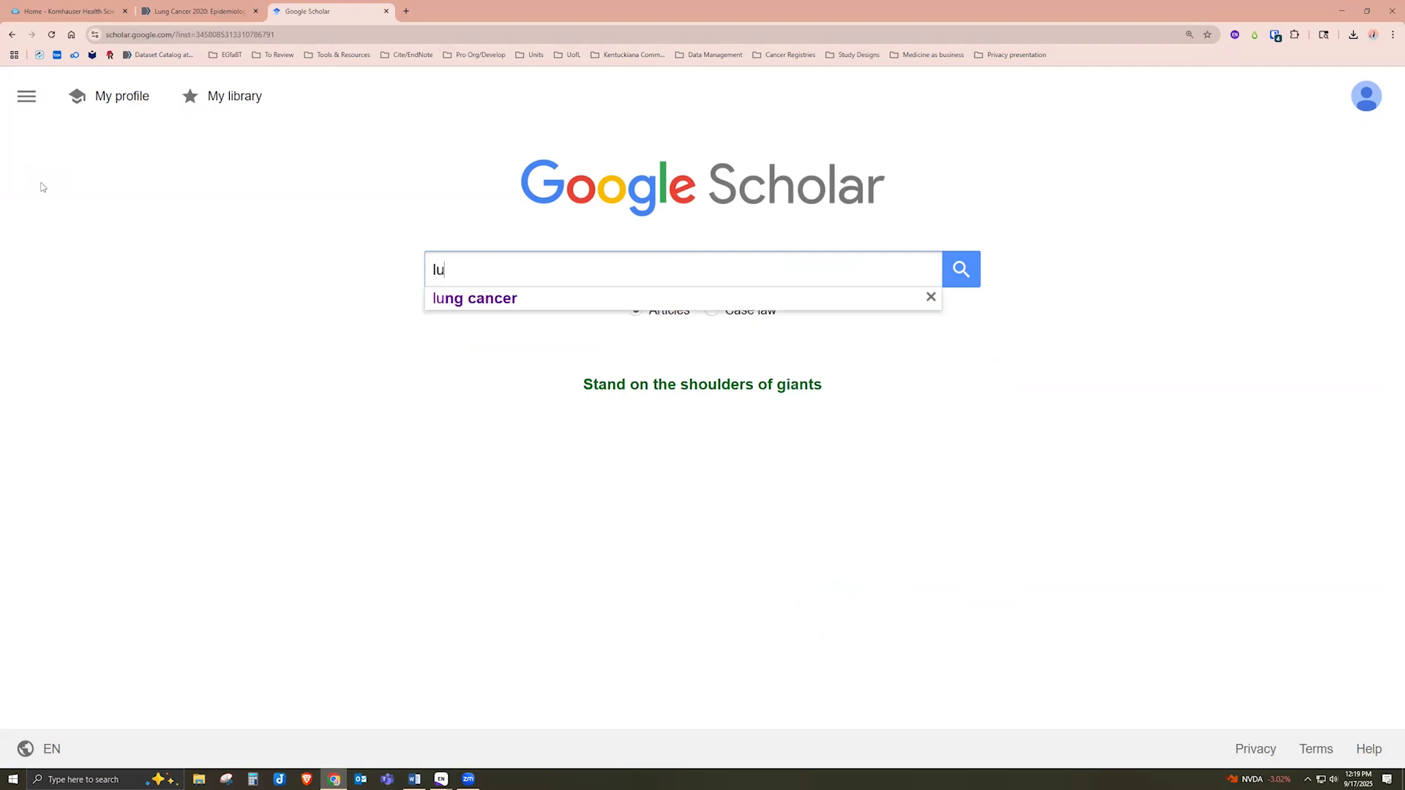
text(ng cancer)
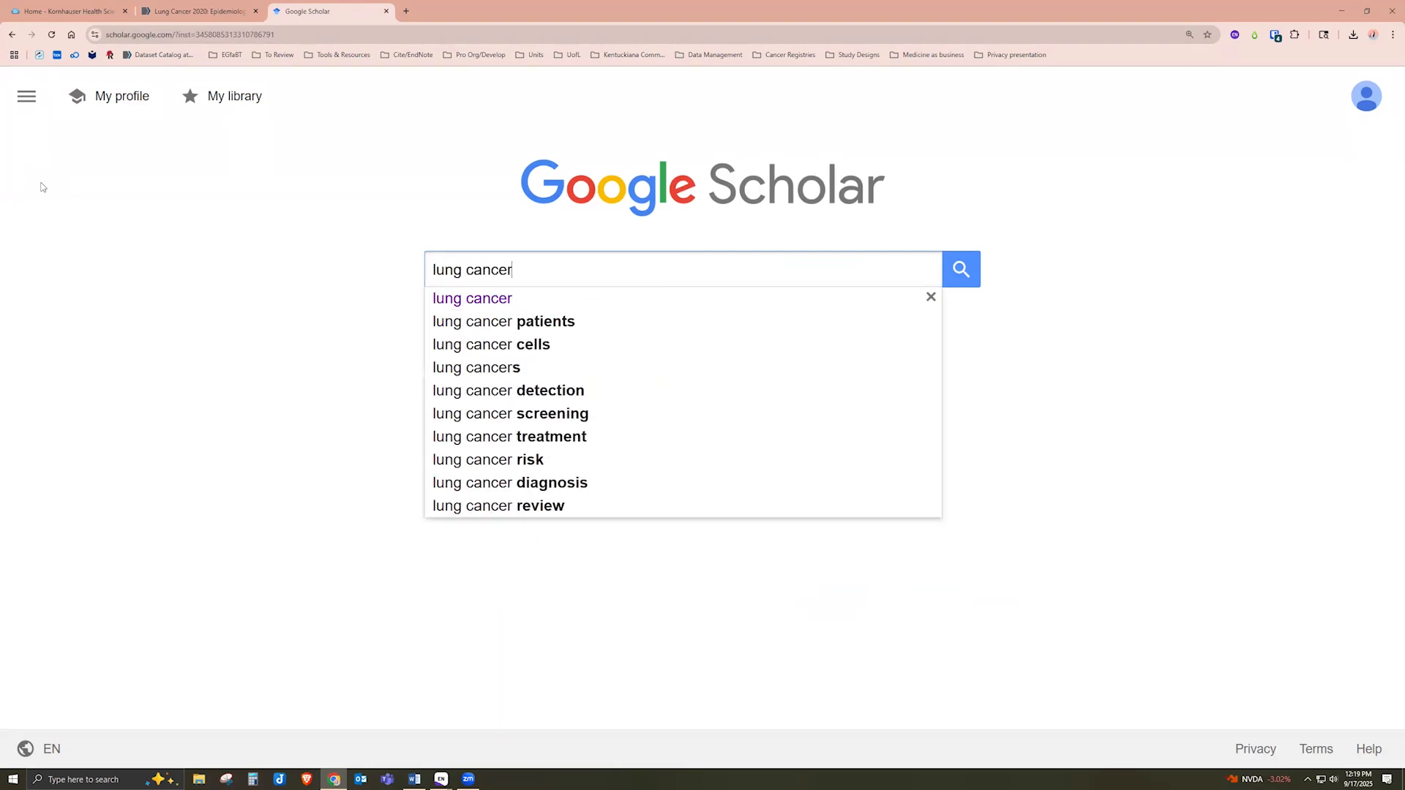
key(Return)
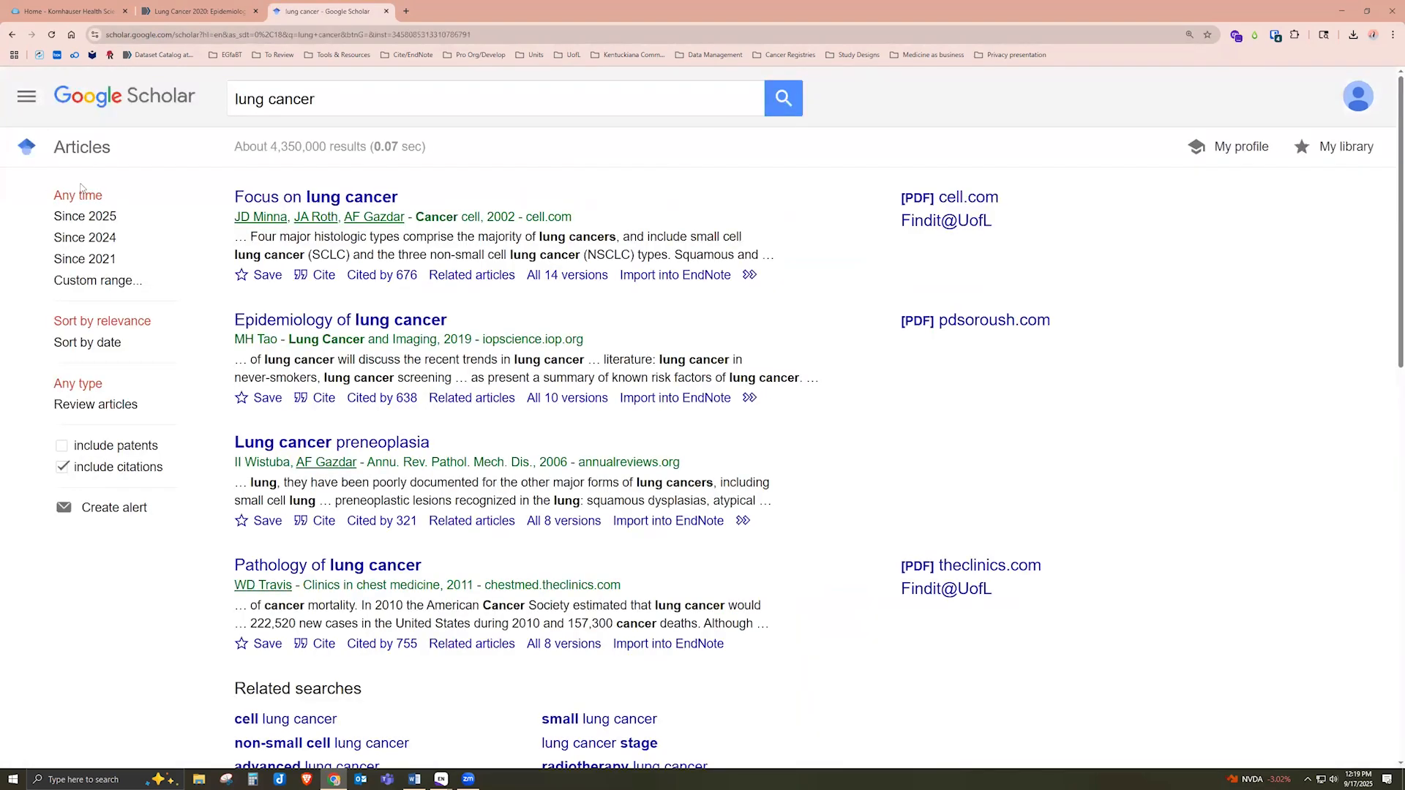
drag(618, 278, 733, 284)
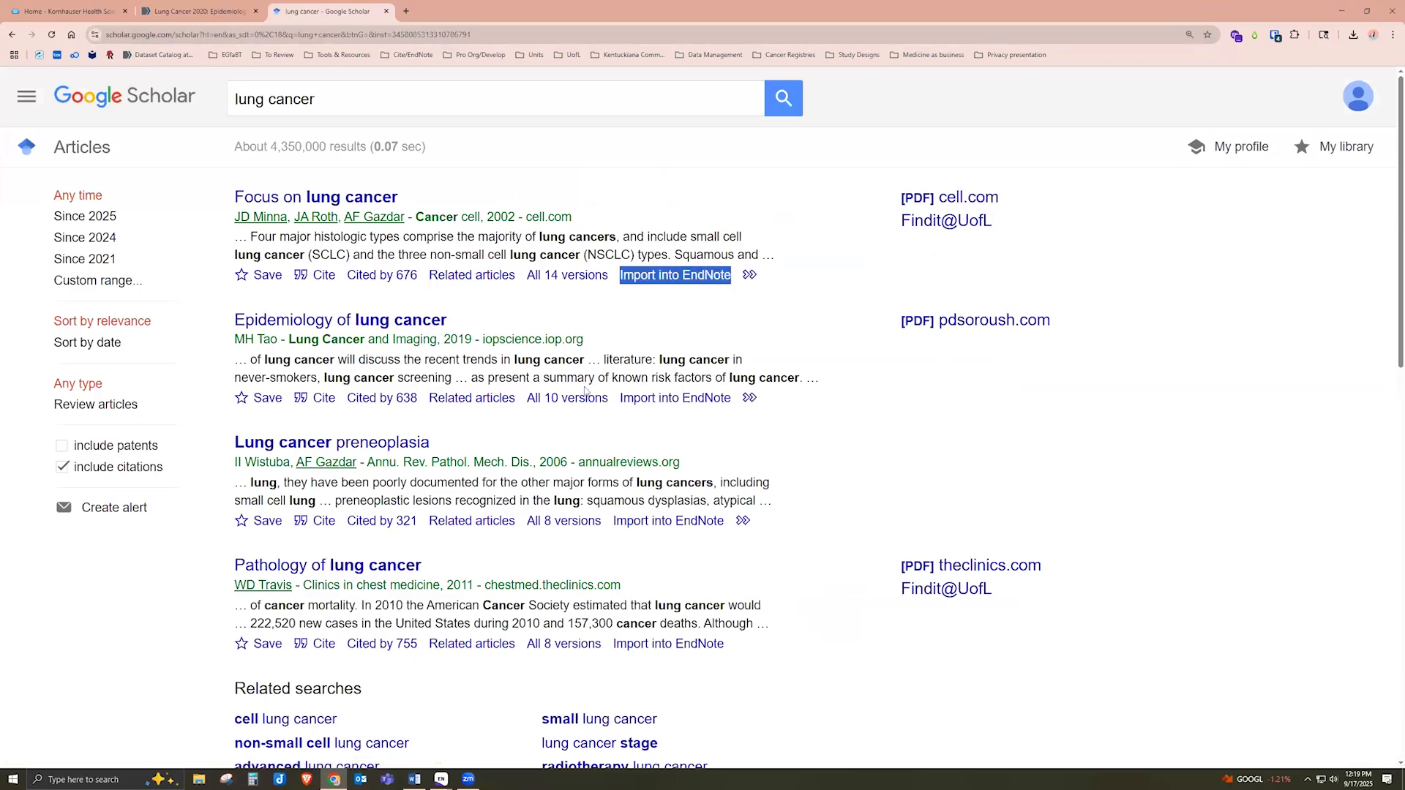
click(638, 193)
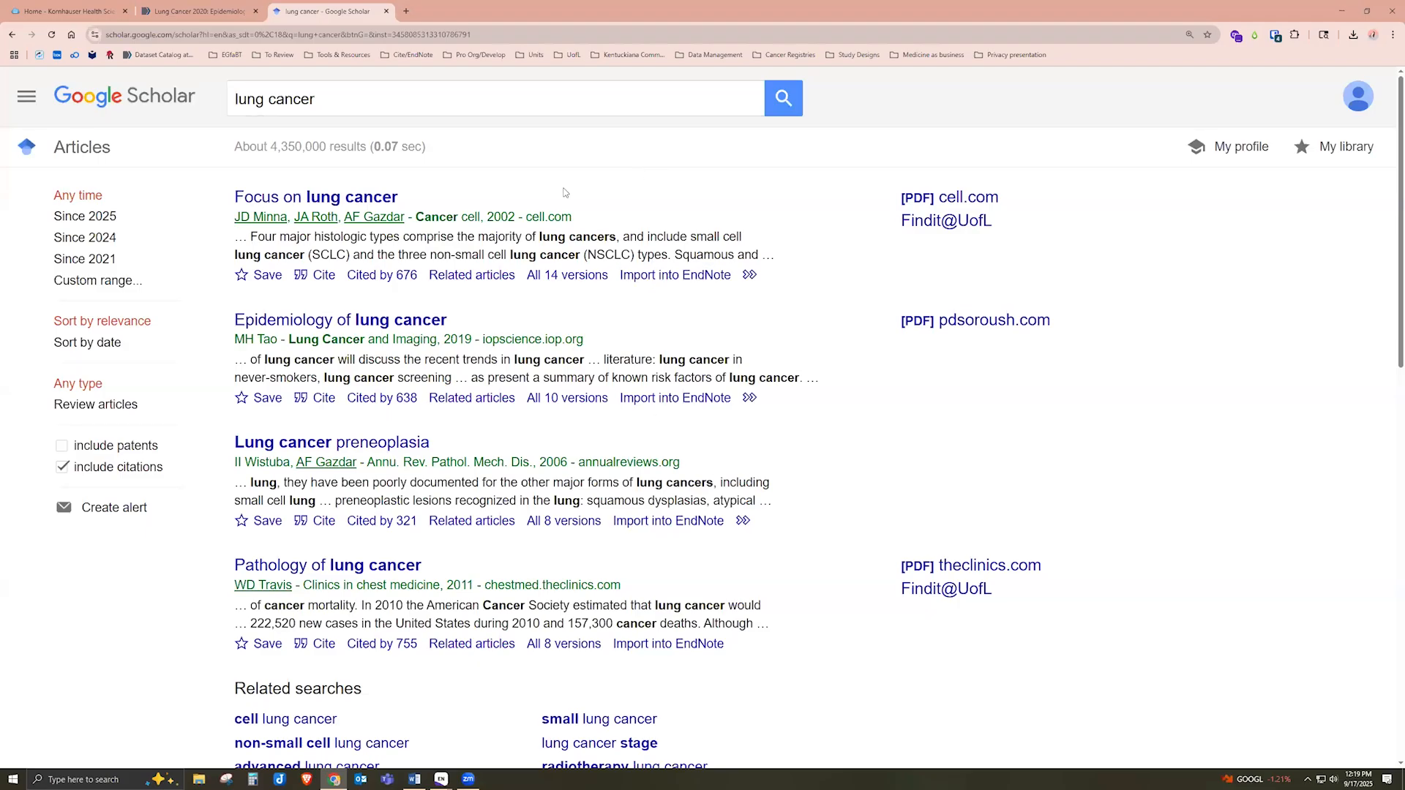
click(28, 98)
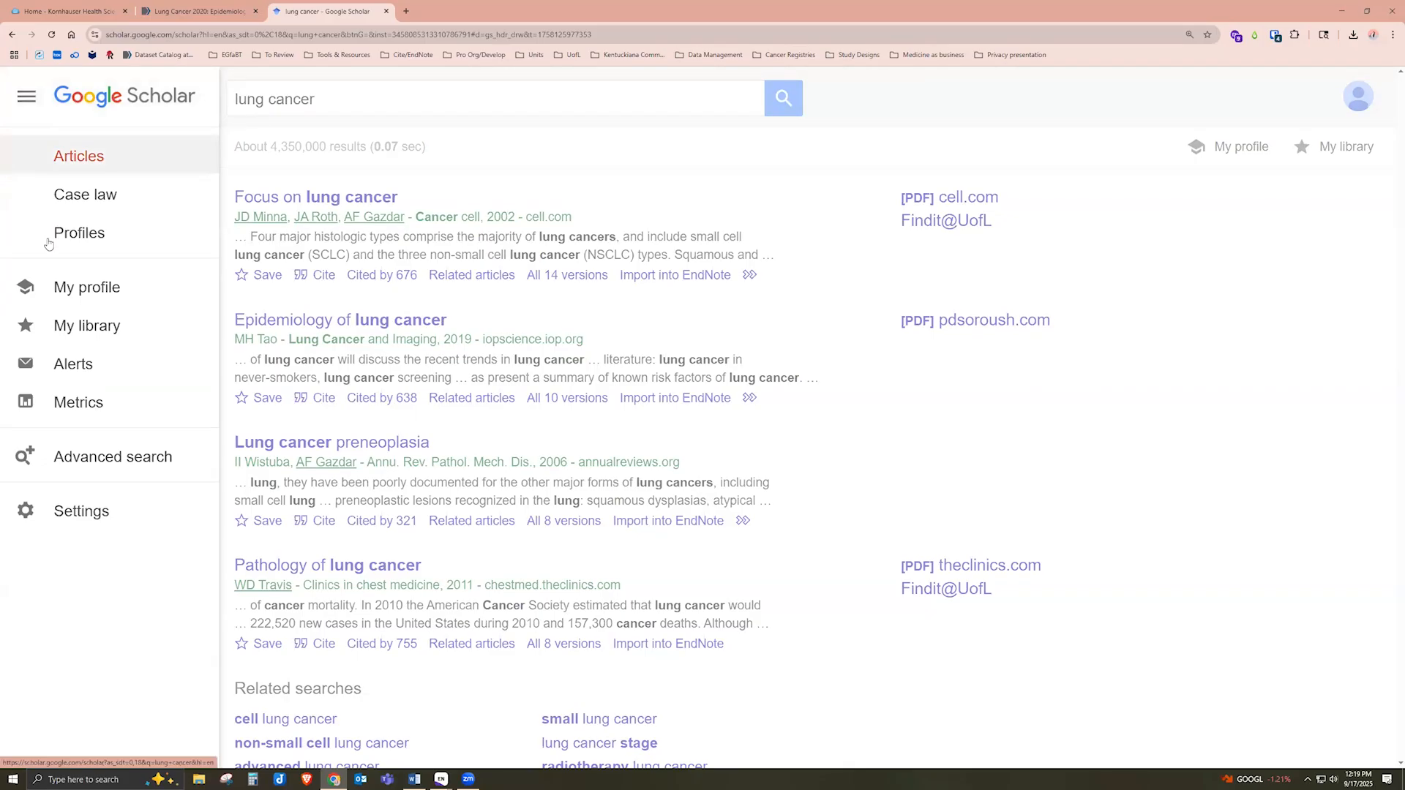
click(86, 517)
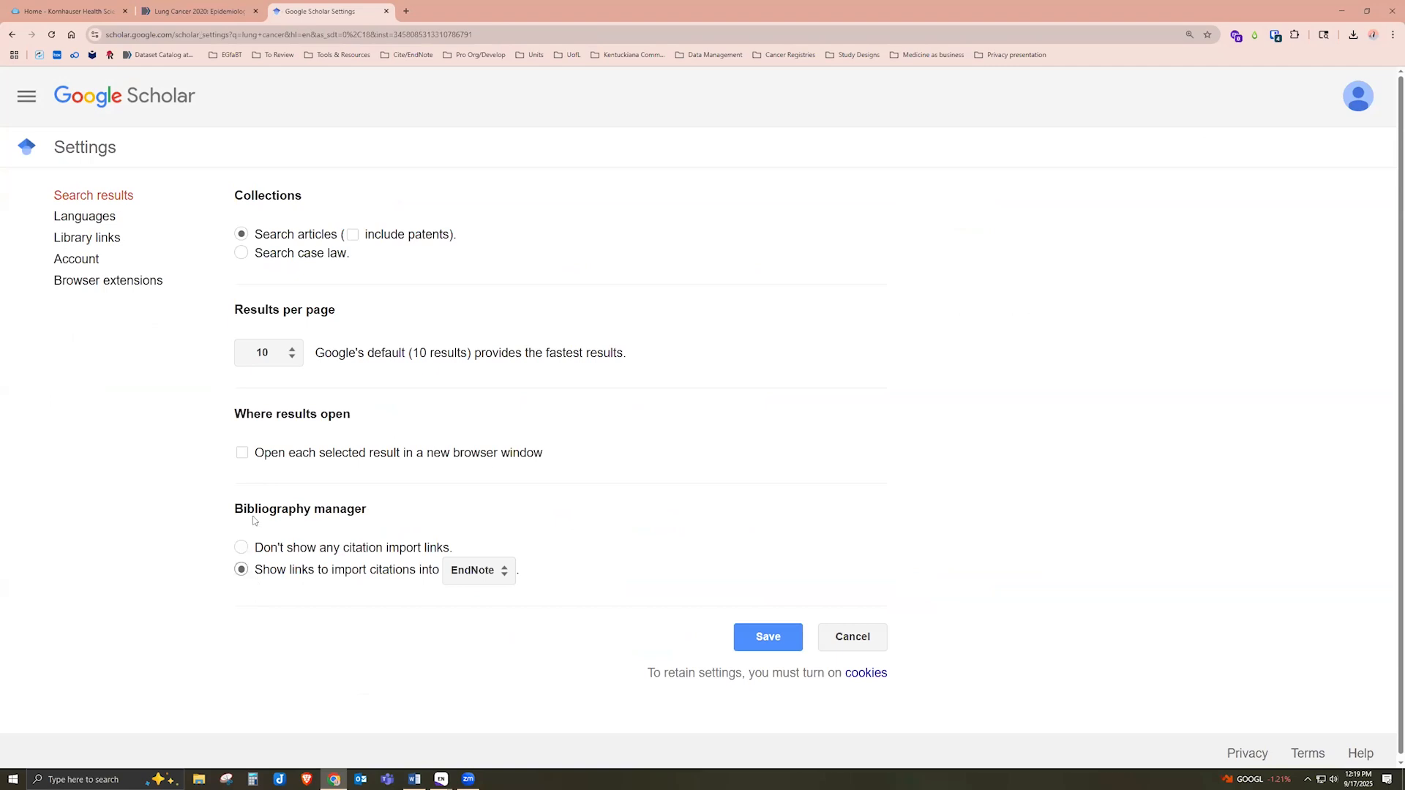
drag(236, 509, 375, 512)
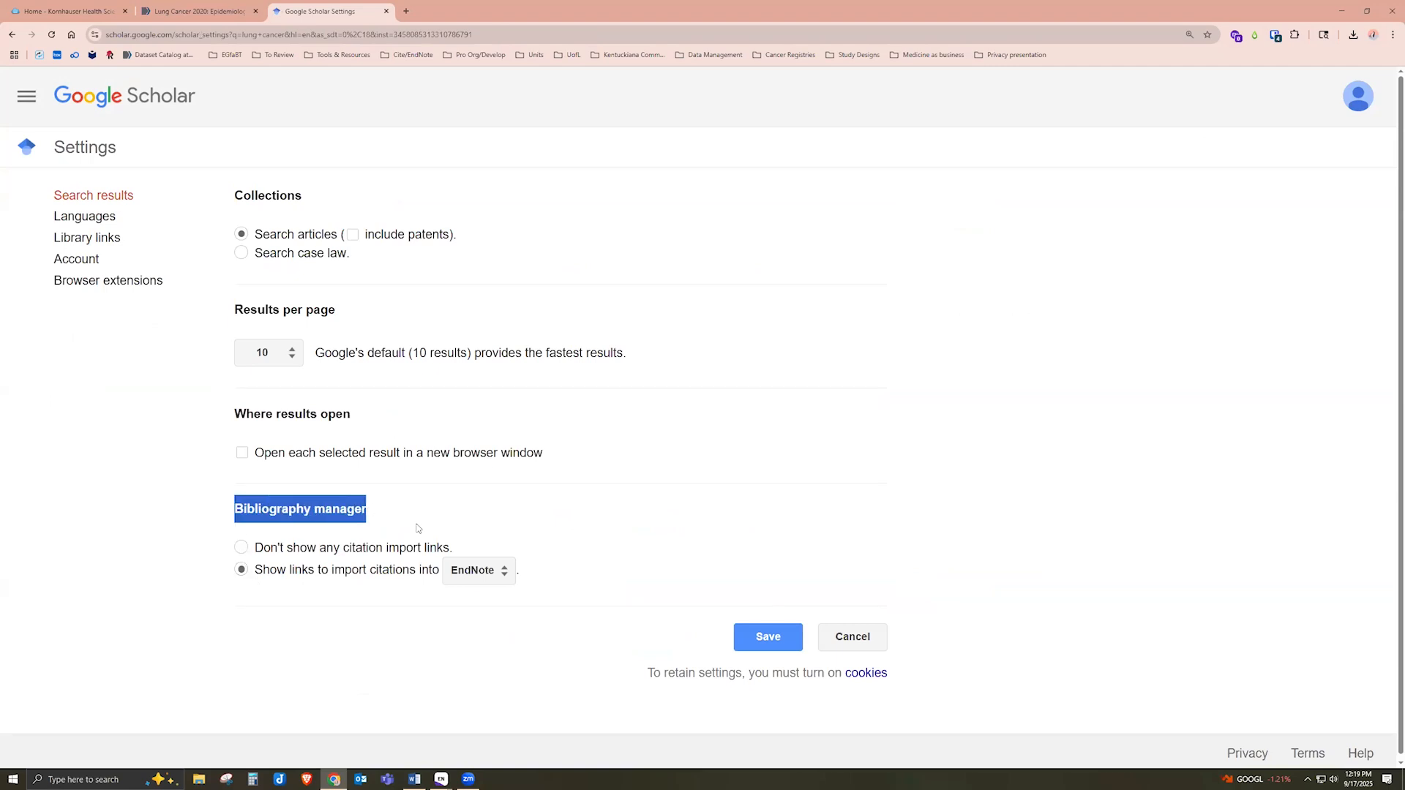
click(242, 577)
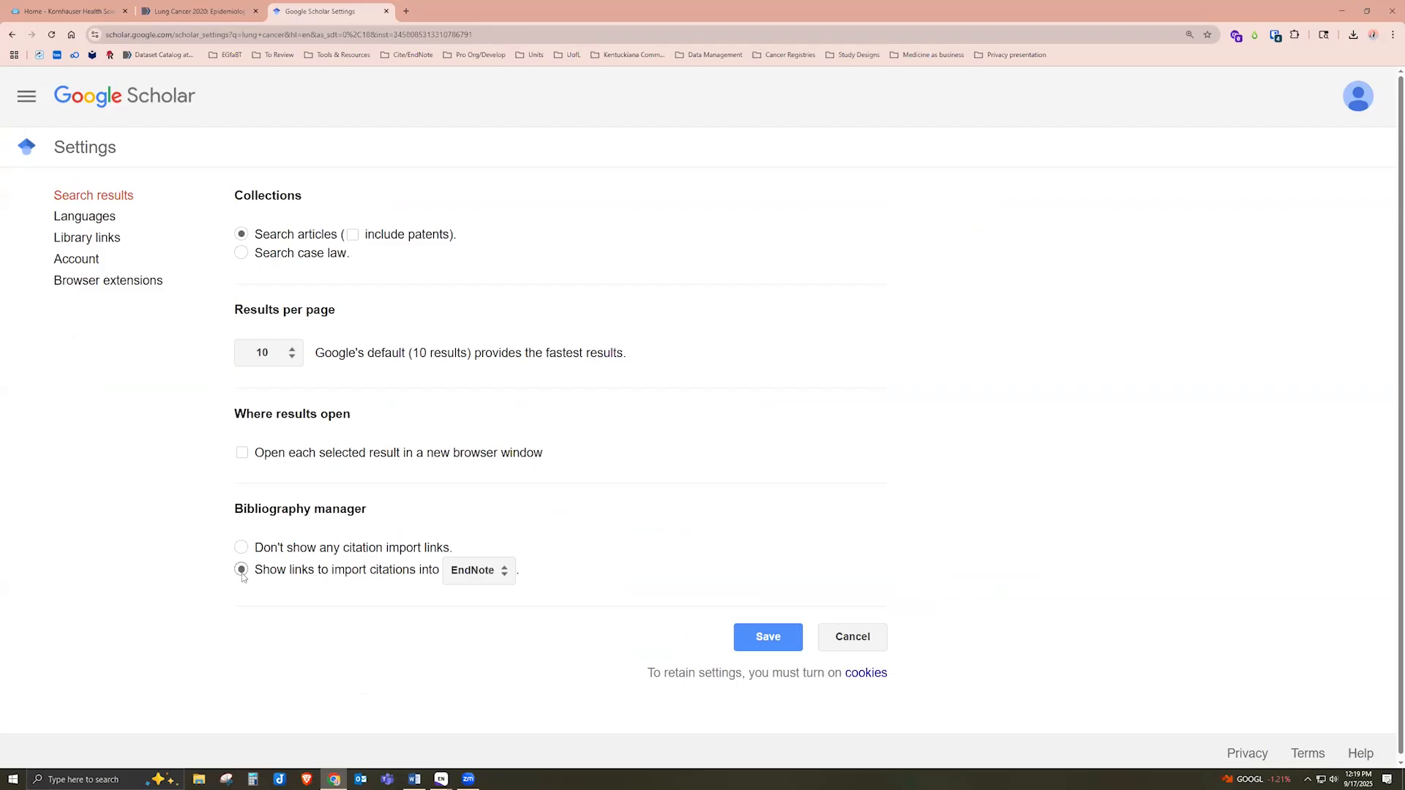
click(477, 572)
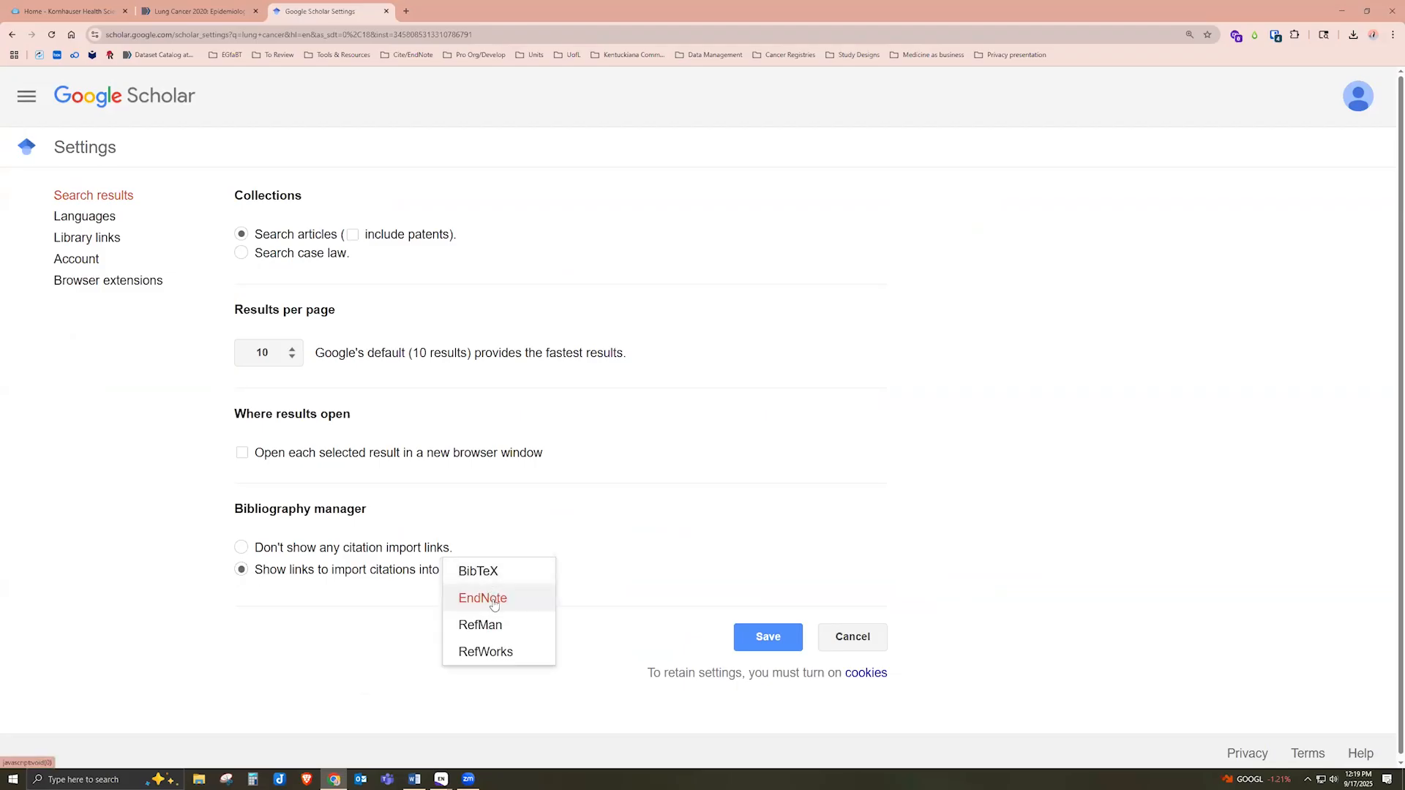
click(494, 602)
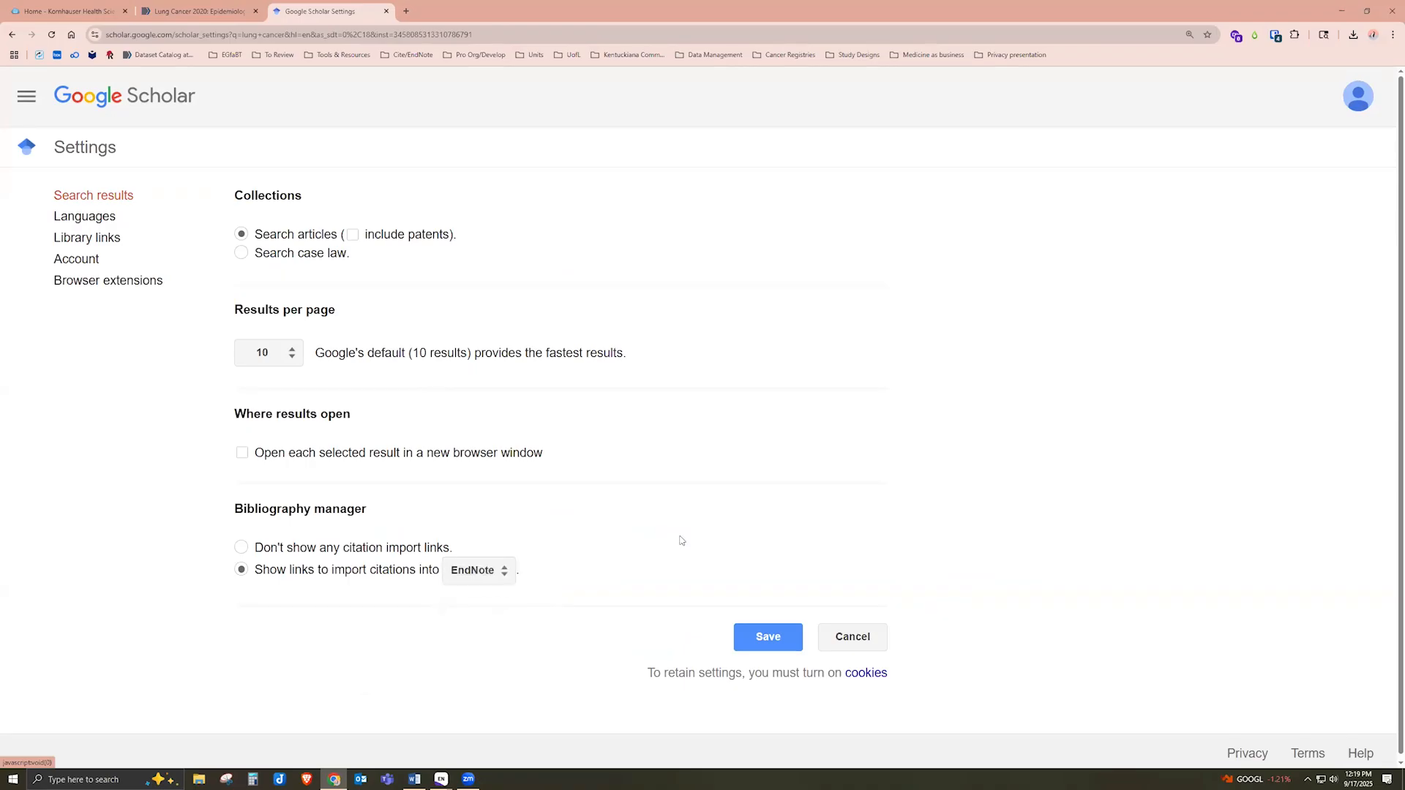
click(16, 97)
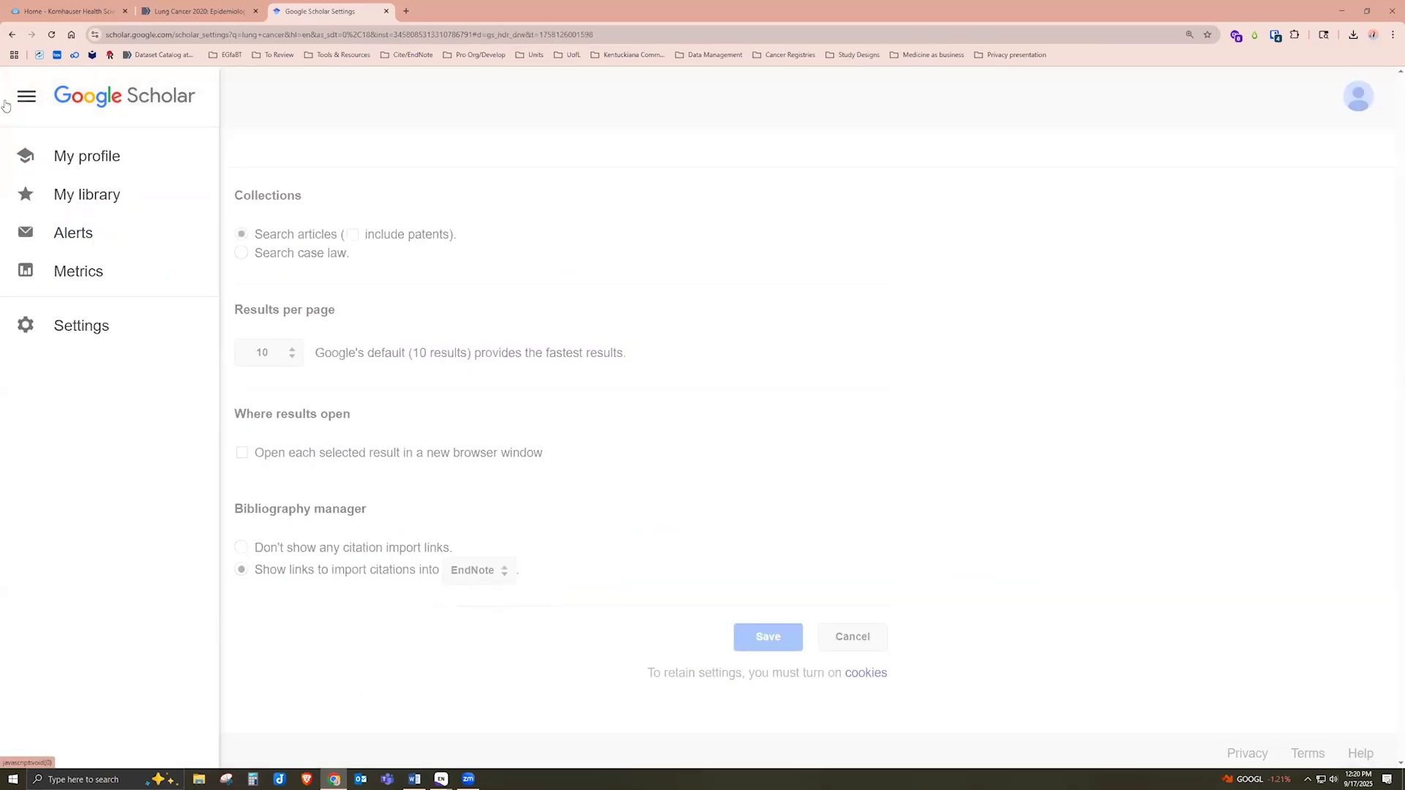
click(111, 332)
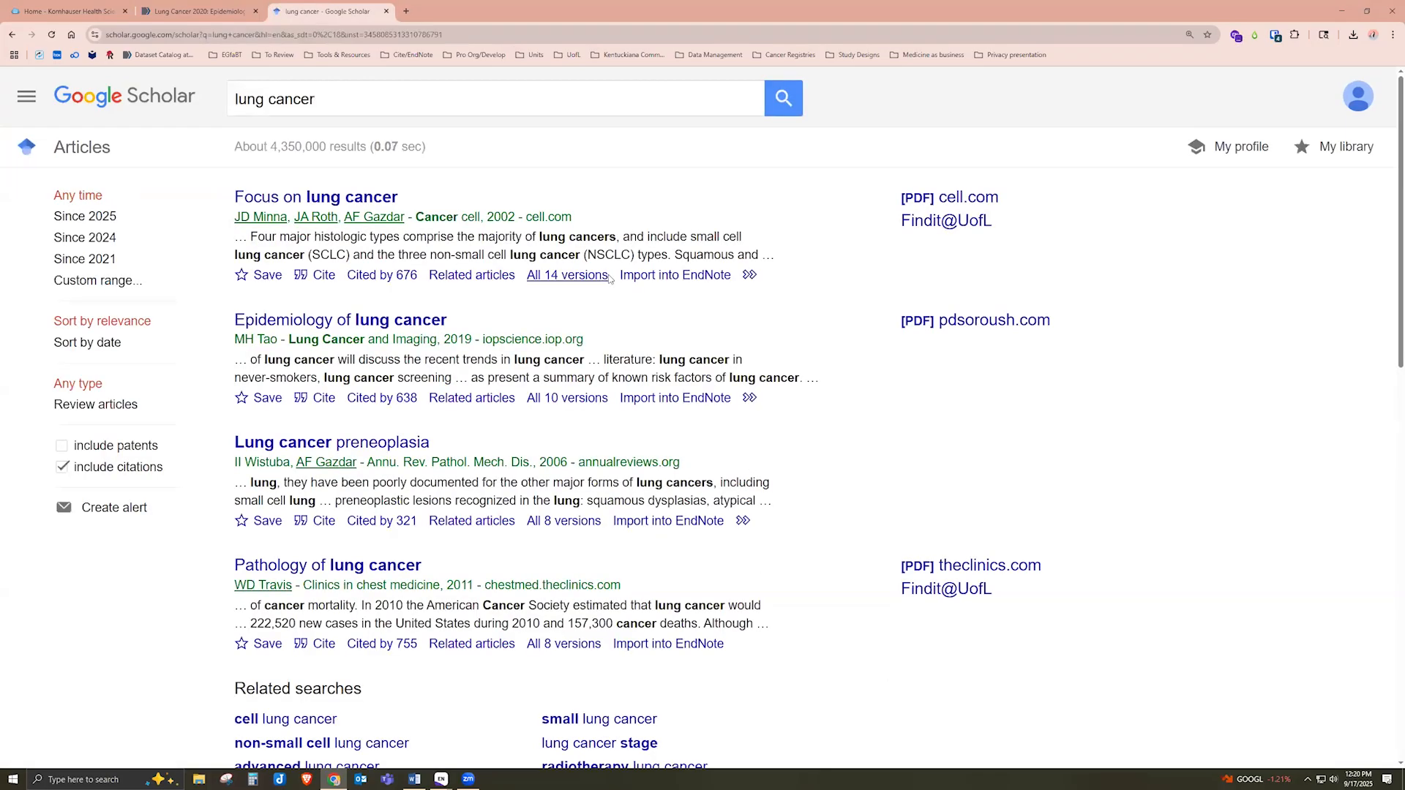
Download the 'Focus on lung cancer' citation via the first Scholar result's Import into EndNote link
drag(620, 281, 738, 286)
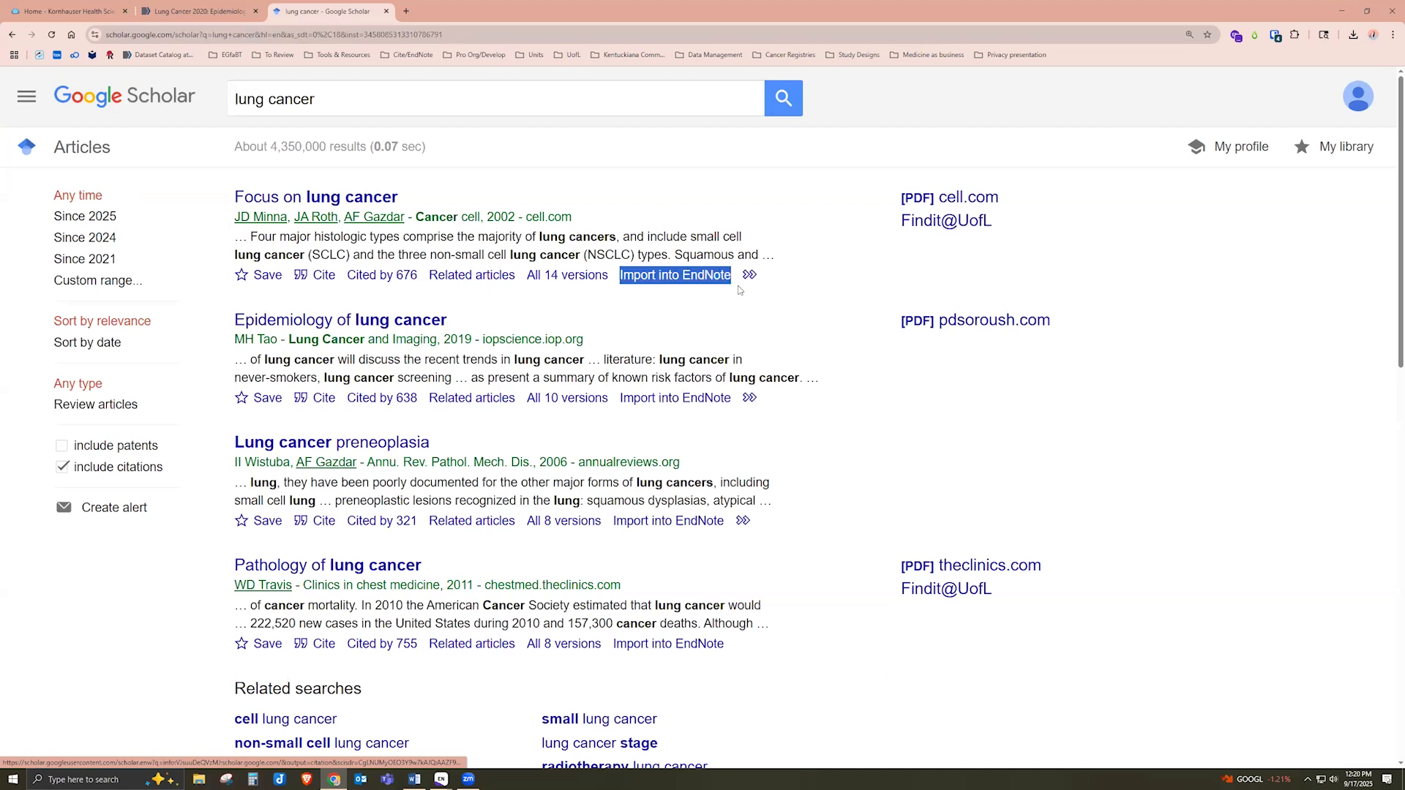
click(673, 311)
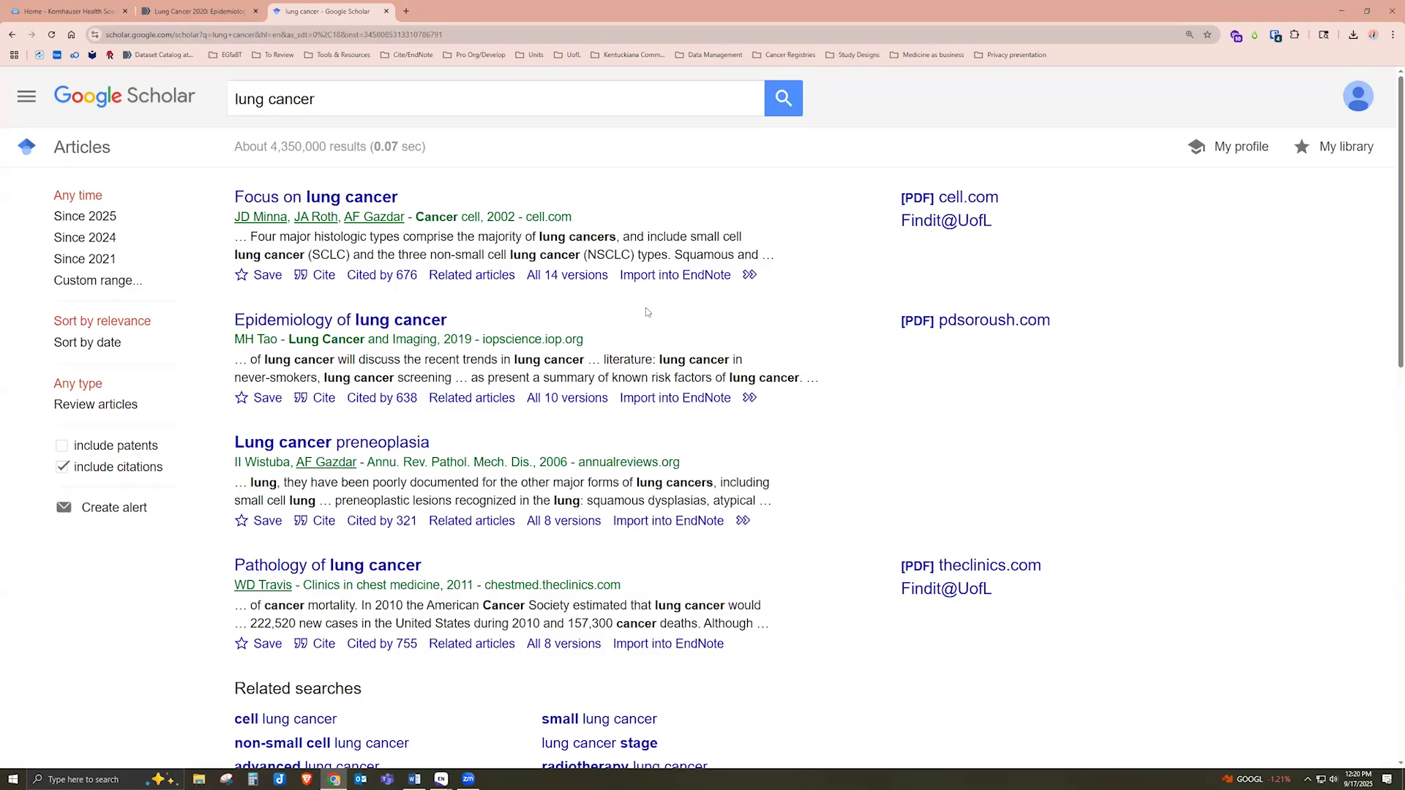
click(710, 280)
Open the downloaded scholar.enw file in EndNote and bring the library window forward
click(1355, 35)
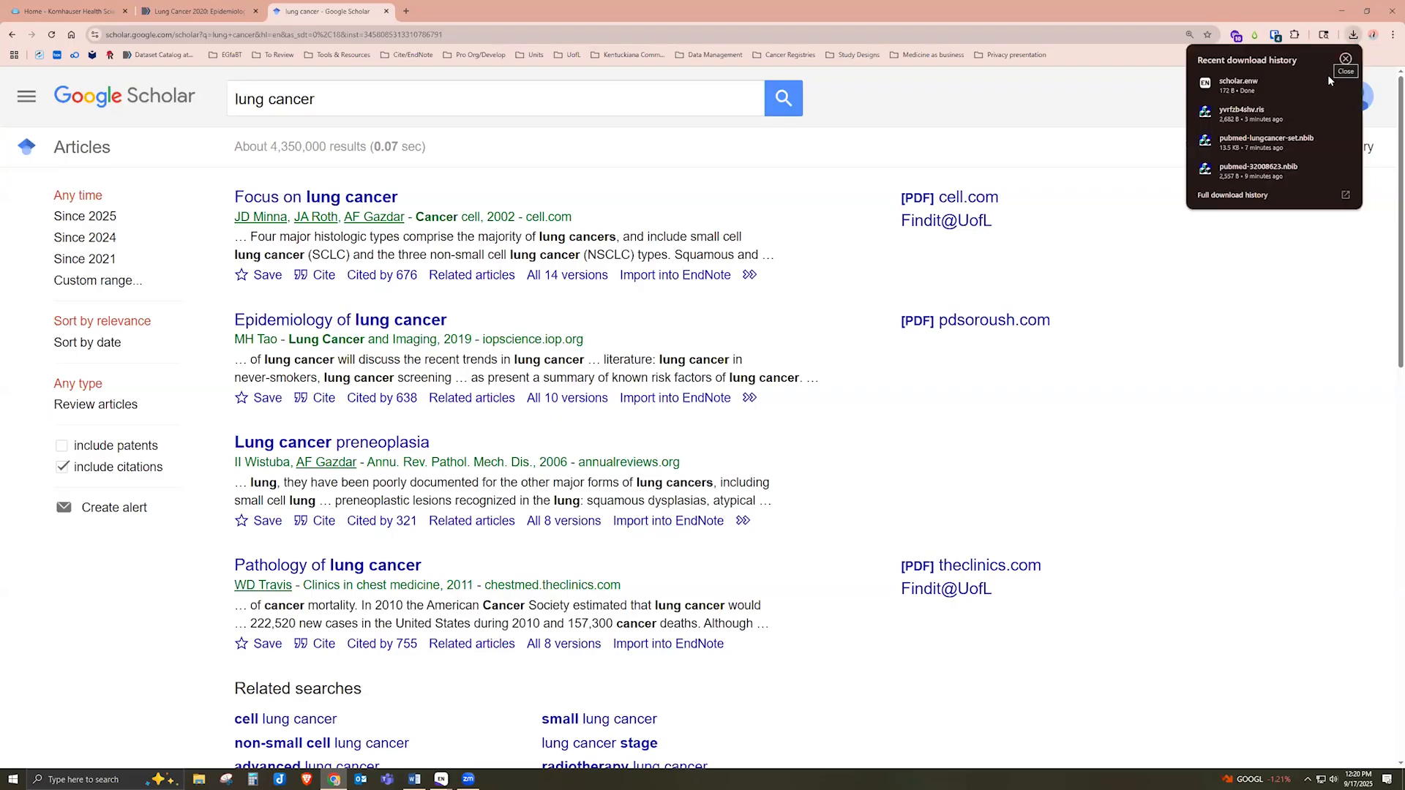
click(1266, 84)
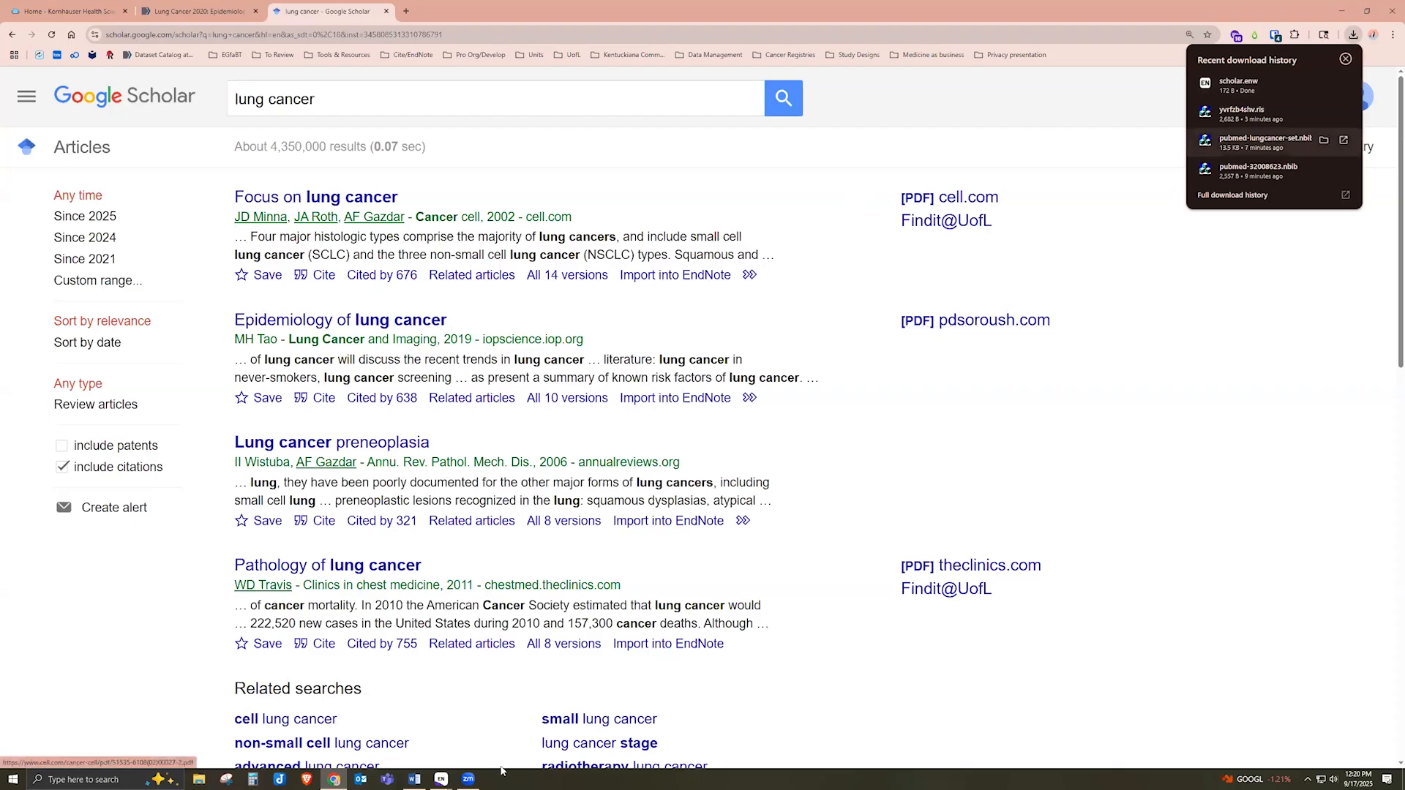
mouse_move(442, 778)
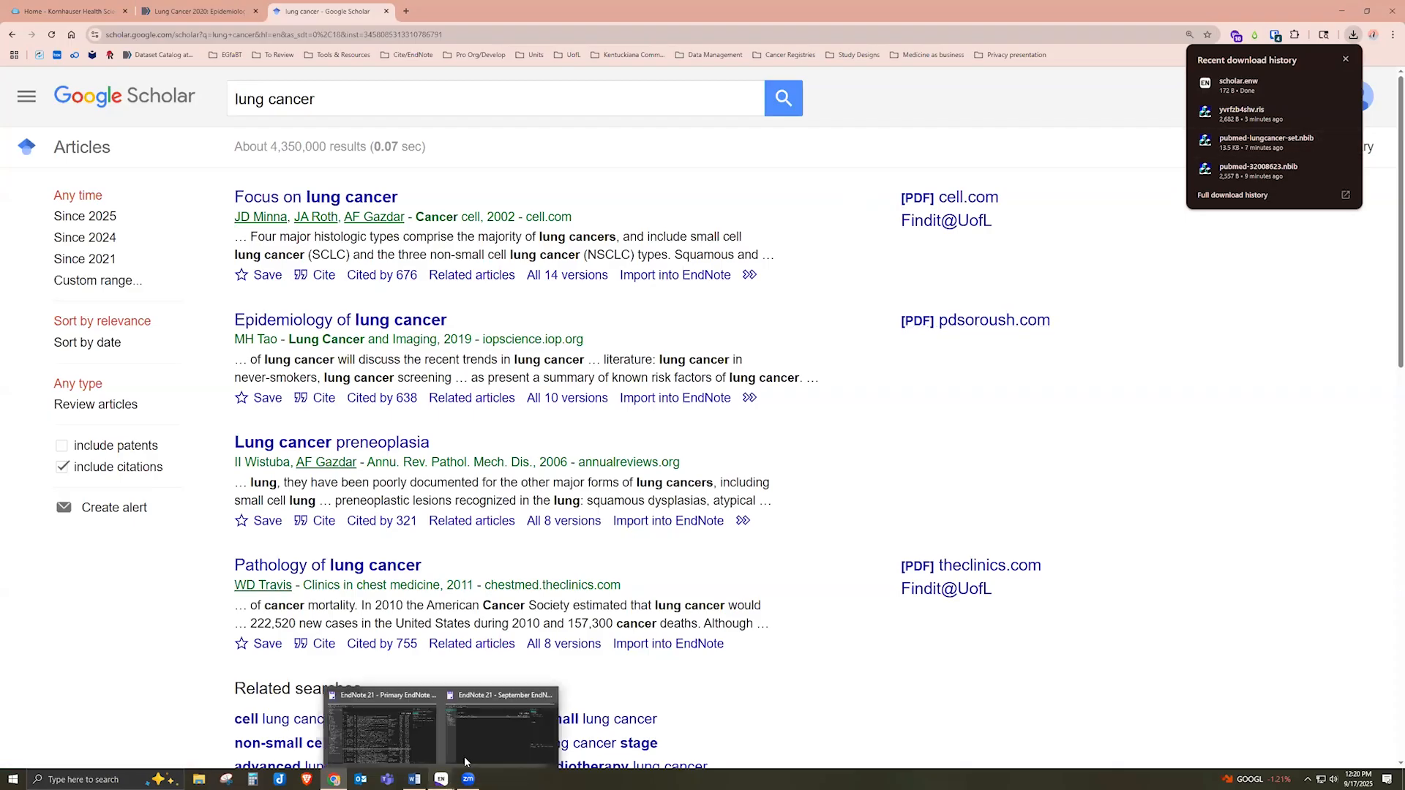
click(477, 748)
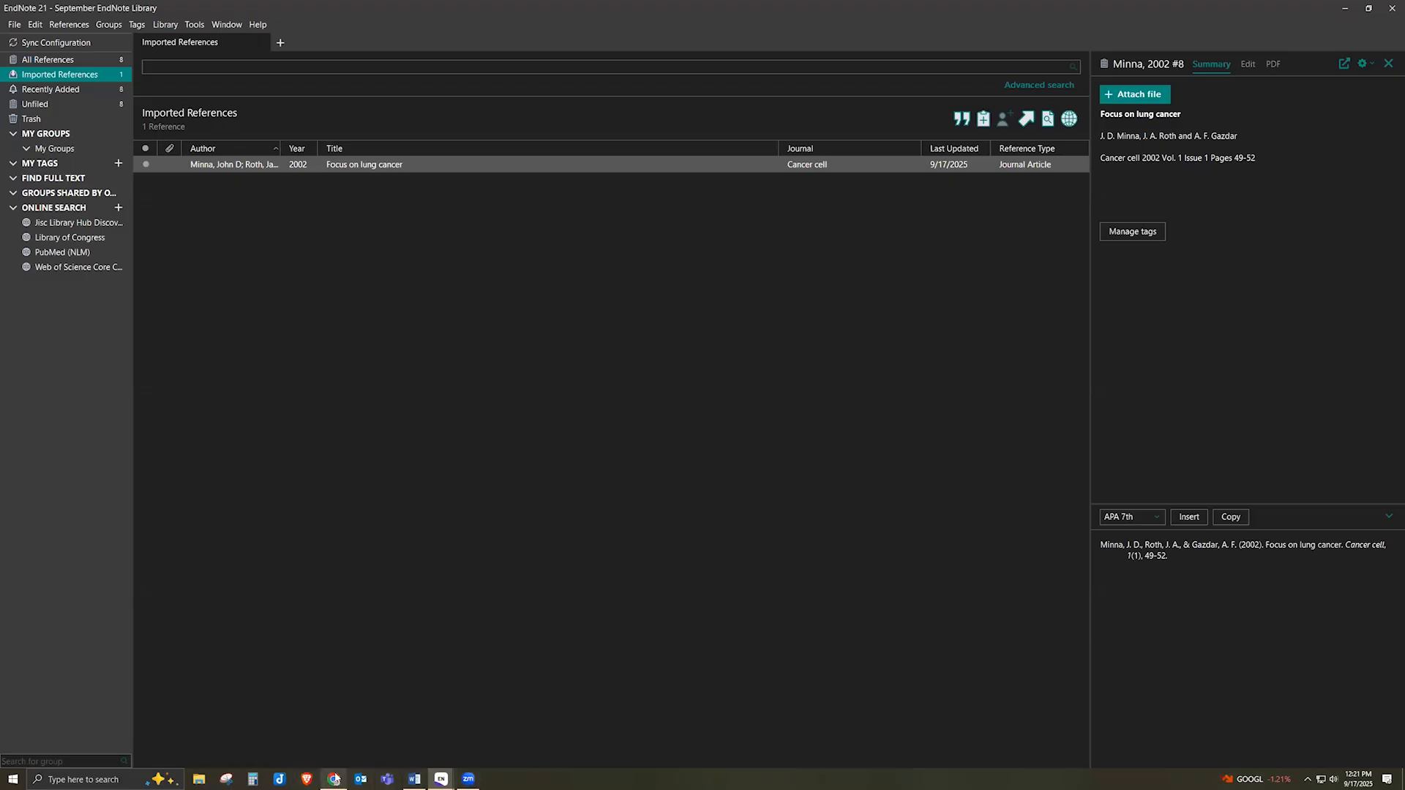
Search the Kornhauser library catalogue for 'lung cancer' from its home page
click(334, 714)
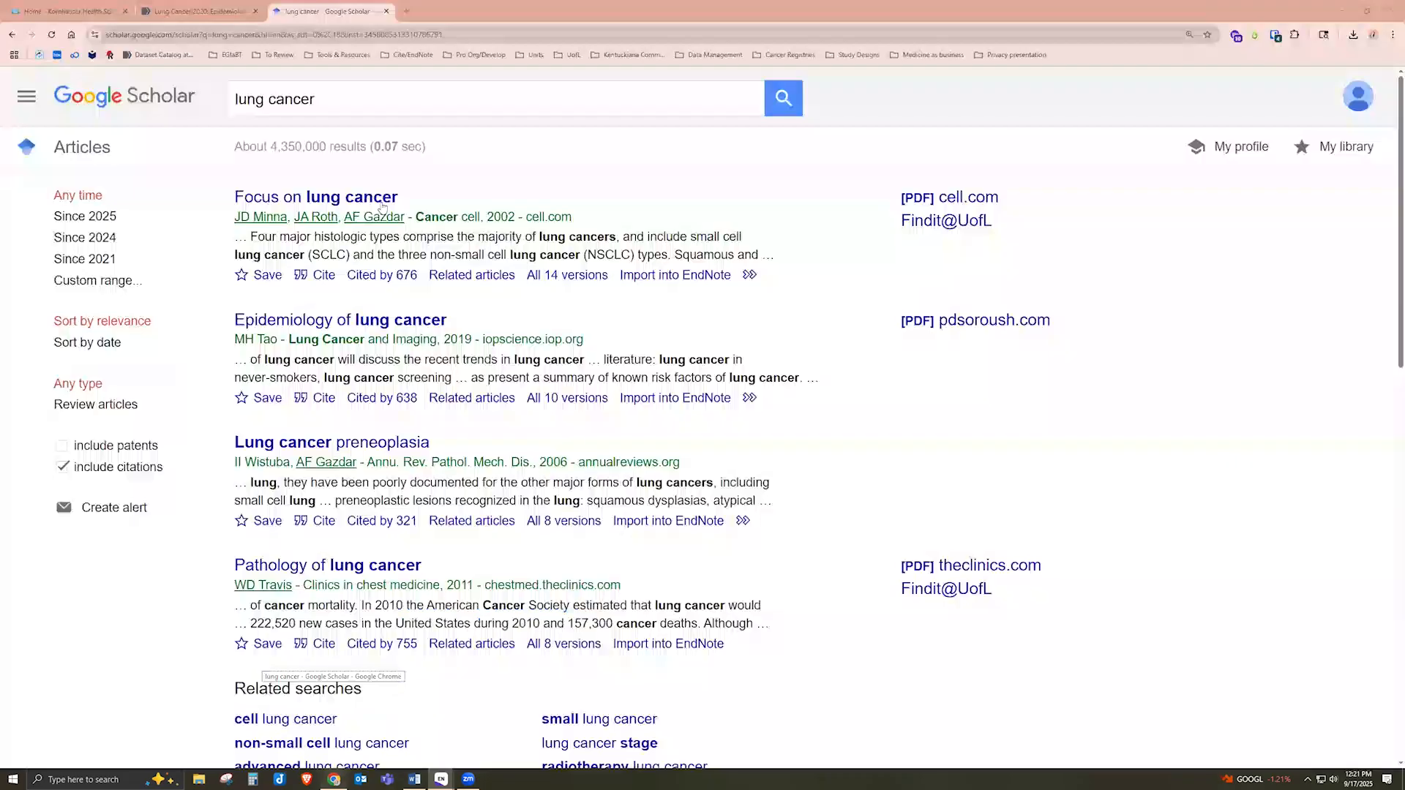
click(37, 10)
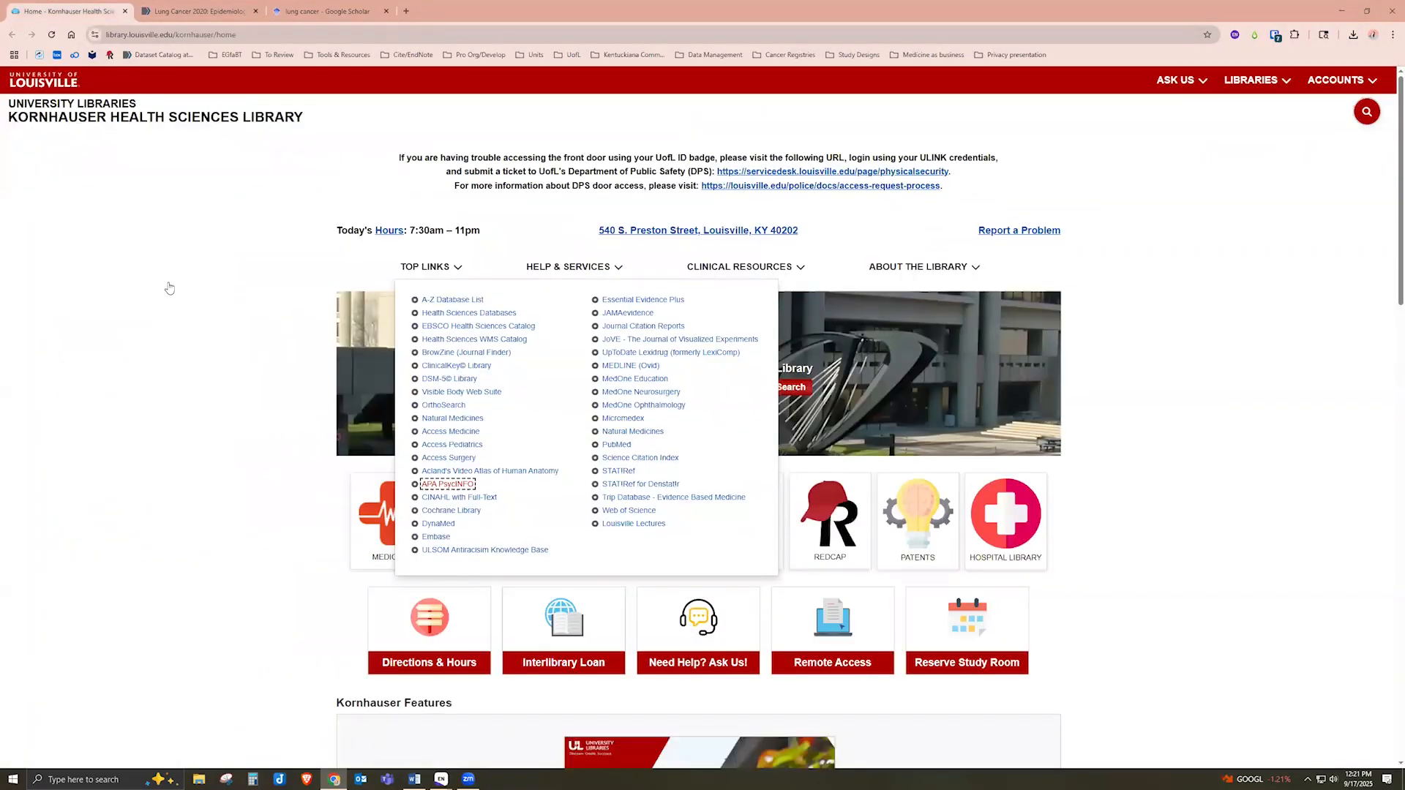
click(259, 338)
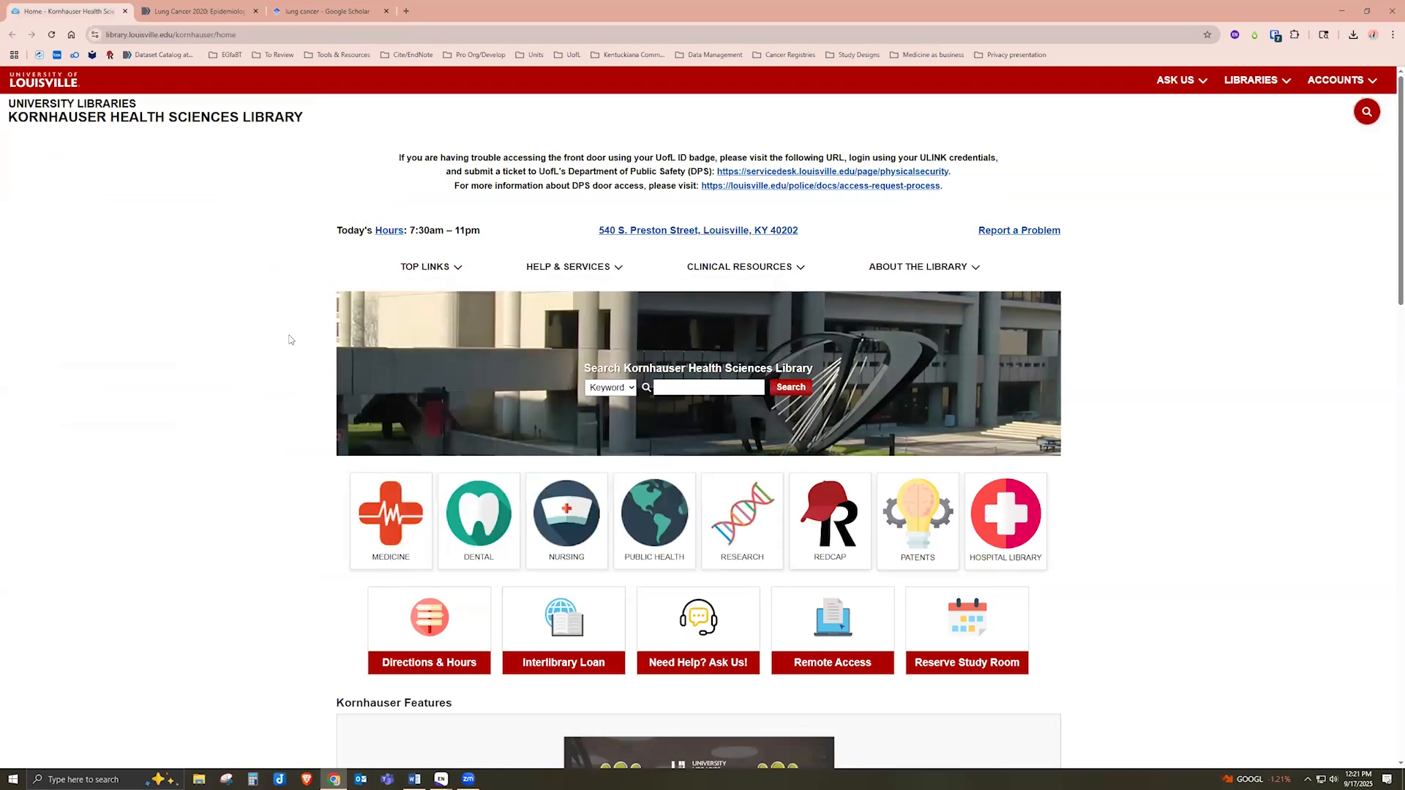
click(684, 388)
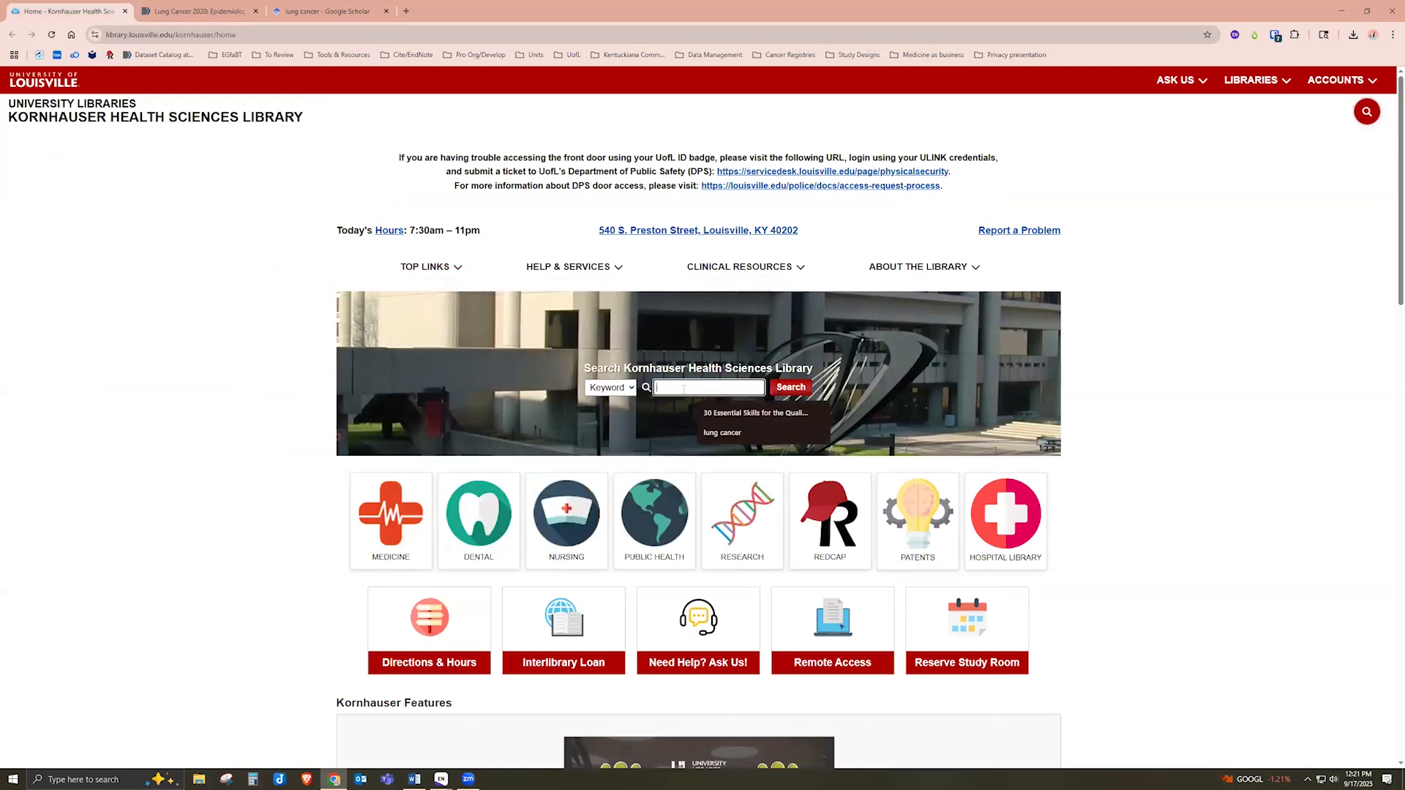
text(lung)
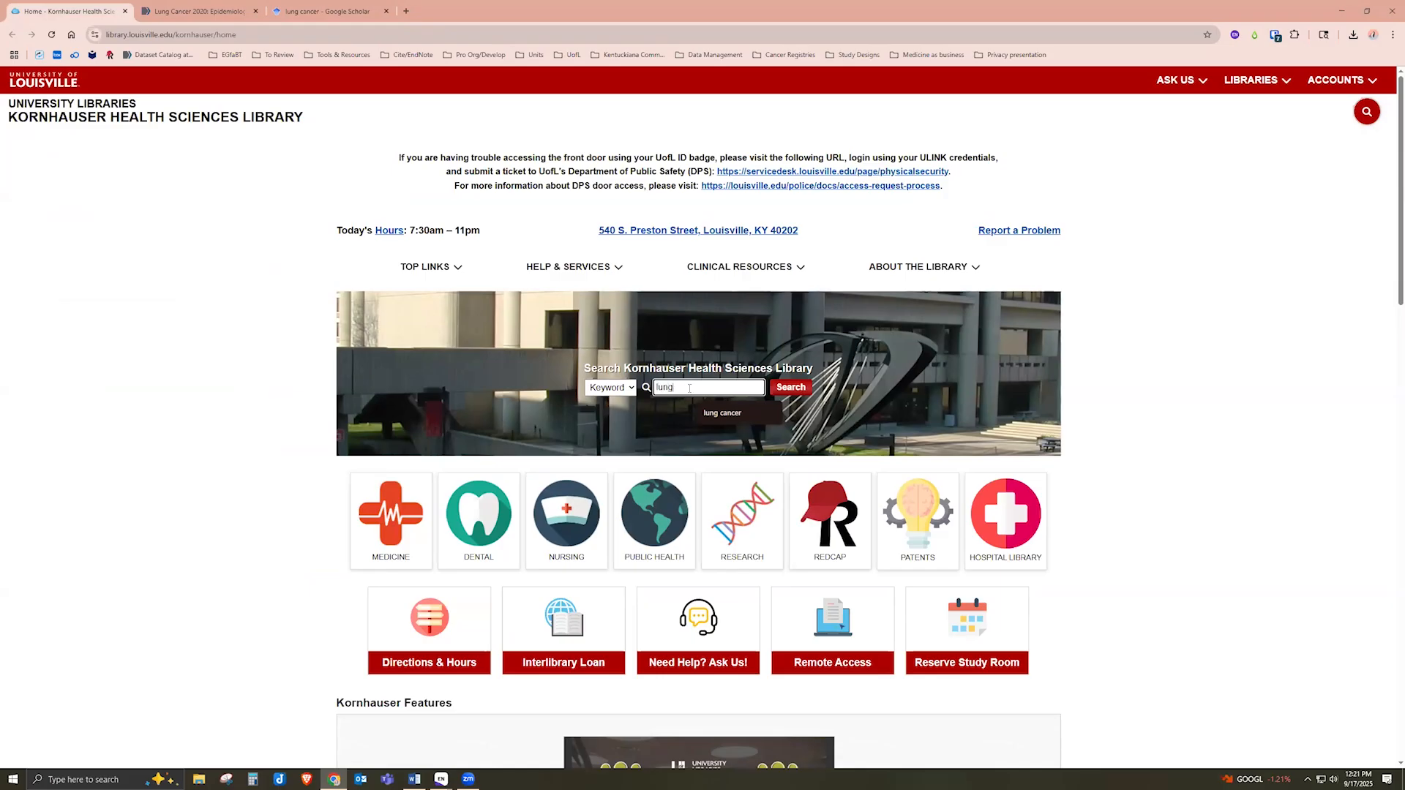
click(732, 414)
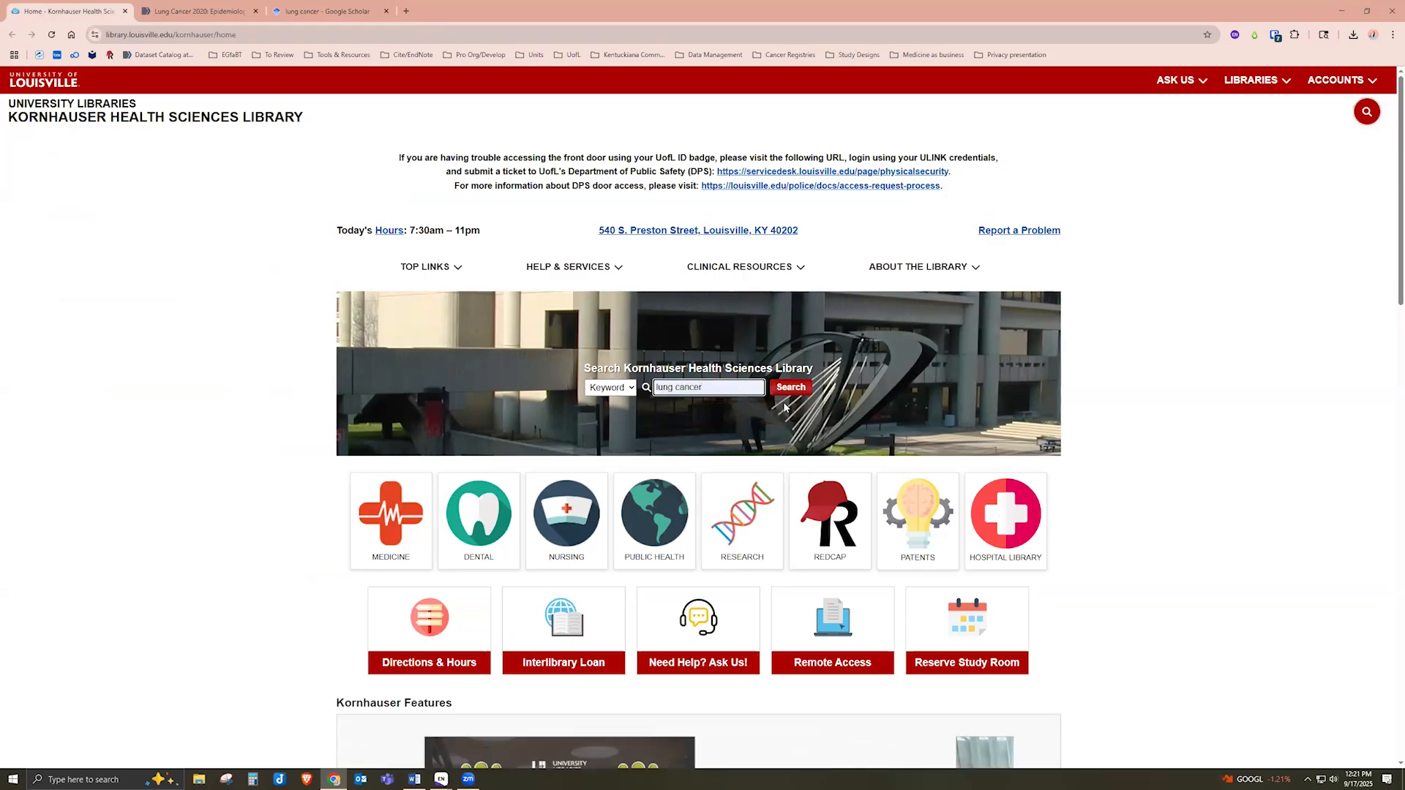
click(790, 387)
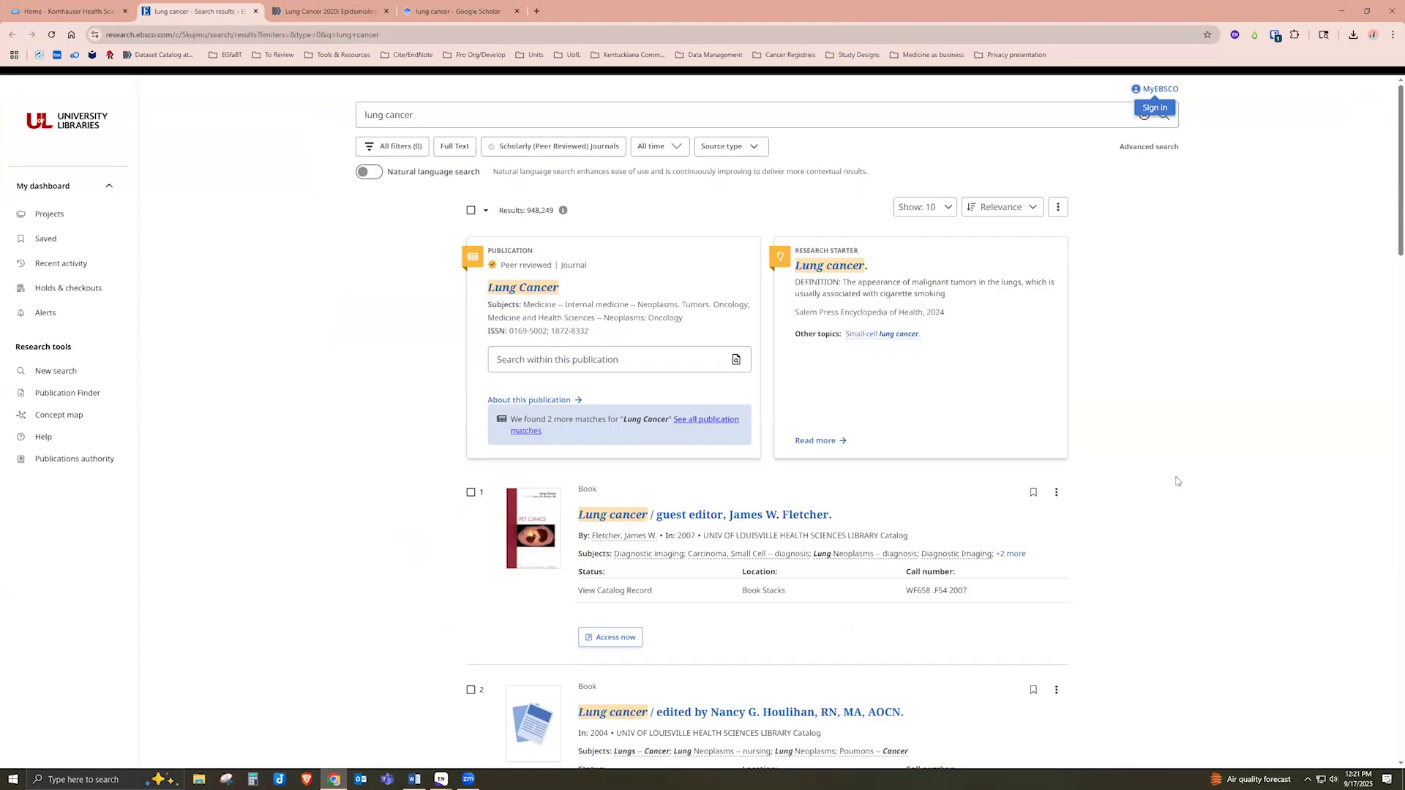
Open the full record for the 2007 book 'Lung cancer / guest editor'
scroll(1177, 481, down, 1)
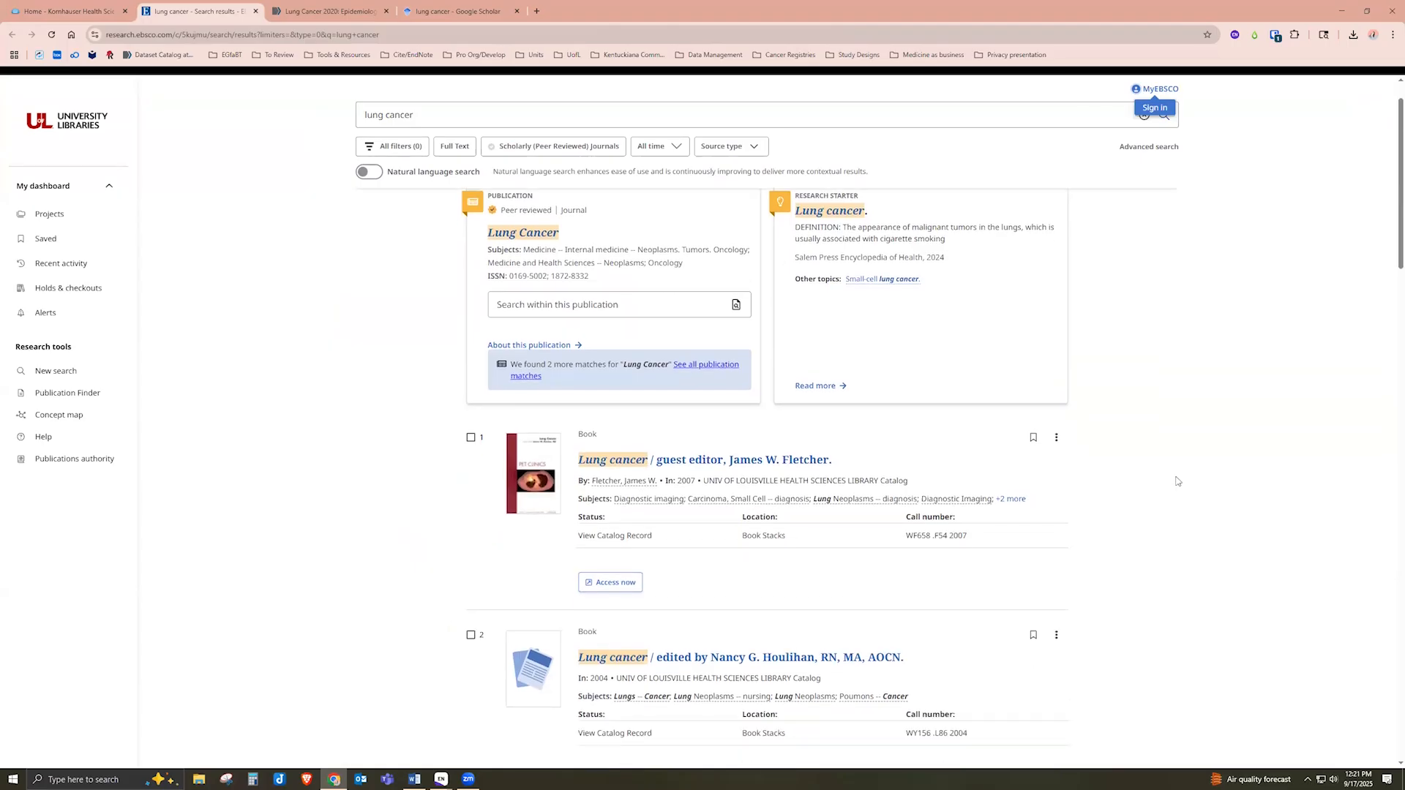
scroll(1176, 481, down, 3)
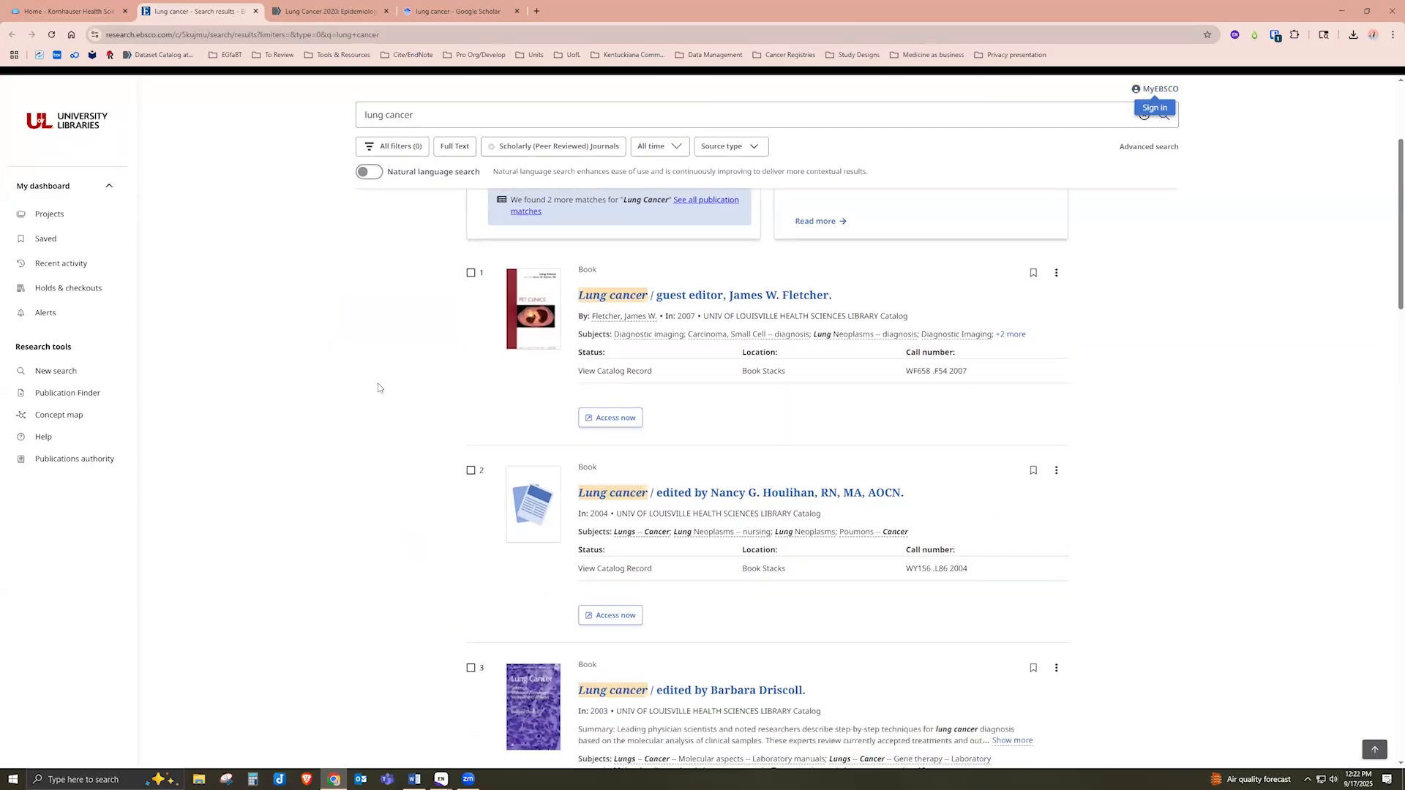
click(641, 296)
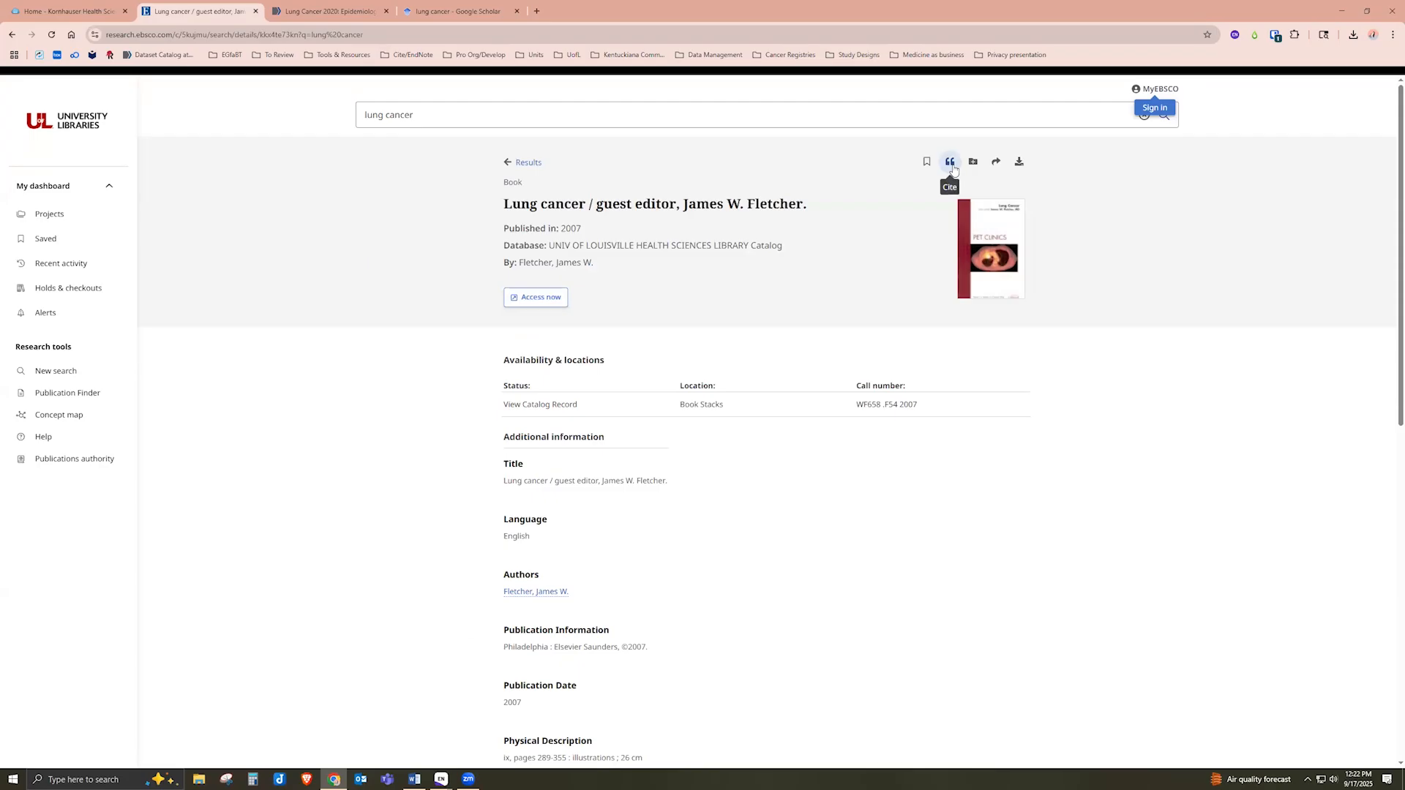
Export the book's citation as an RIS file and open it to import into EndNote
click(951, 162)
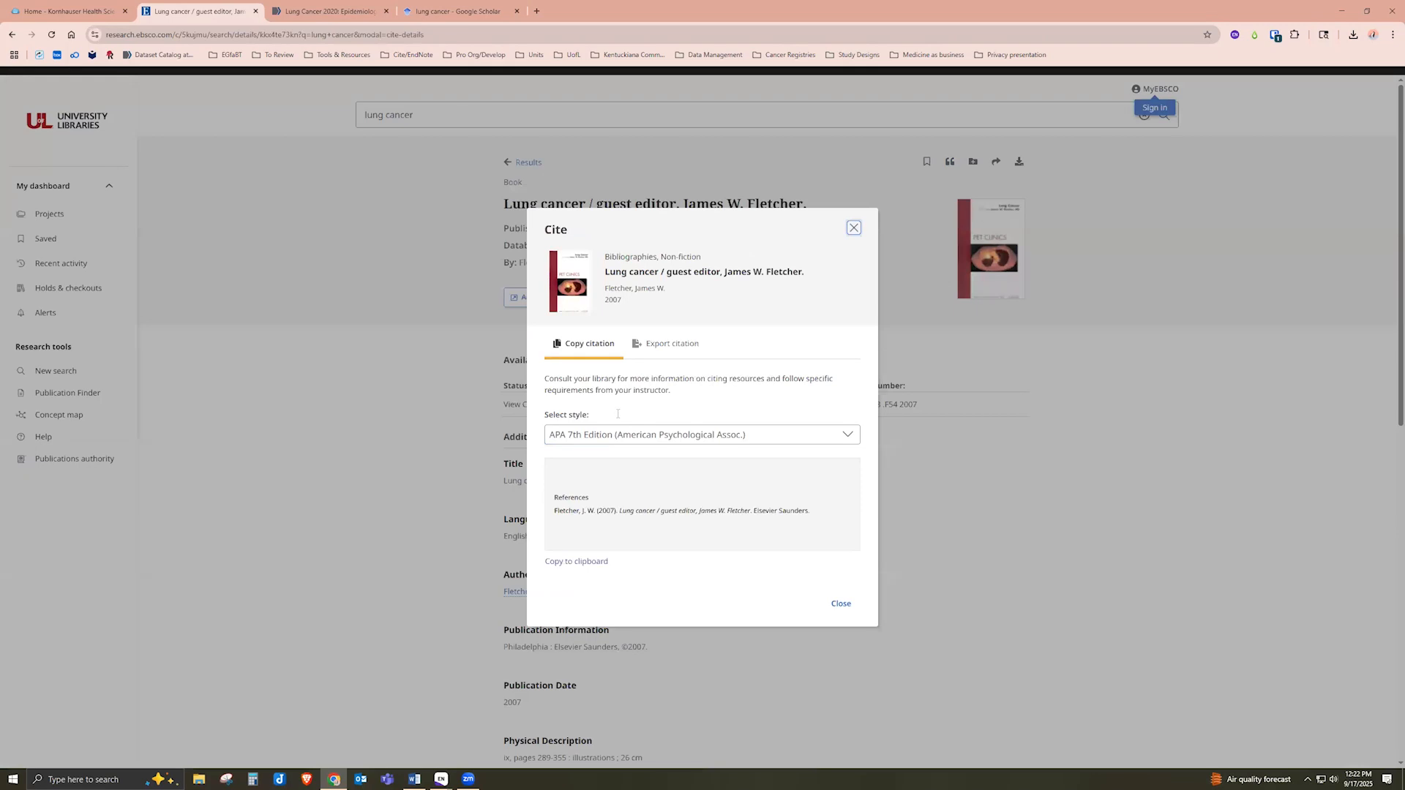
click(665, 380)
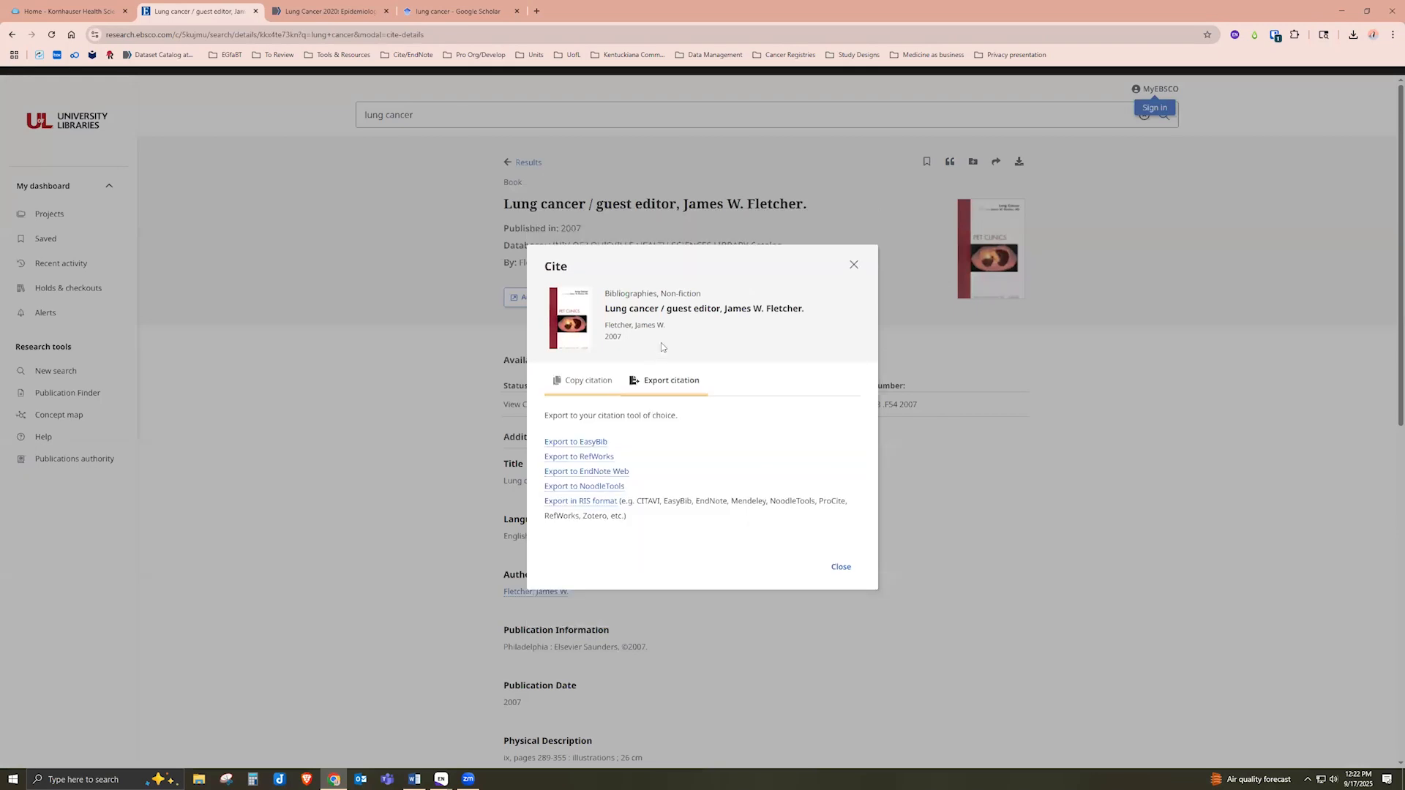
click(578, 504)
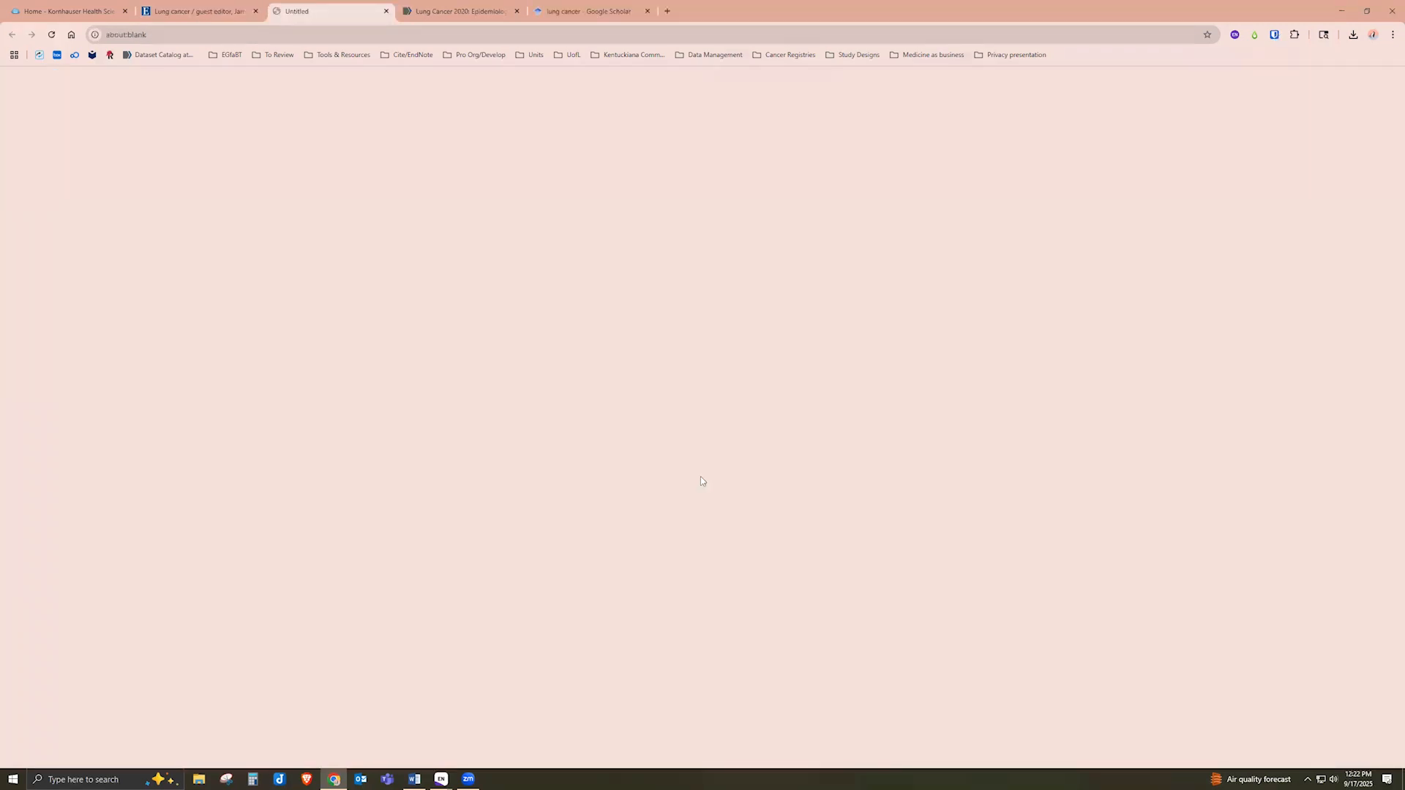
mouse_move(1280, 59)
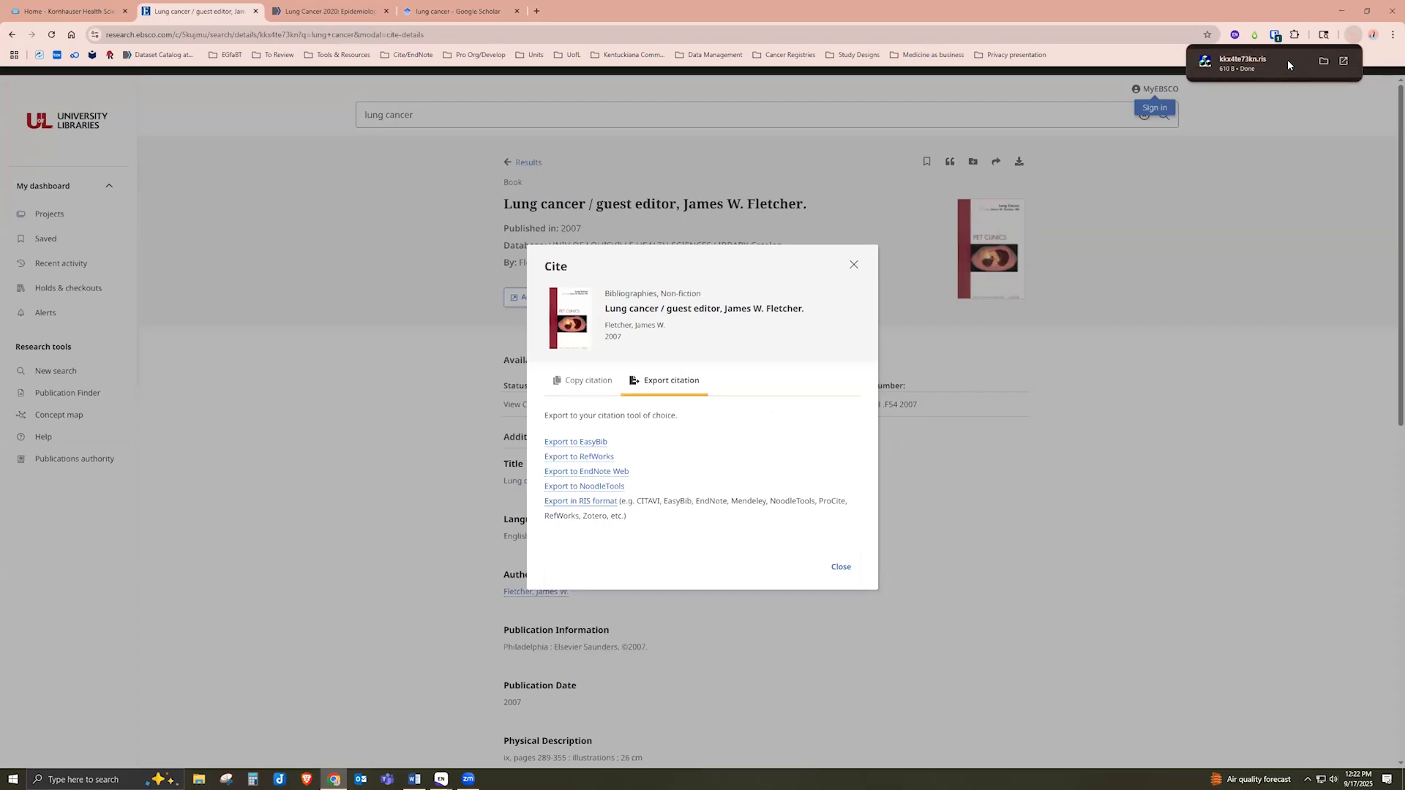
click(1288, 65)
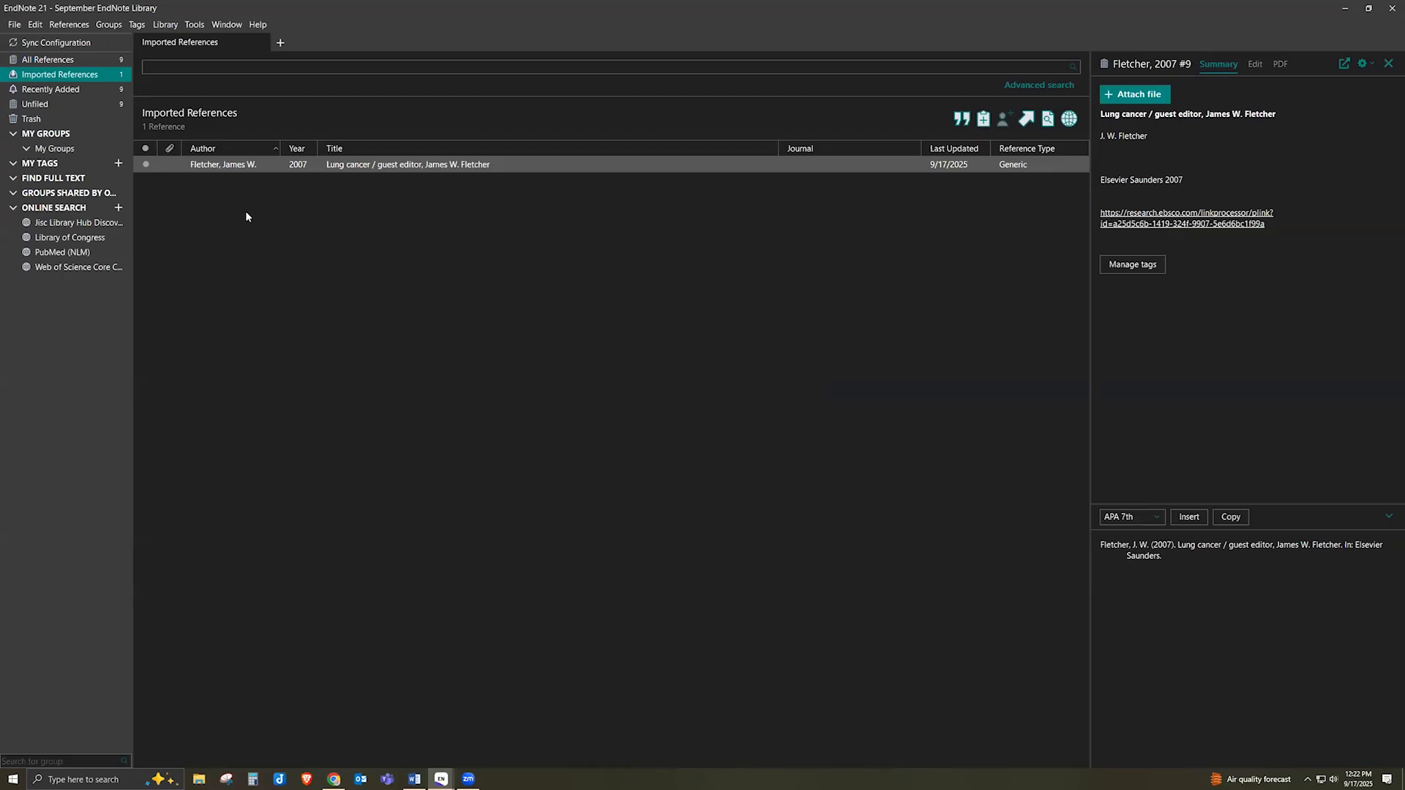
Display All References, listing nine entries including the imported Lung cancer book
click(81, 60)
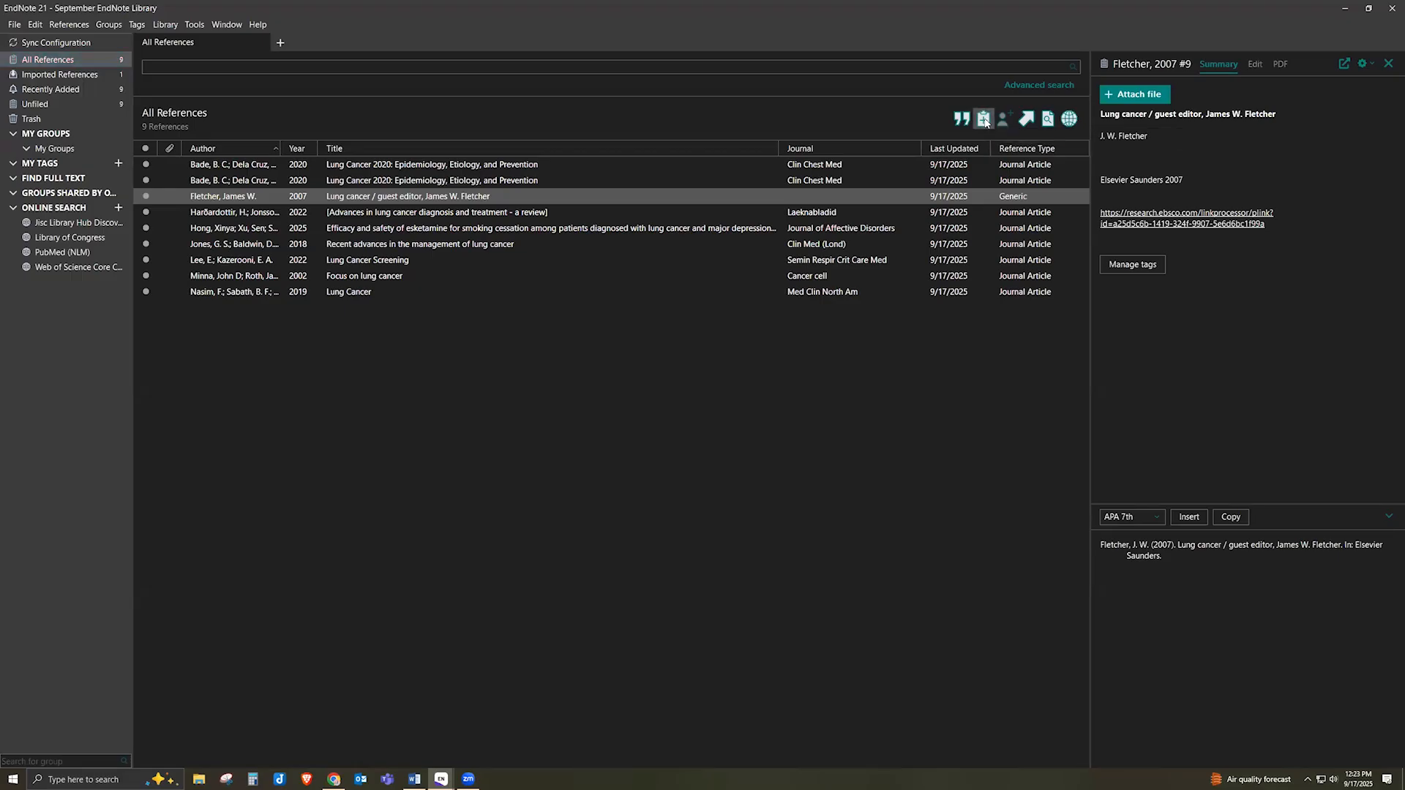
Create a new reference in a maximized form and set its reference type to Book
click(984, 119)
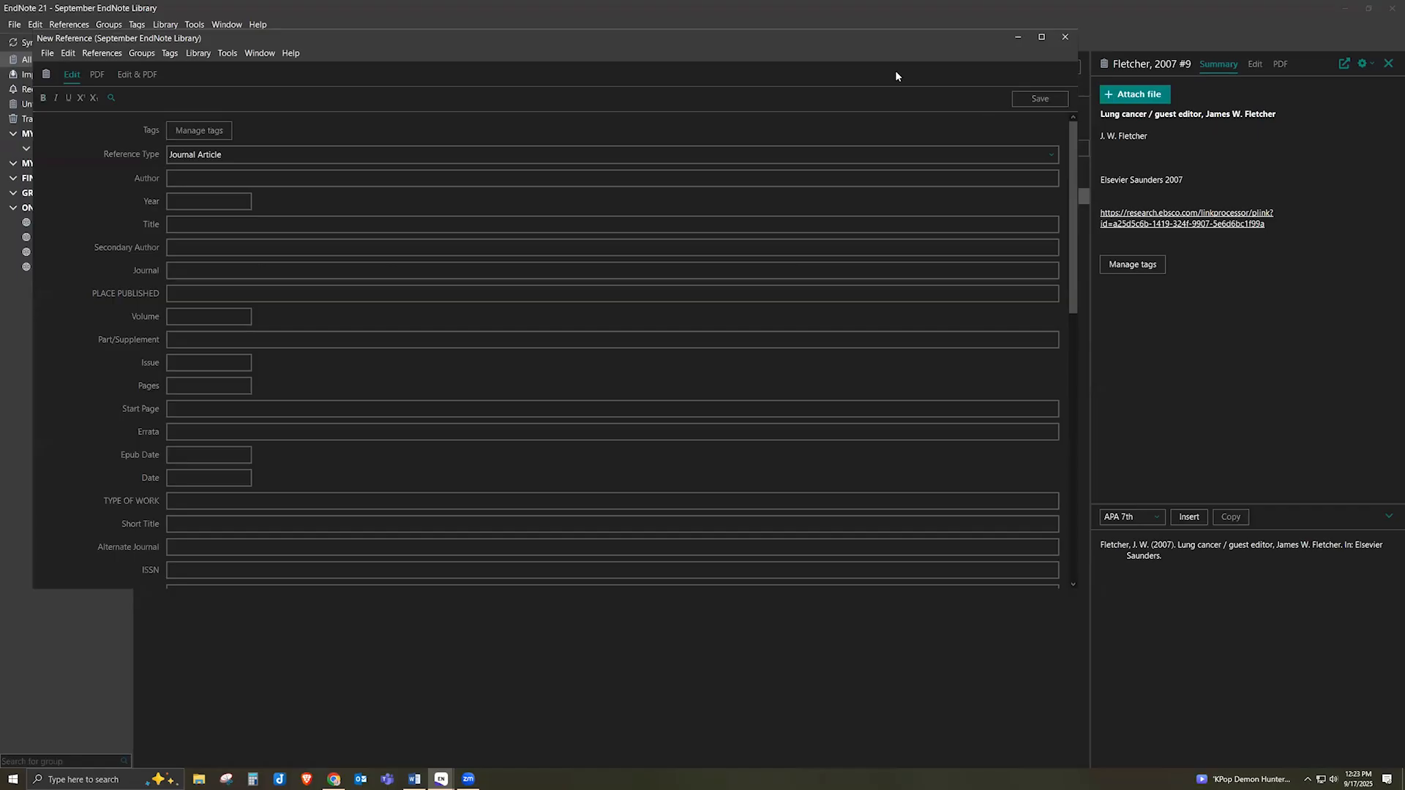
click(1042, 37)
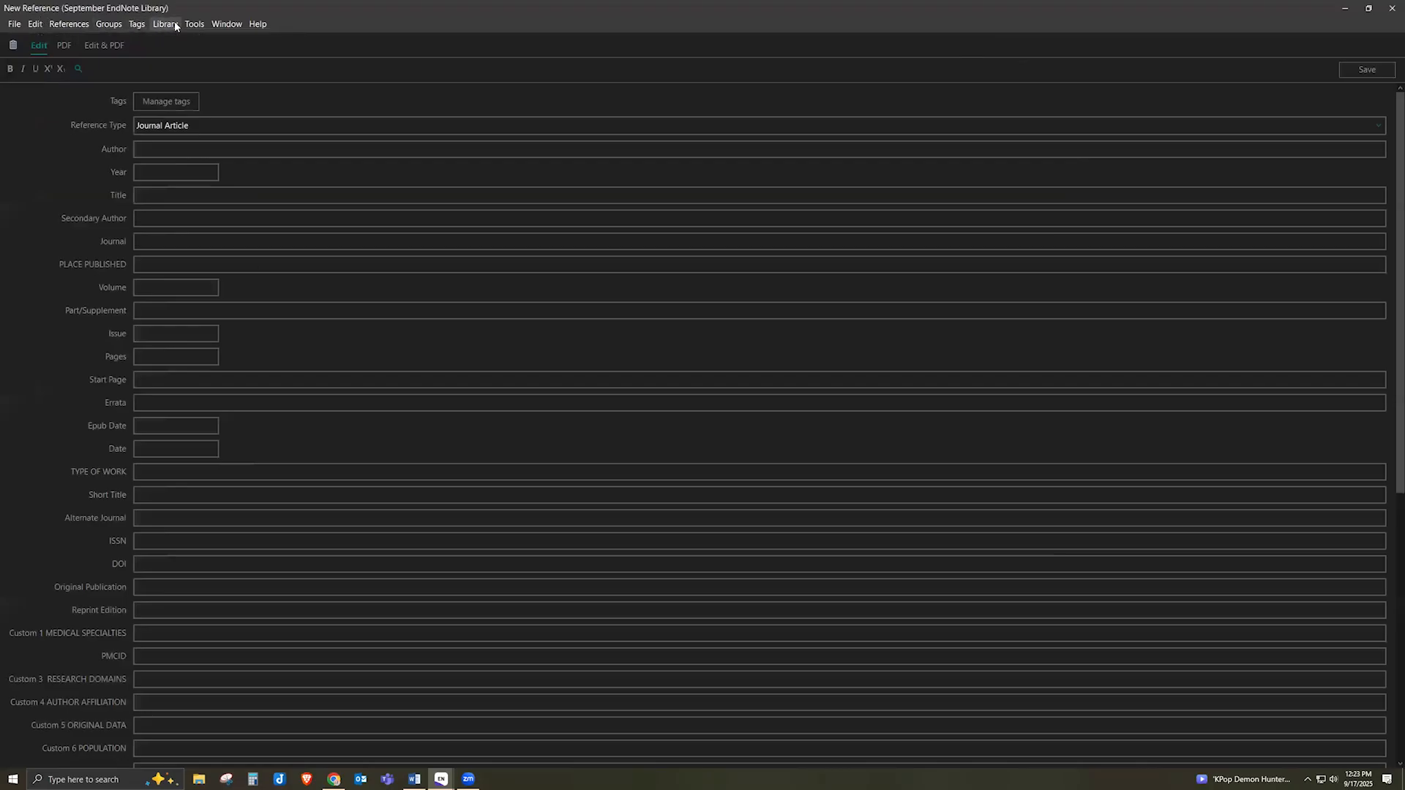
click(221, 129)
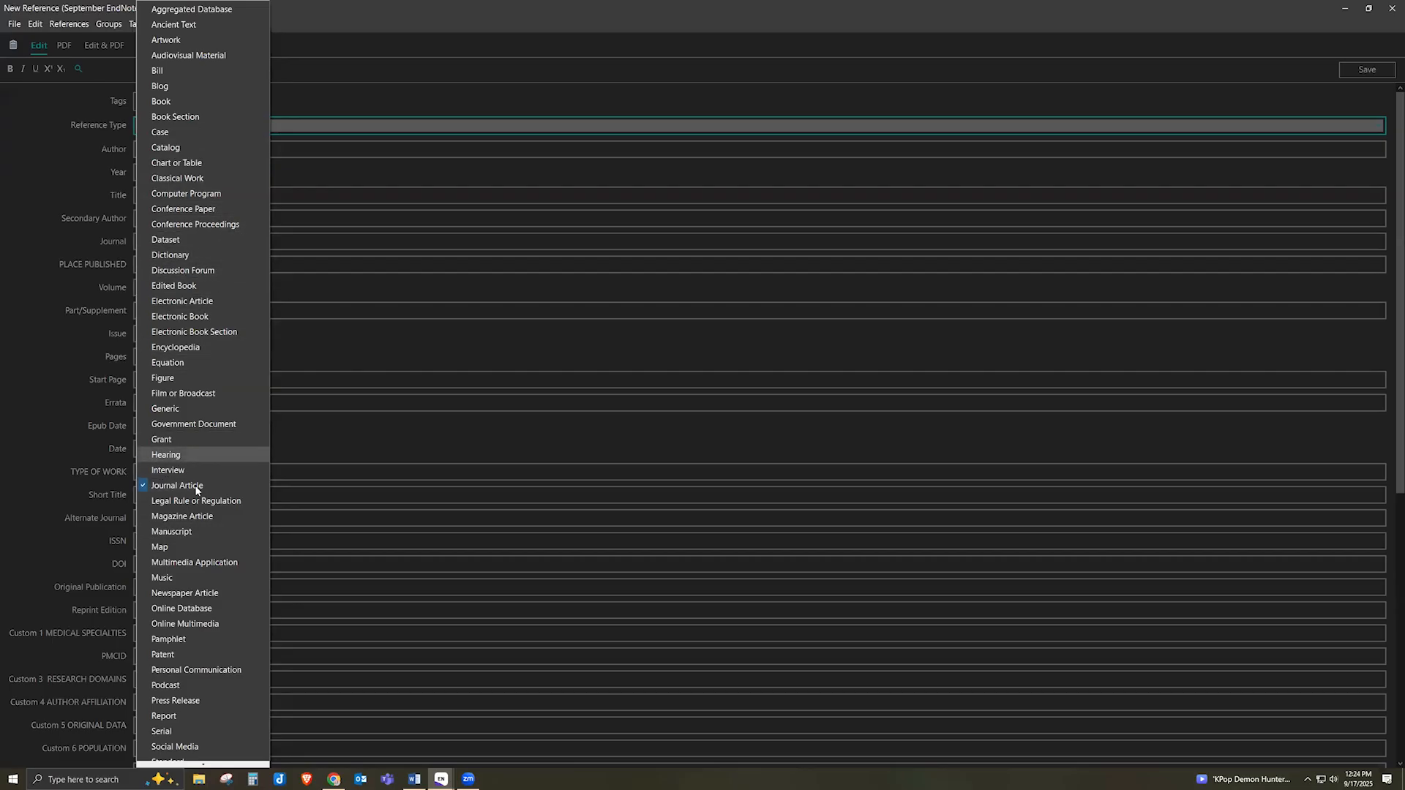
scroll(212, 639, down, 1)
scroll(212, 643, down, 3)
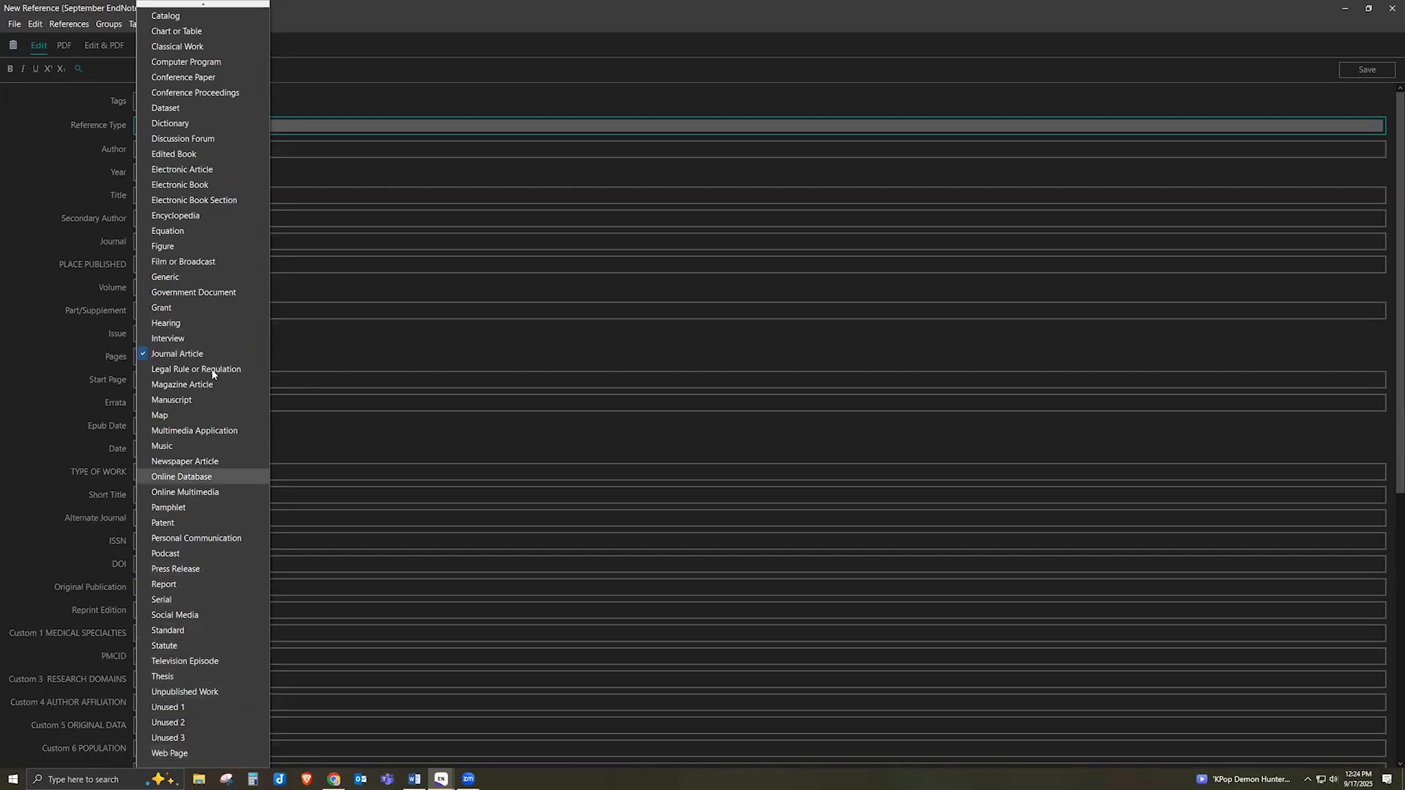
scroll(213, 373, up, 3)
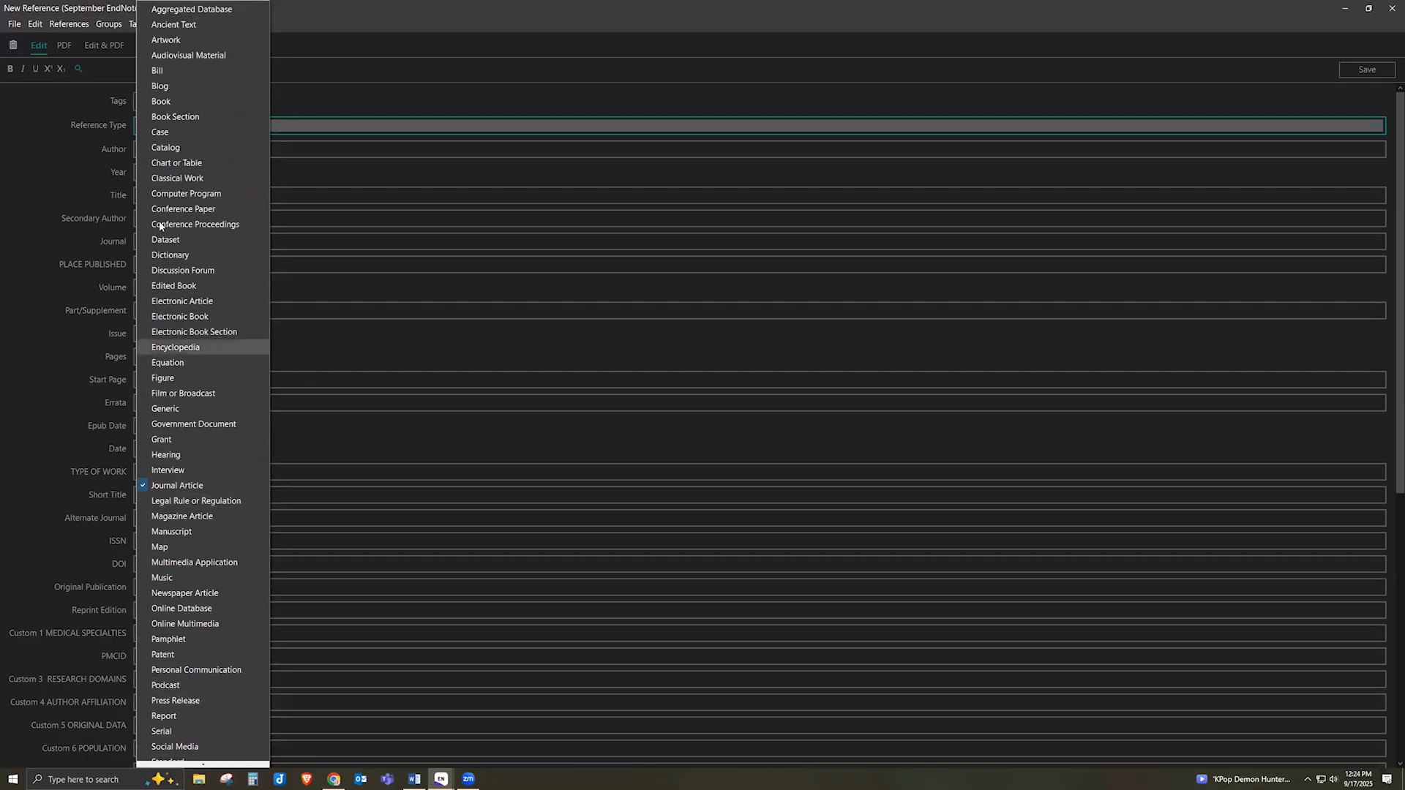
scroll(185, 468, down, 3)
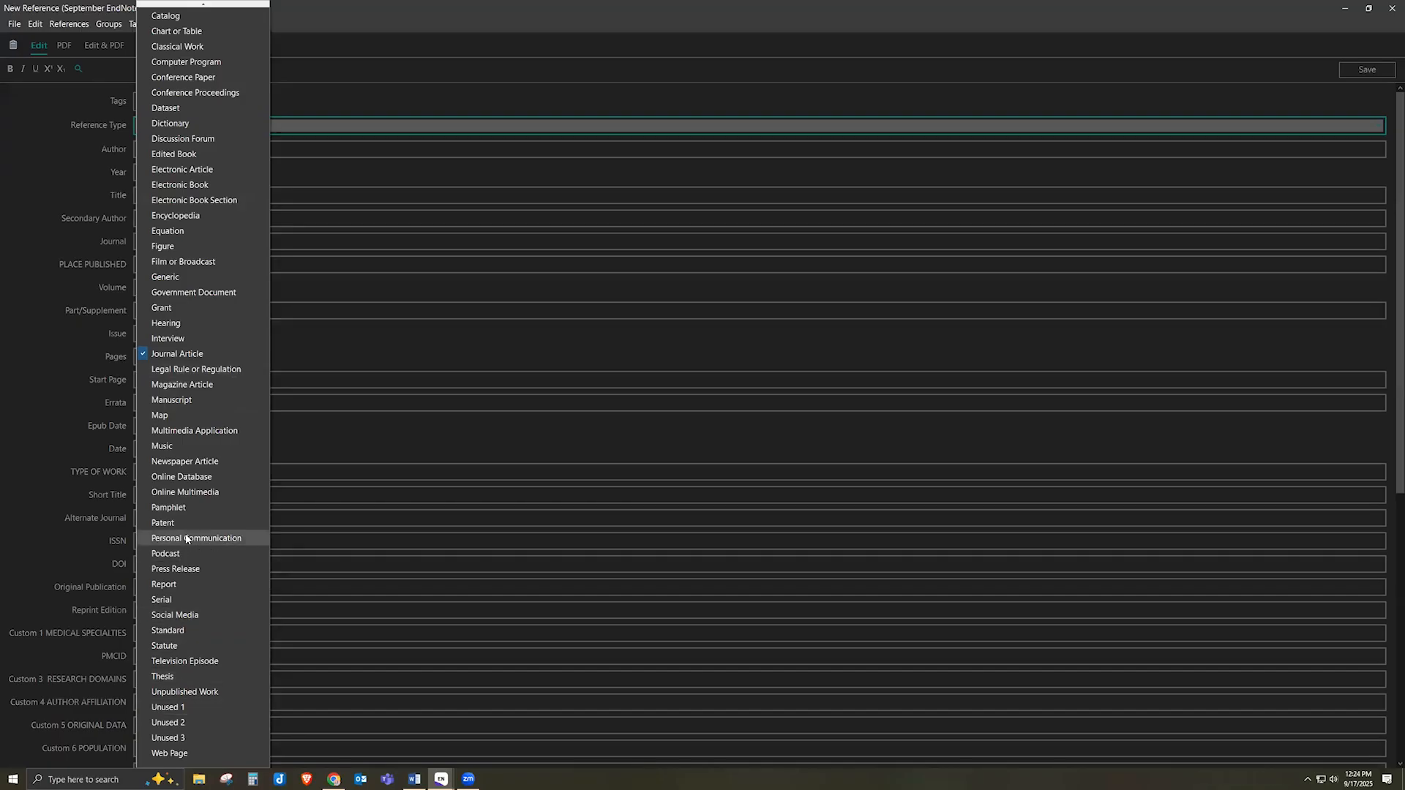
scroll(218, 520, up, 3)
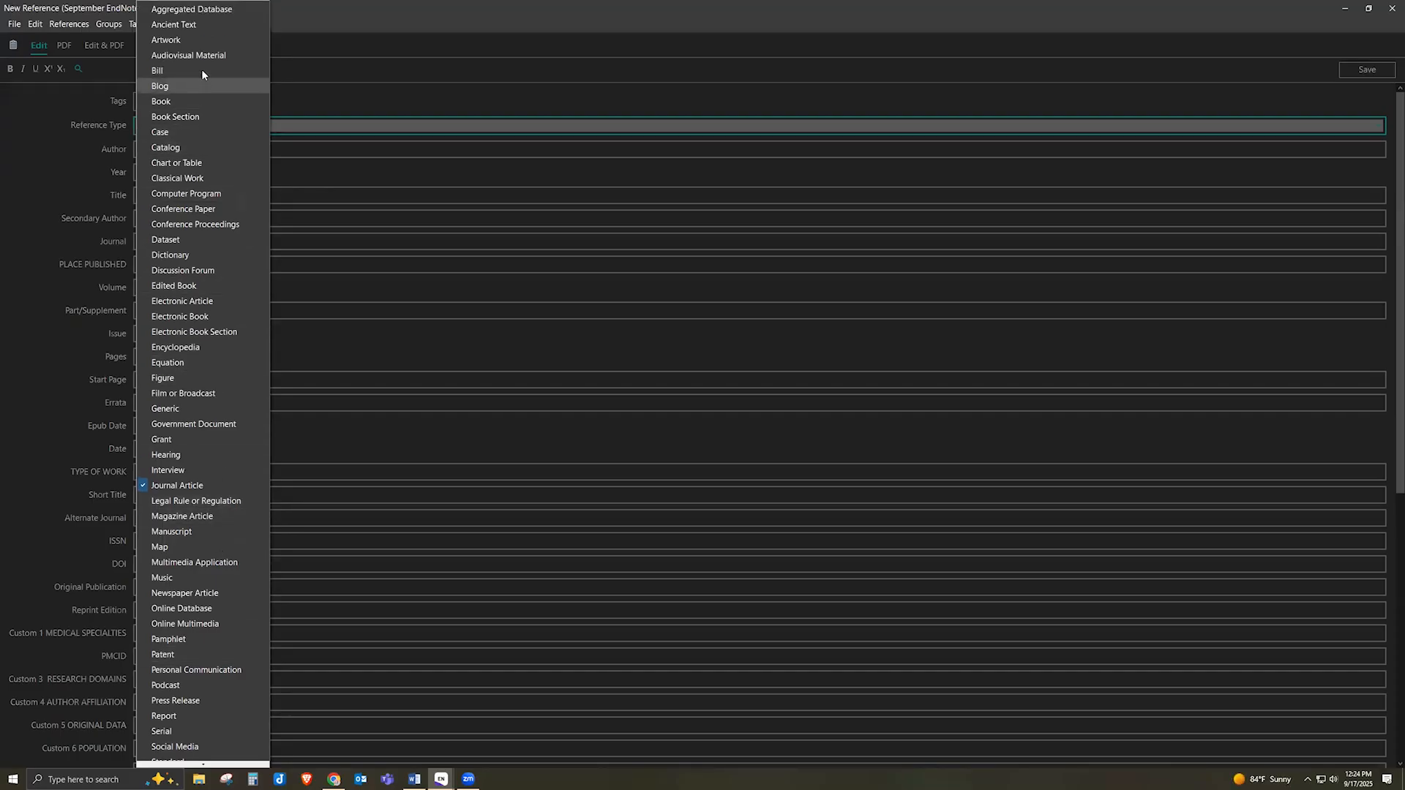
click(205, 102)
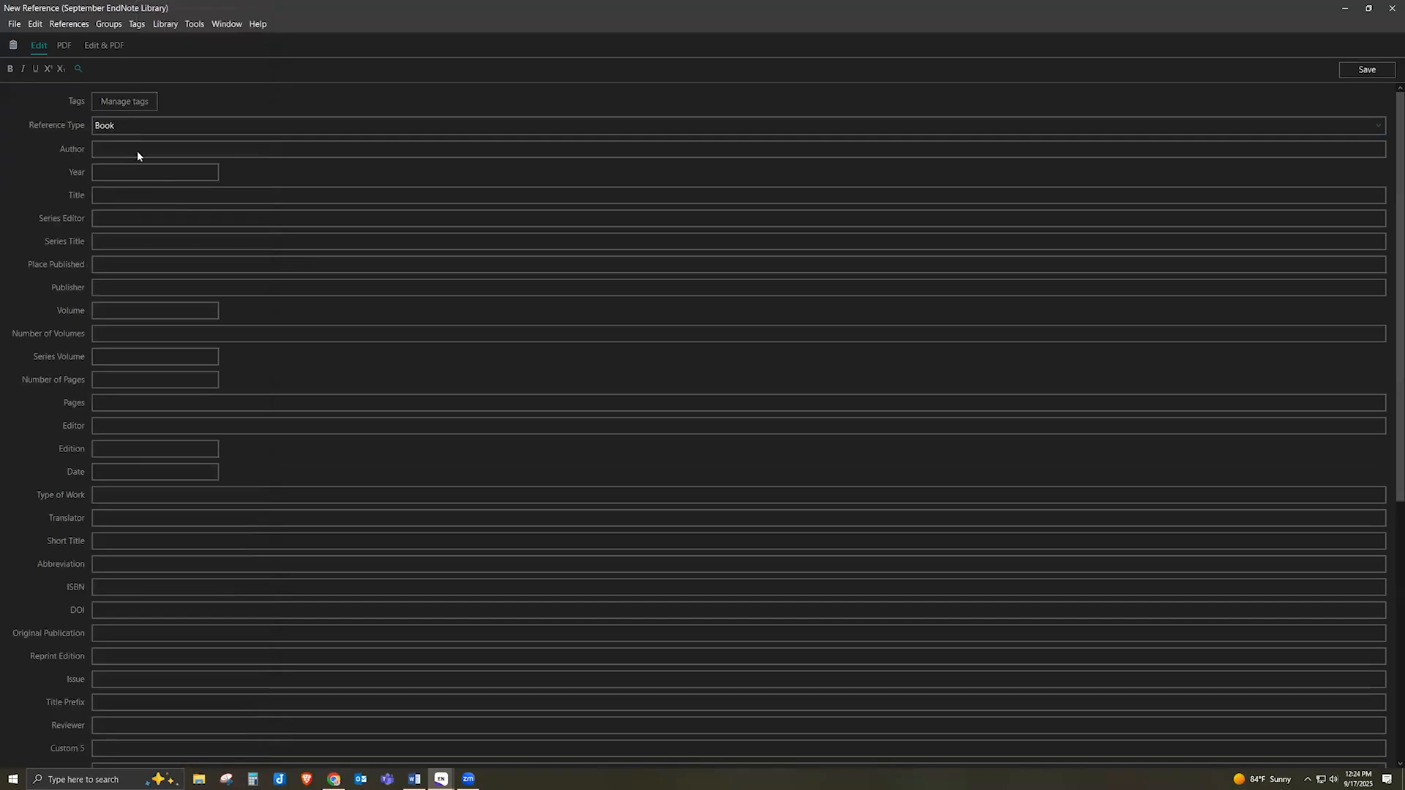
Enter the author's name, year 2018 and title 'Lung Cancer Example', then save the reference
click(156, 153)
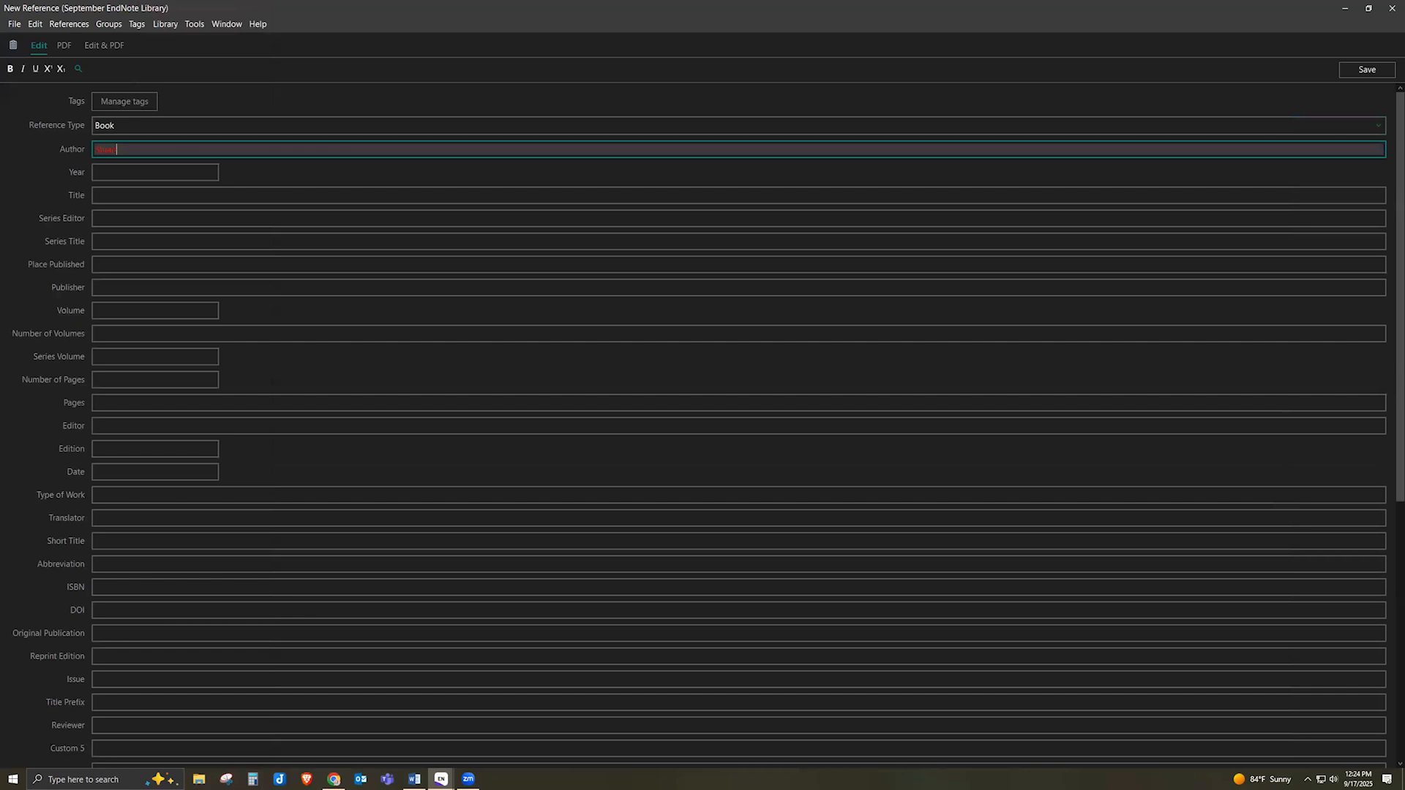
click(180, 171)
text(2018)
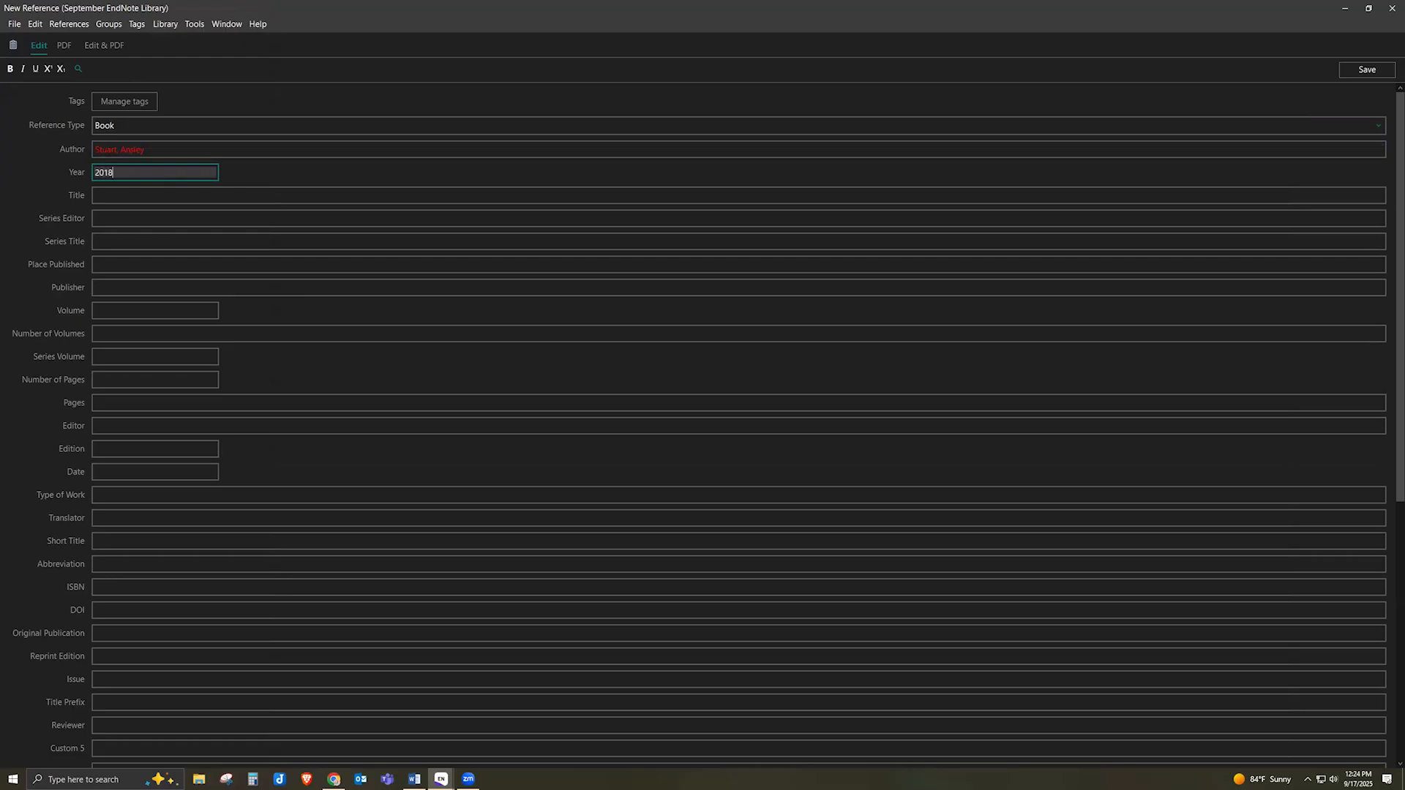
click(132, 197)
text(Lung Cancer )
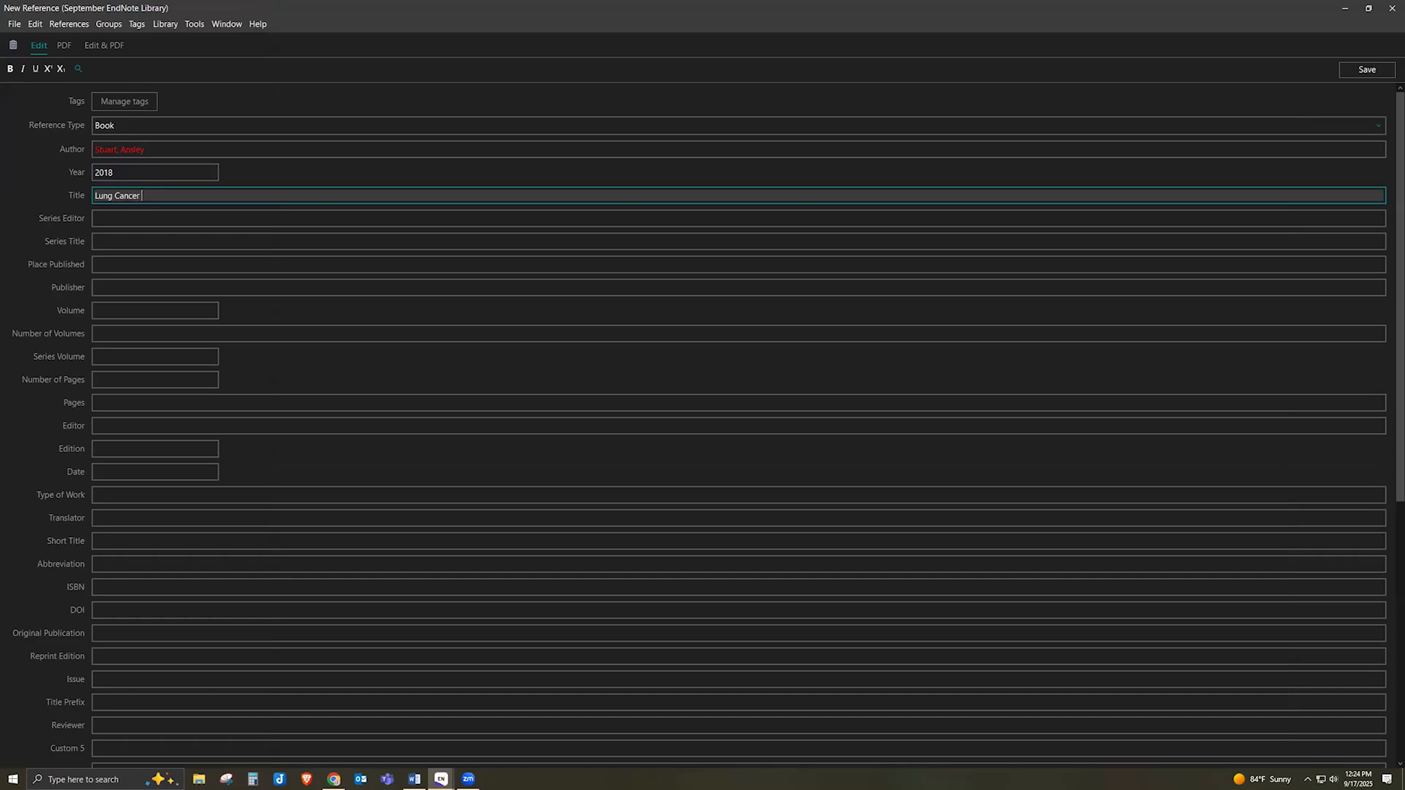
text(Example)
scroll(183, 614, down, 5)
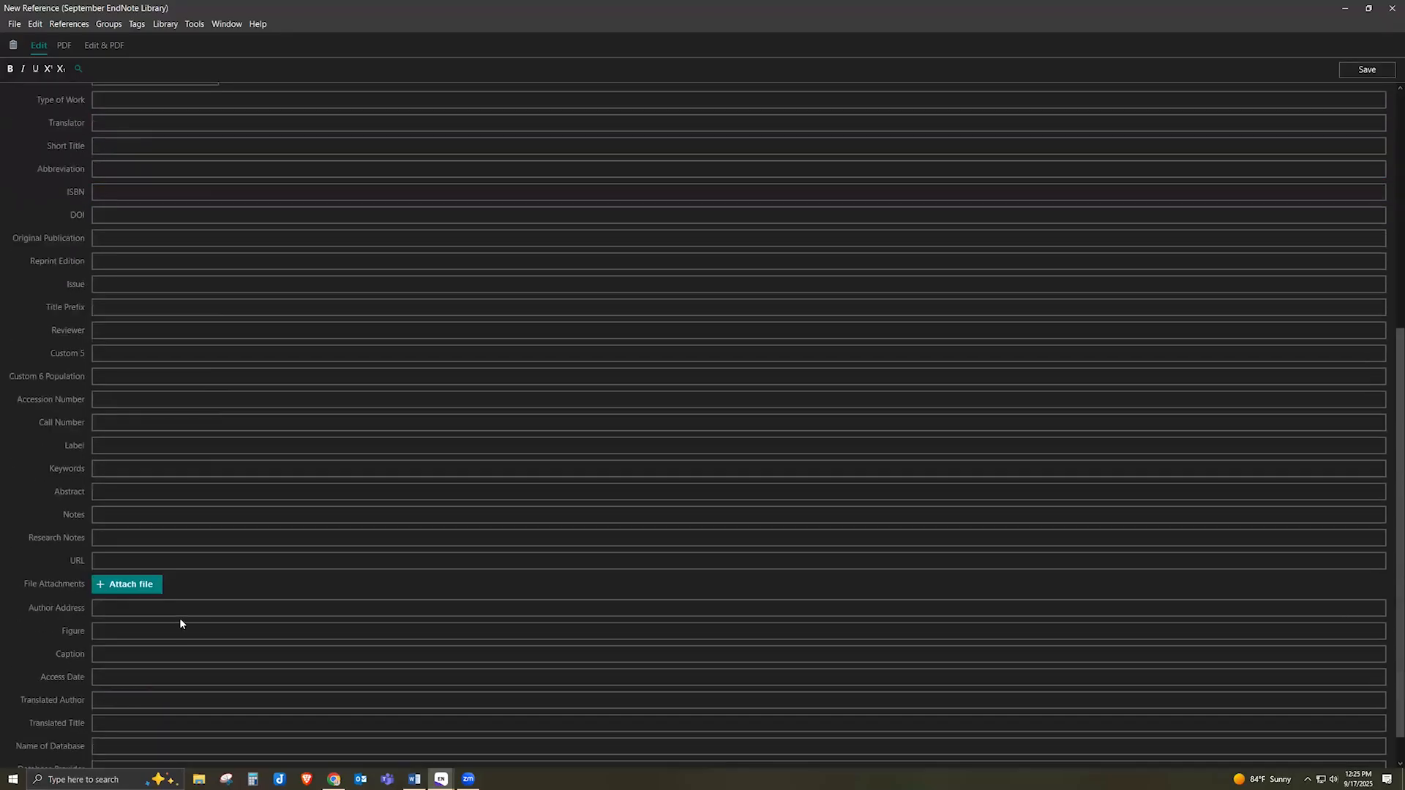
scroll(180, 624, down, 1)
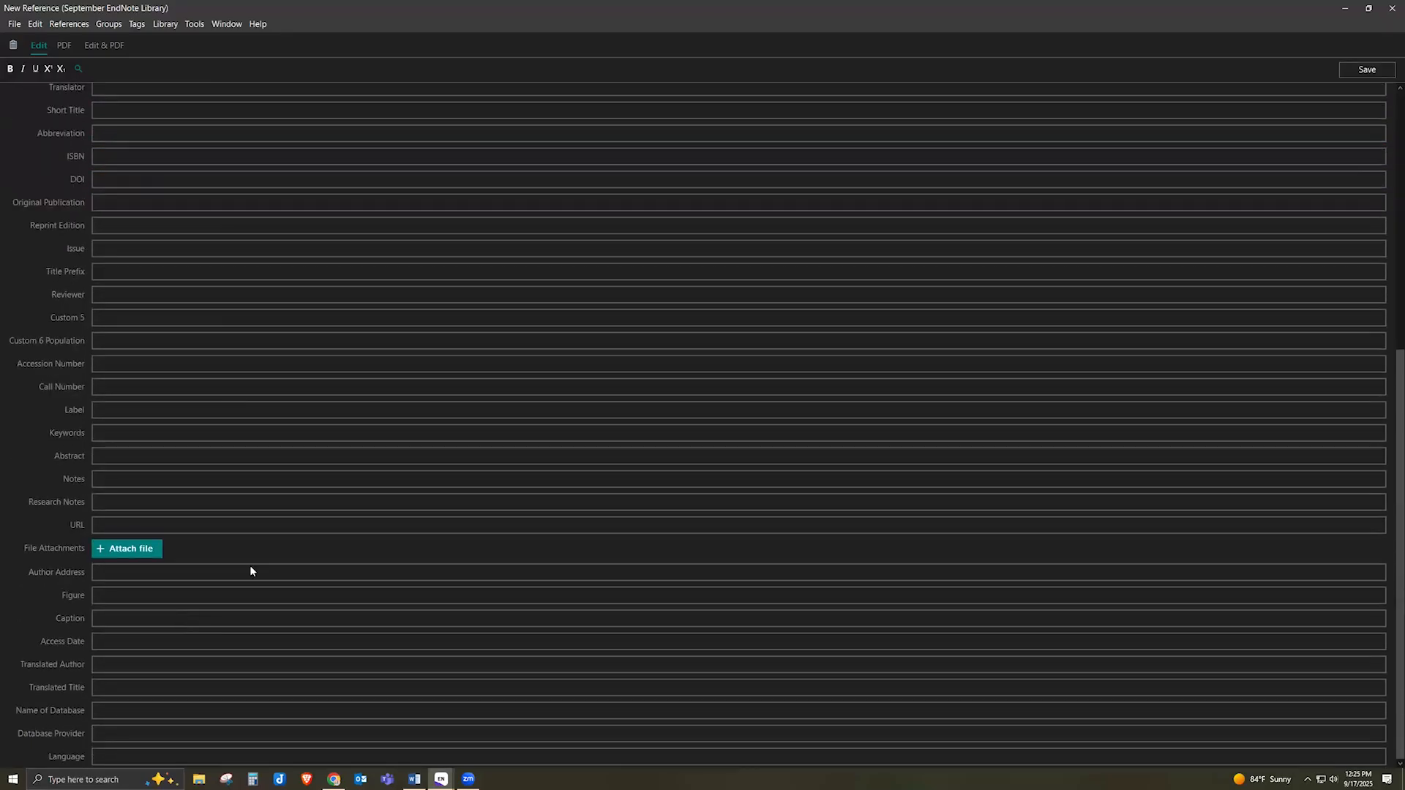
scroll(213, 415, up, 6)
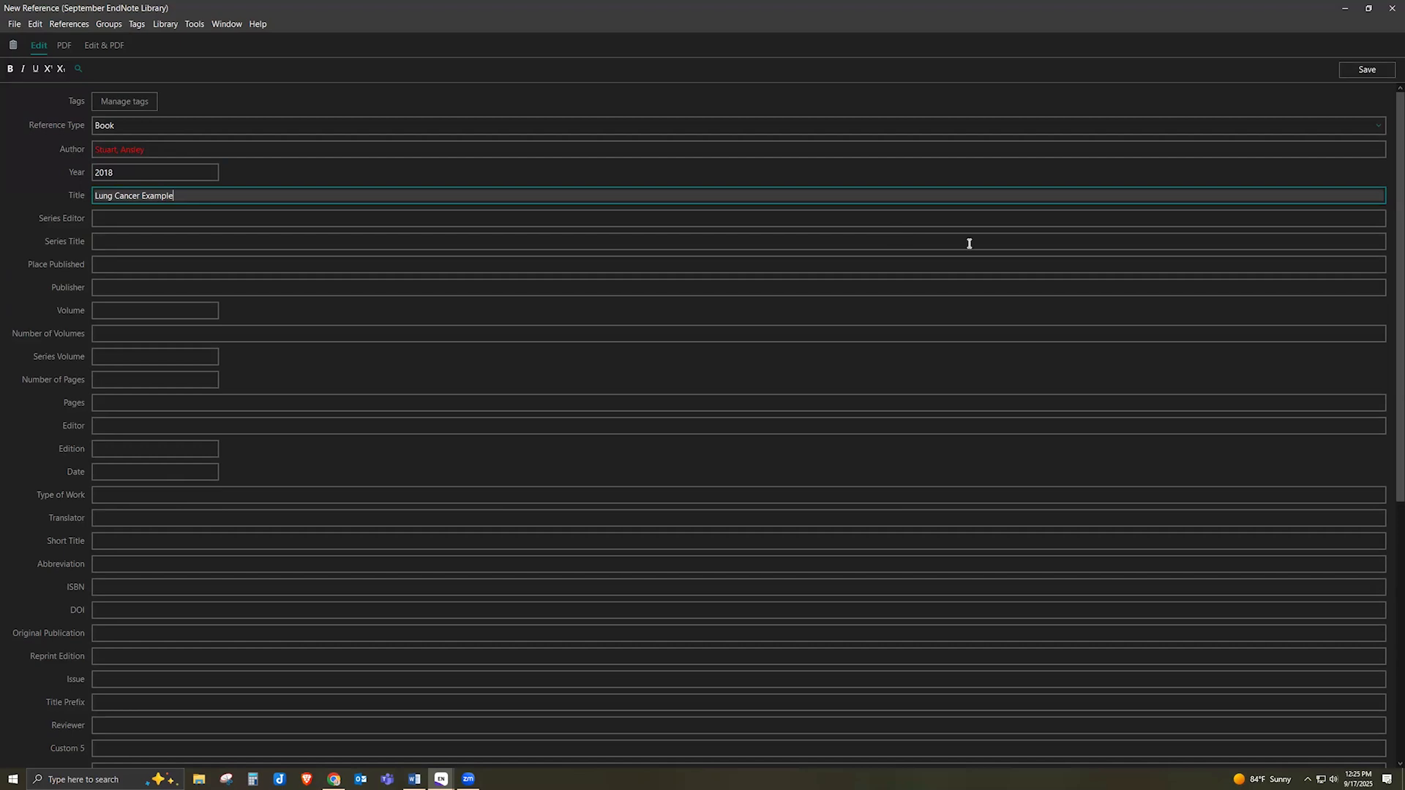
click(1365, 69)
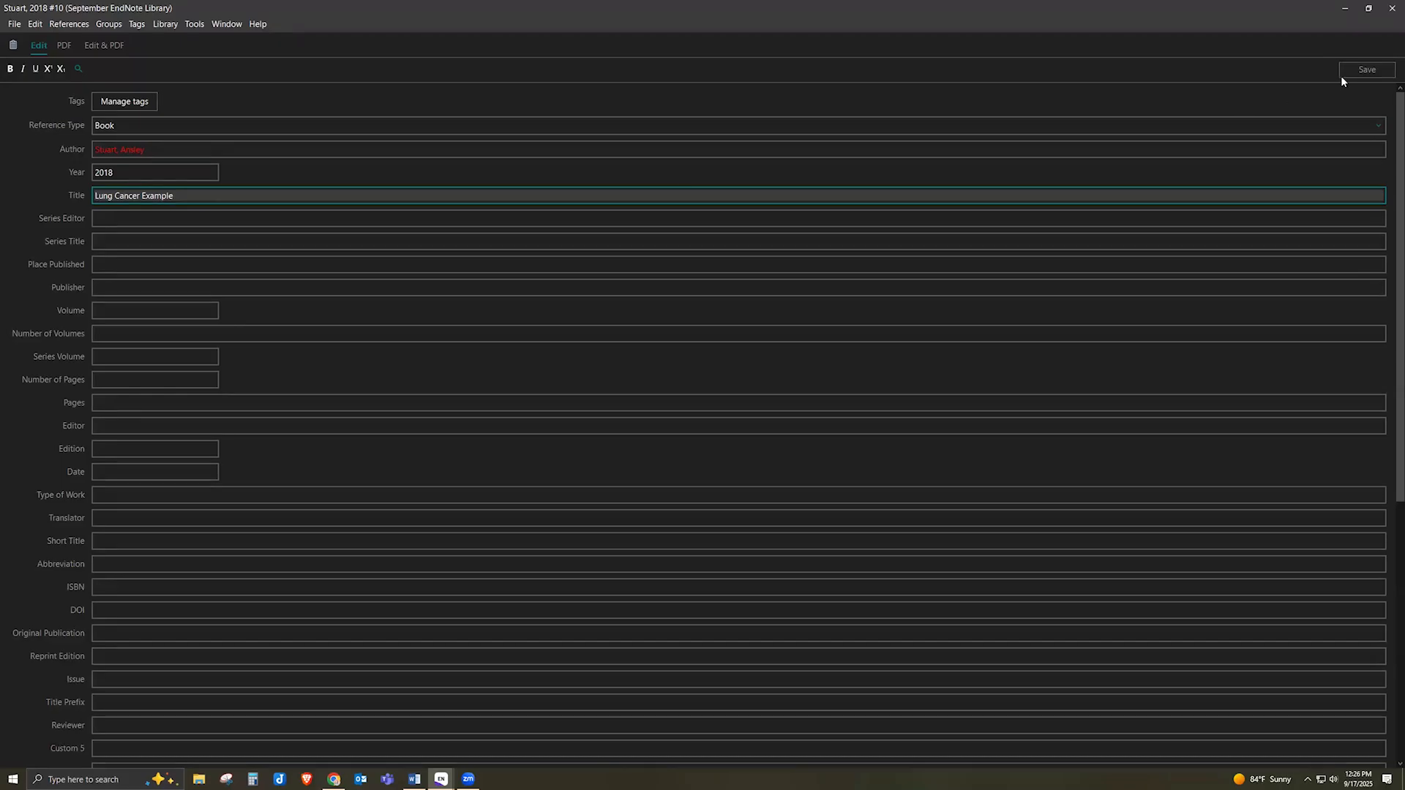
Close the reference editor and keep APA 7th as the citation style
click(1389, 9)
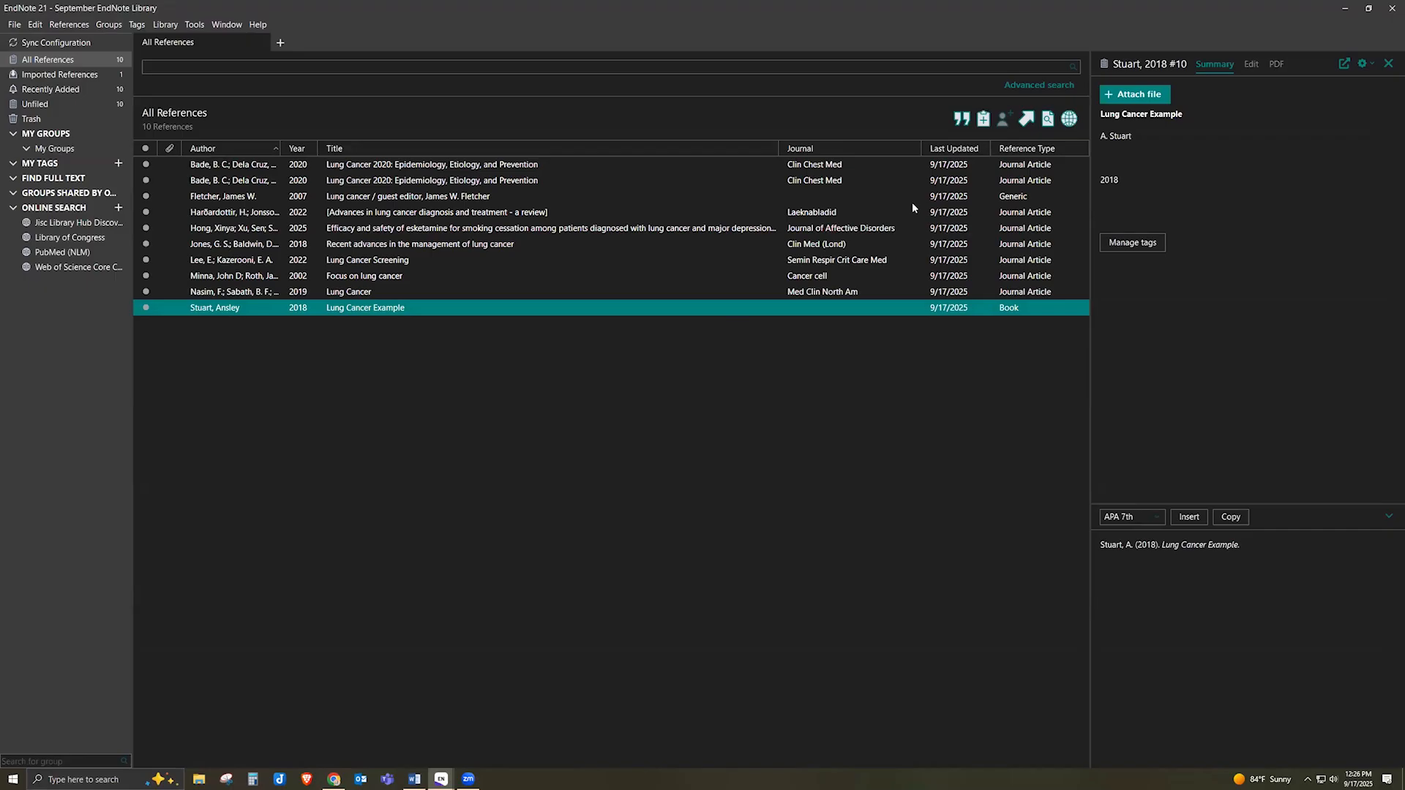
click(1153, 517)
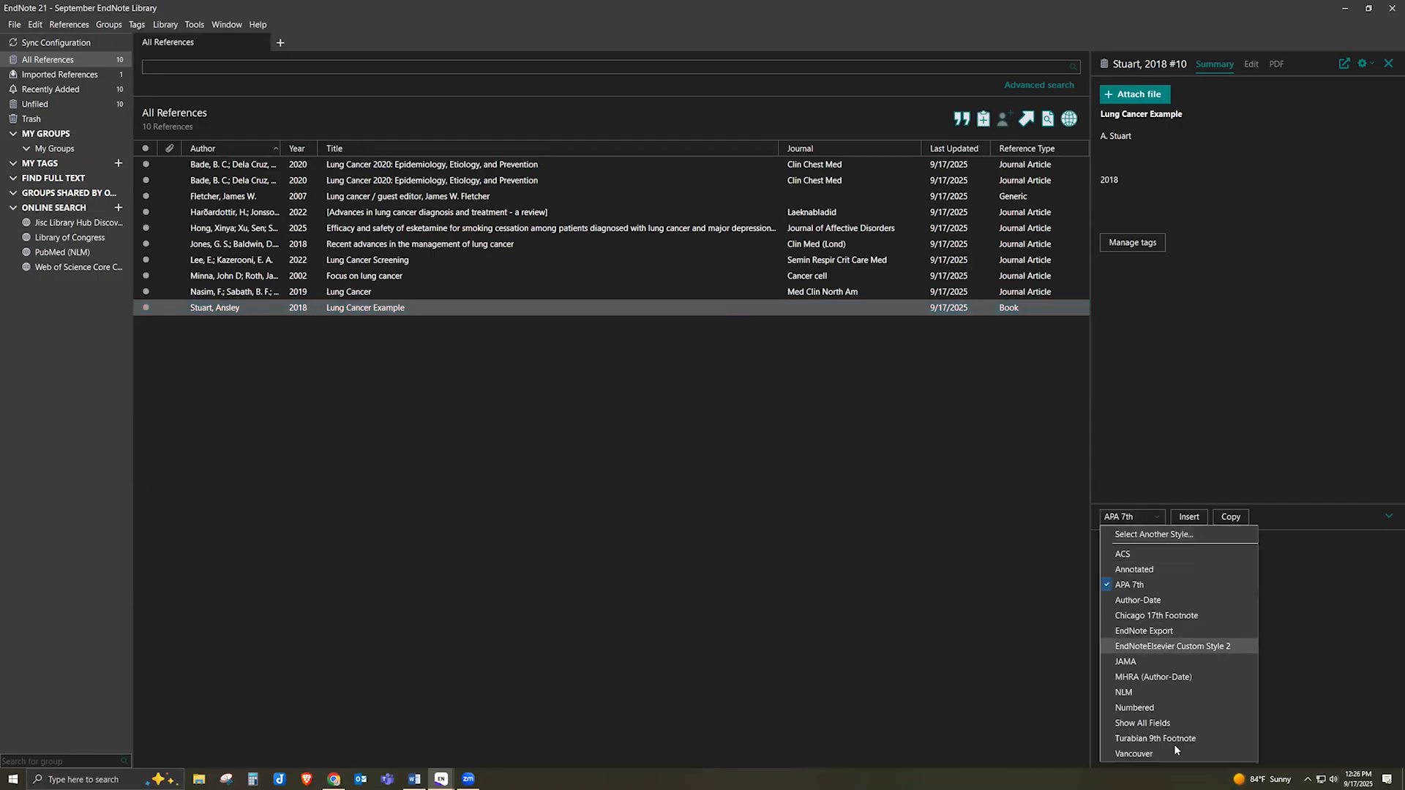
click(1320, 560)
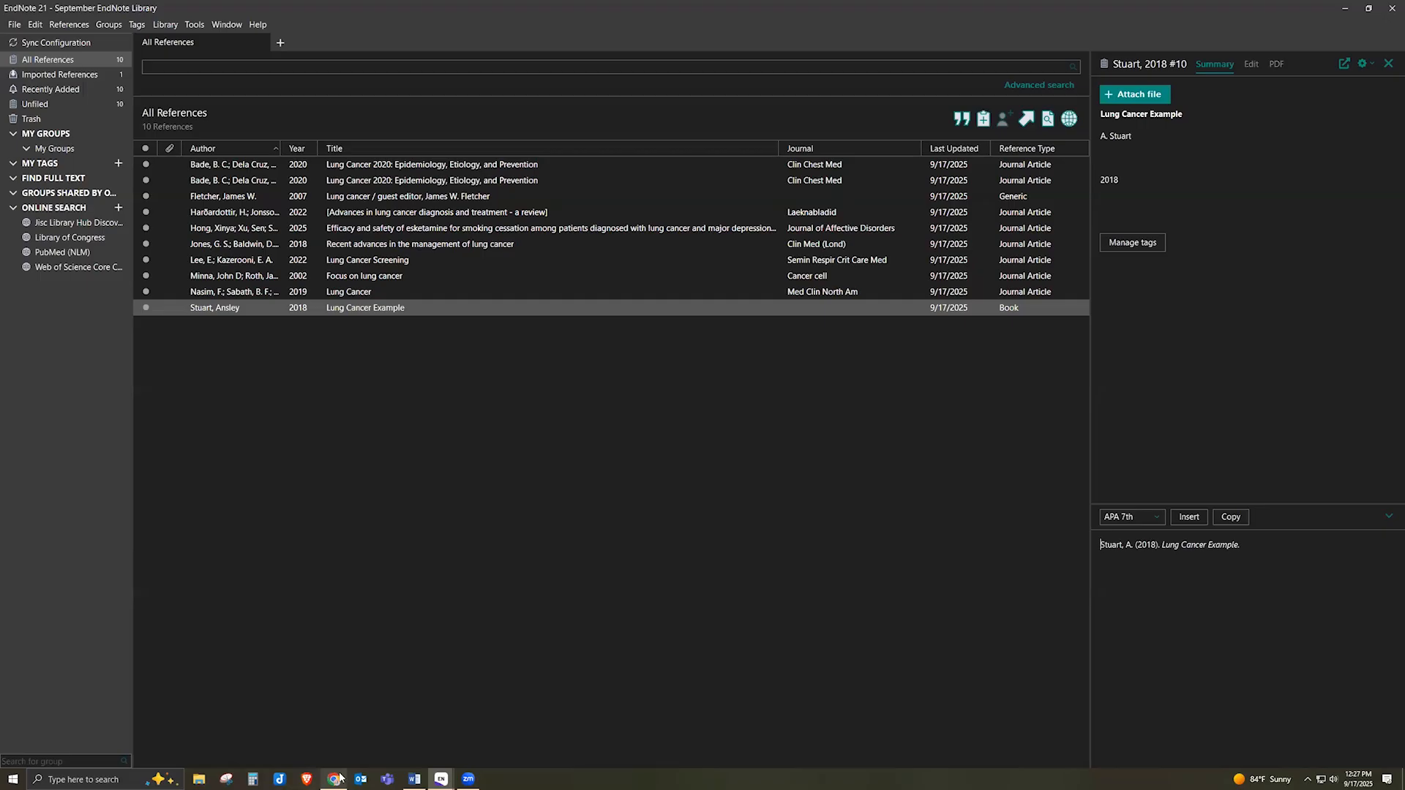
mouse_move(340, 778)
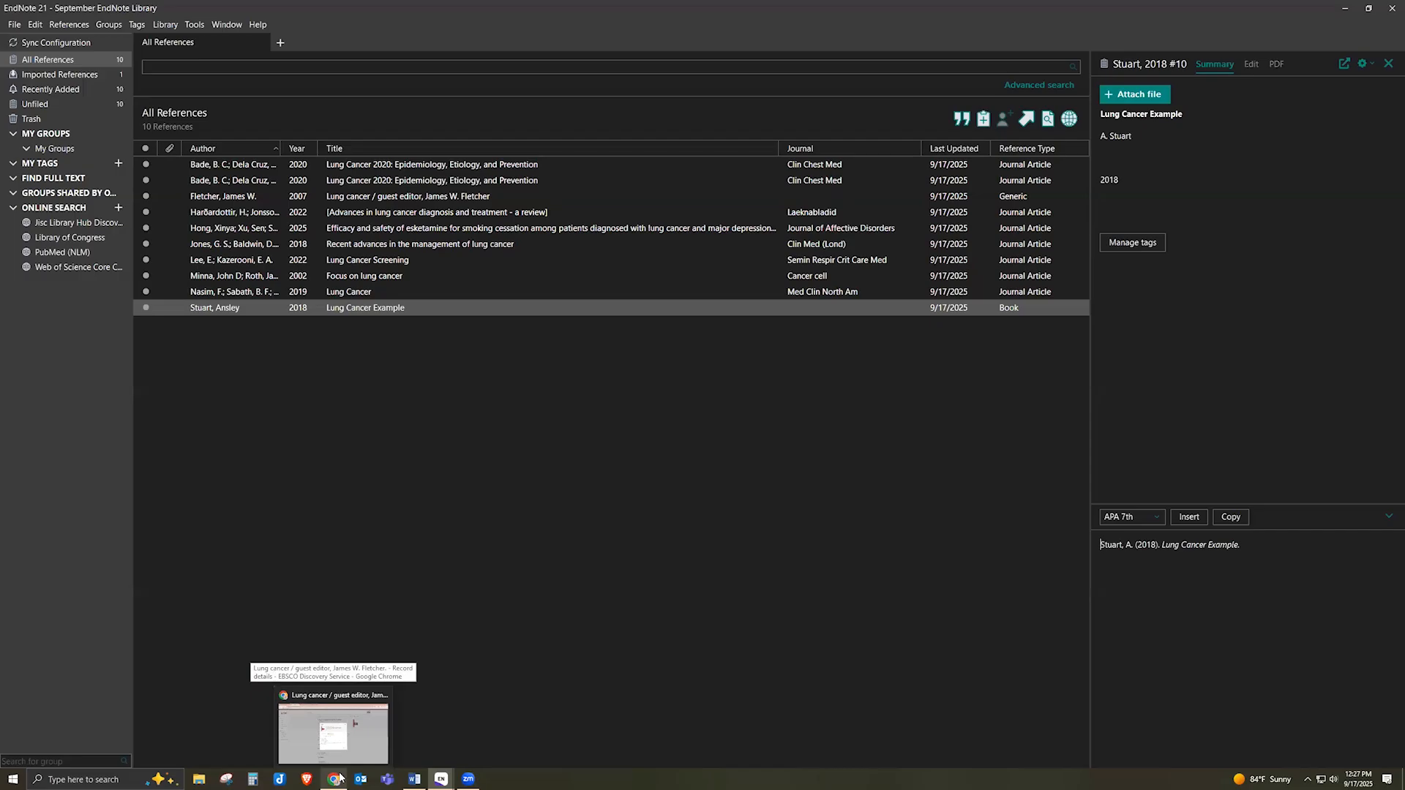
Bring Chrome forward and close the EBSCO, PubMed and Google Scholar tabs
click(335, 778)
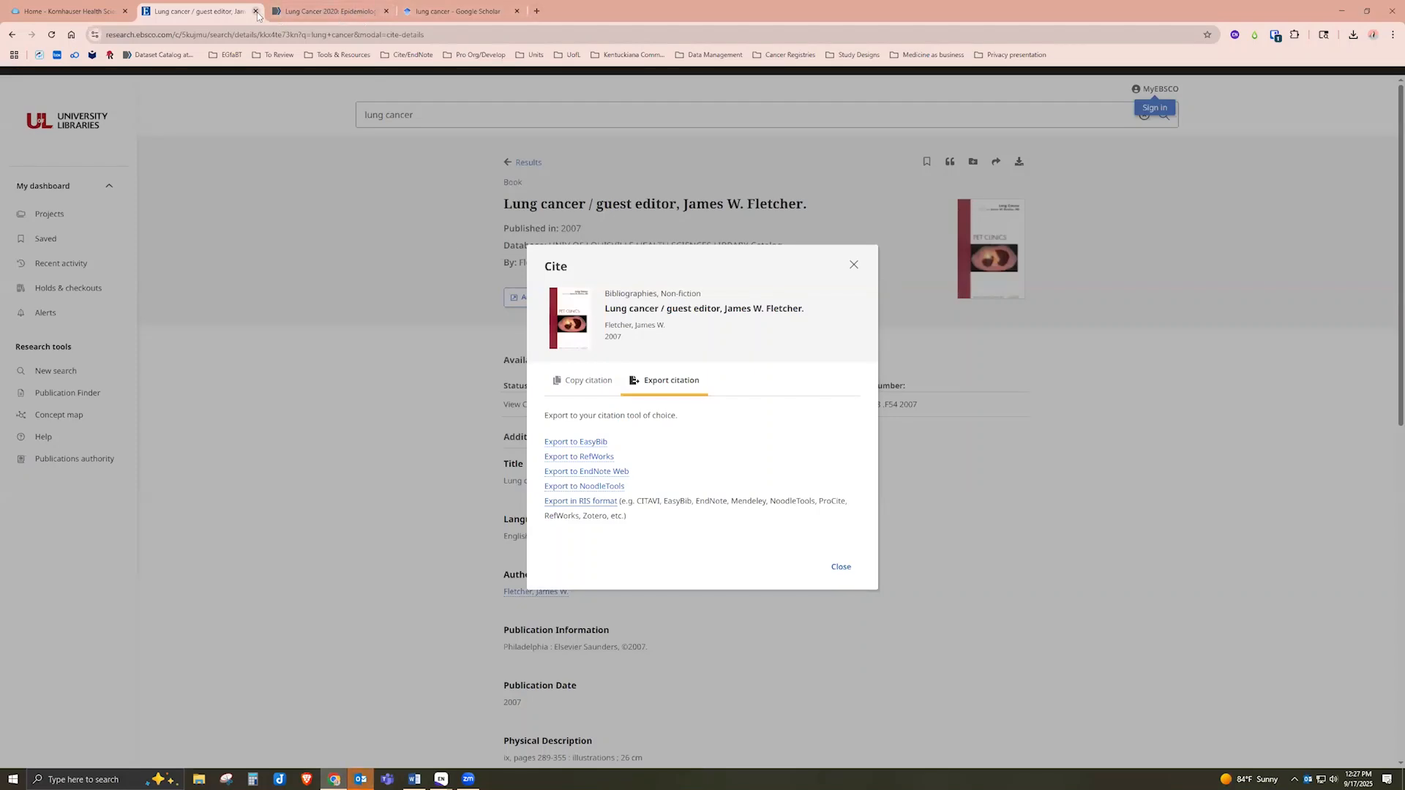
click(256, 11)
click(256, 11)
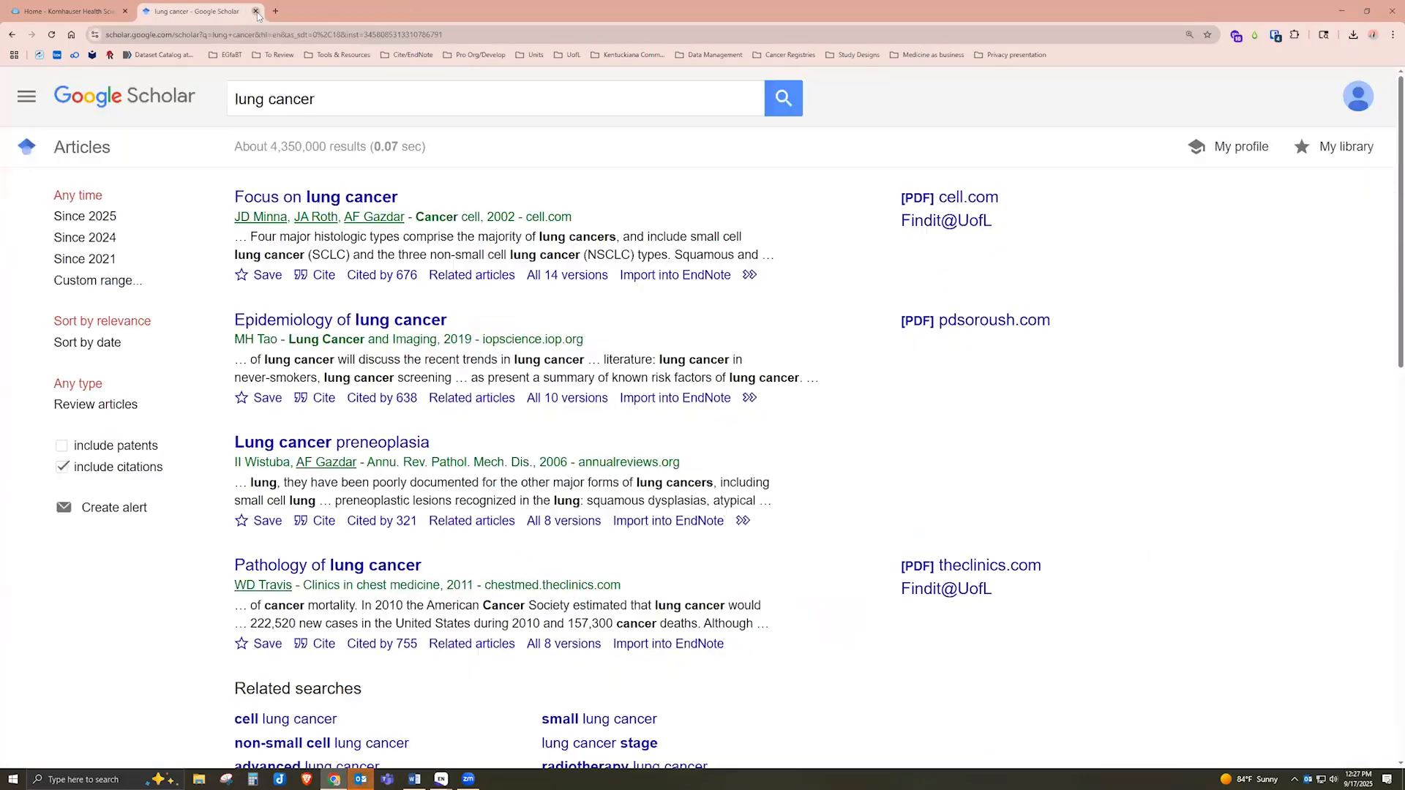
click(257, 11)
click(151, 11)
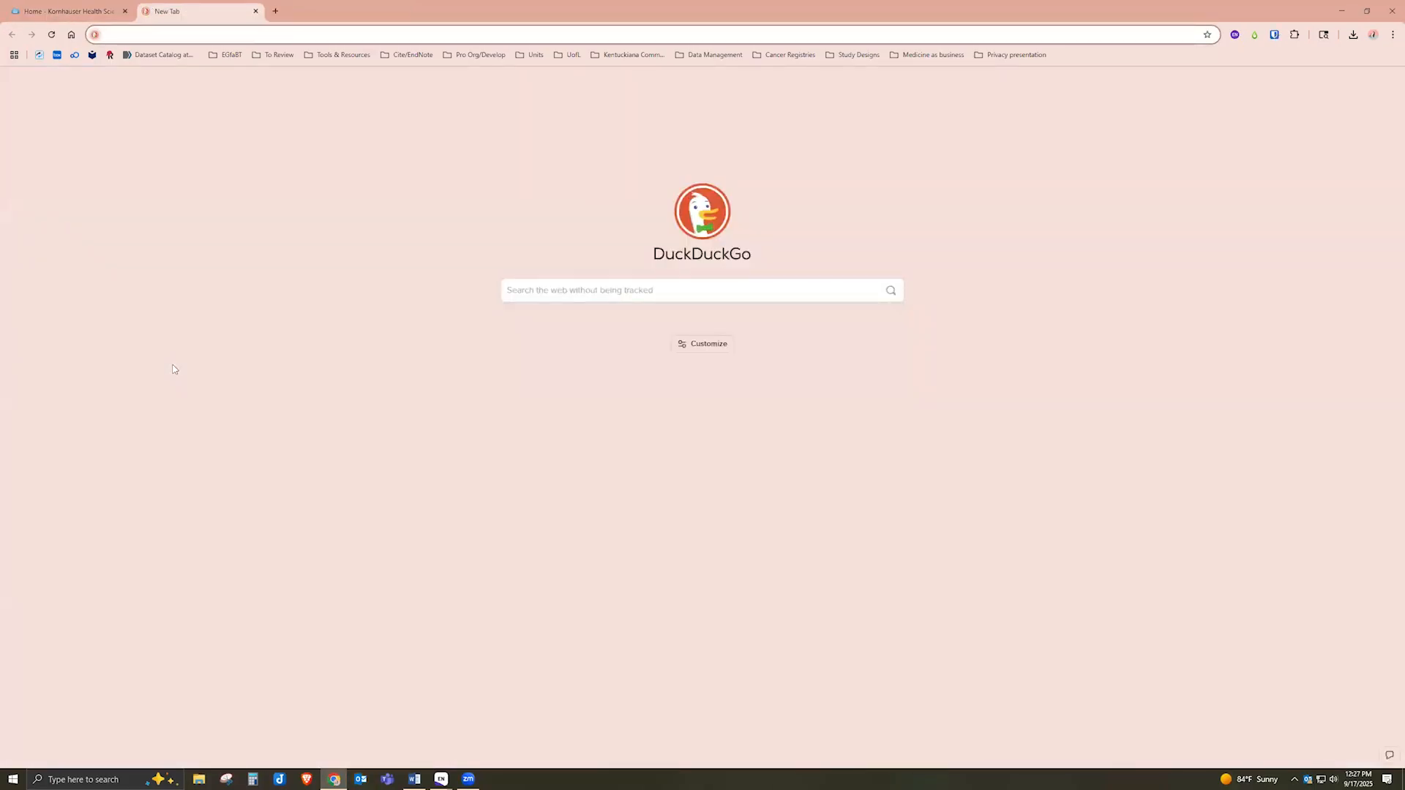
text(www)
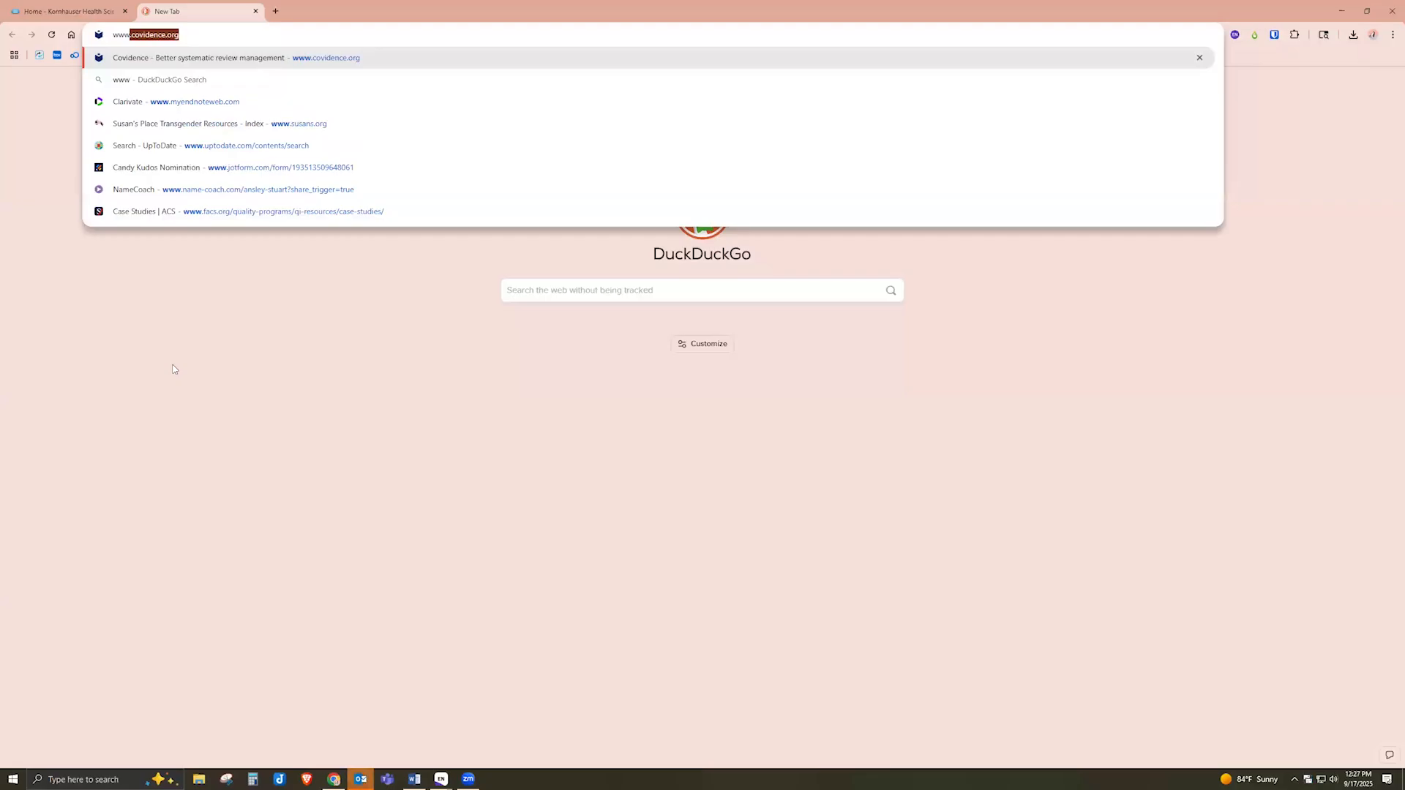
text(.my)
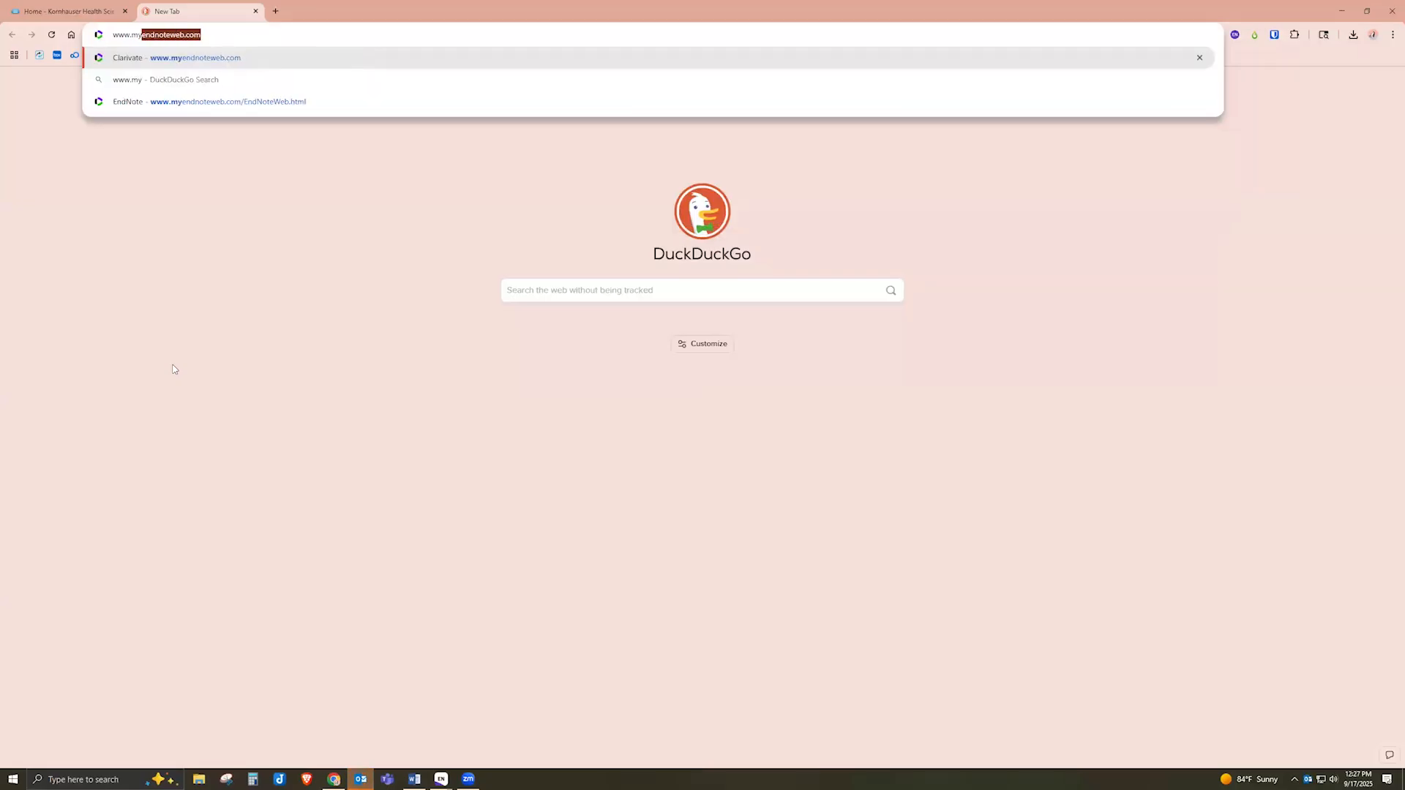
text(endn)
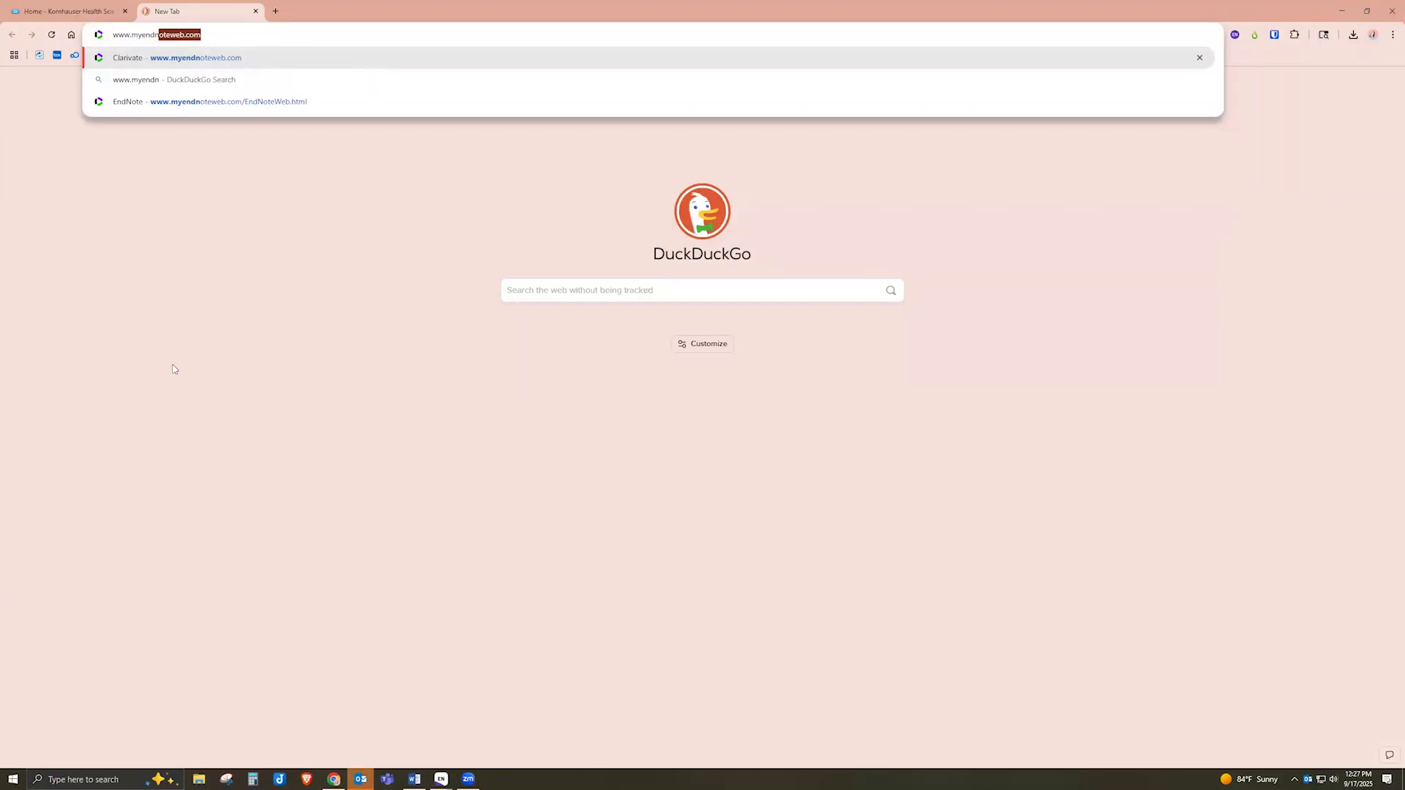
text(oteweb.com)
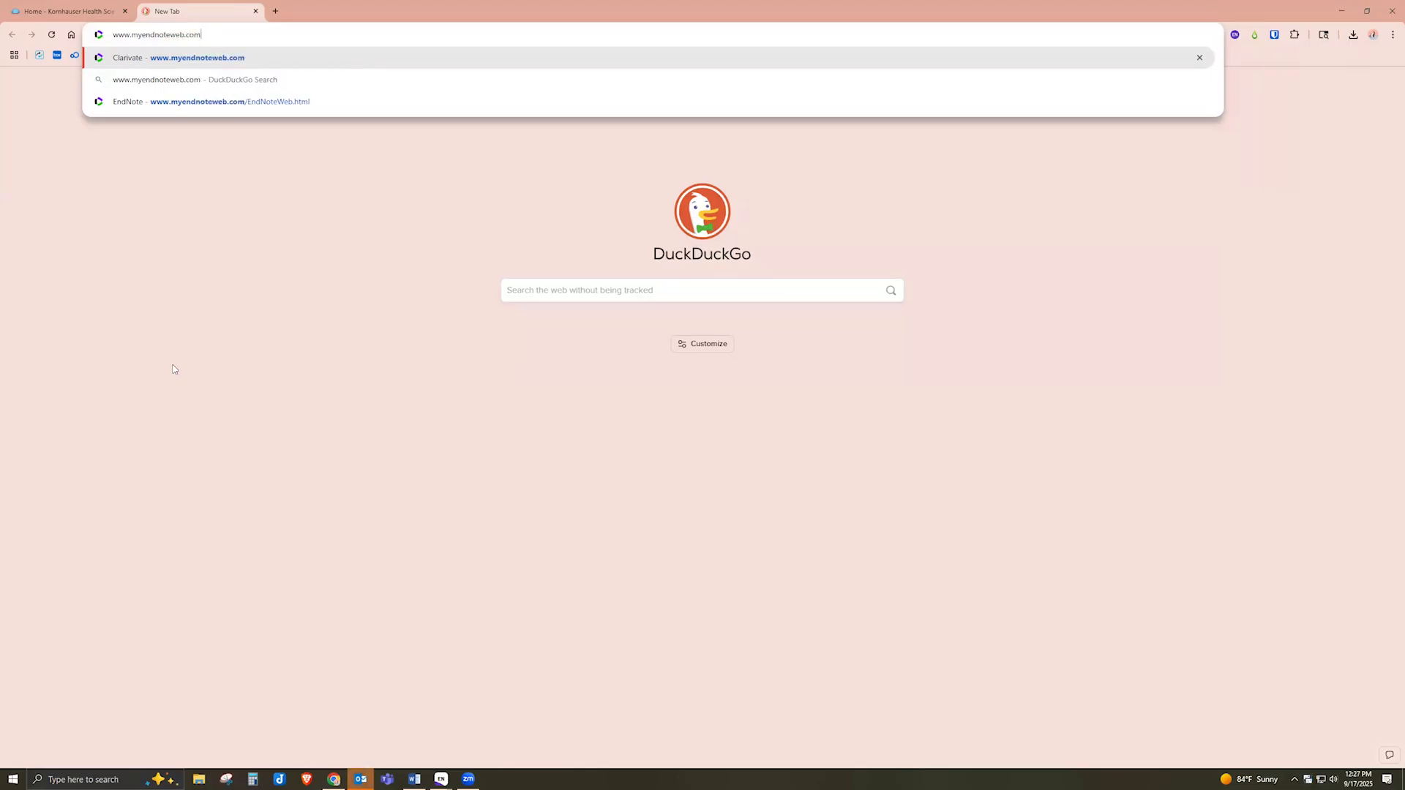
key(Return)
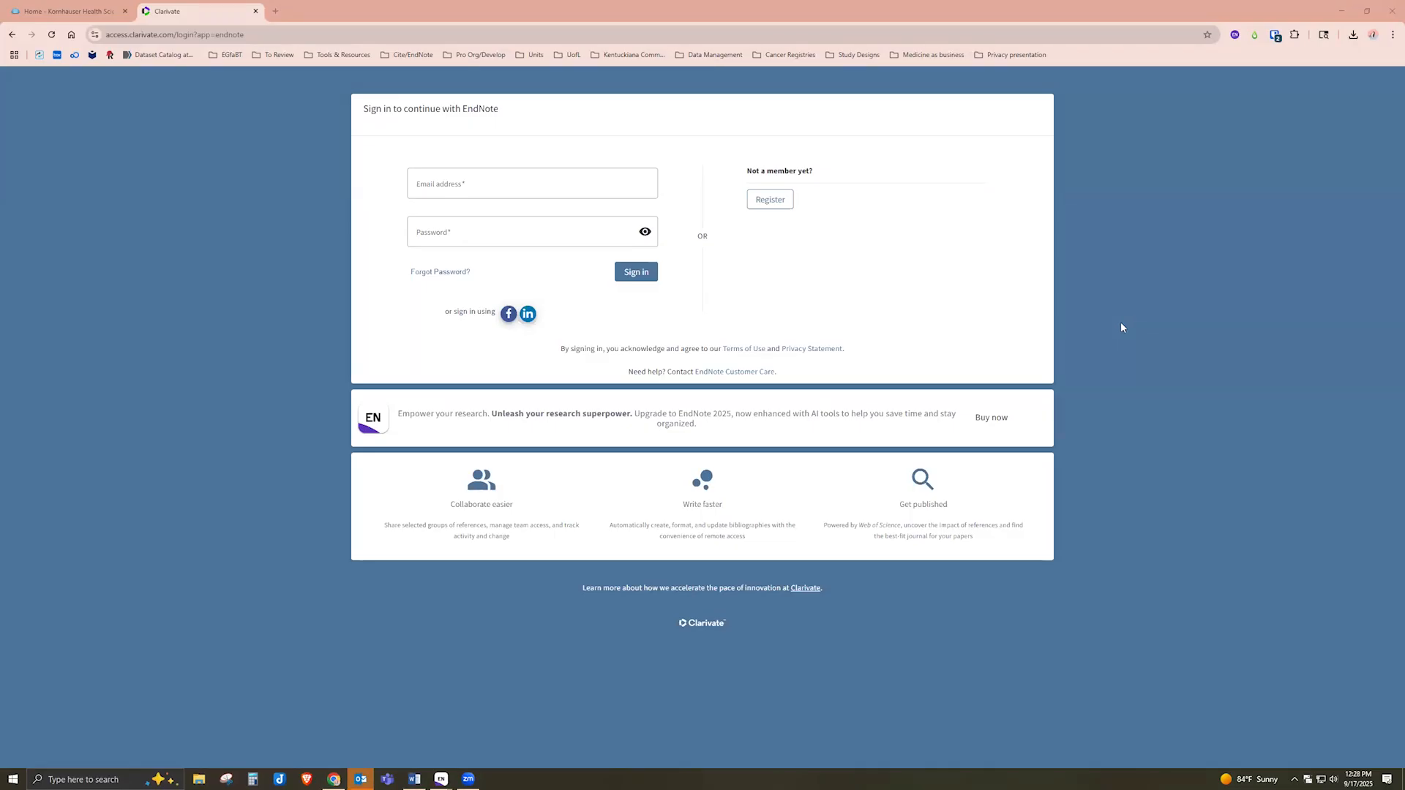
Preview the registration form, then sign in to EndNote Web with the saved account
click(770, 204)
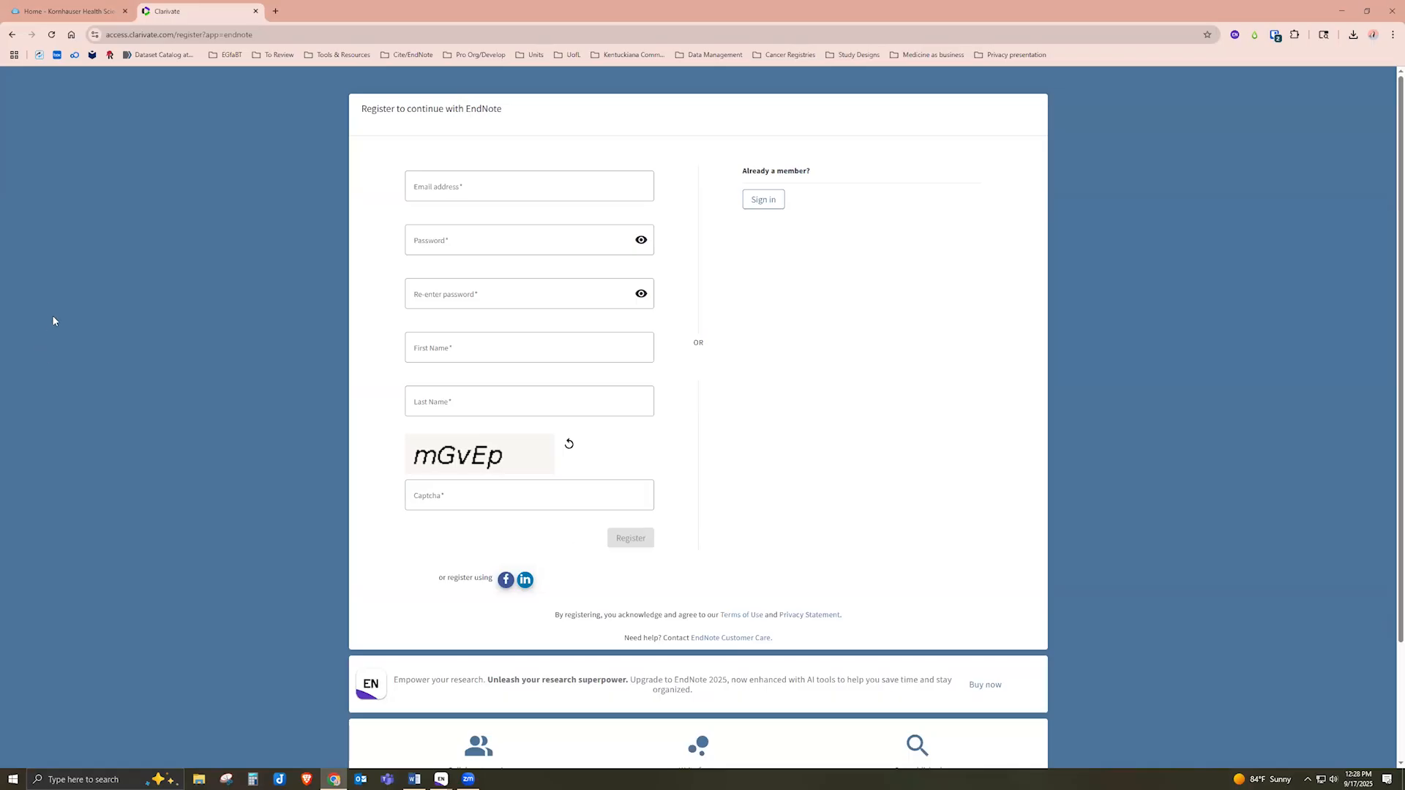
click(12, 34)
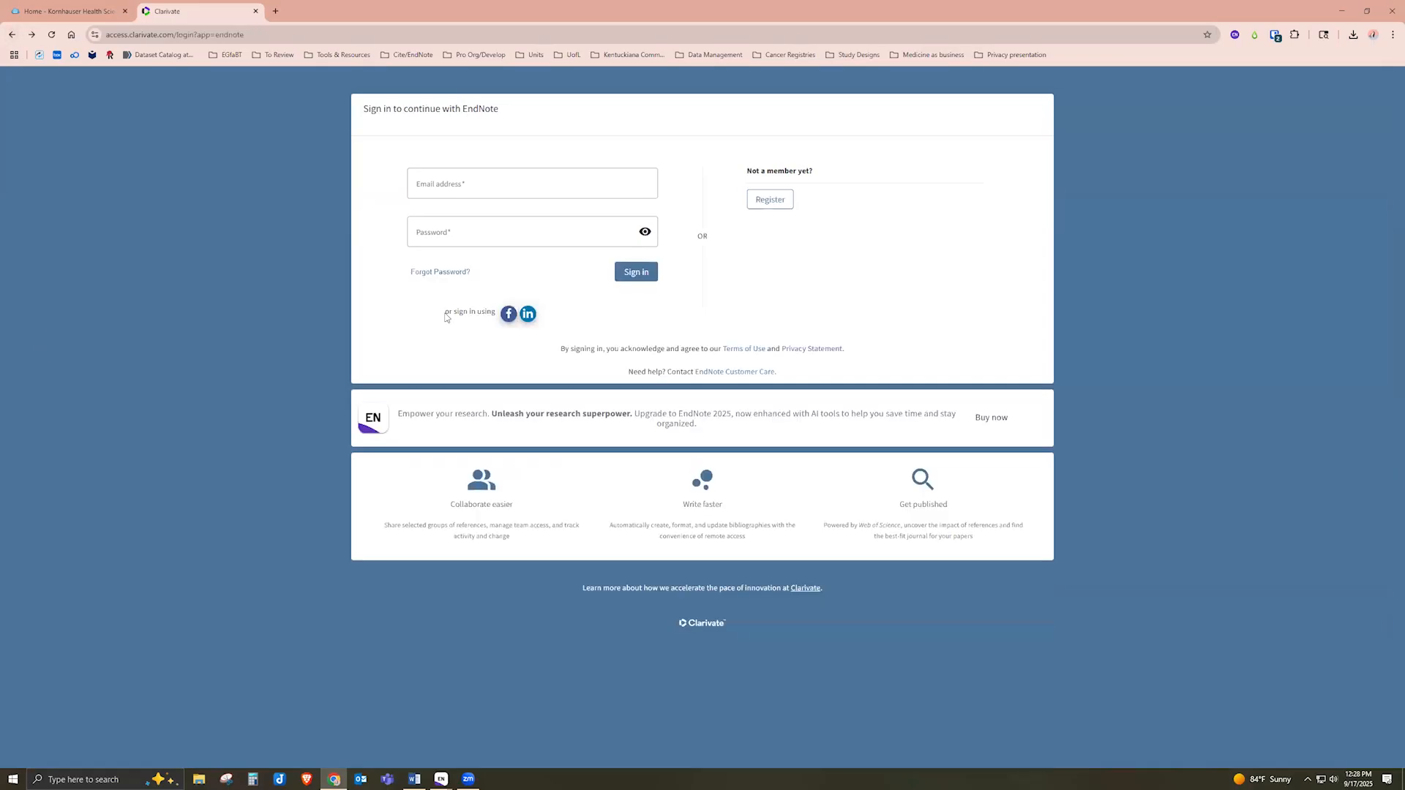
click(525, 188)
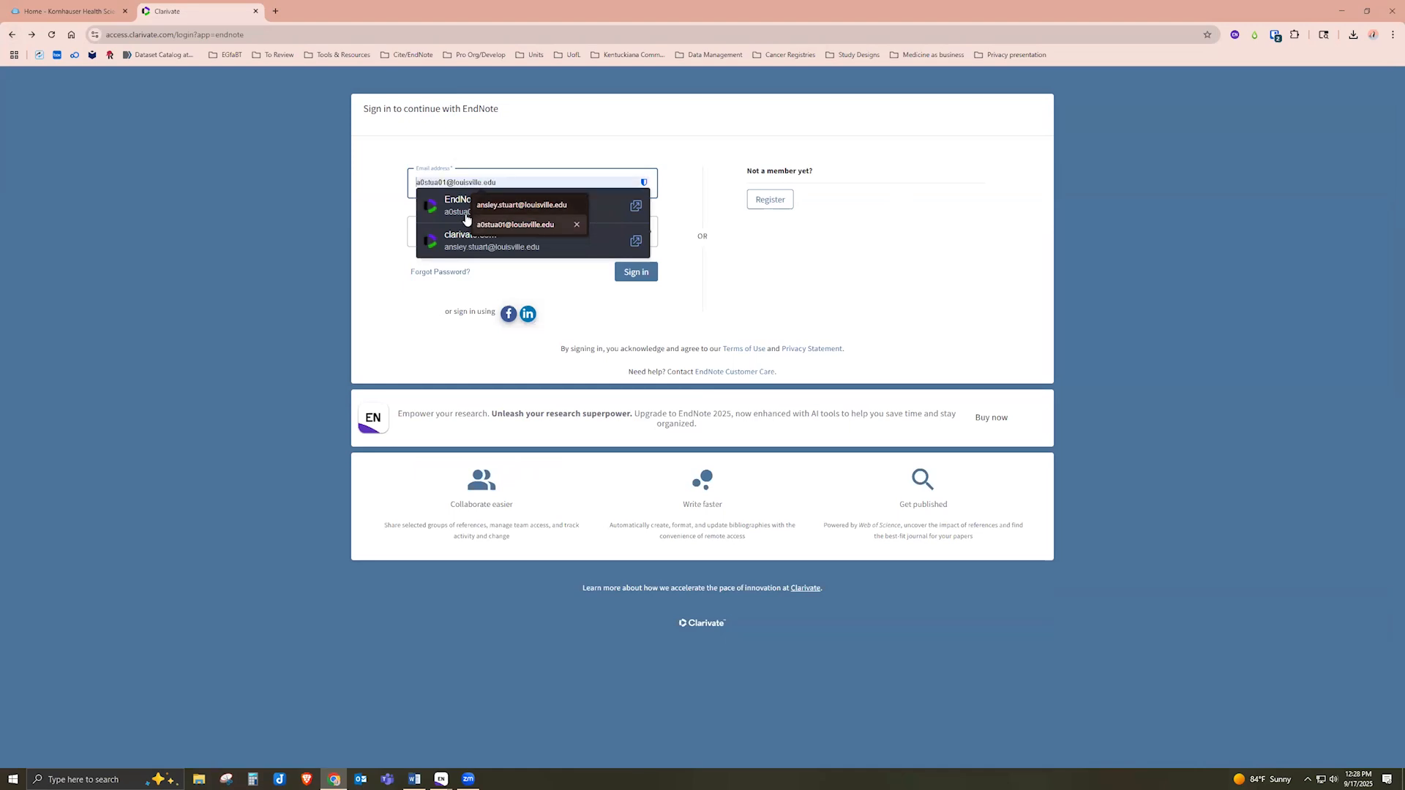
click(461, 213)
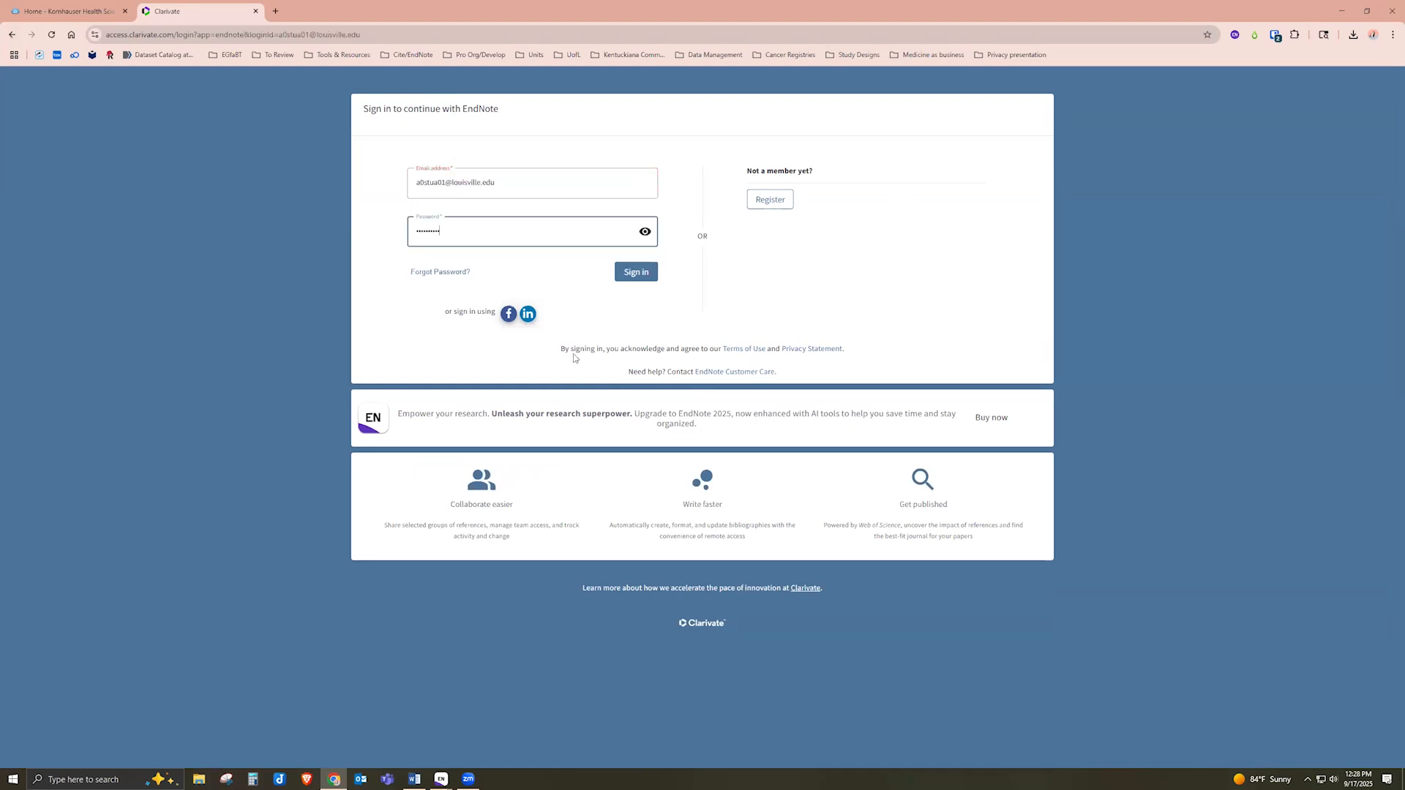
click(637, 281)
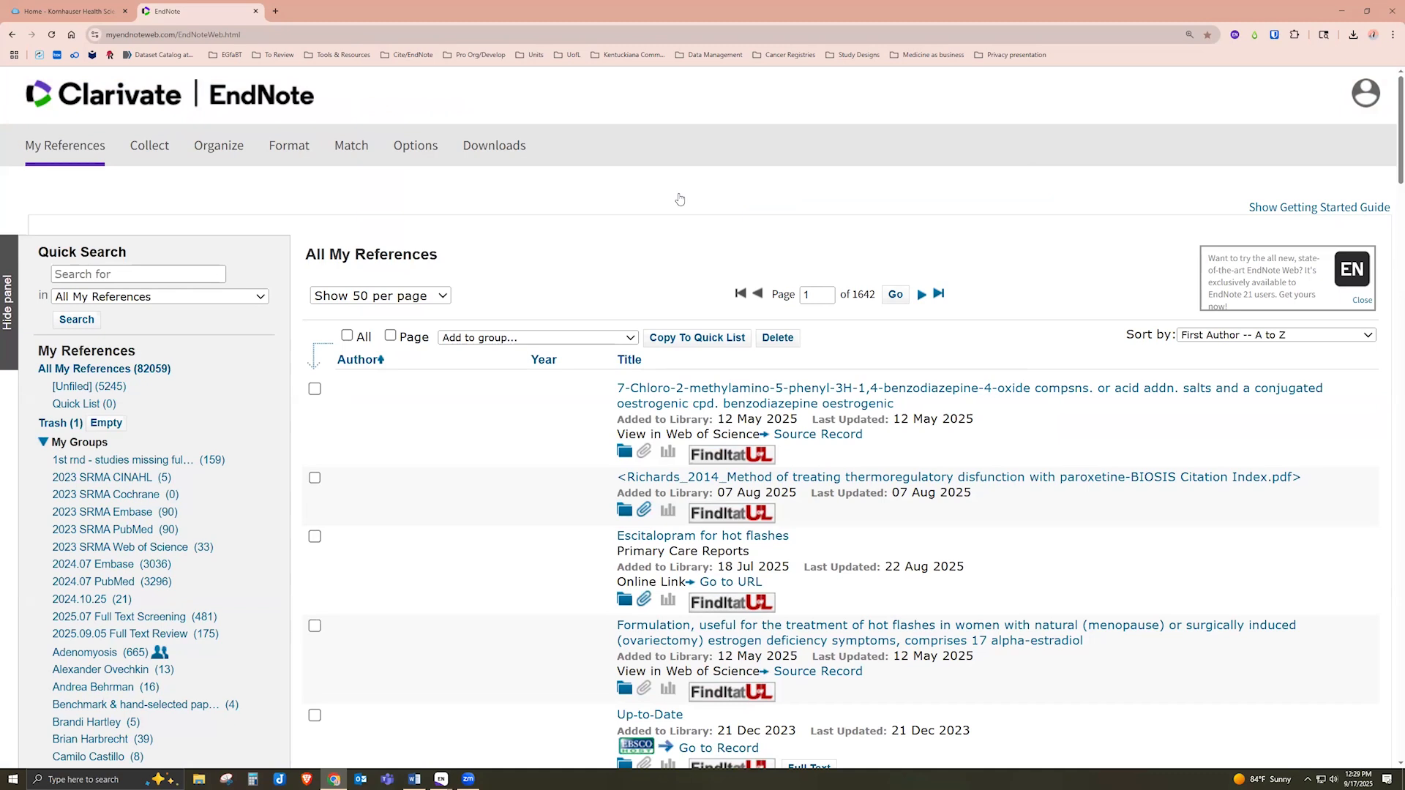
Bring the September EndNote Library window forward and browse the File and Edit menus
mouse_move(443, 779)
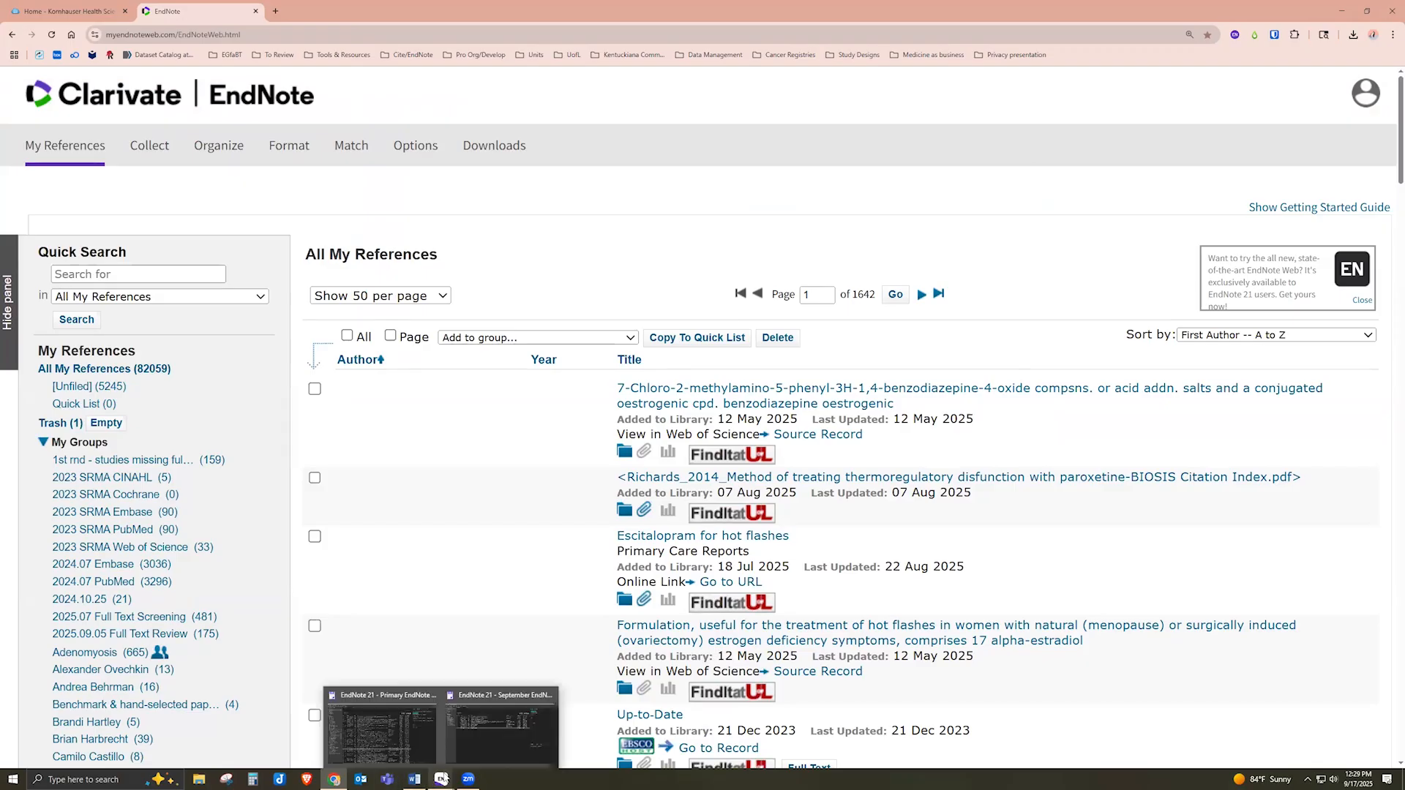
click(480, 744)
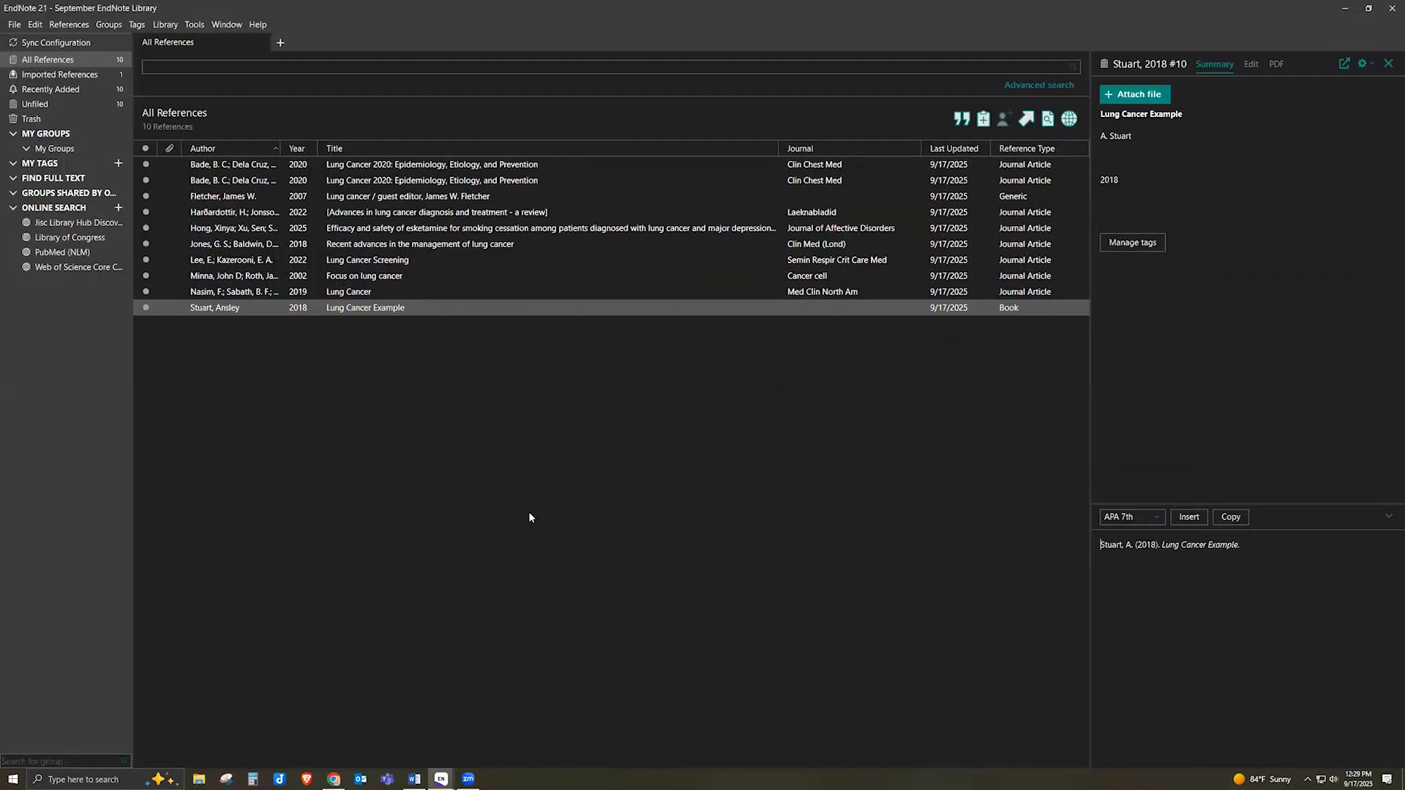
click(15, 25)
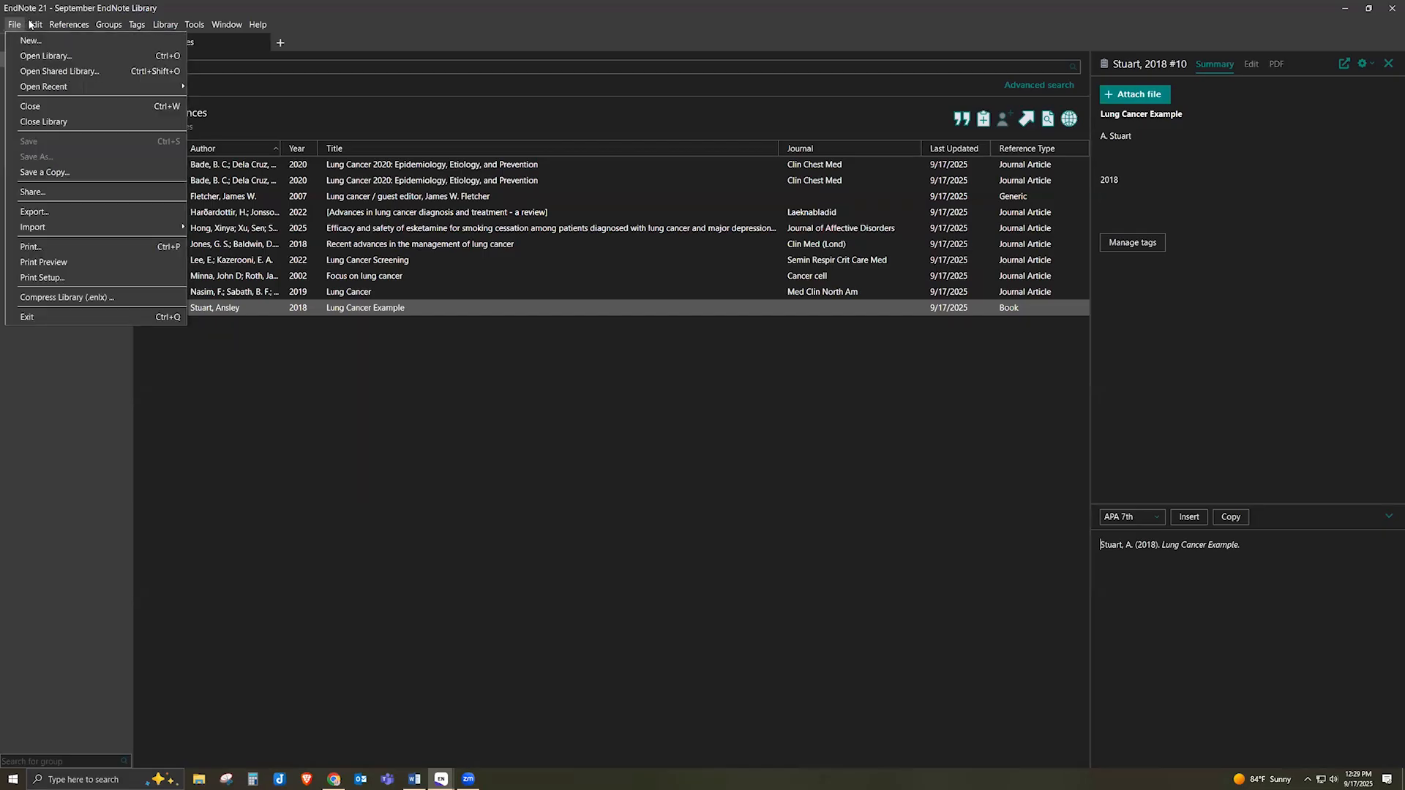
mouse_move(32, 26)
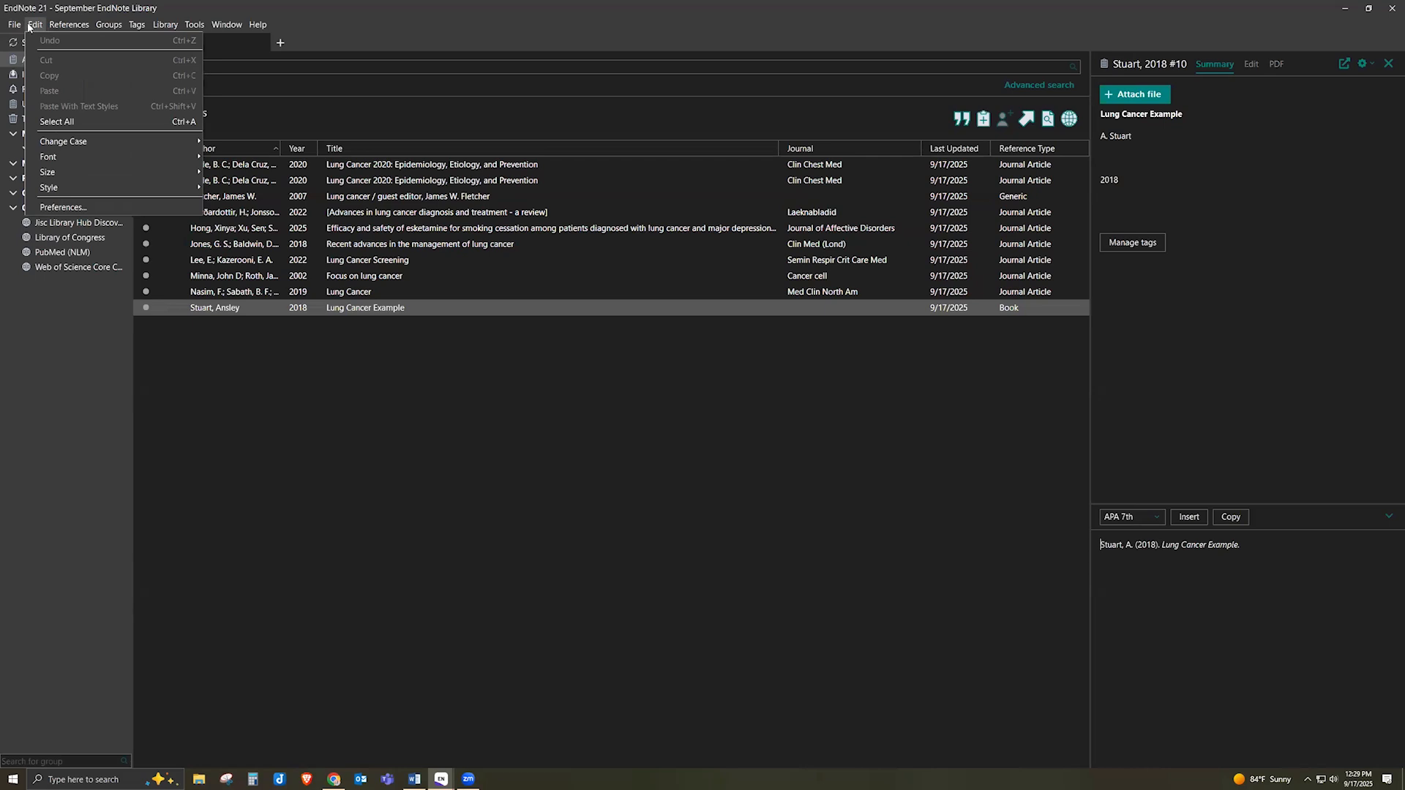
Confirm the EndNote account credentials in Sync preferences, then bring up the library's Sync Configuration page
click(61, 208)
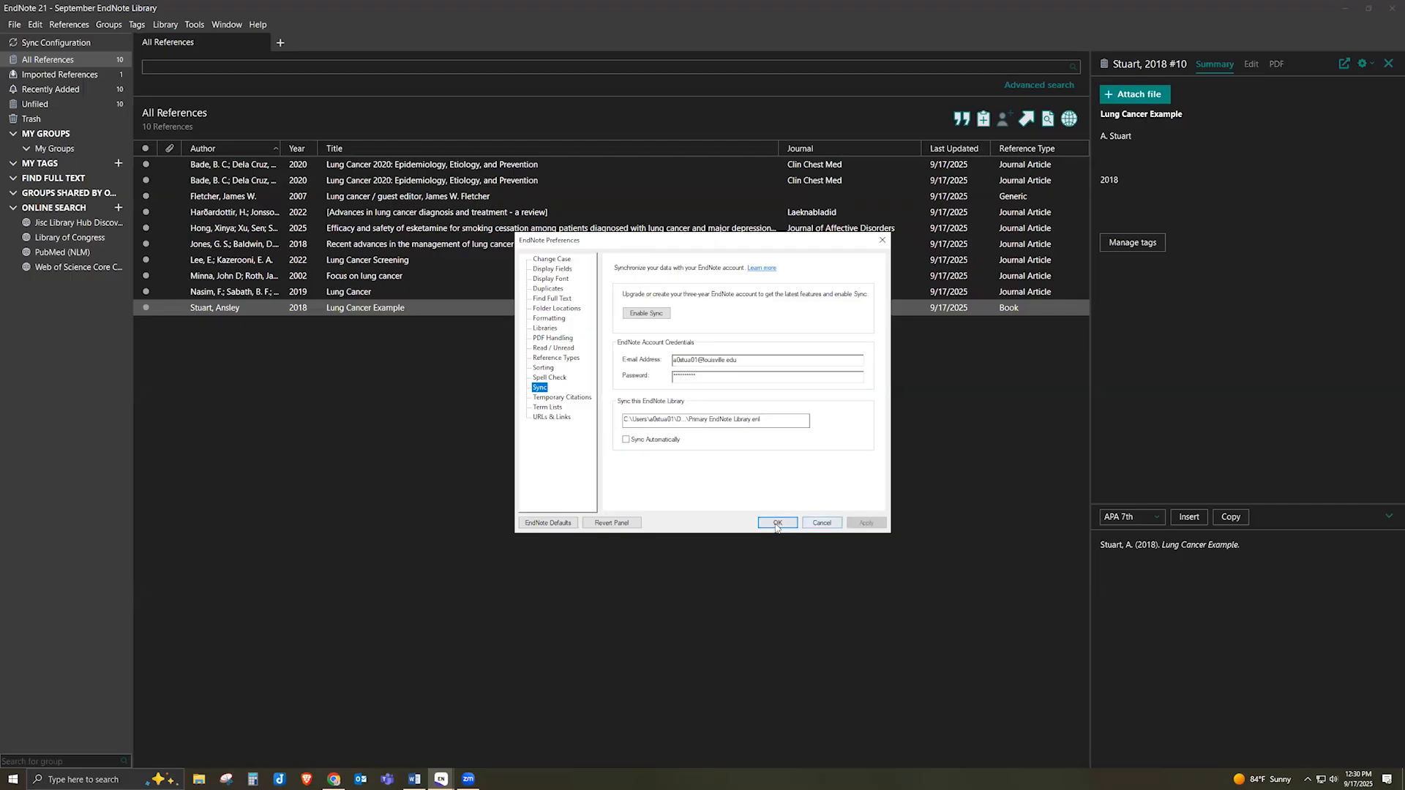
click(884, 241)
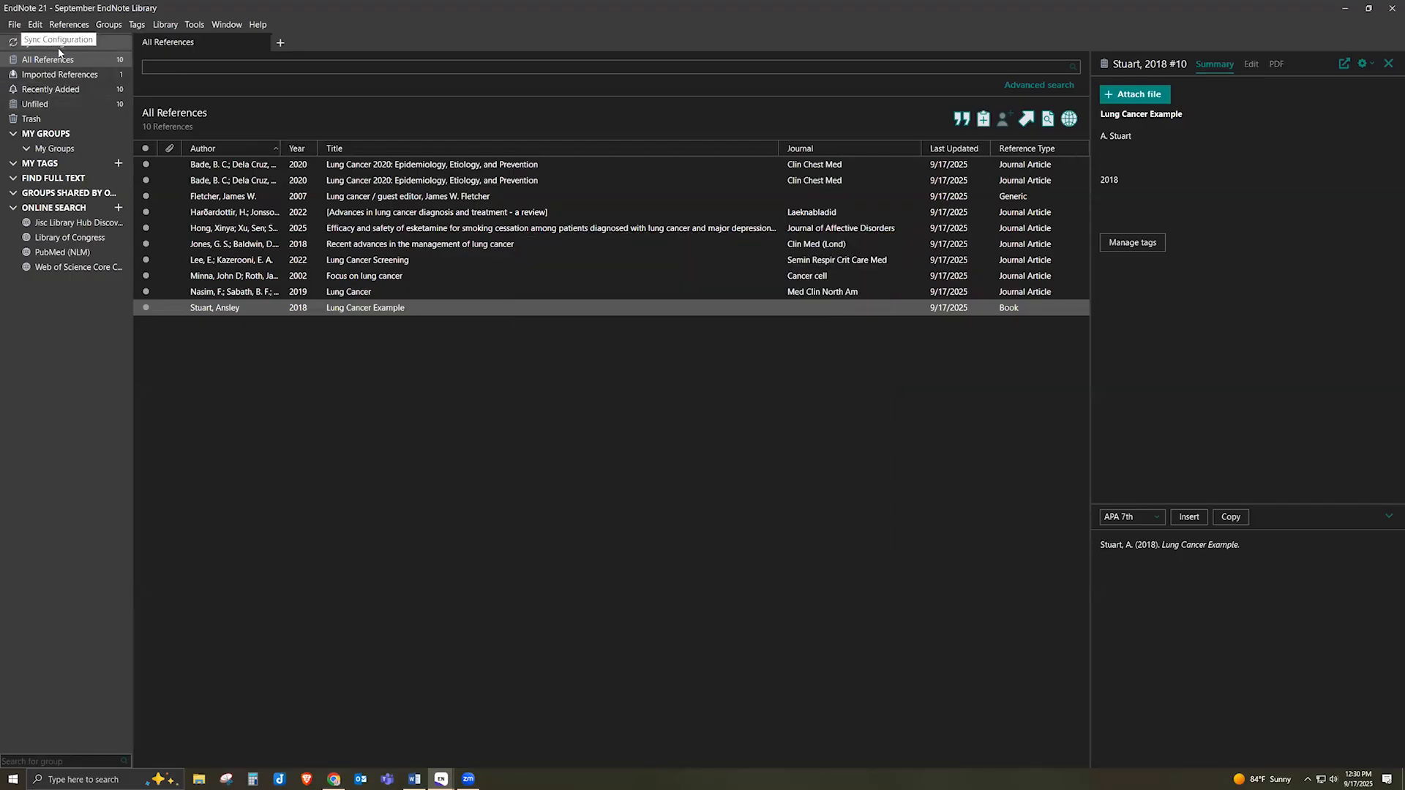
click(87, 44)
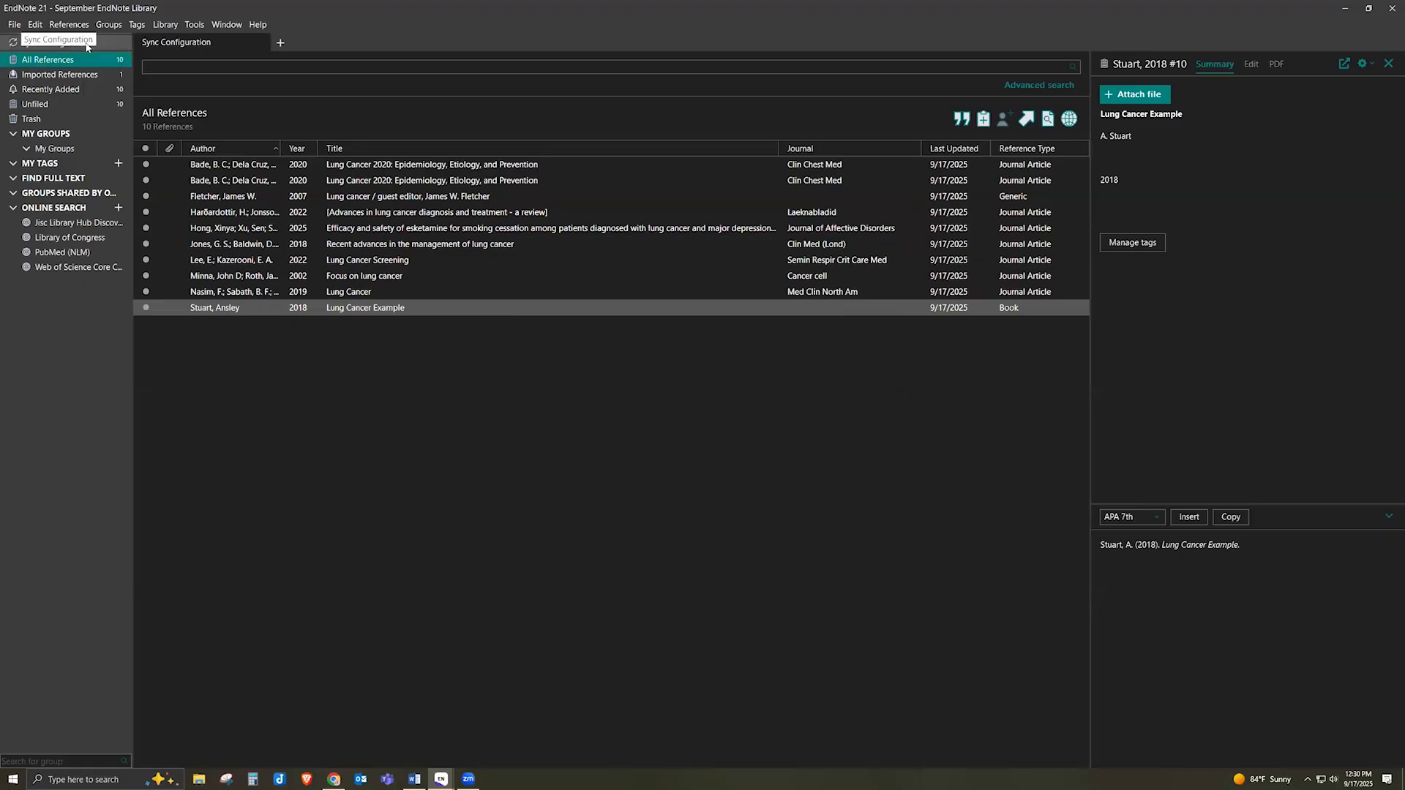
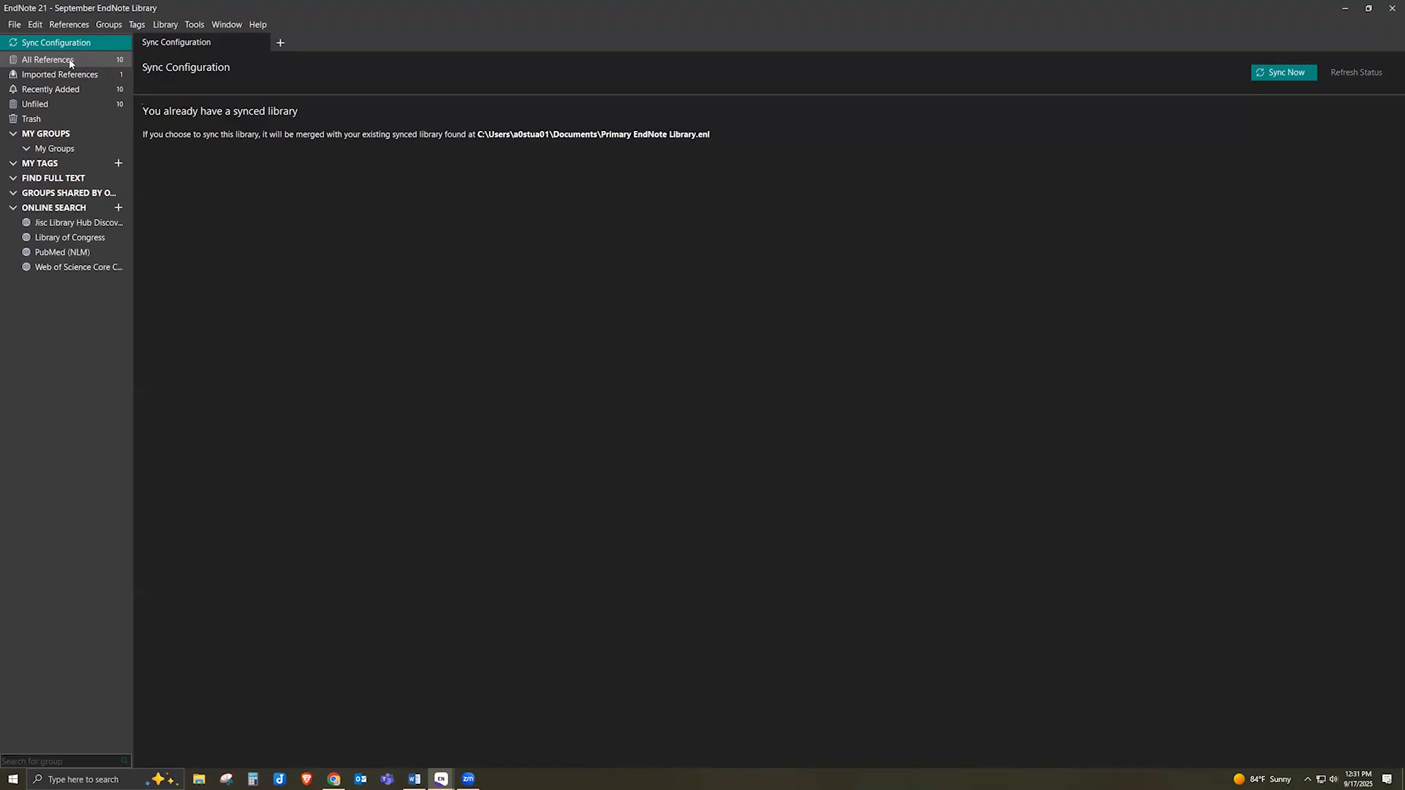
Show all 10 references in the September library, including the 2018 'Lung Cancer Example' book
click(71, 62)
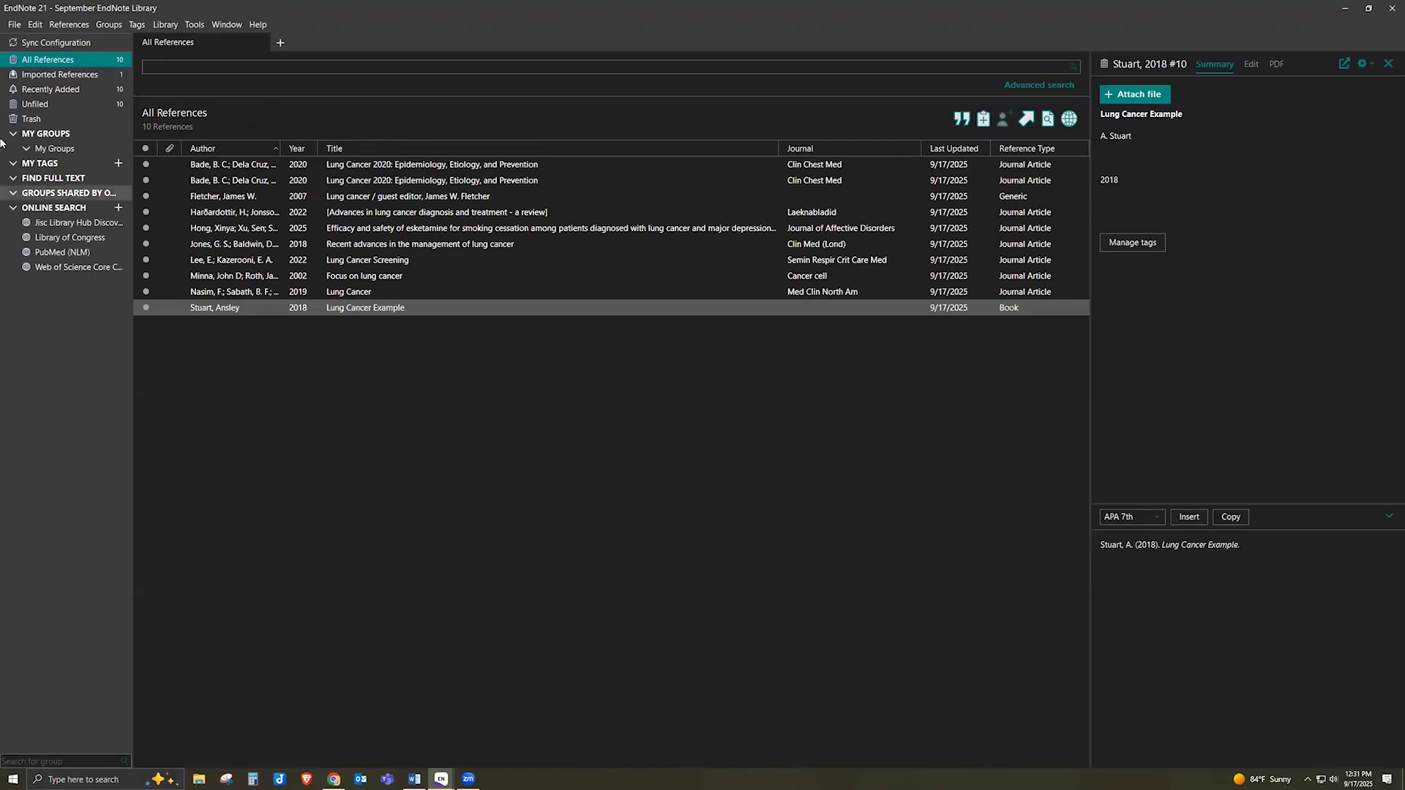
click(34, 25)
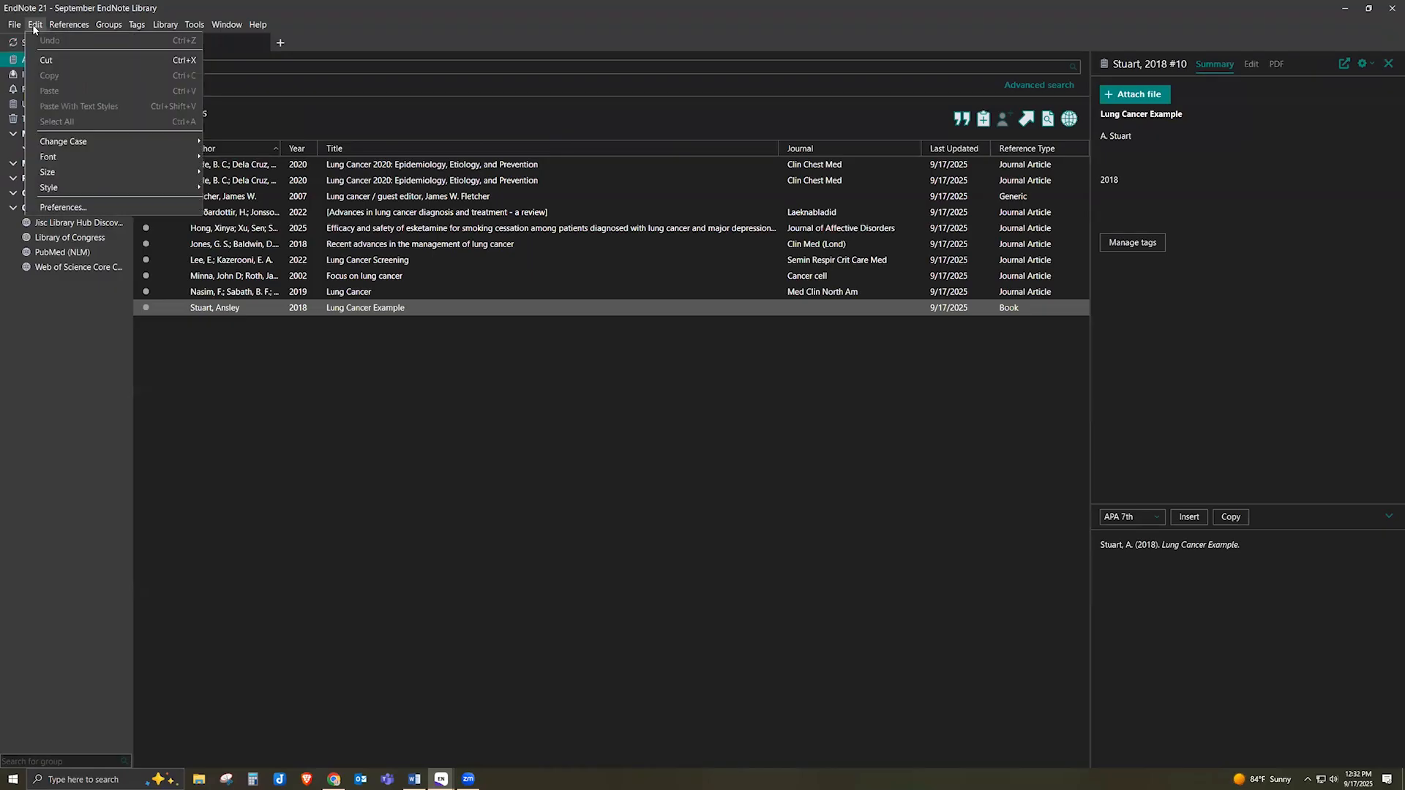
click(71, 209)
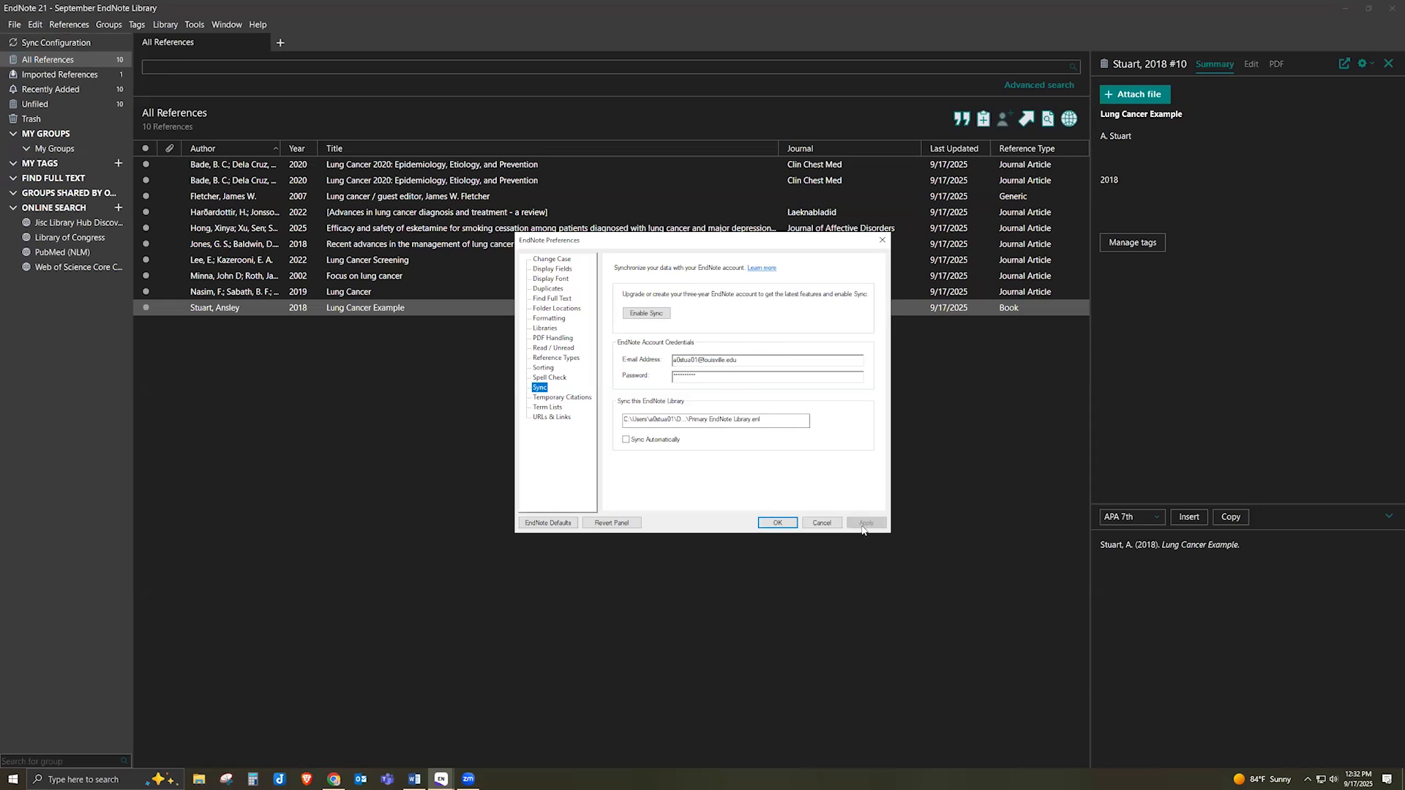
click(777, 522)
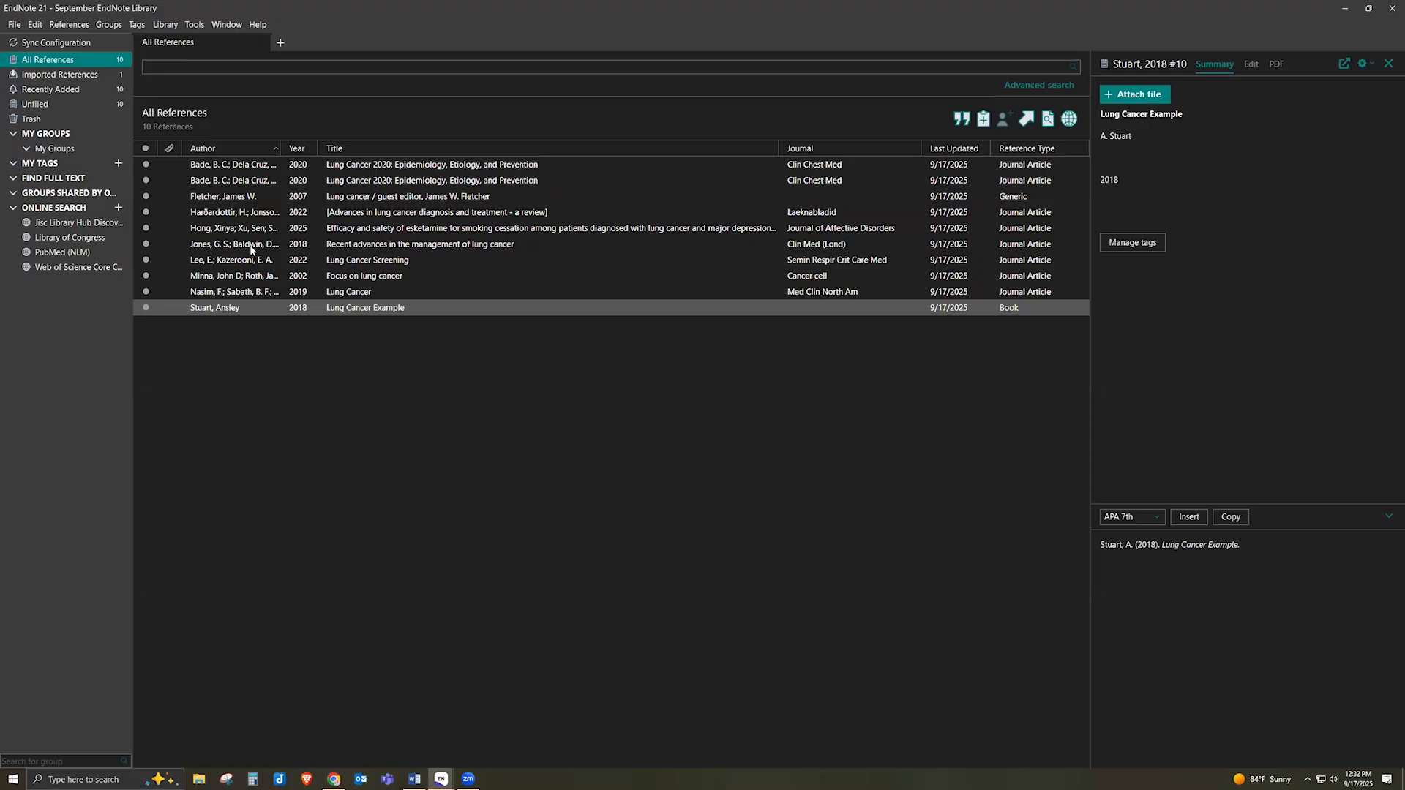
Display the Sync Configuration page, which reports an existing synced library this one would merge into
click(92, 49)
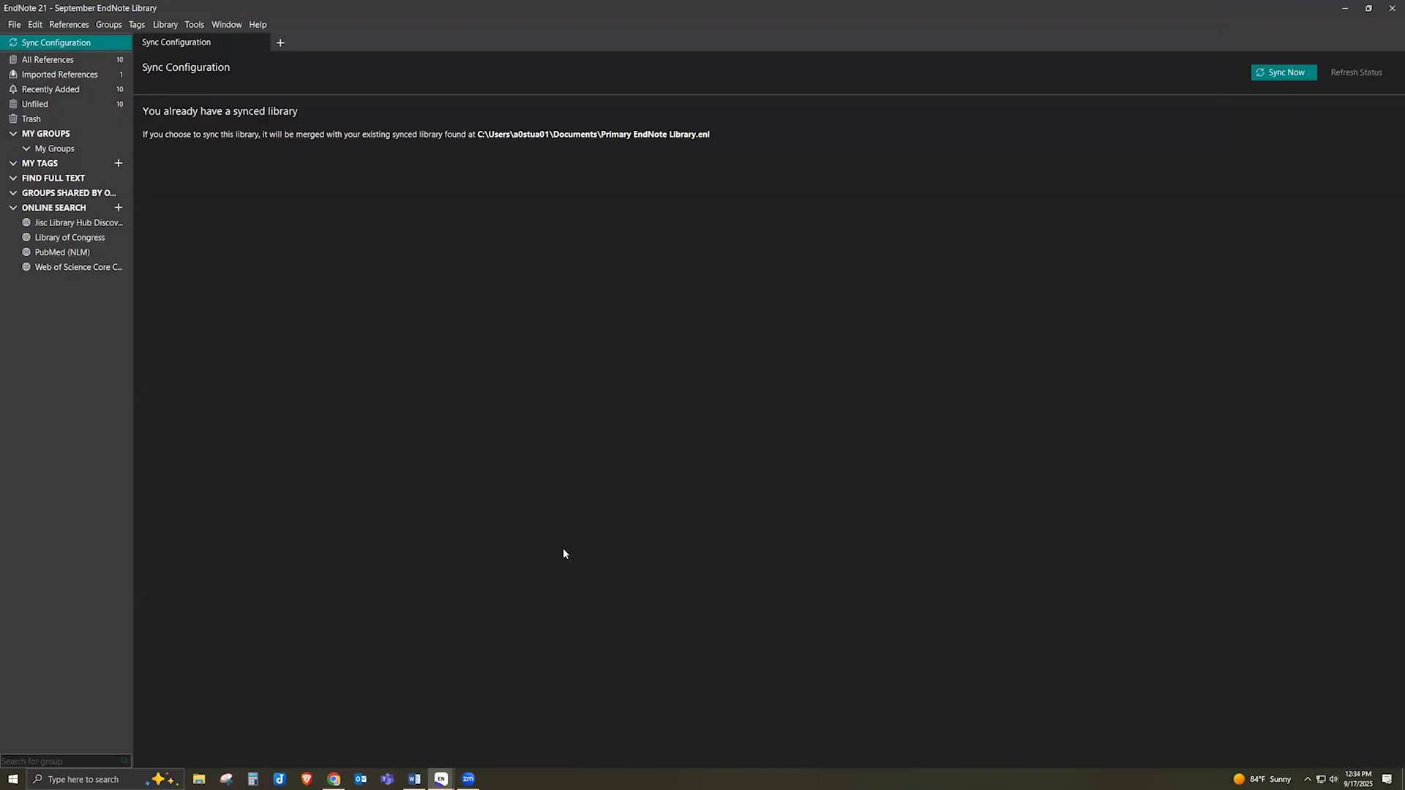
Check the Sync preferences, cancel without changes, and go back to the All References list
click(34, 27)
click(98, 210)
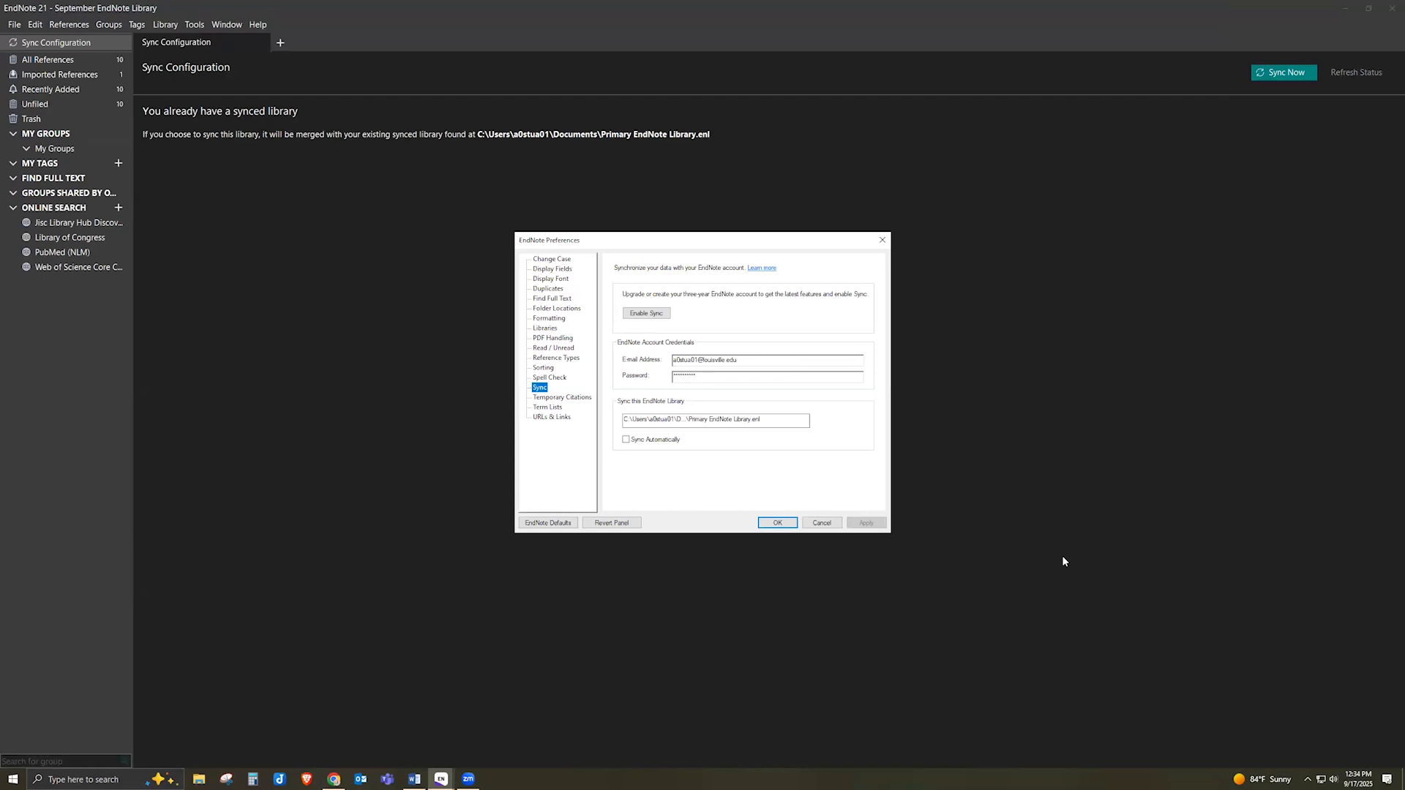
click(838, 523)
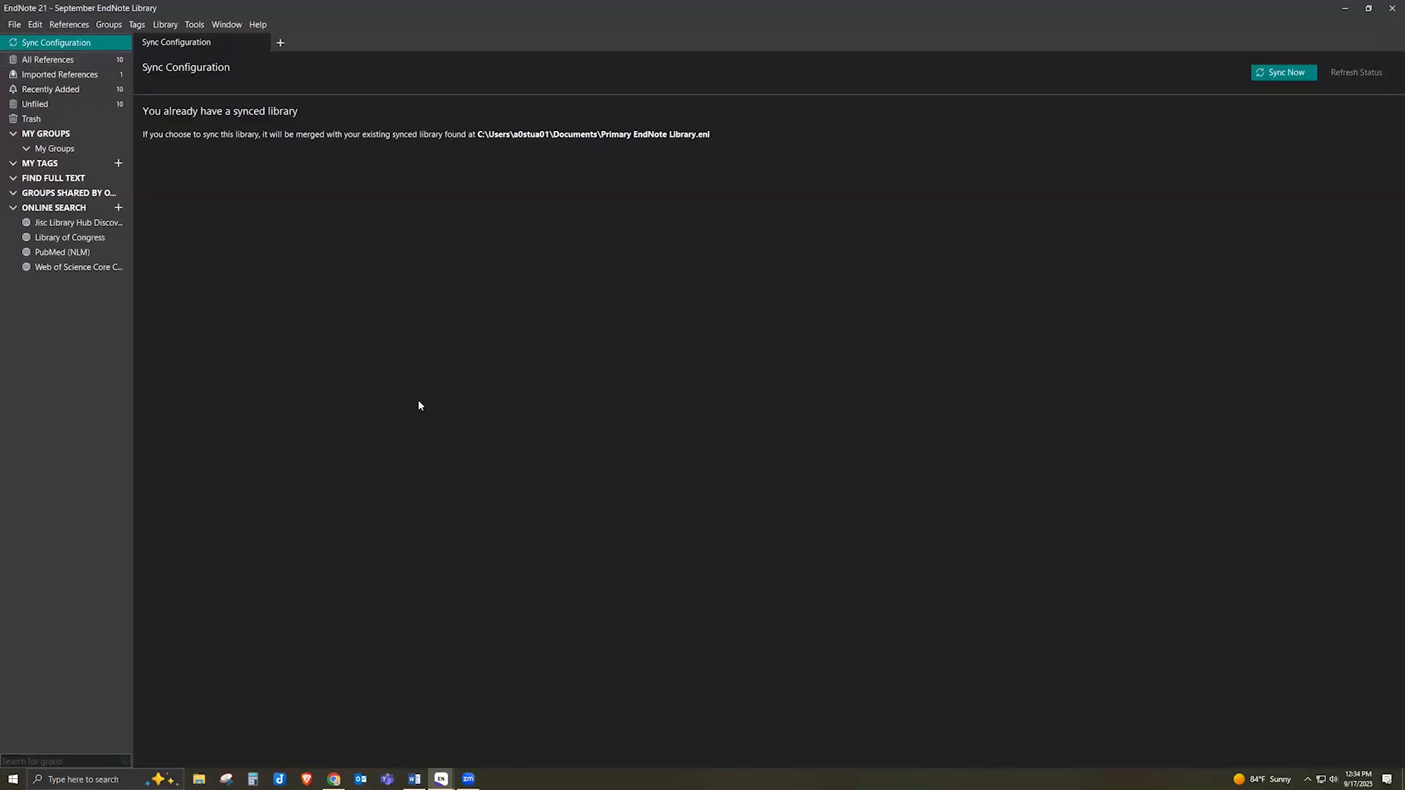
click(38, 57)
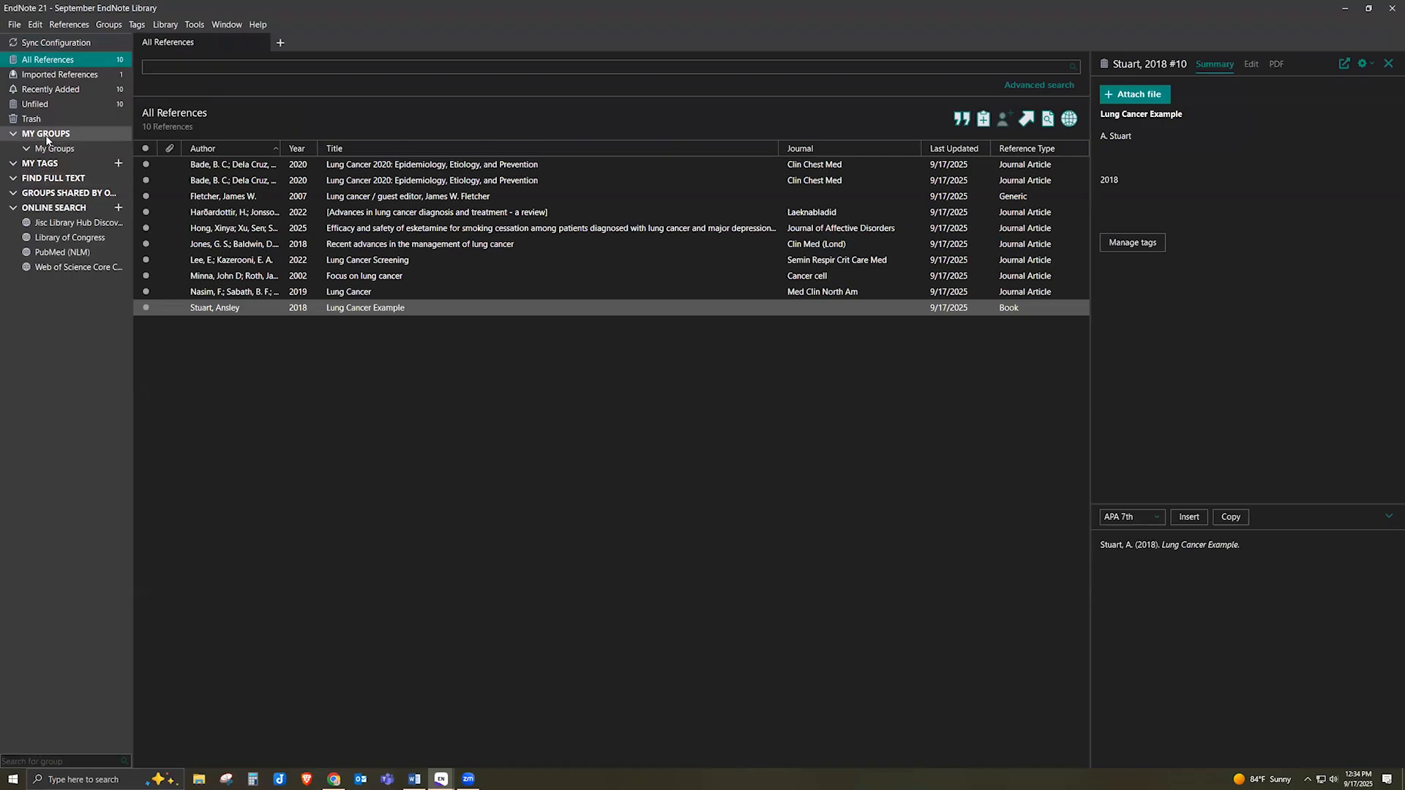
Create an empty group named 'Lung Cancer' under My Groups, then return to All References
right_click(47, 137)
click(76, 145)
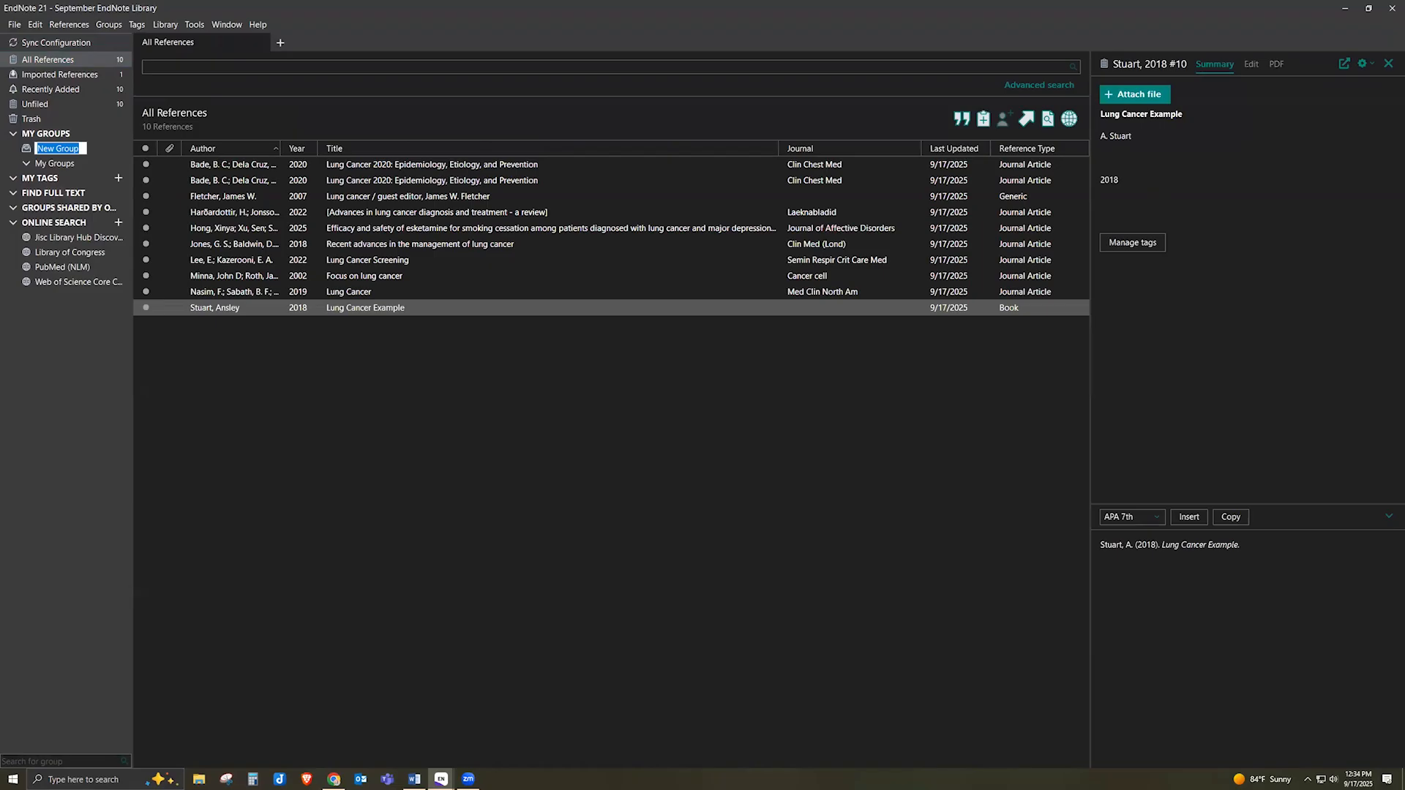
key(Return)
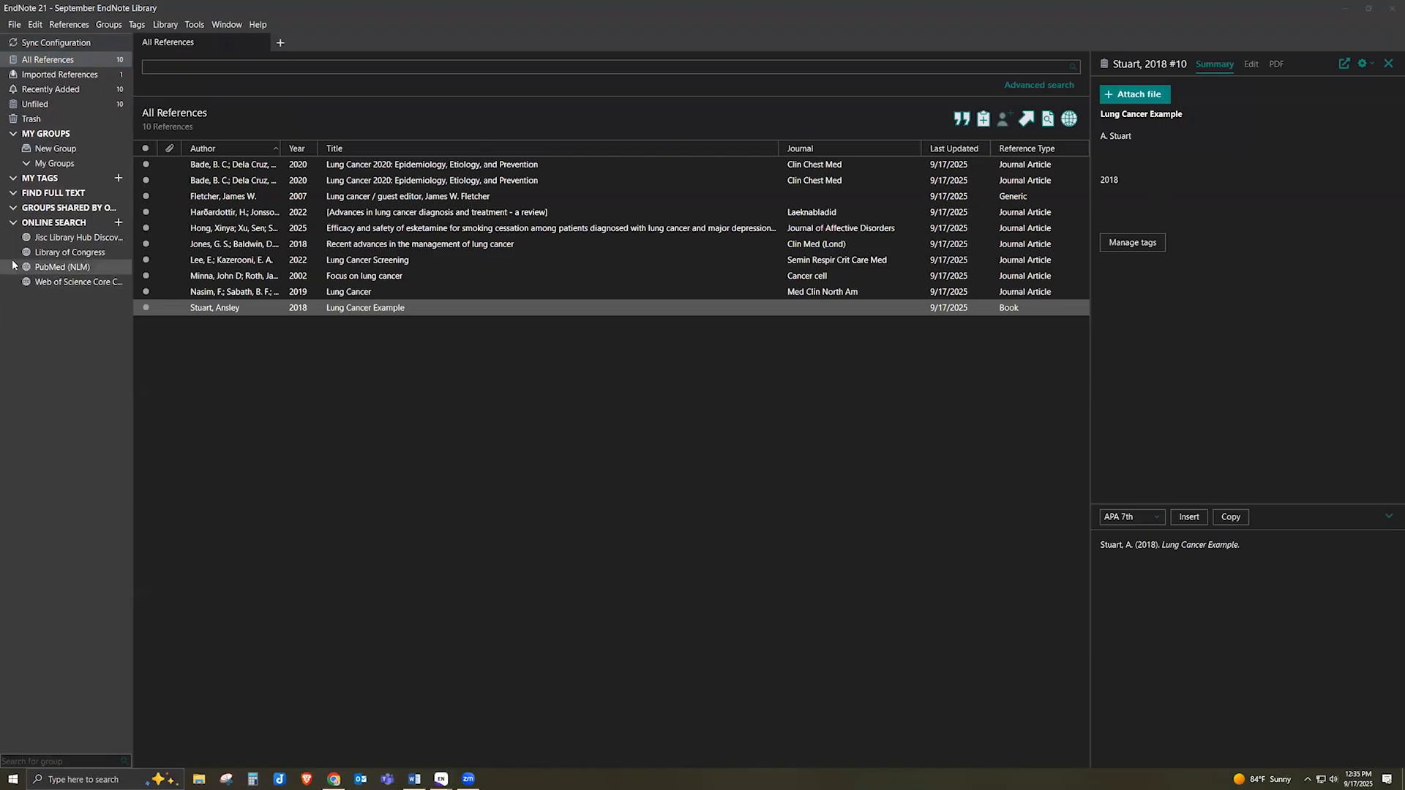
click(52, 151)
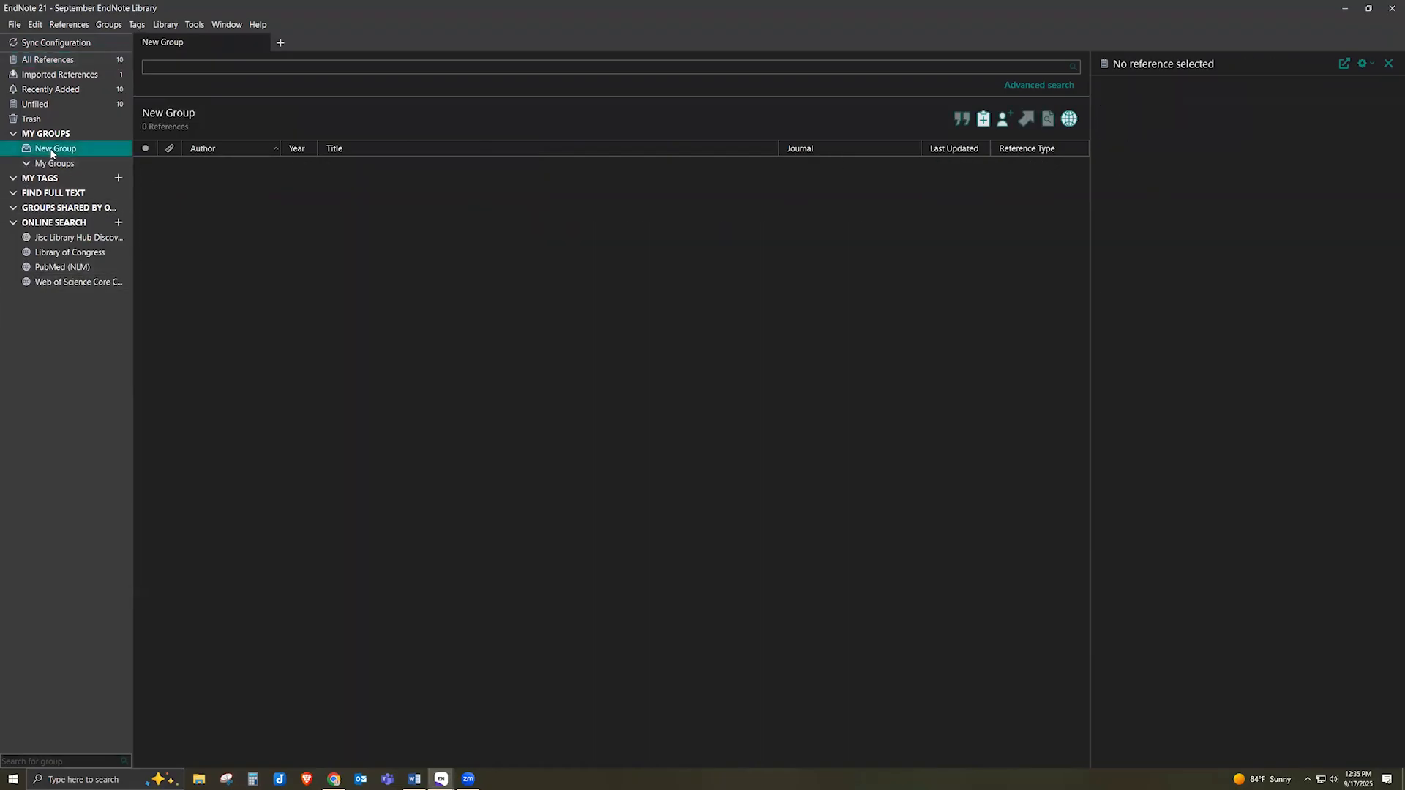
click(51, 151)
text(Lung Cancer)
key(Return)
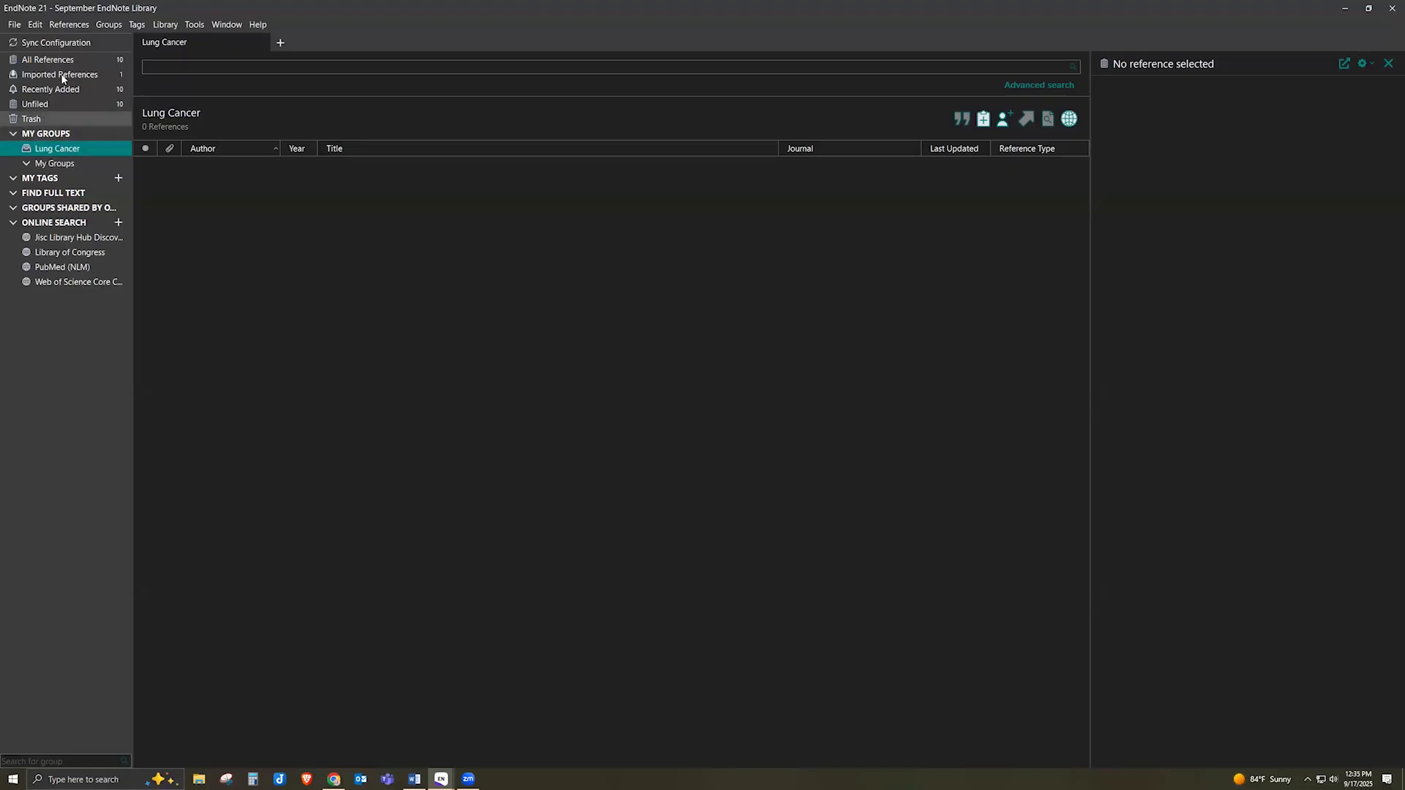
click(48, 59)
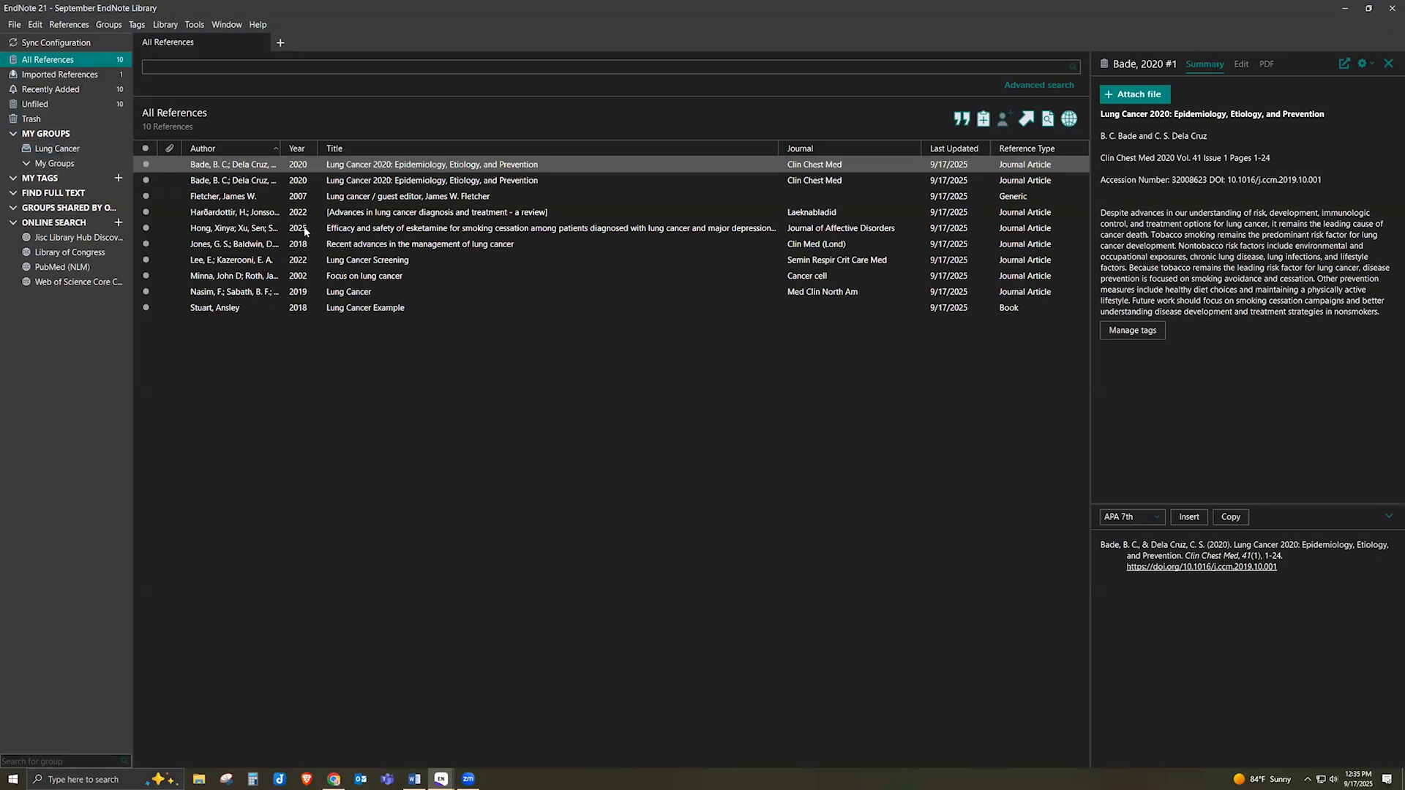
Select all ten references and drag them into the Lung Cancer group
click(262, 170)
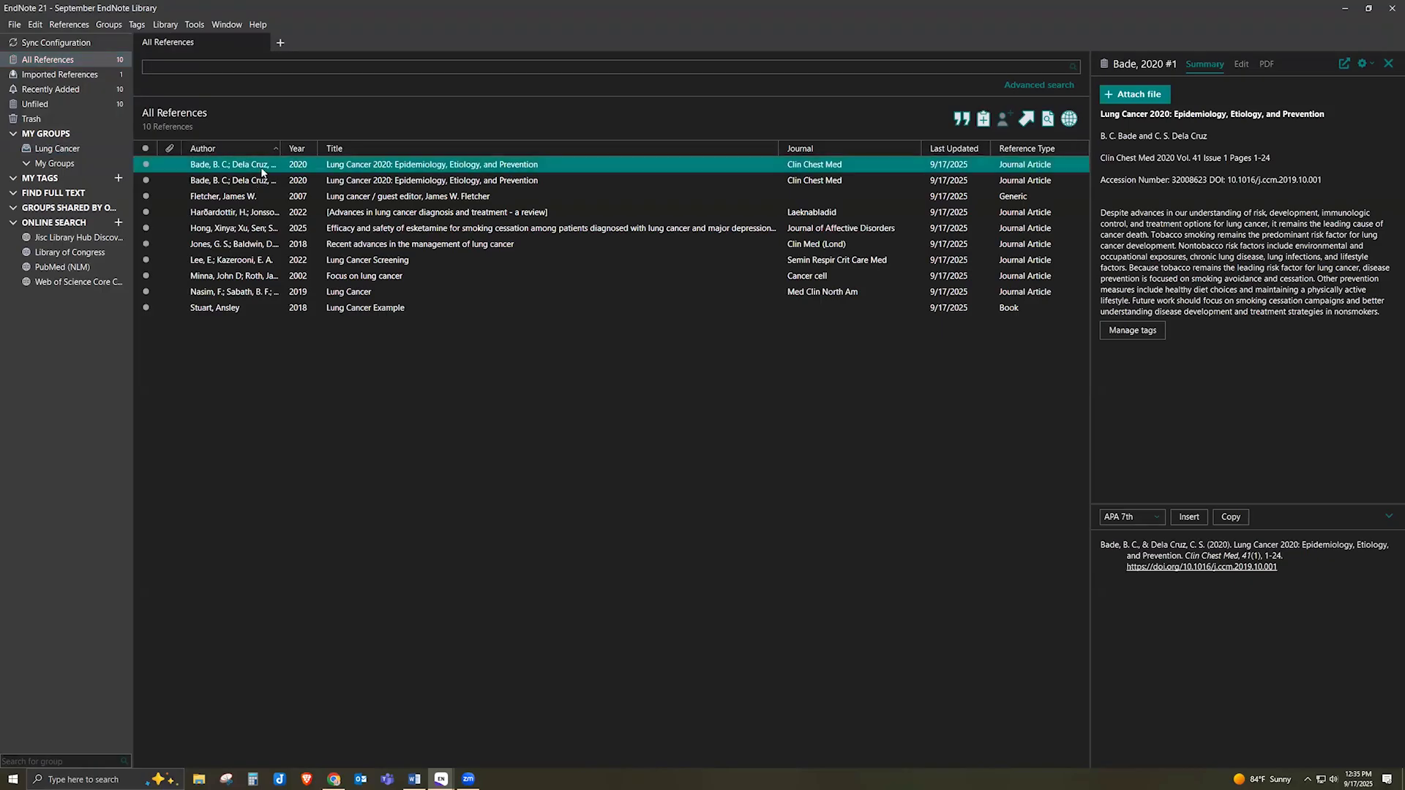
key(ctrl+a)
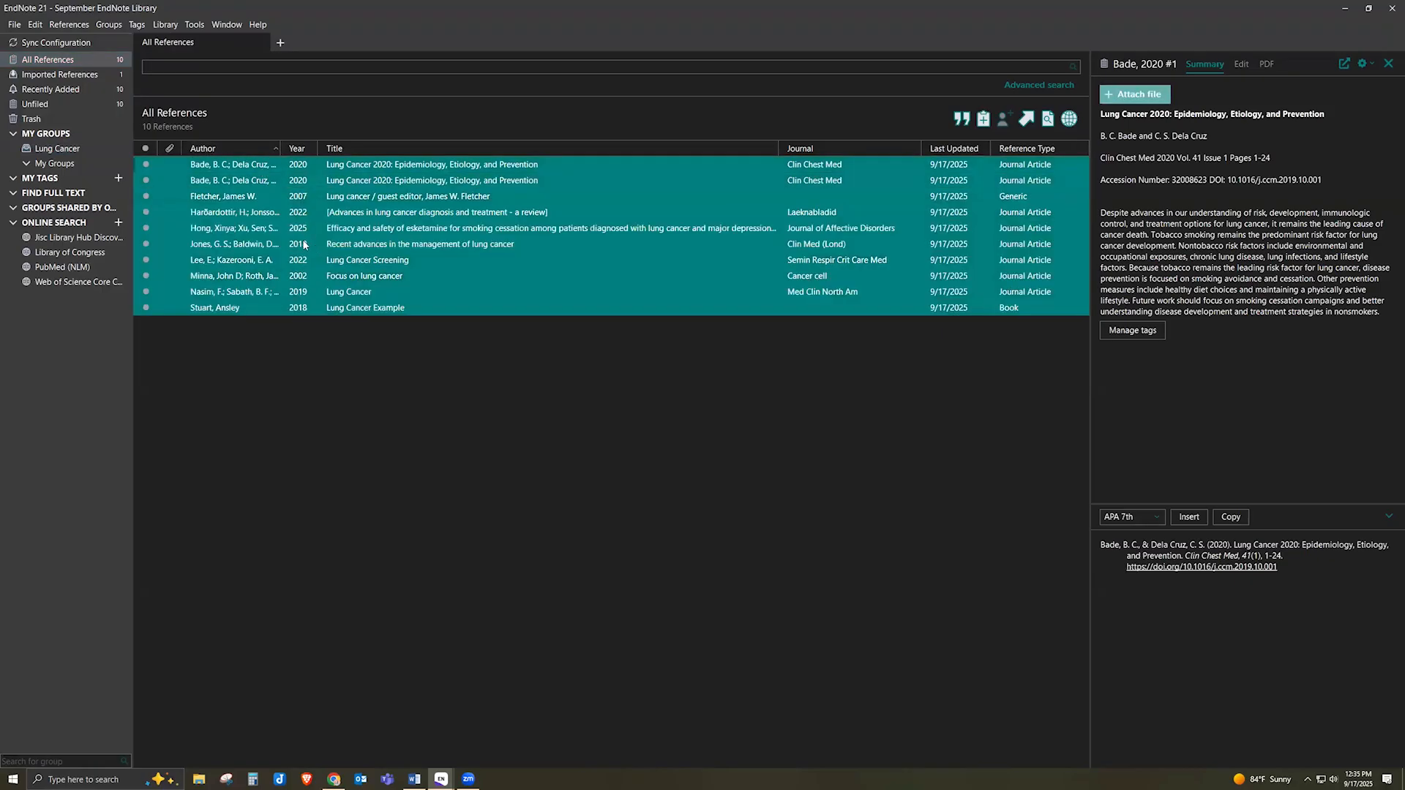
drag(305, 244, 61, 151)
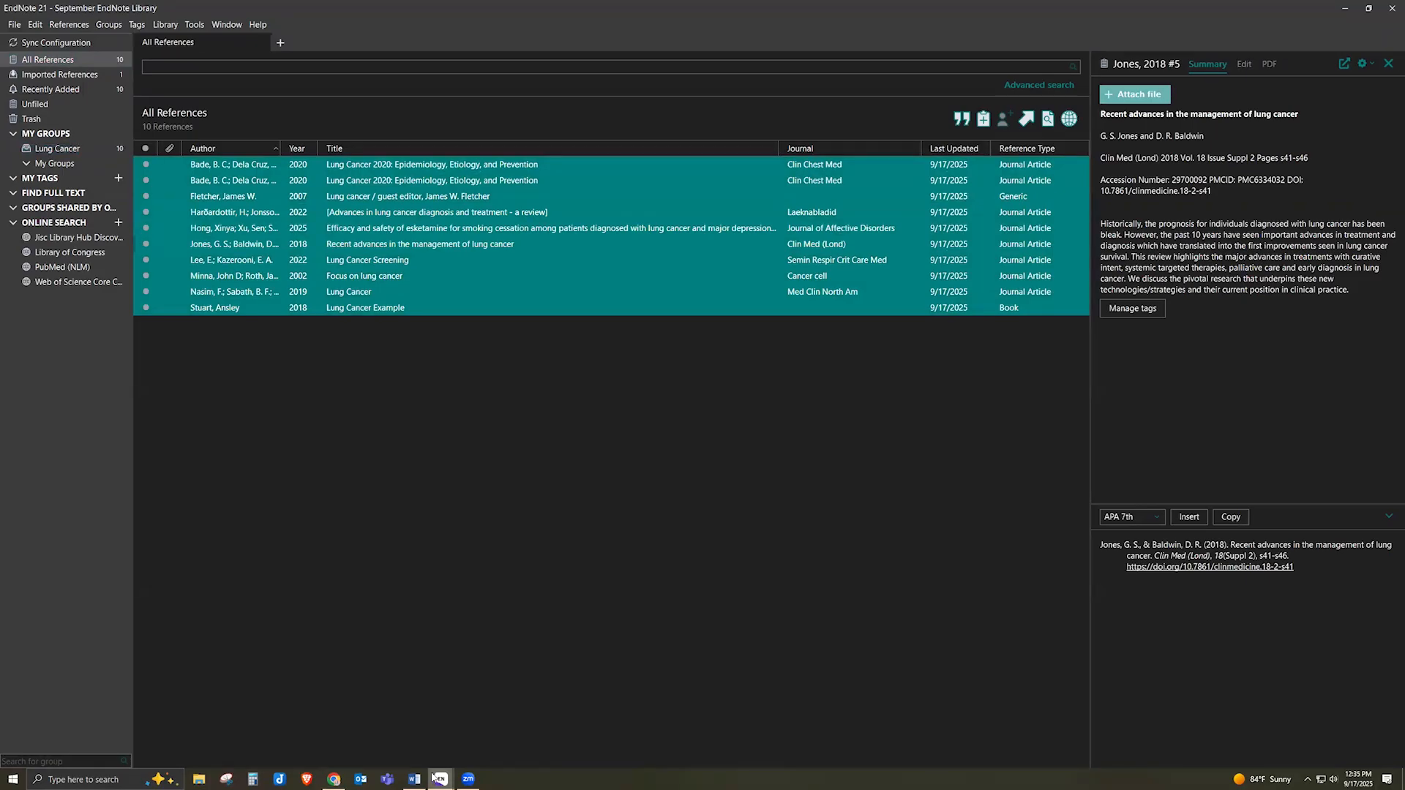
mouse_move(441, 779)
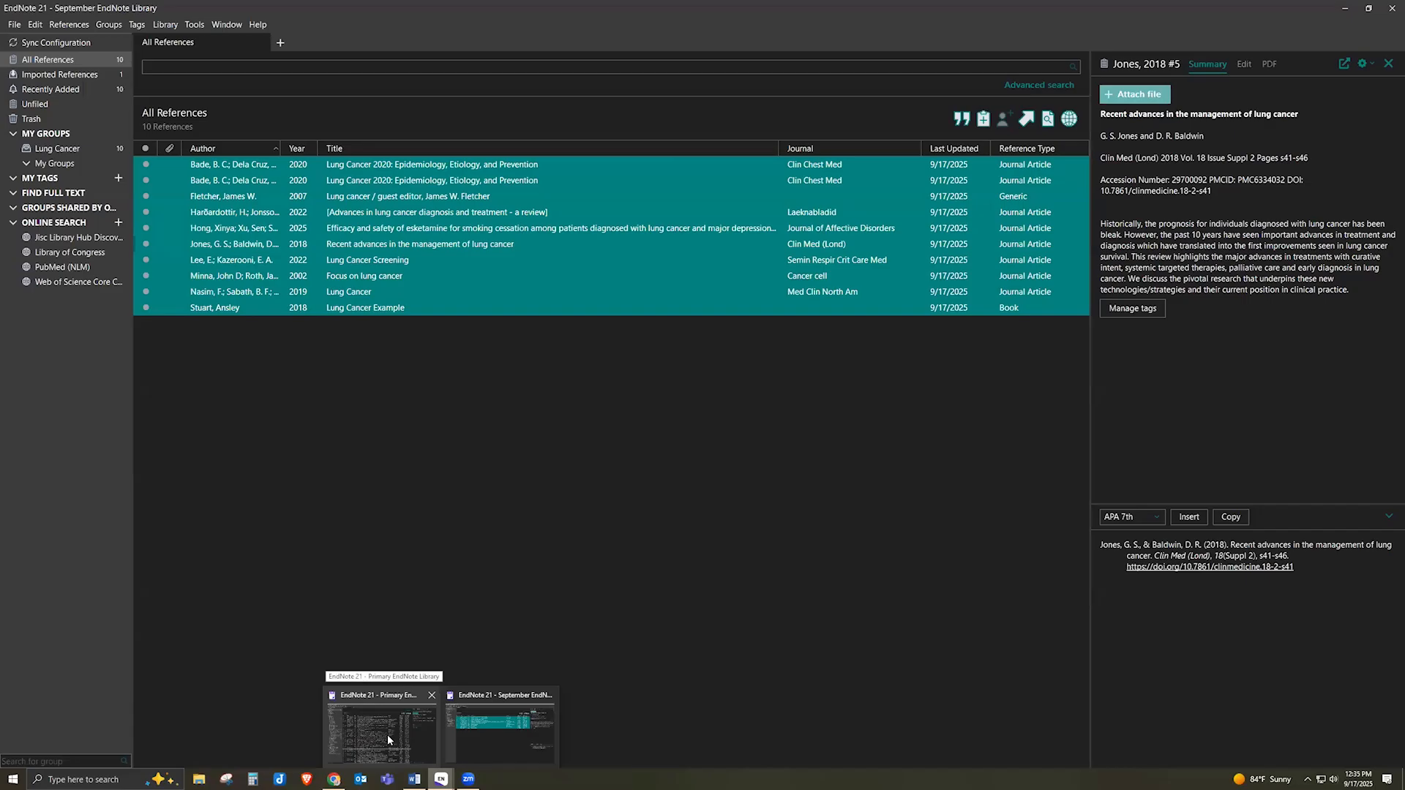
In the Primary library, view the Diabetes group's 7 references and add an untitled 'New Group'
click(388, 735)
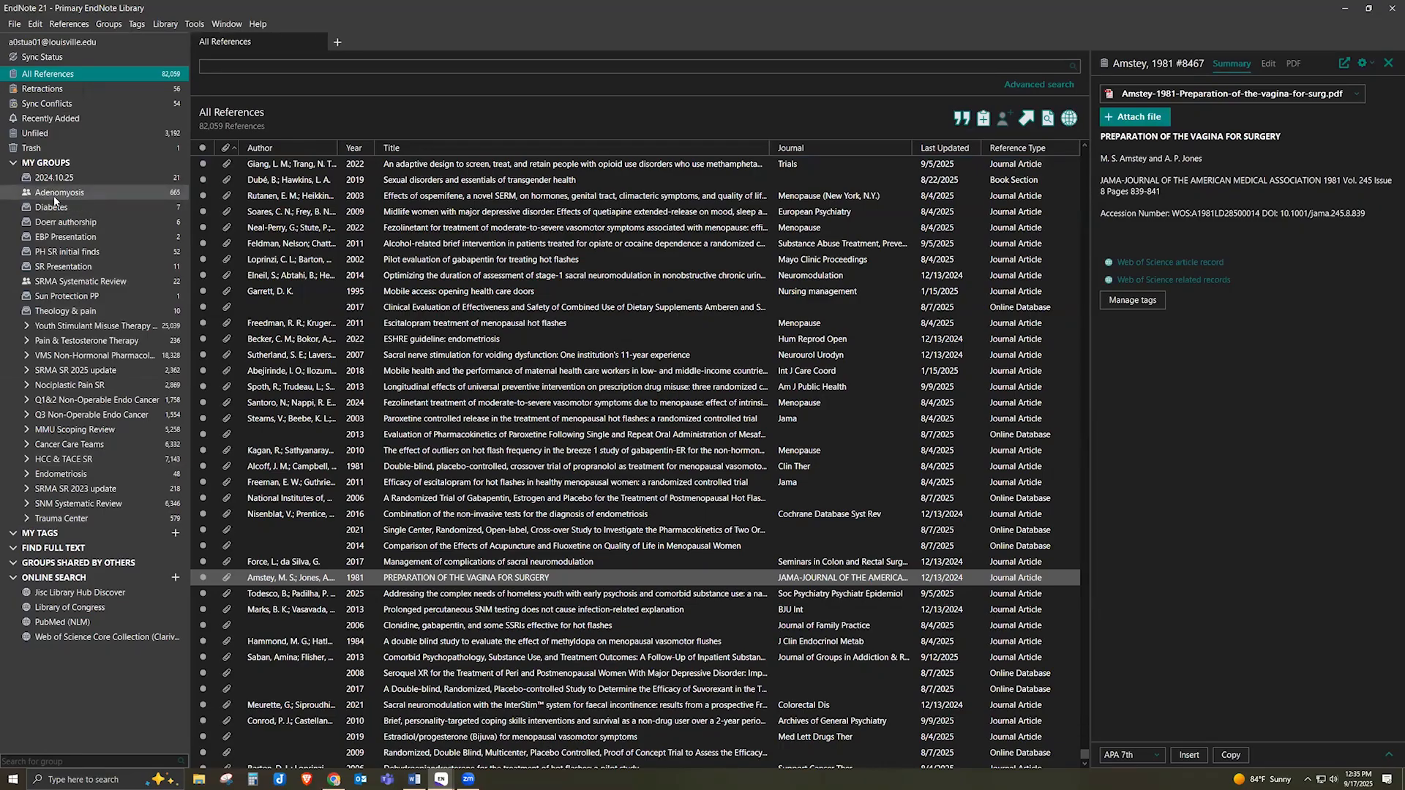
click(60, 210)
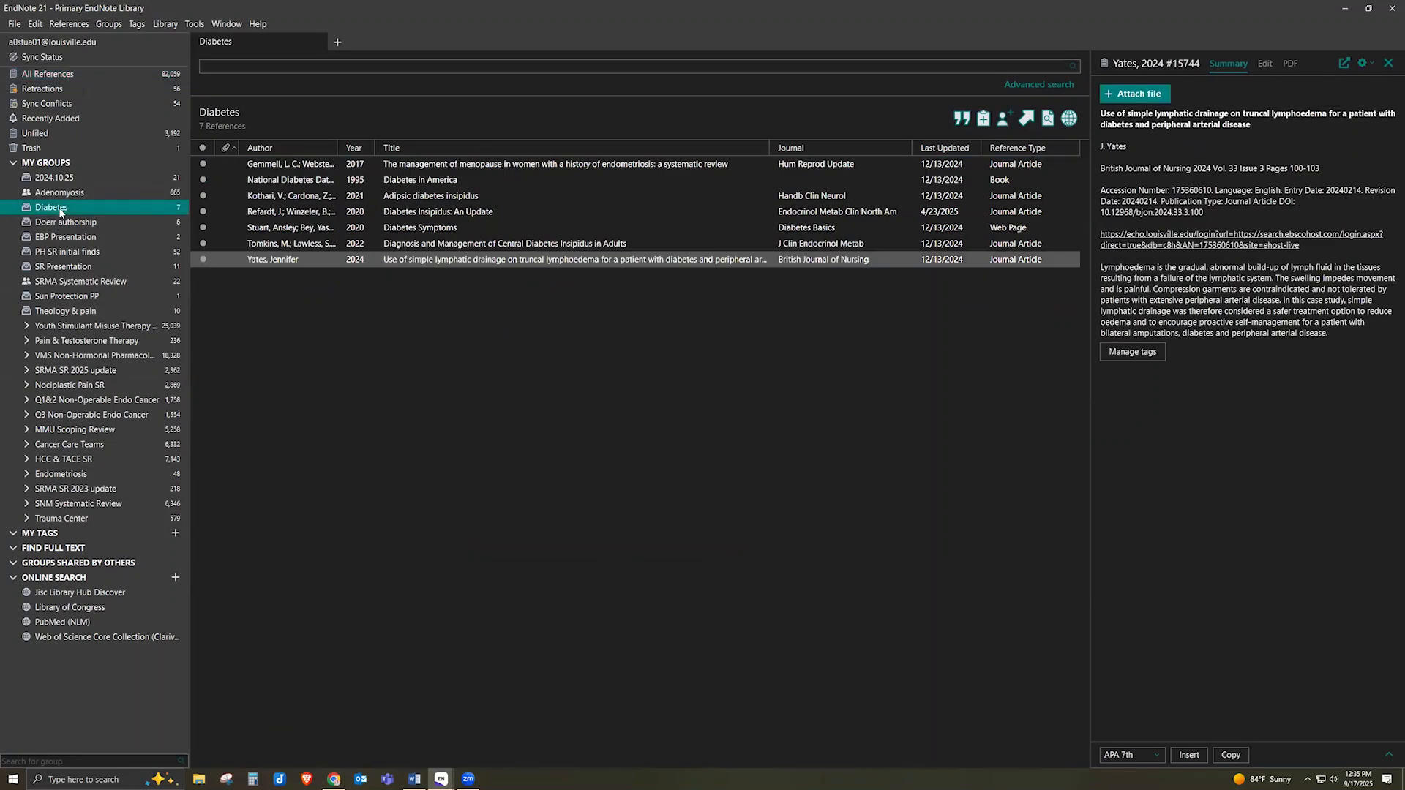
right_click(60, 212)
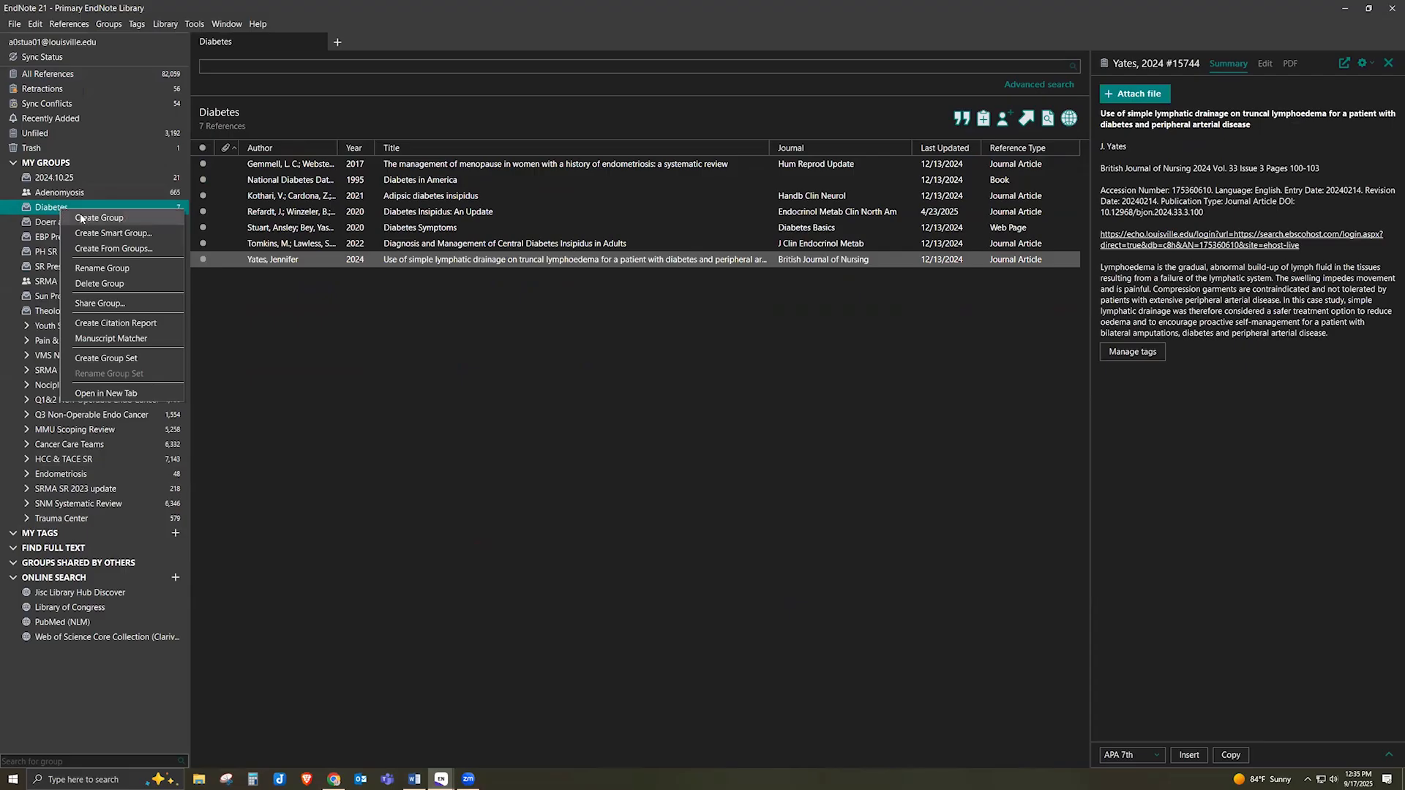
click(85, 218)
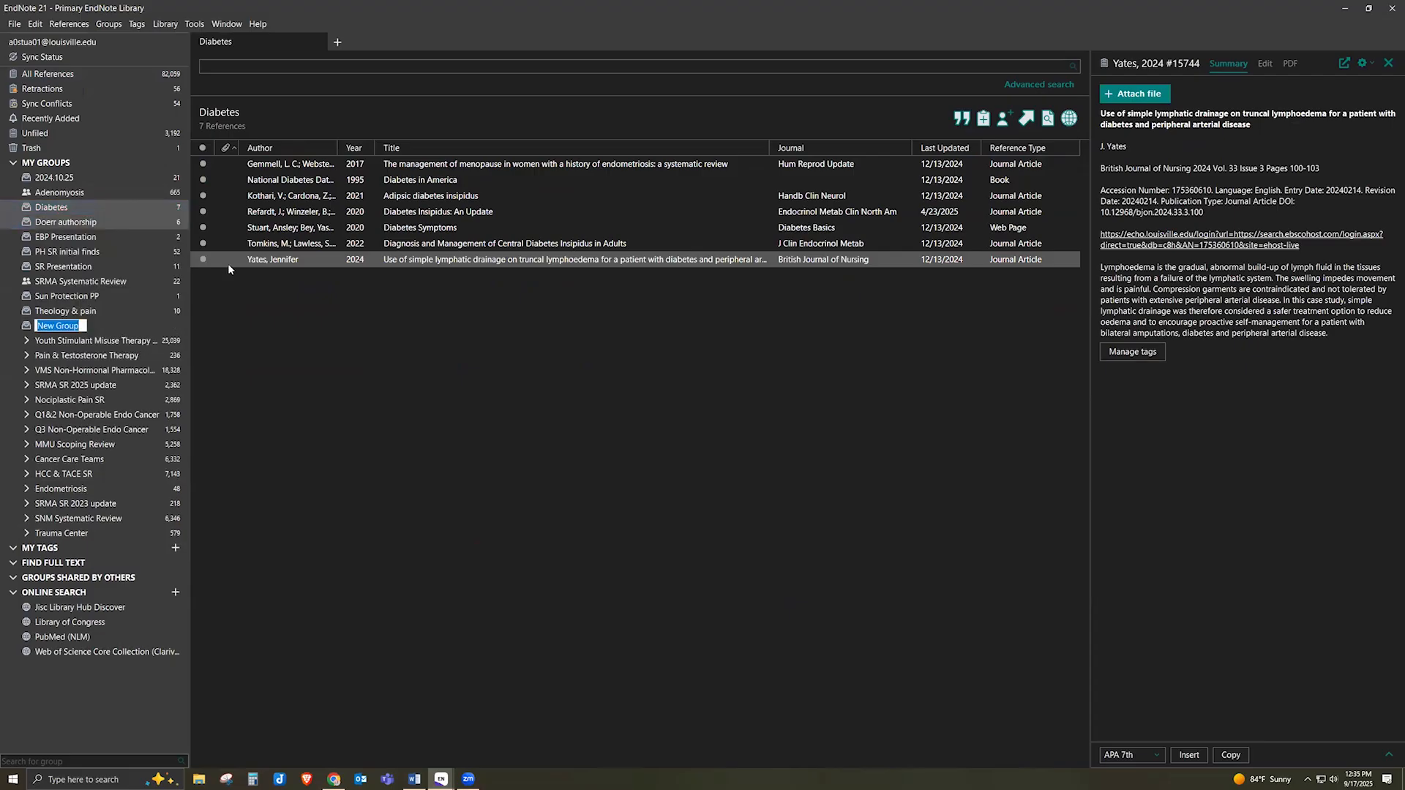
right_click(89, 327)
click(76, 210)
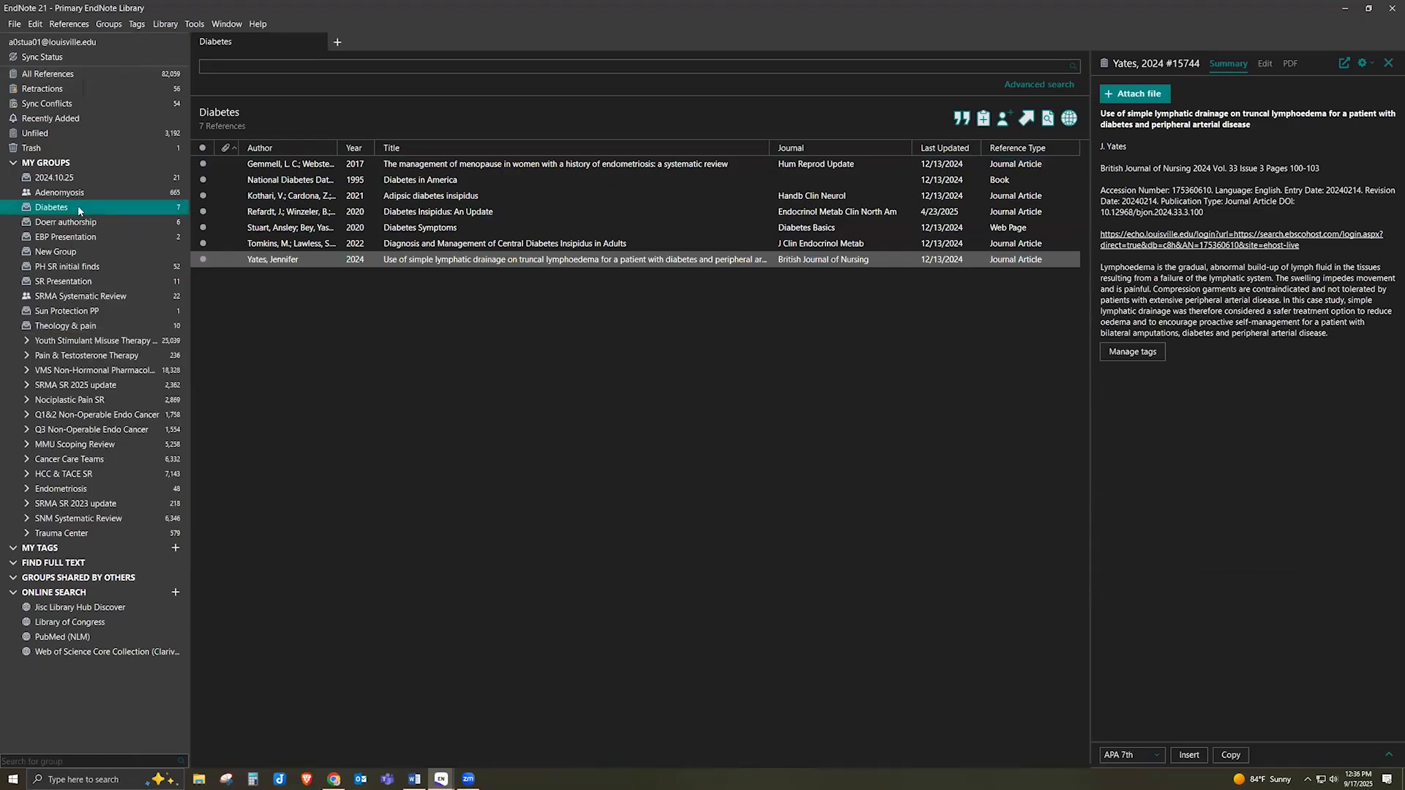
right_click(80, 211)
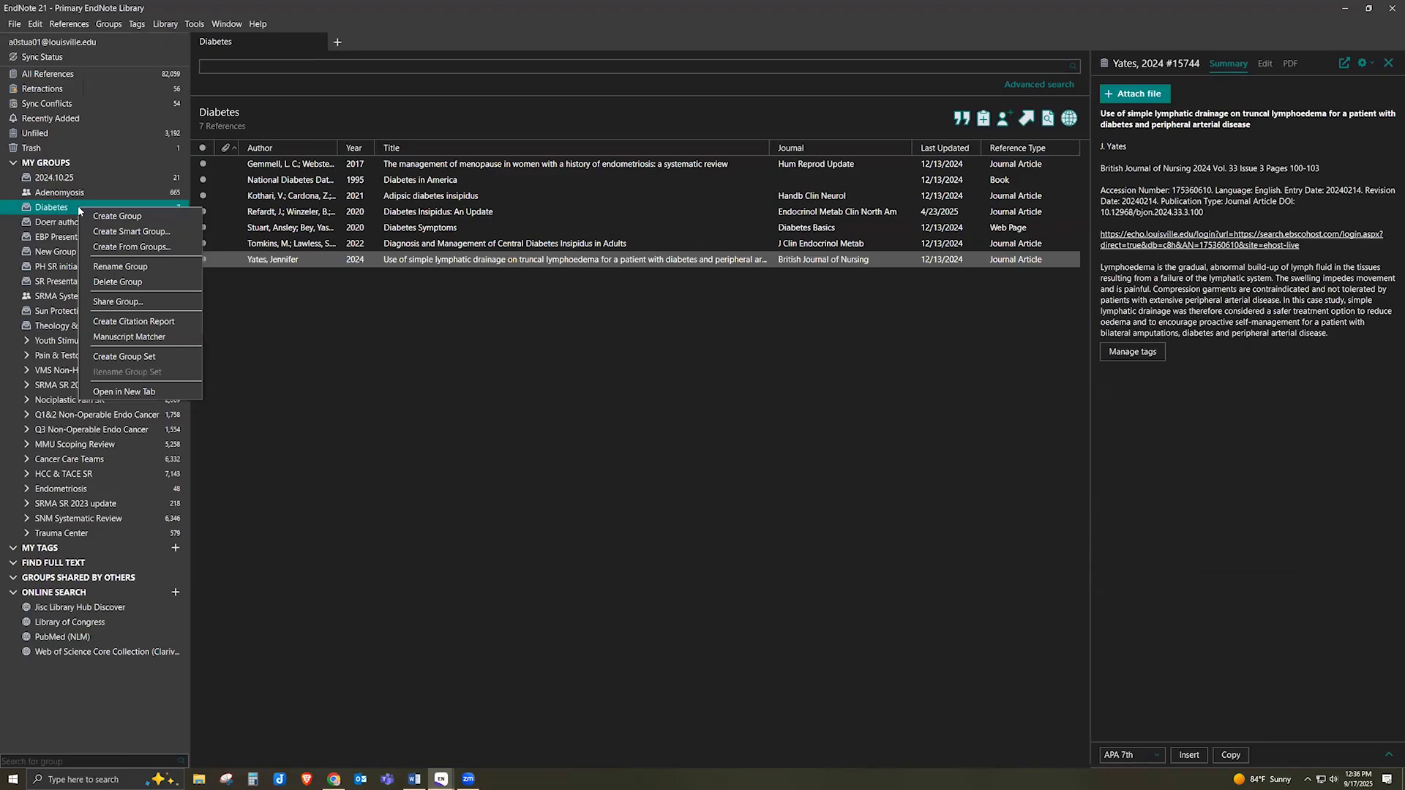
Open the Diabetes group's sharing window, keep Read & Write permission, and close it without inviting anyone
click(130, 303)
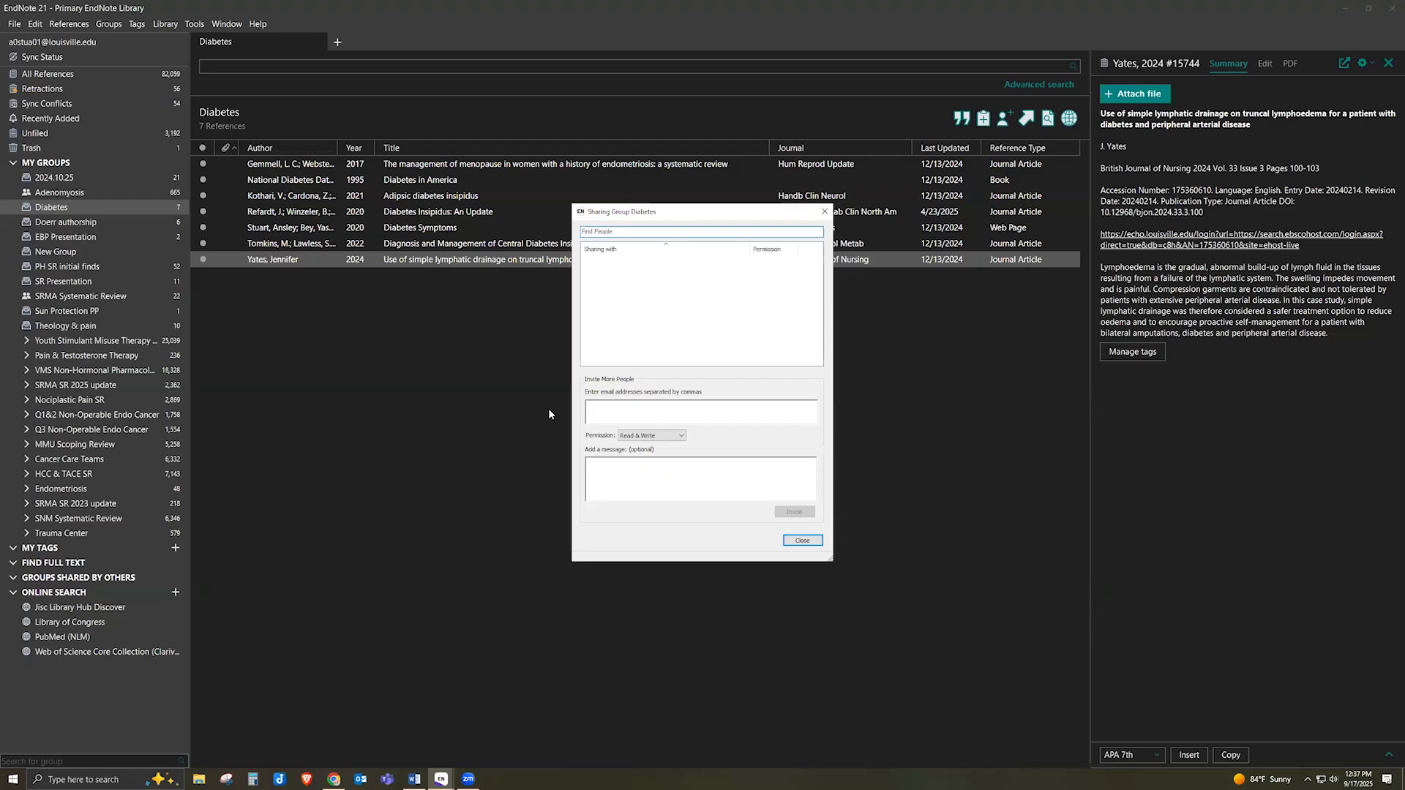
click(682, 437)
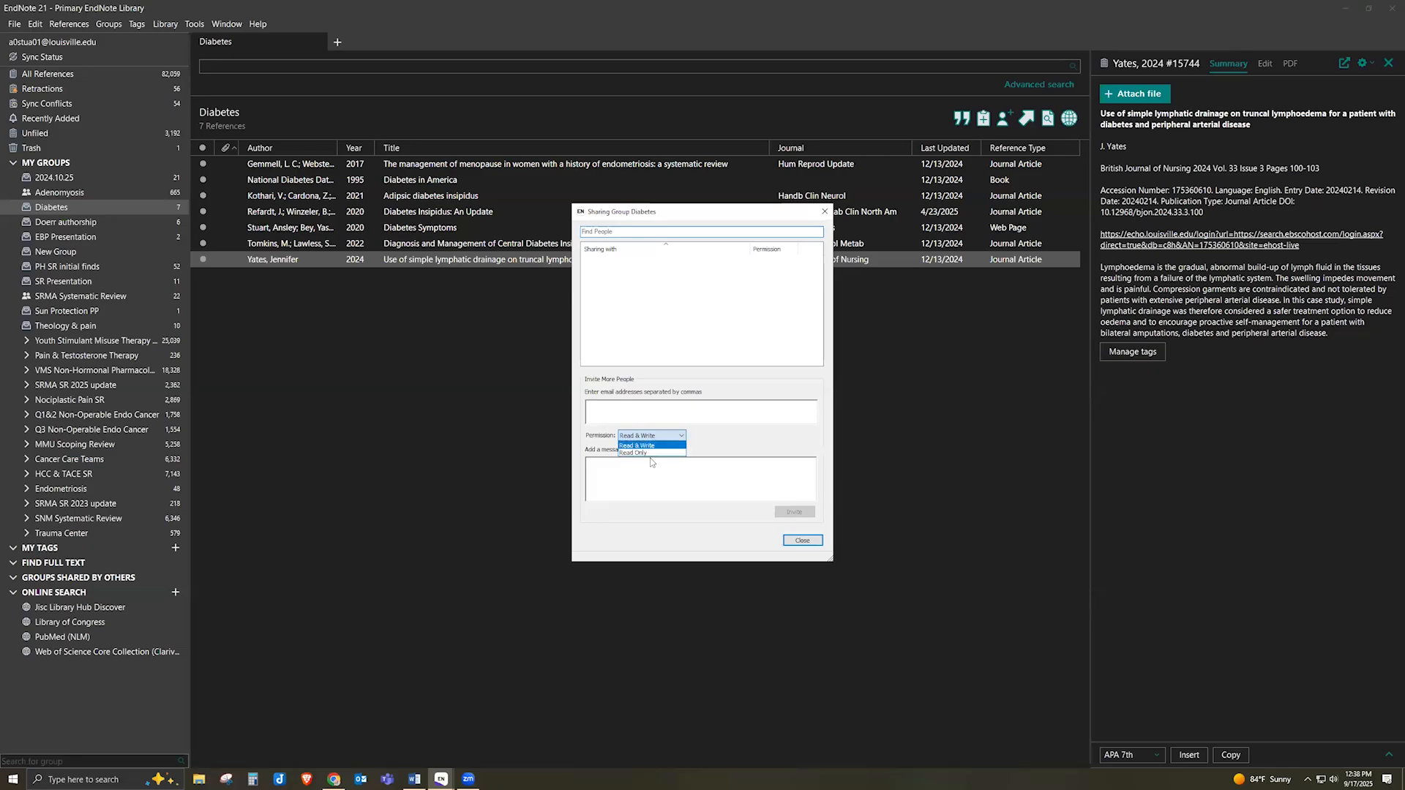
click(748, 449)
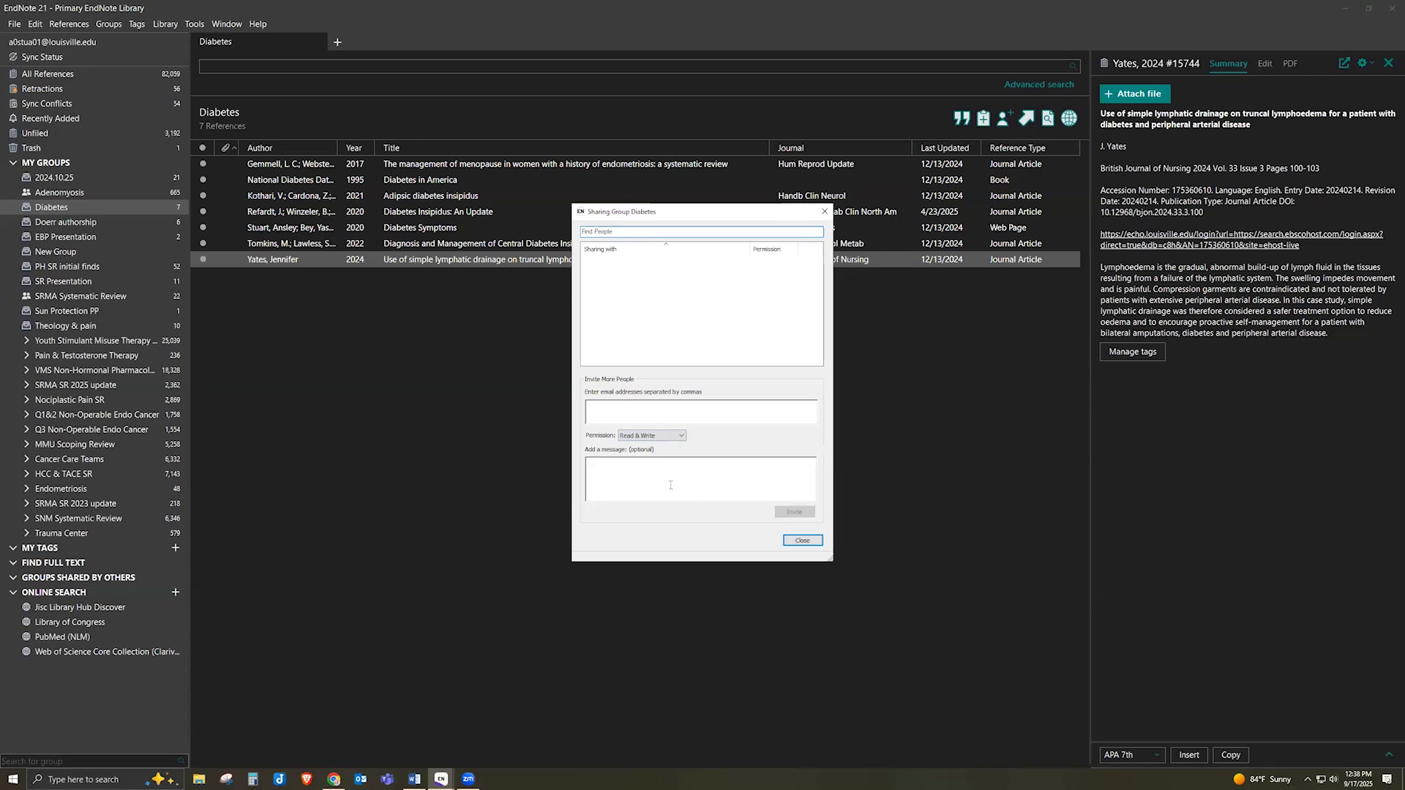
click(802, 541)
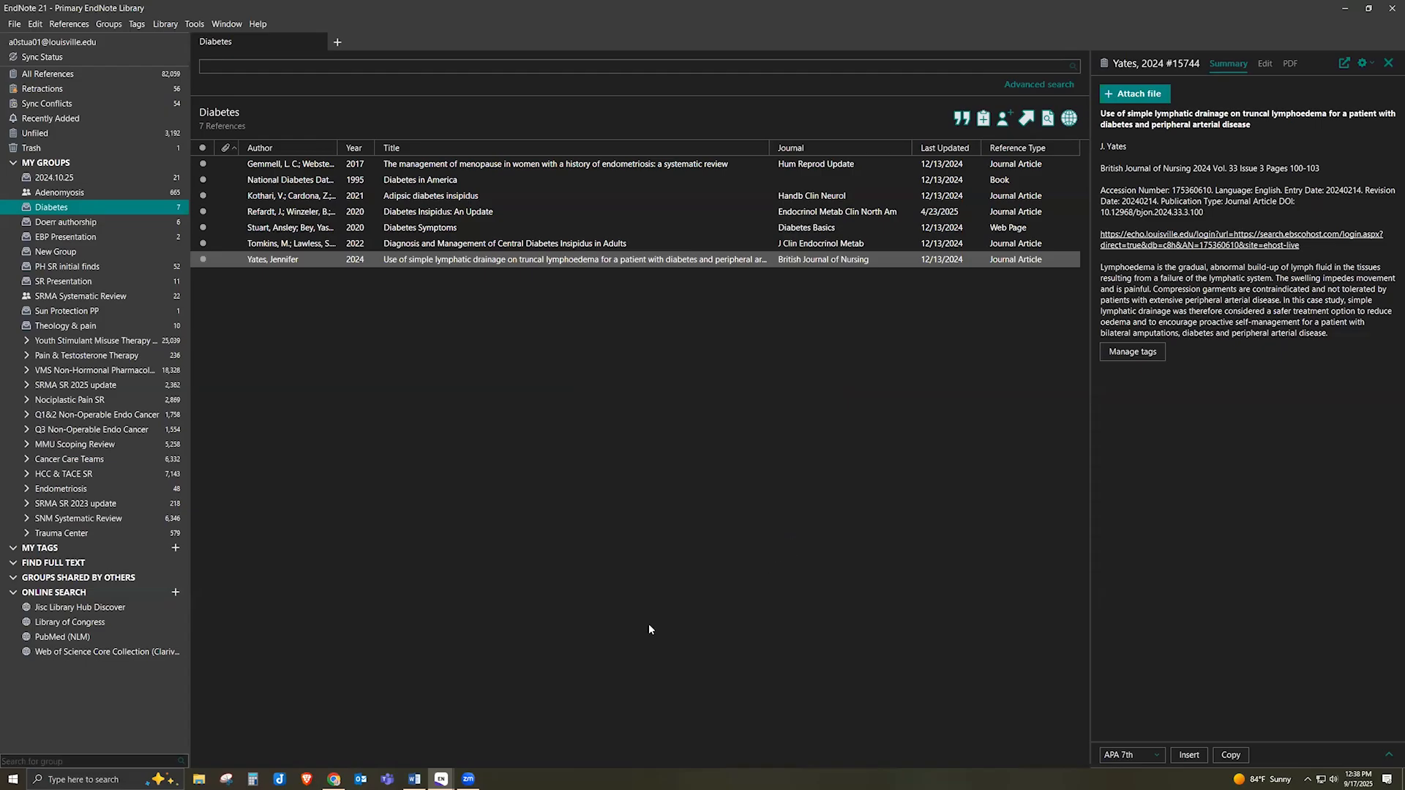
click(14, 24)
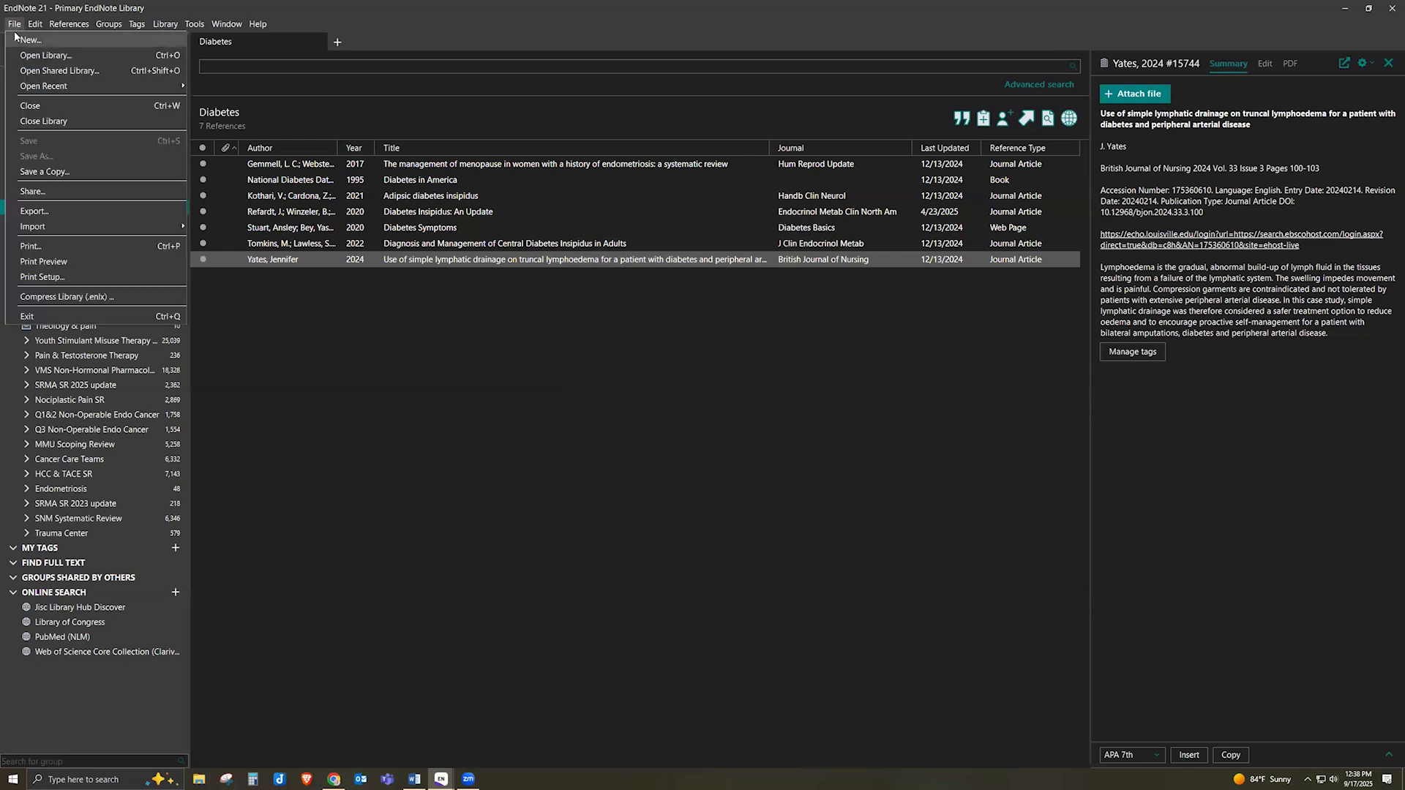
click(433, 547)
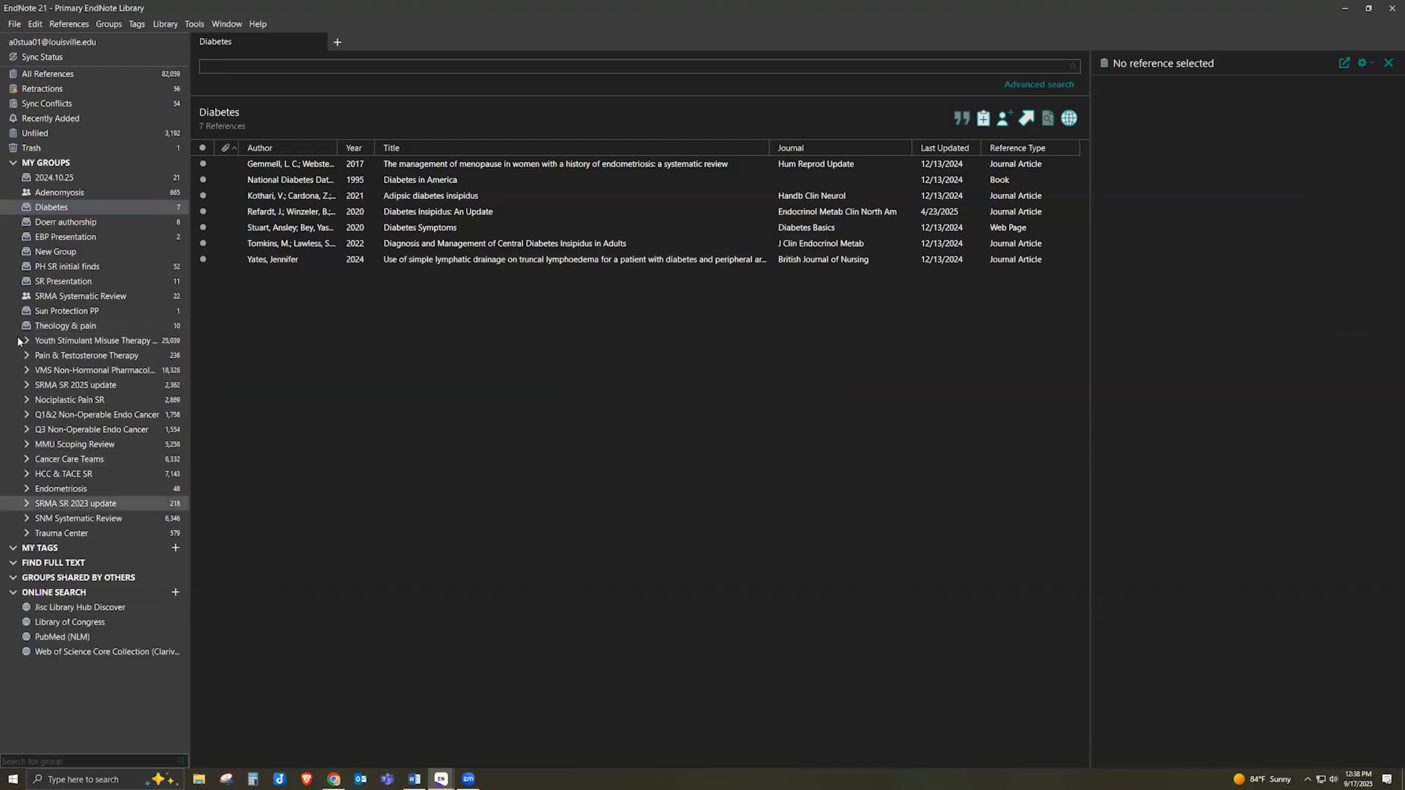
click(11, 25)
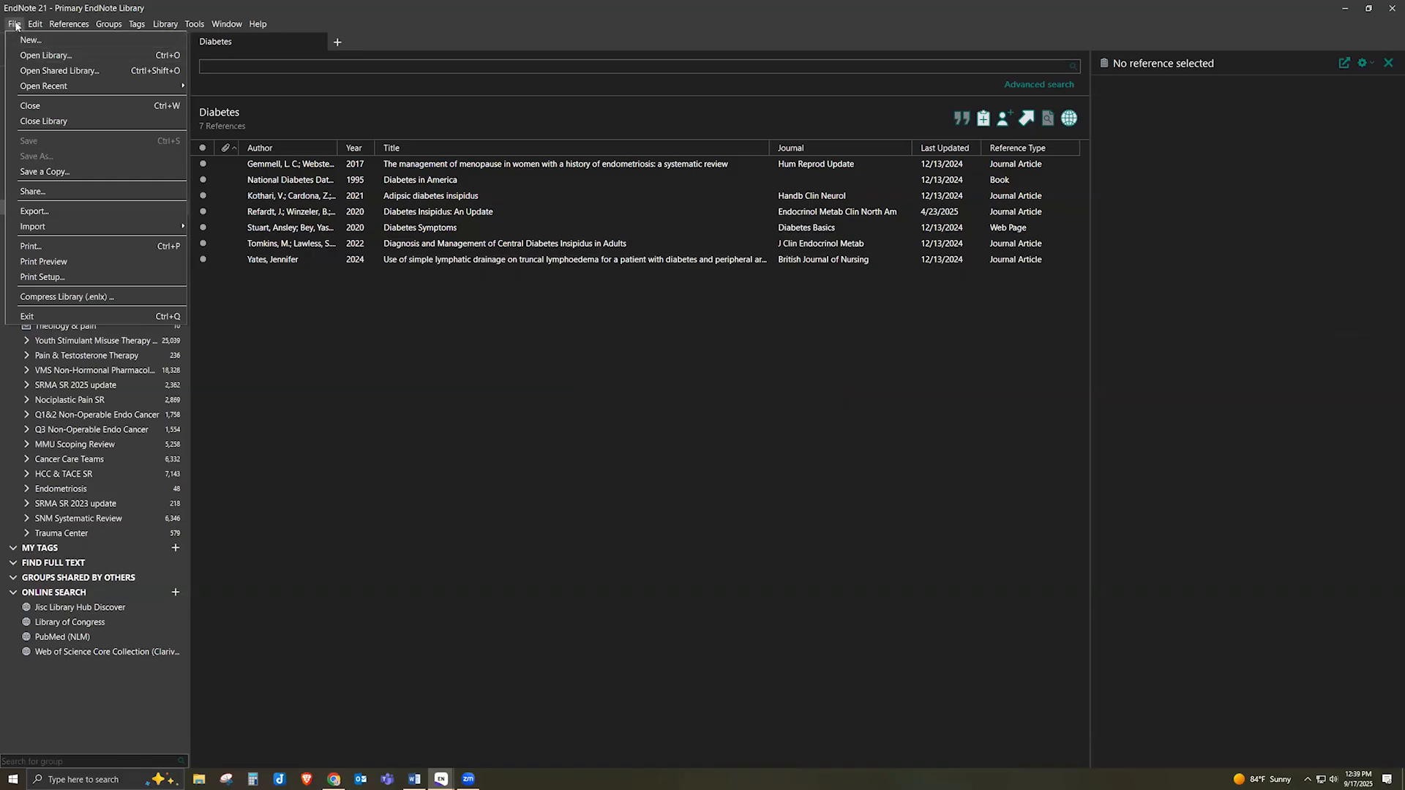
click(39, 192)
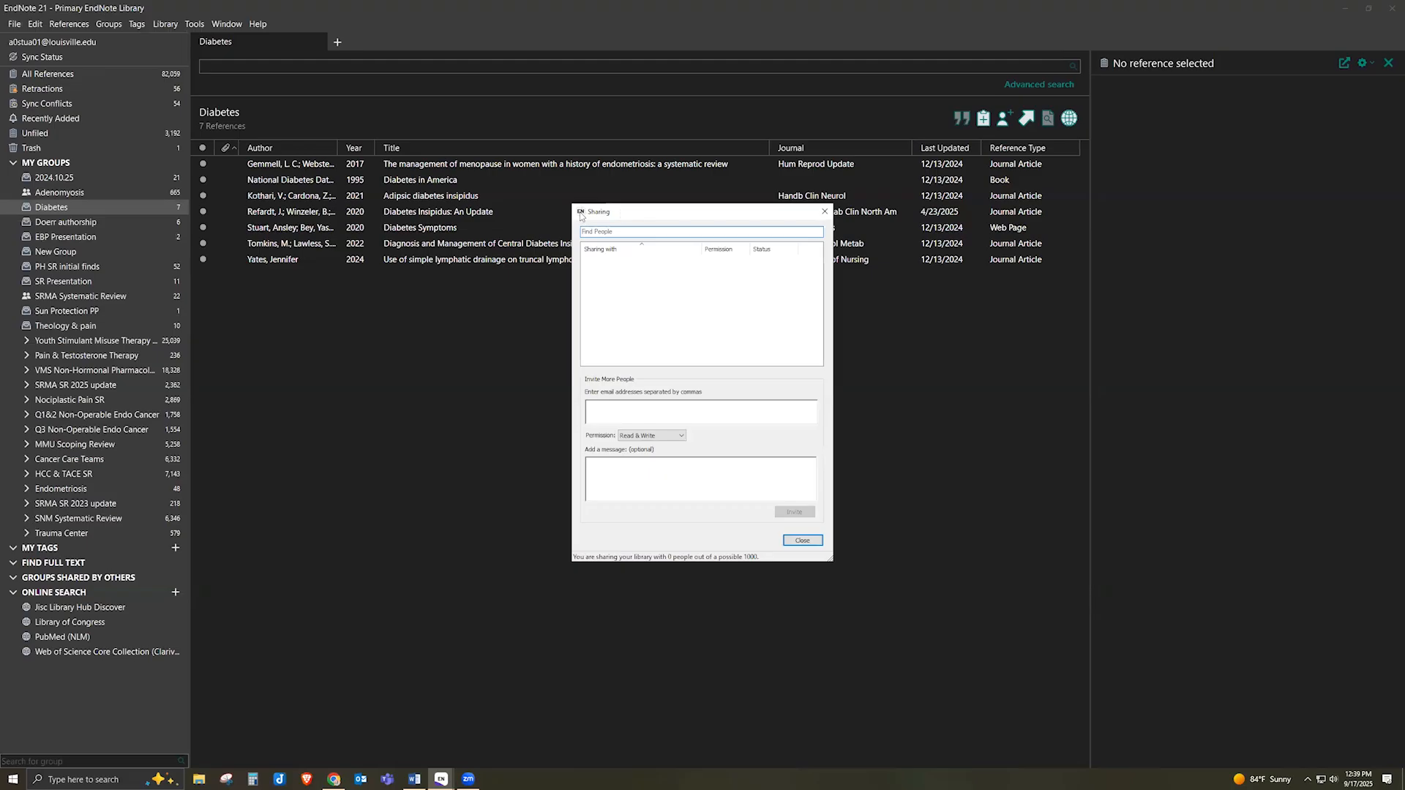
click(802, 541)
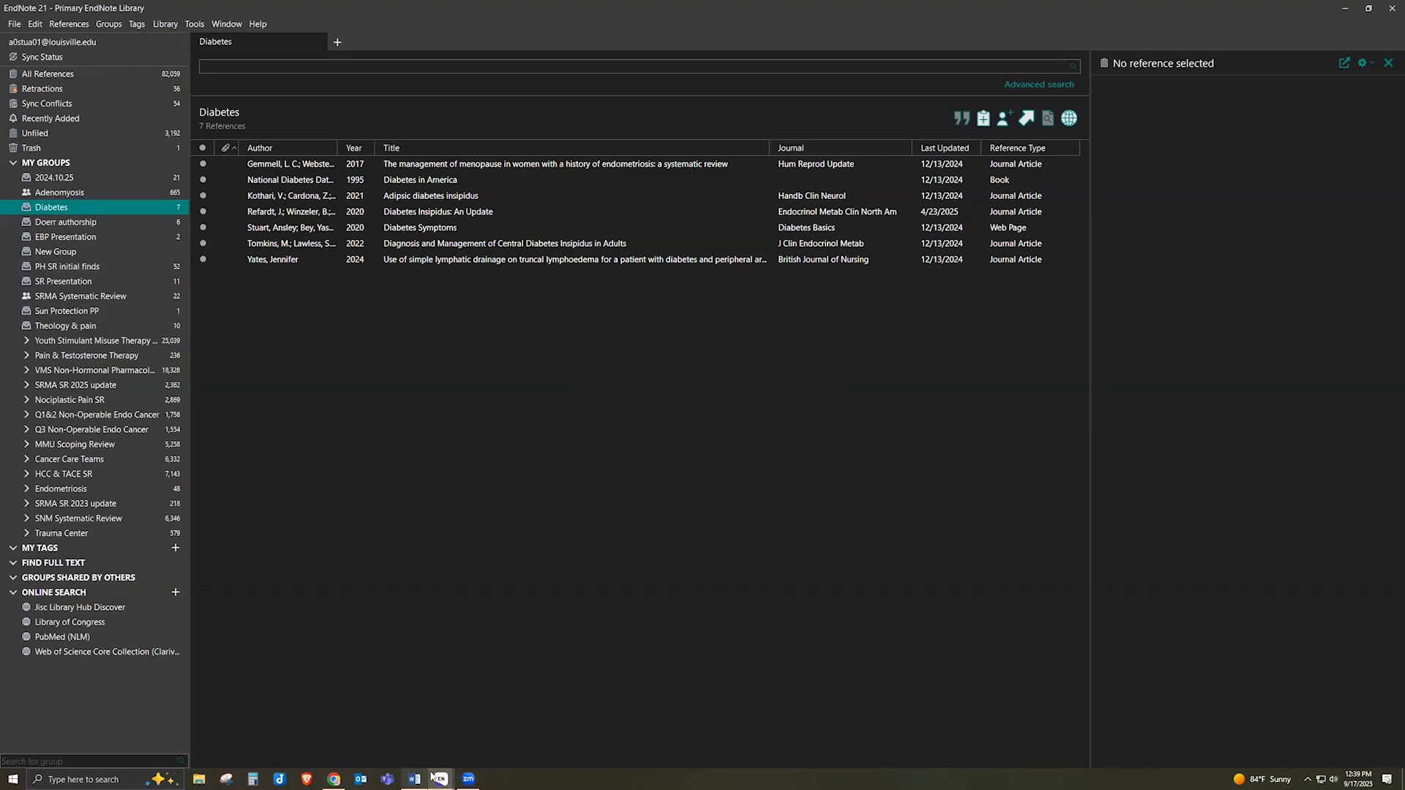
Return to the September library window and view the first Bade 2020 reference's details
mouse_move(444, 779)
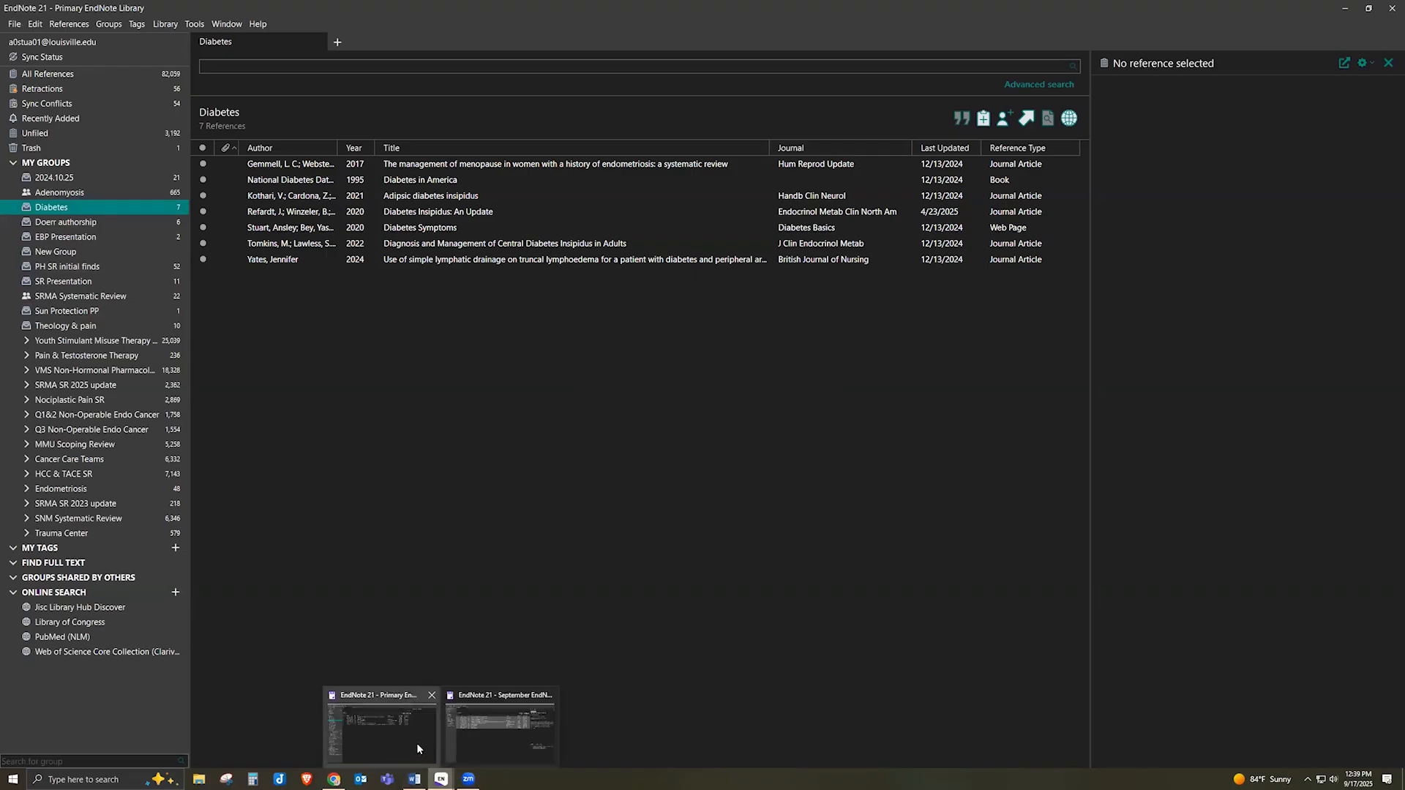
click(417, 748)
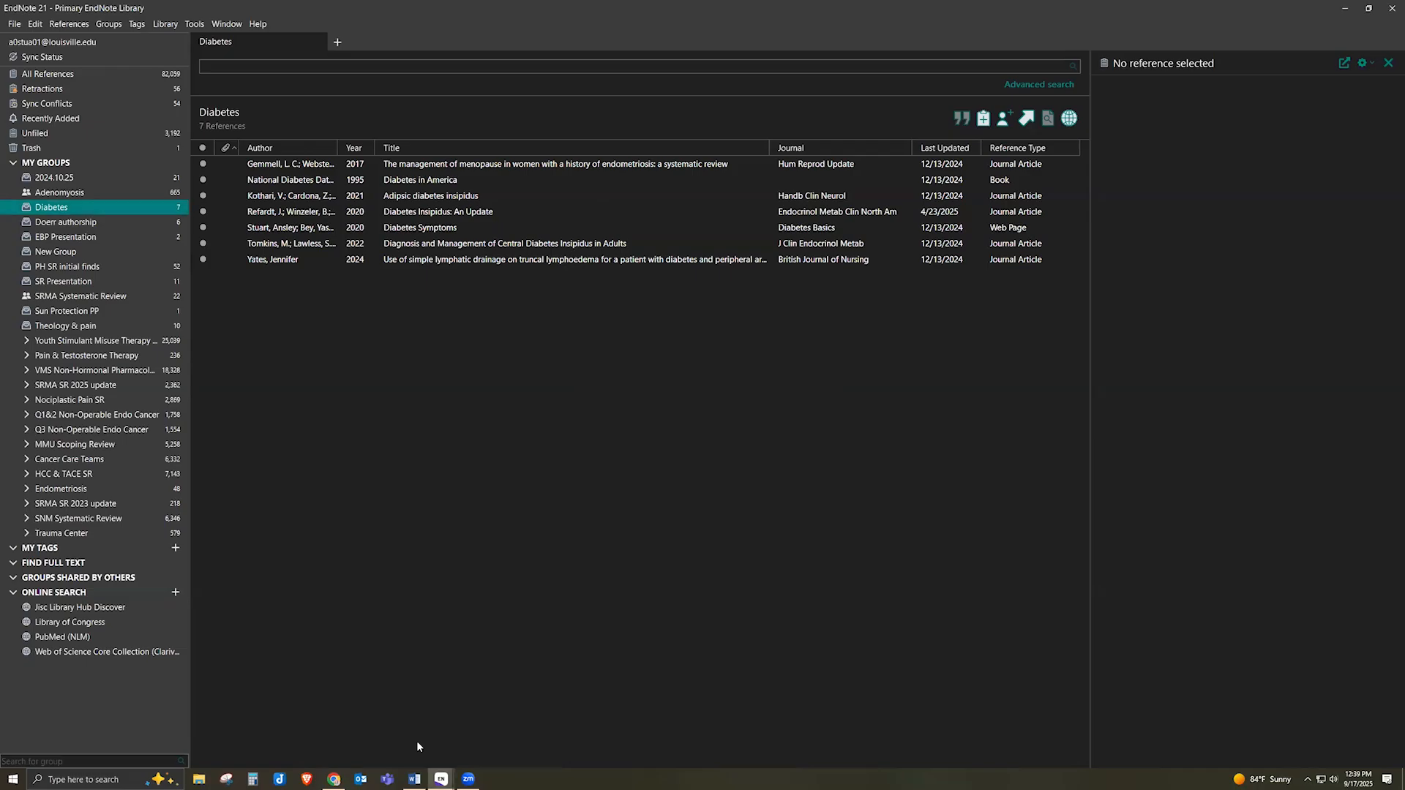
click(443, 780)
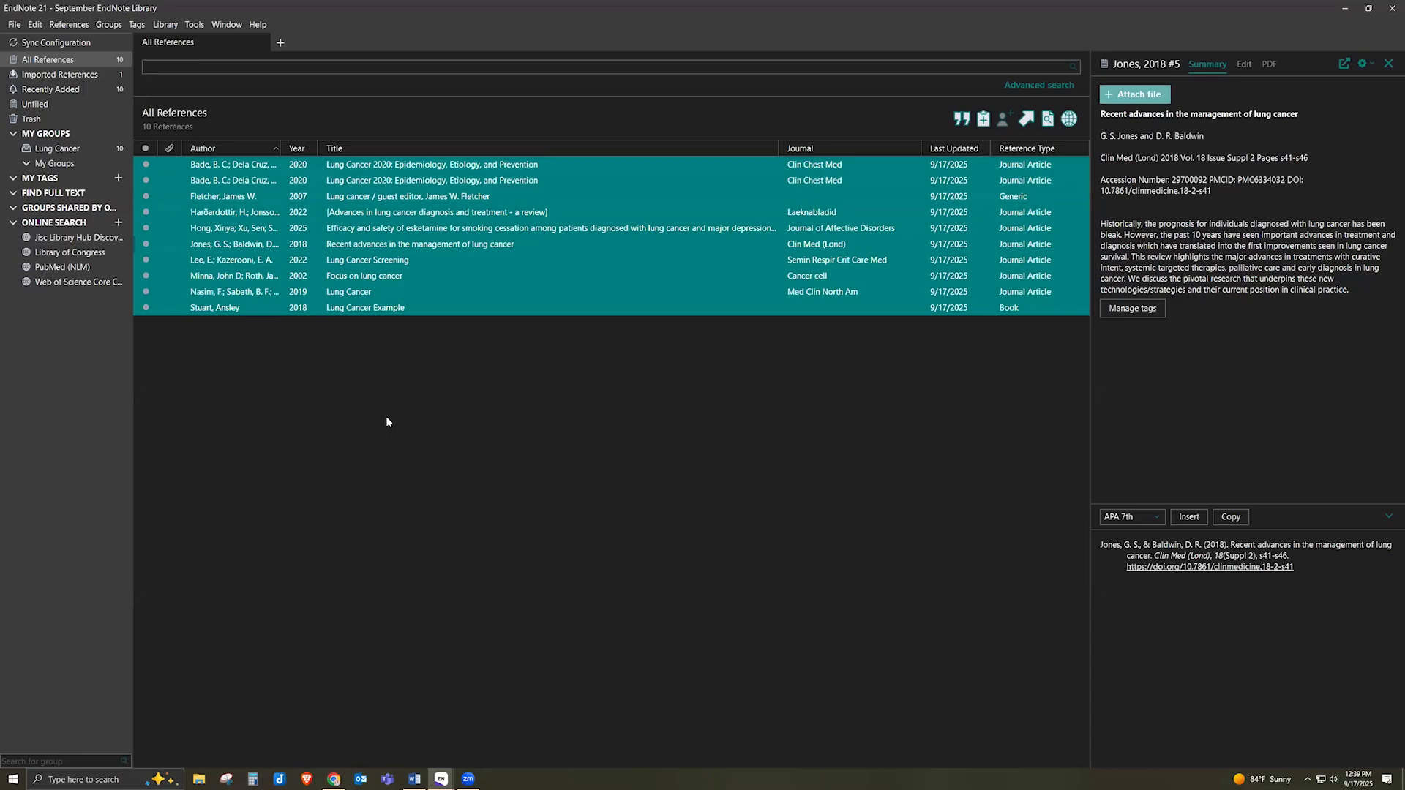
click(364, 167)
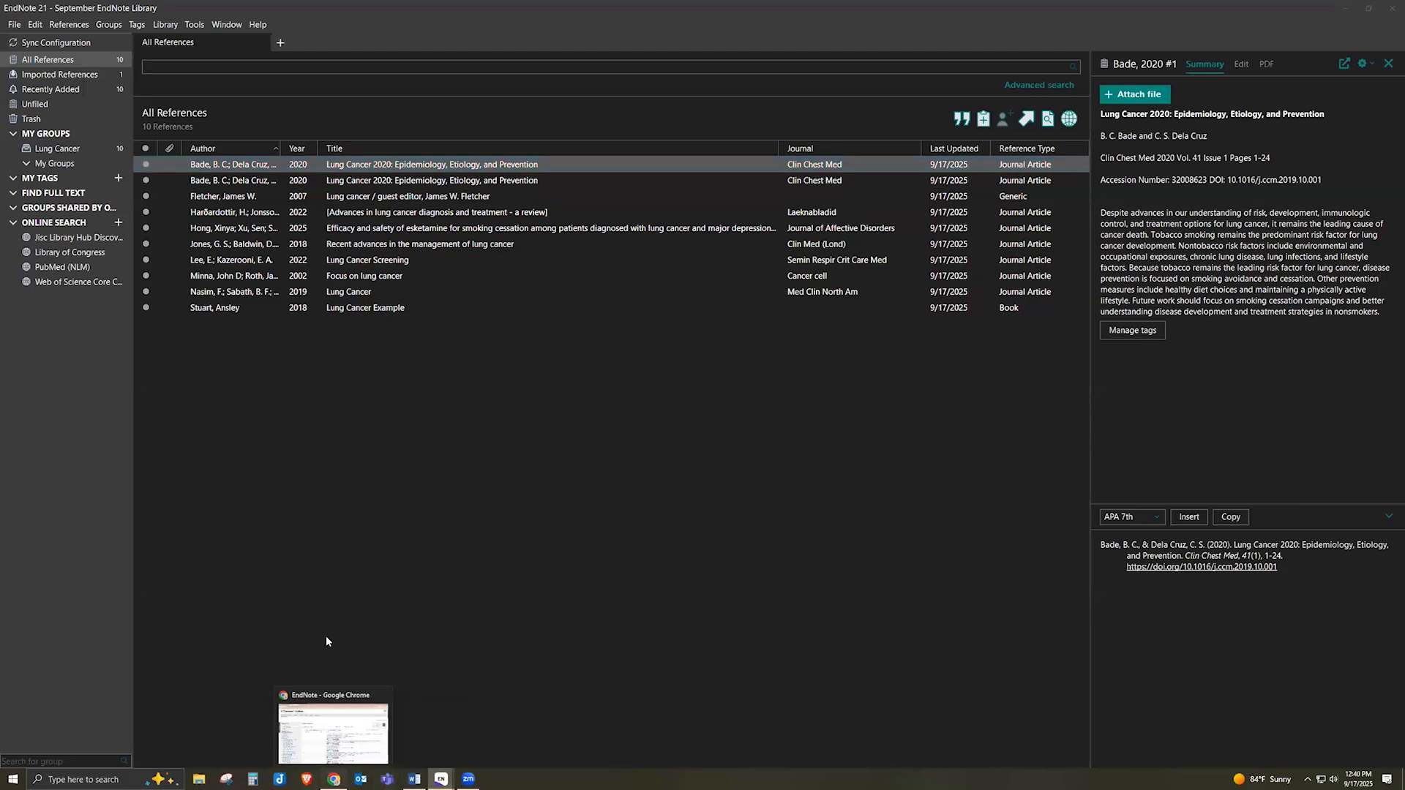
In Chrome, open EndNote Training from the Kornhauser home page's Help & Services menu in a new tab
click(328, 721)
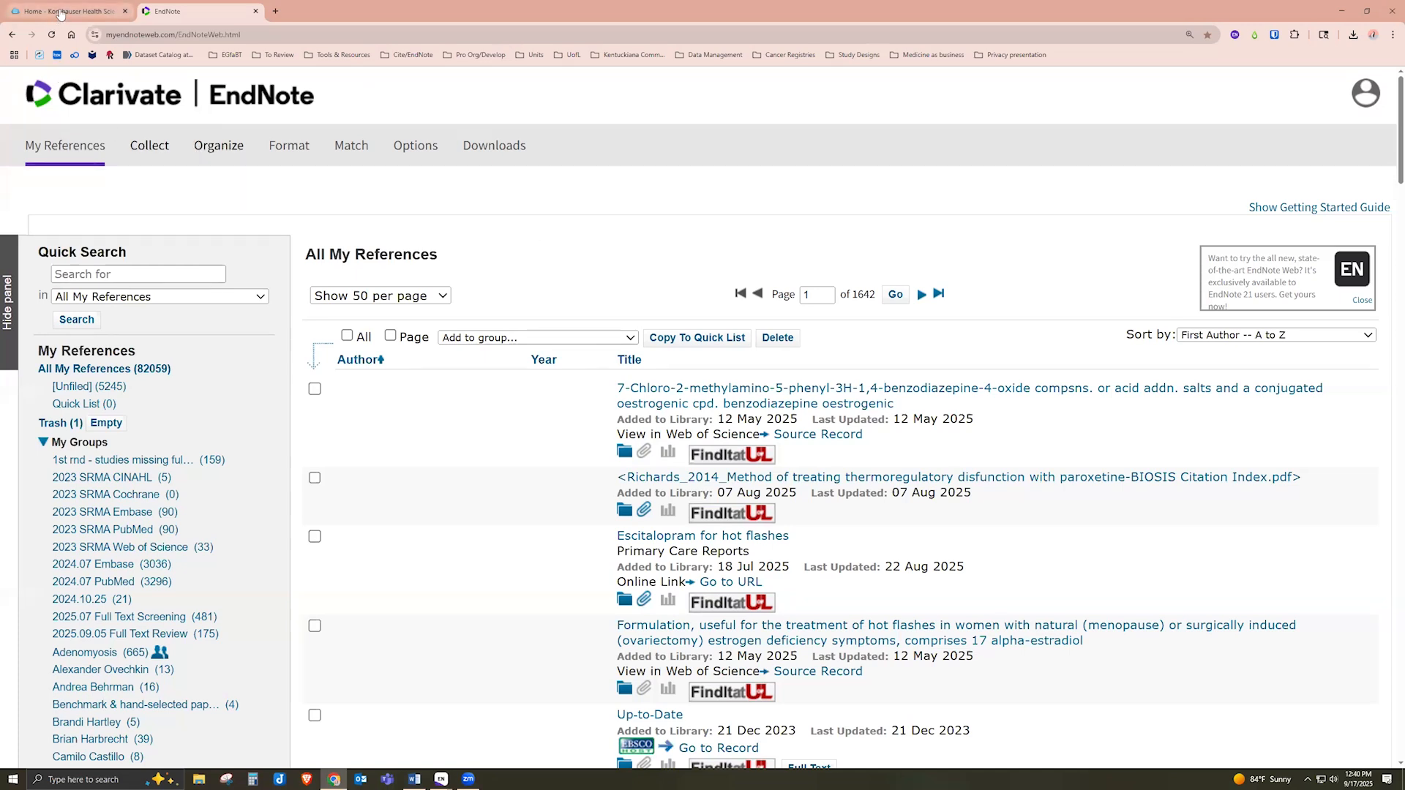
mouse_move(61, 16)
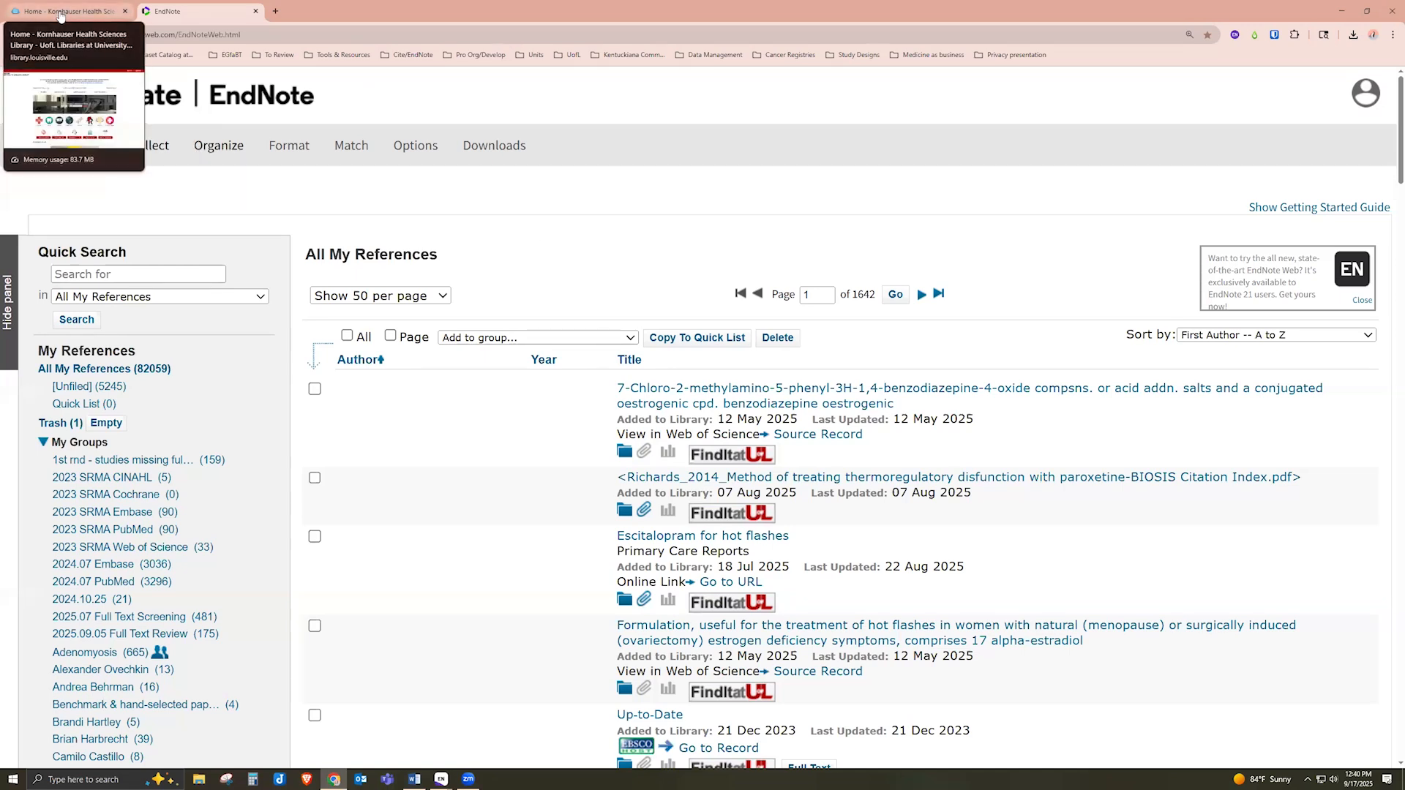
click(61, 12)
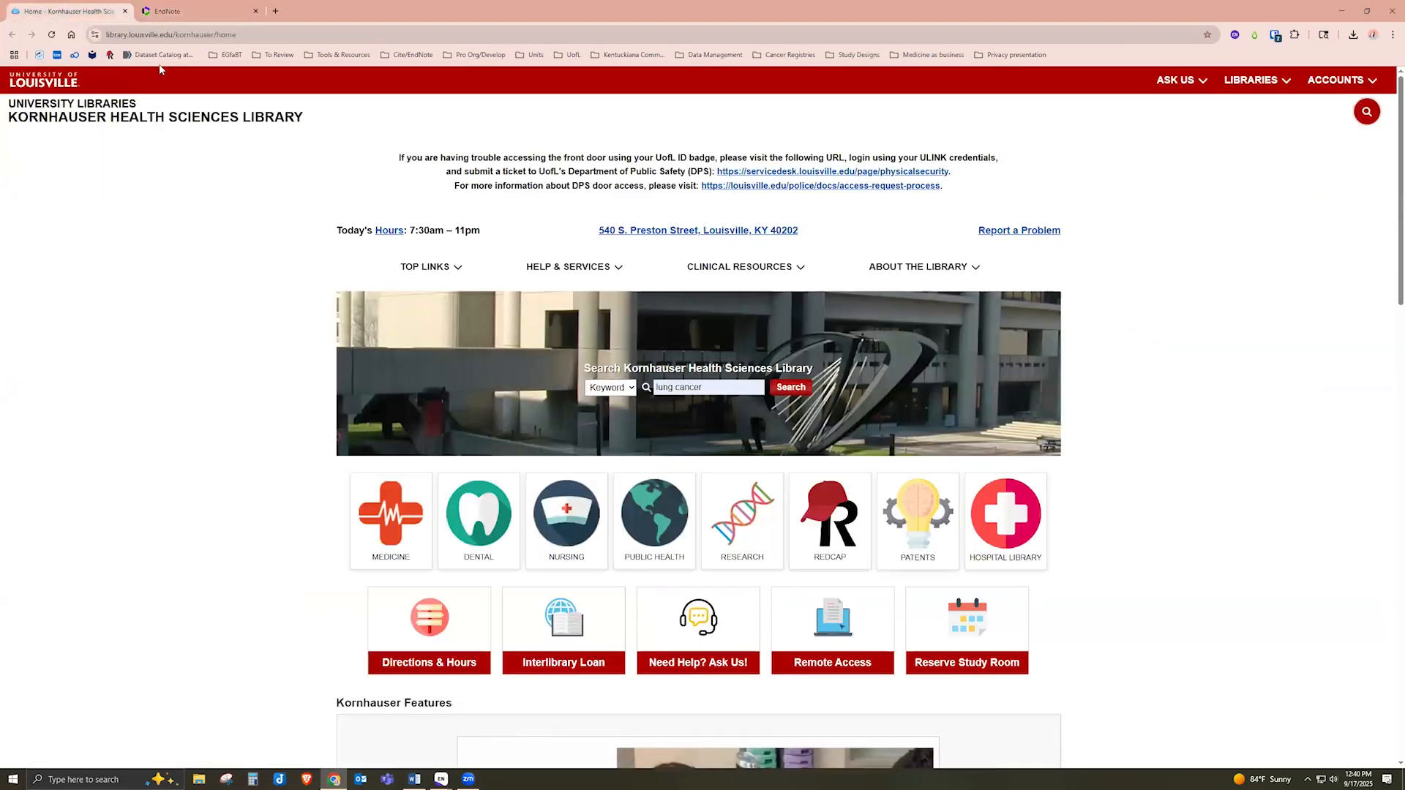
click(564, 270)
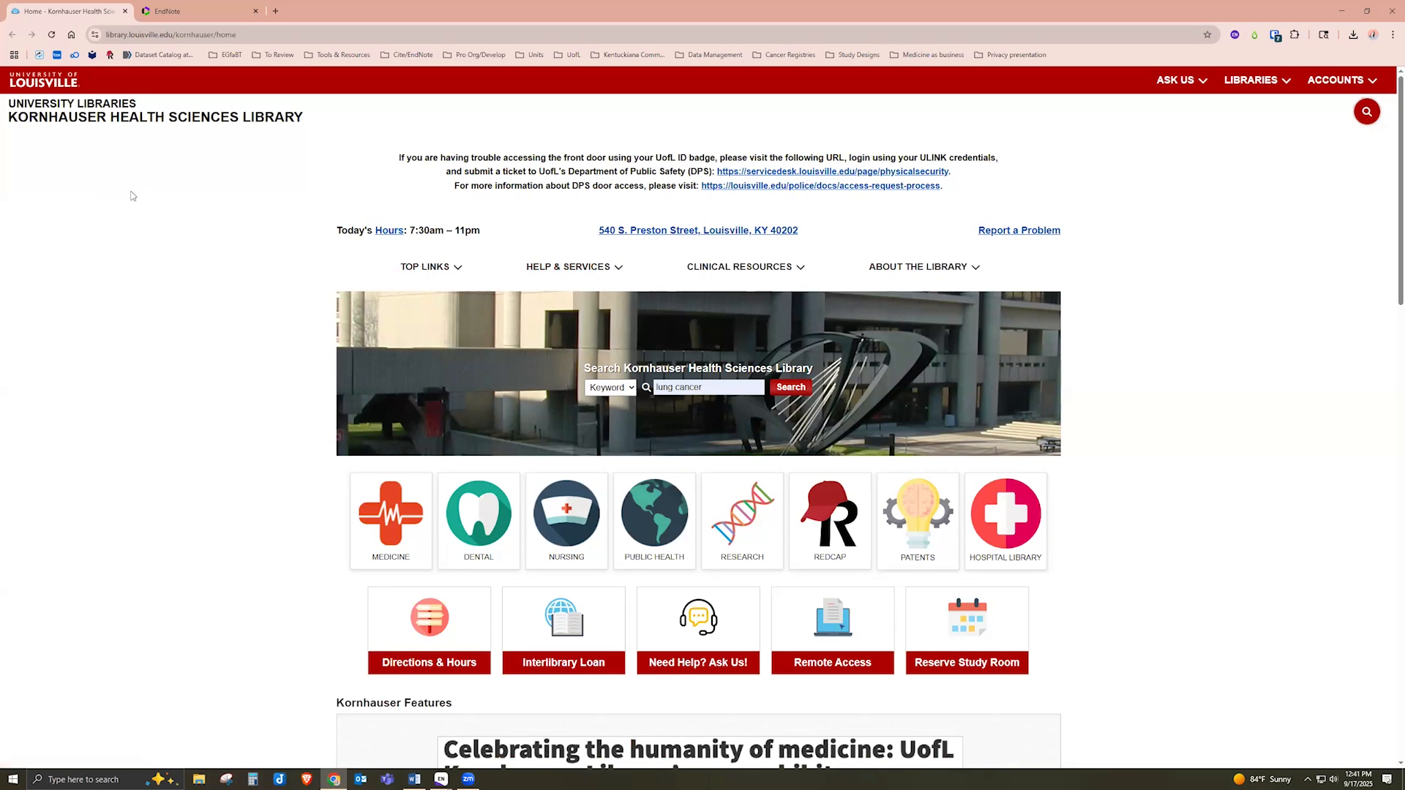
click(540, 273)
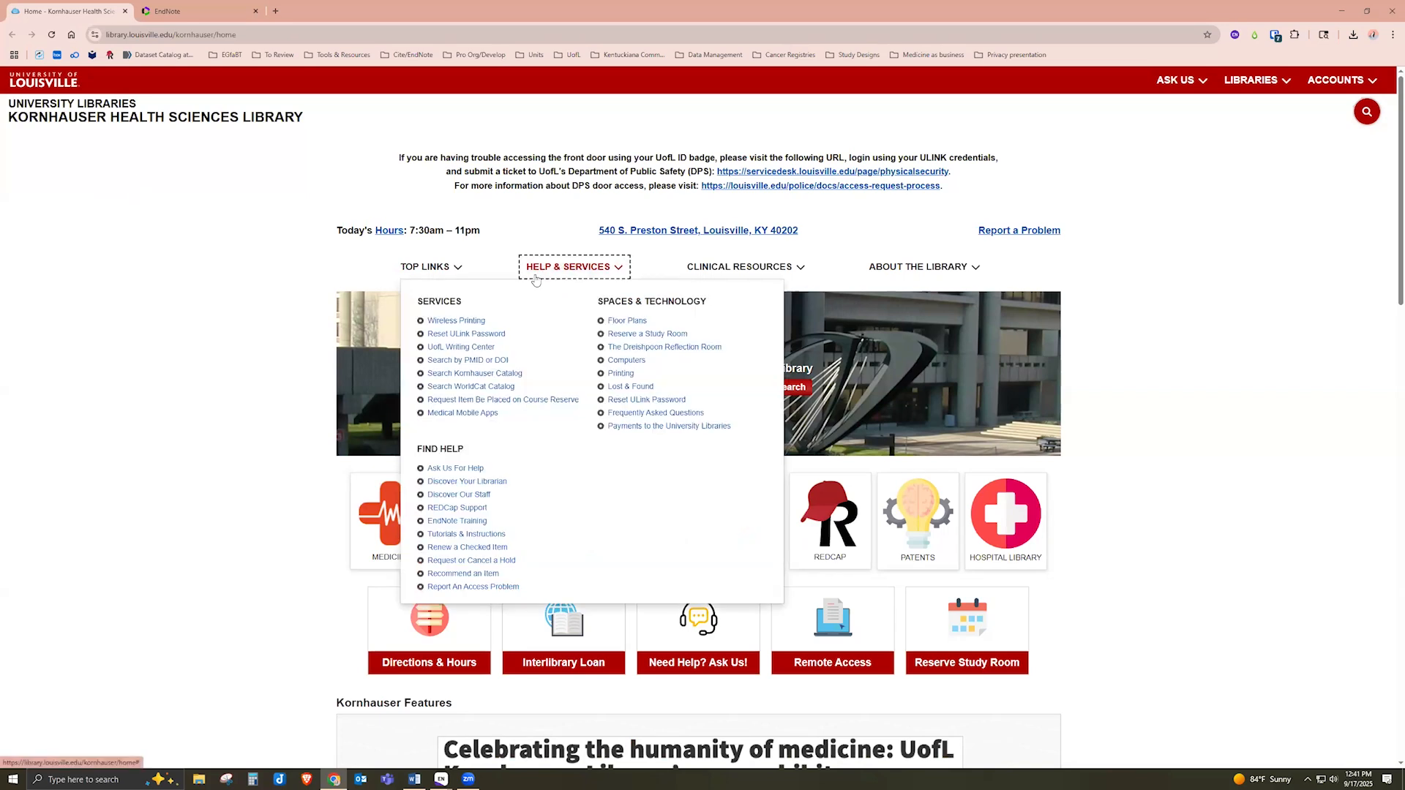
middle_click(458, 522)
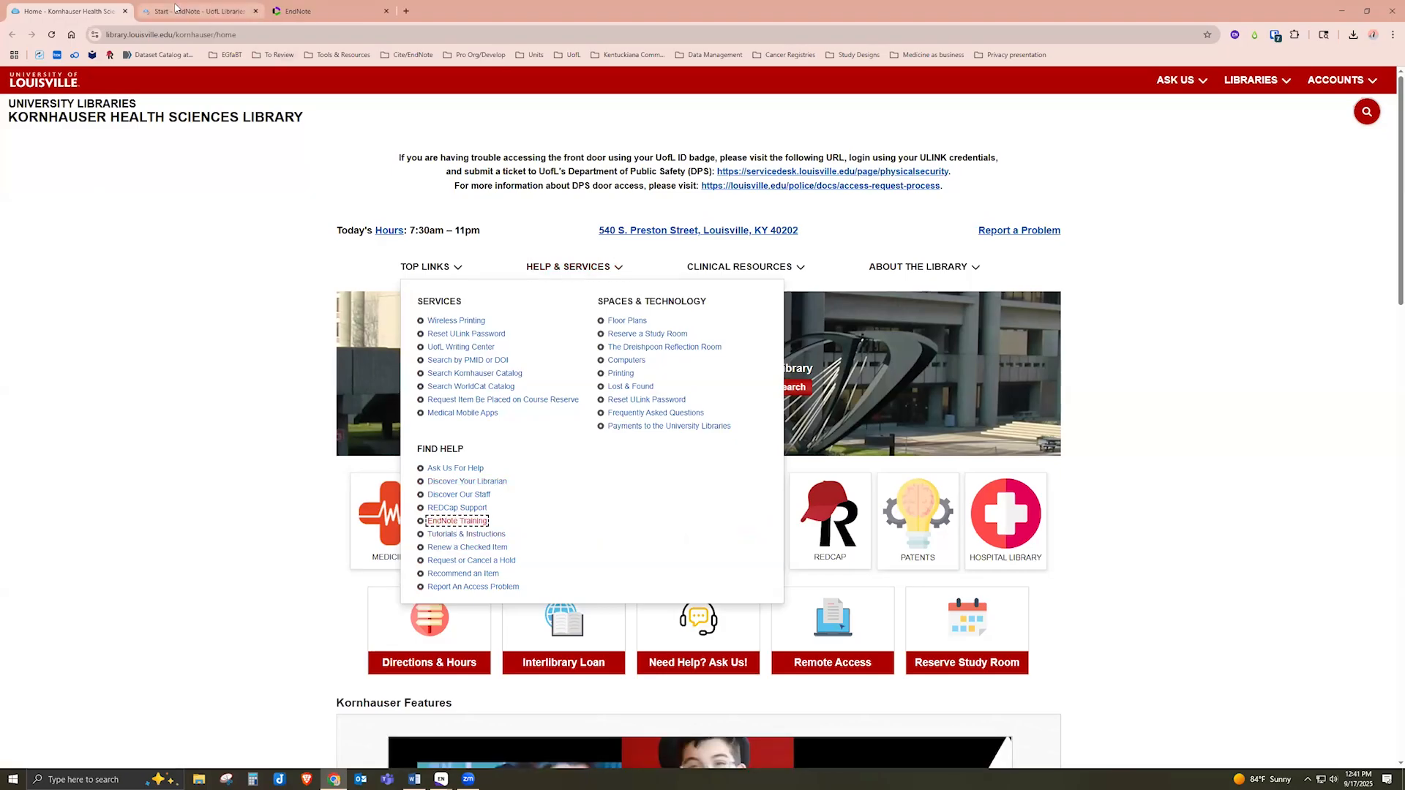
click(176, 8)
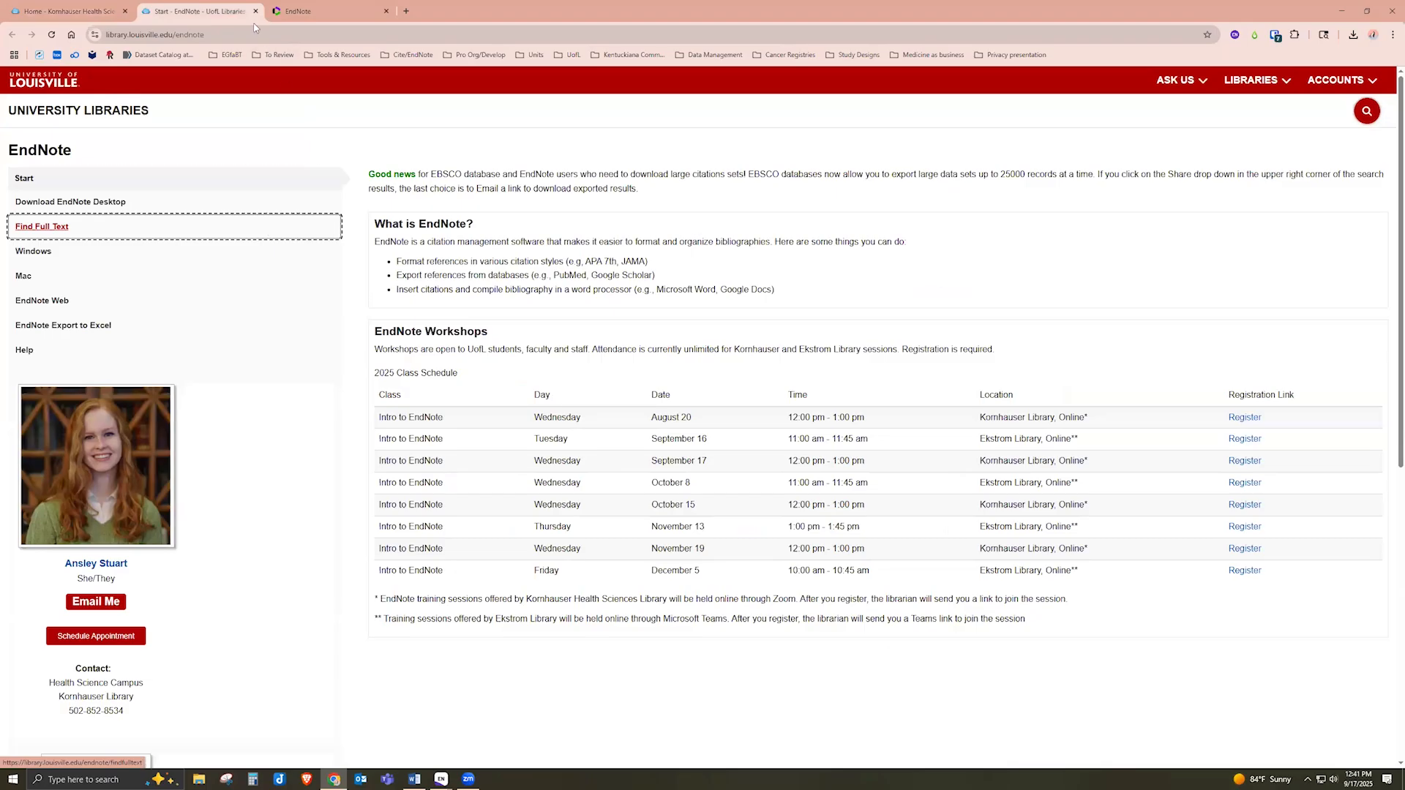
Open the guide's Find Full Text page and select its address in the address bar
click(69, 231)
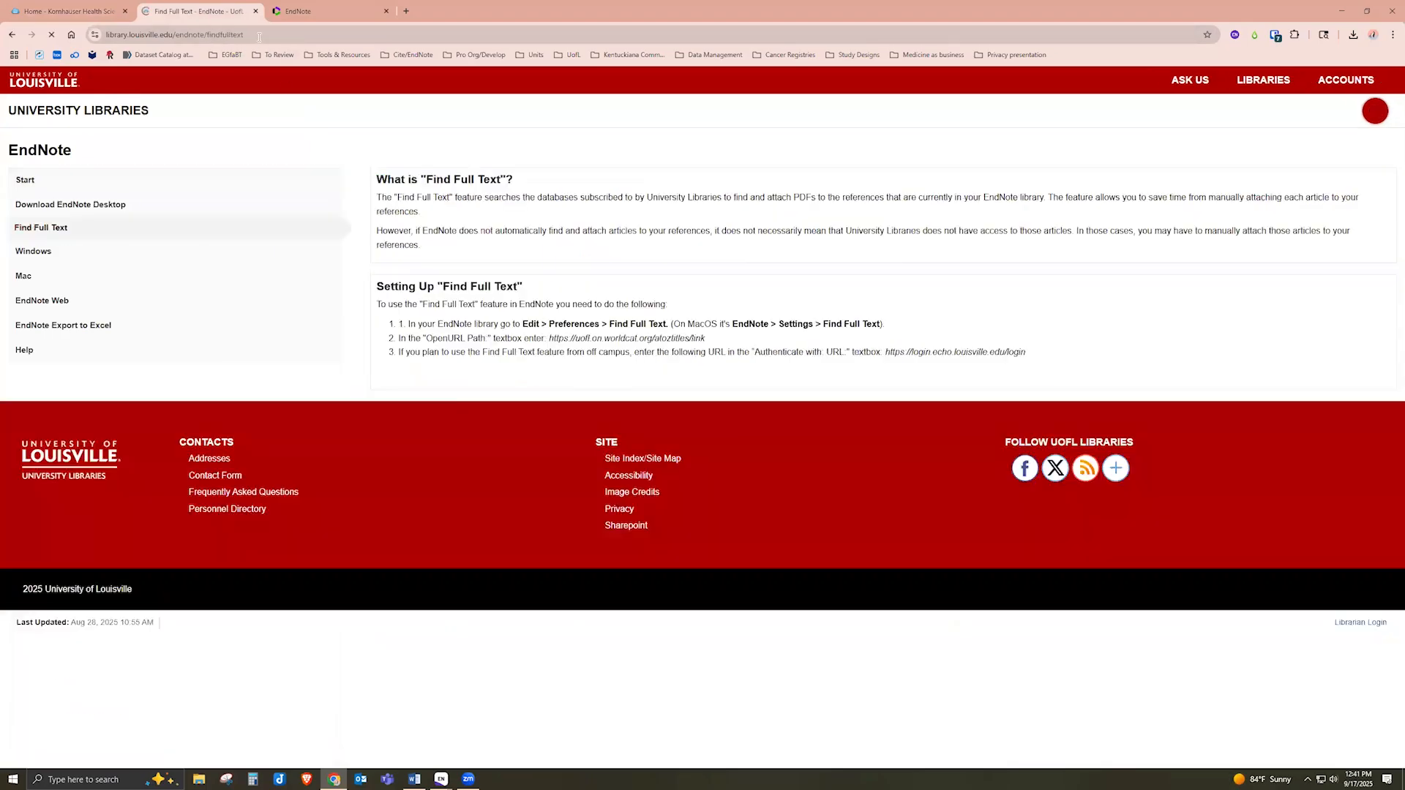
click(258, 35)
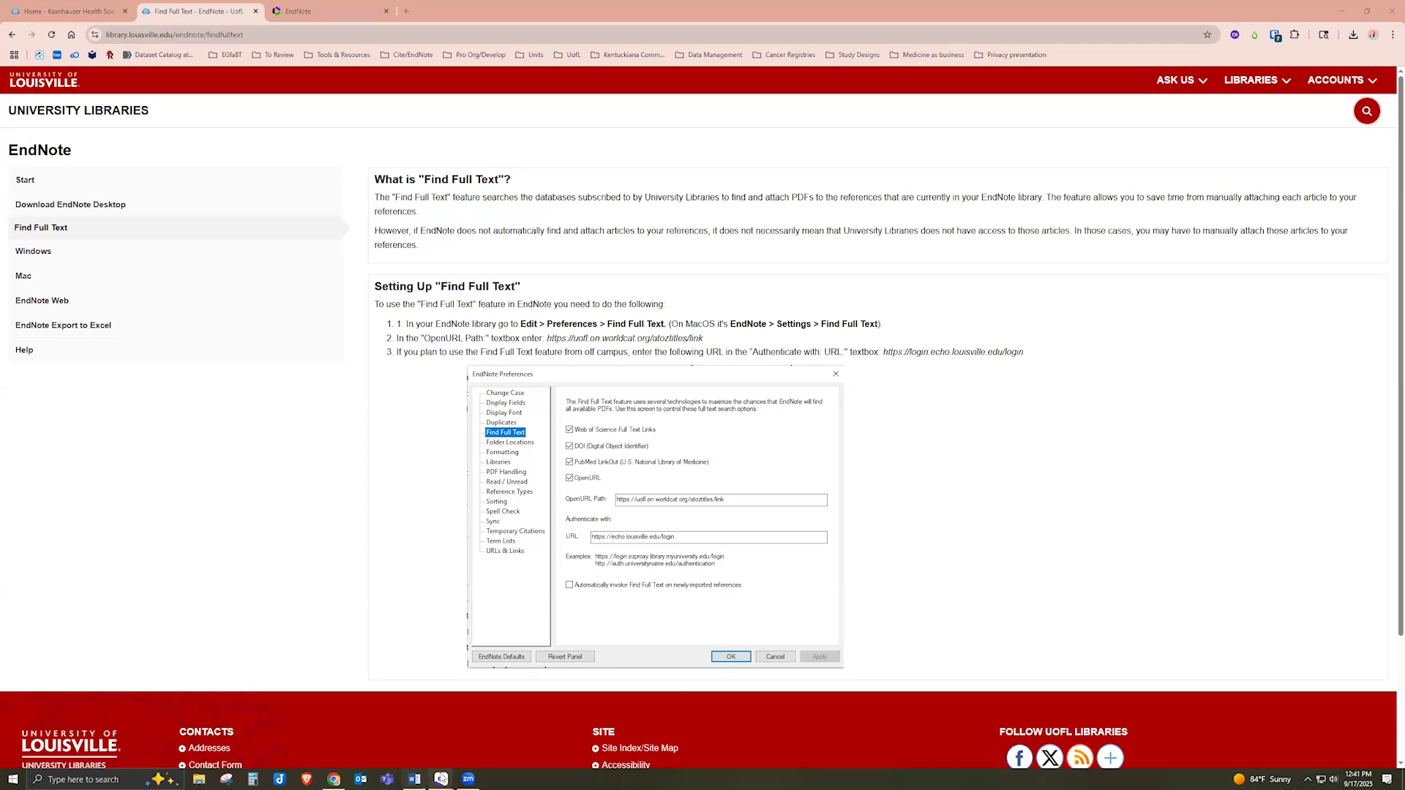
mouse_move(441, 778)
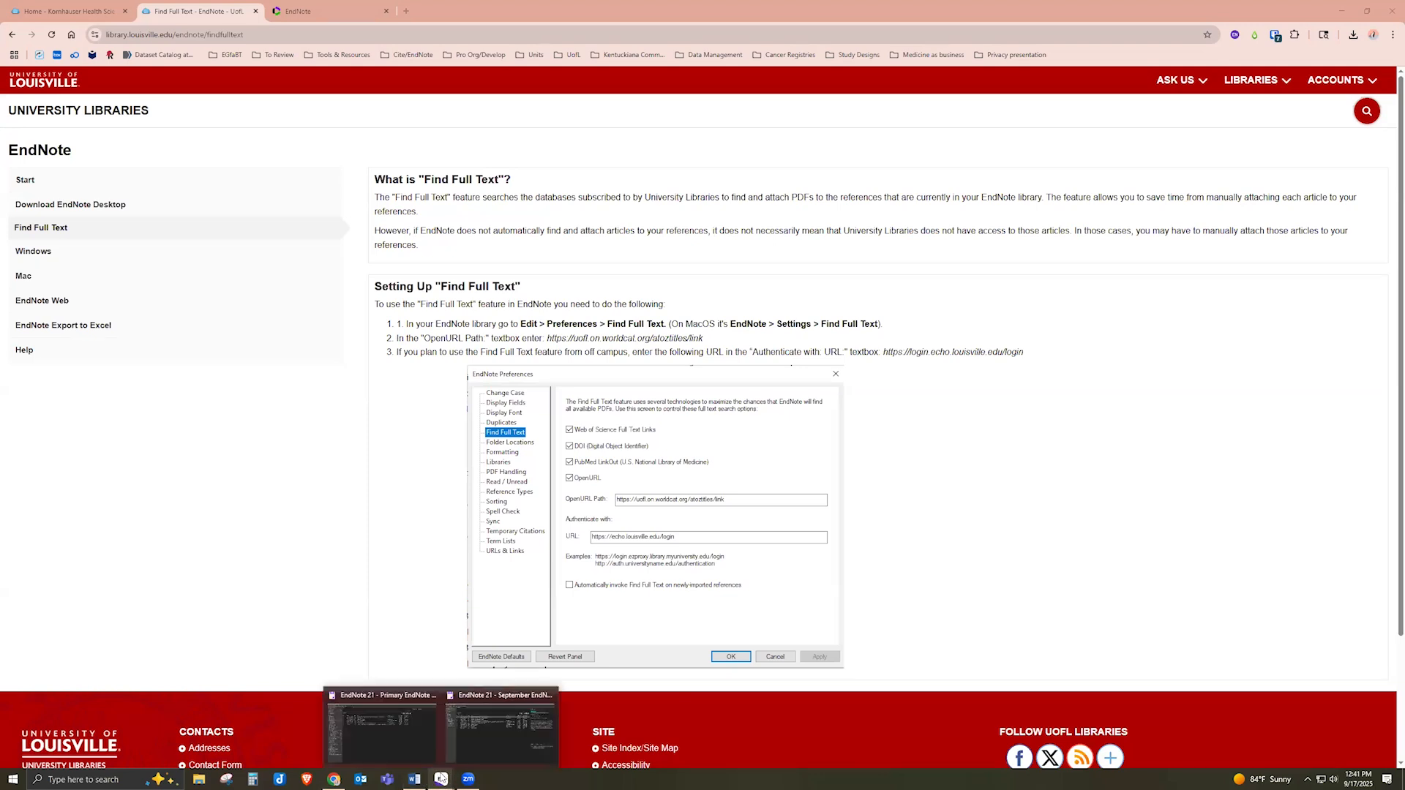
In the September library, open Edit > Preferences and select the Find Full Text settings
click(492, 744)
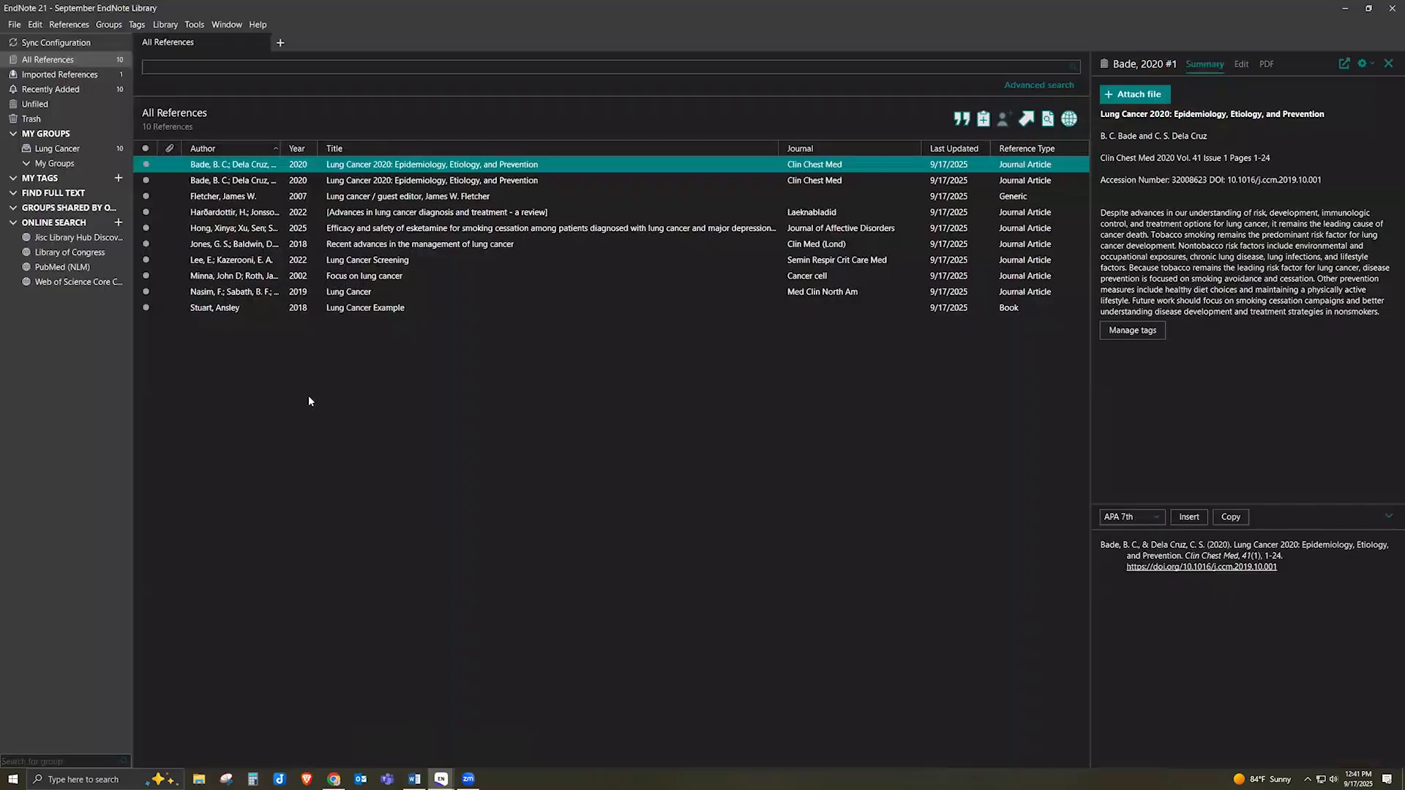
click(37, 25)
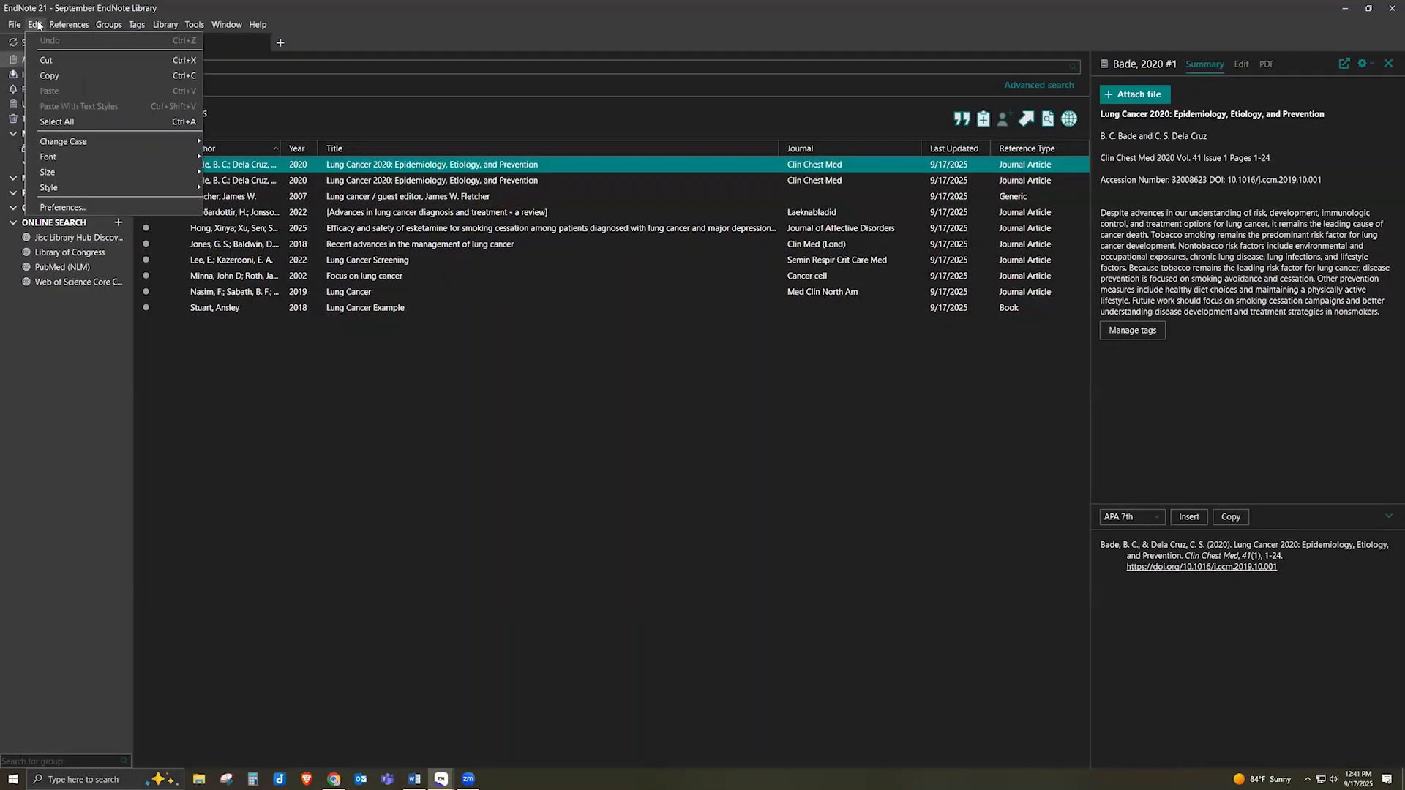
click(73, 207)
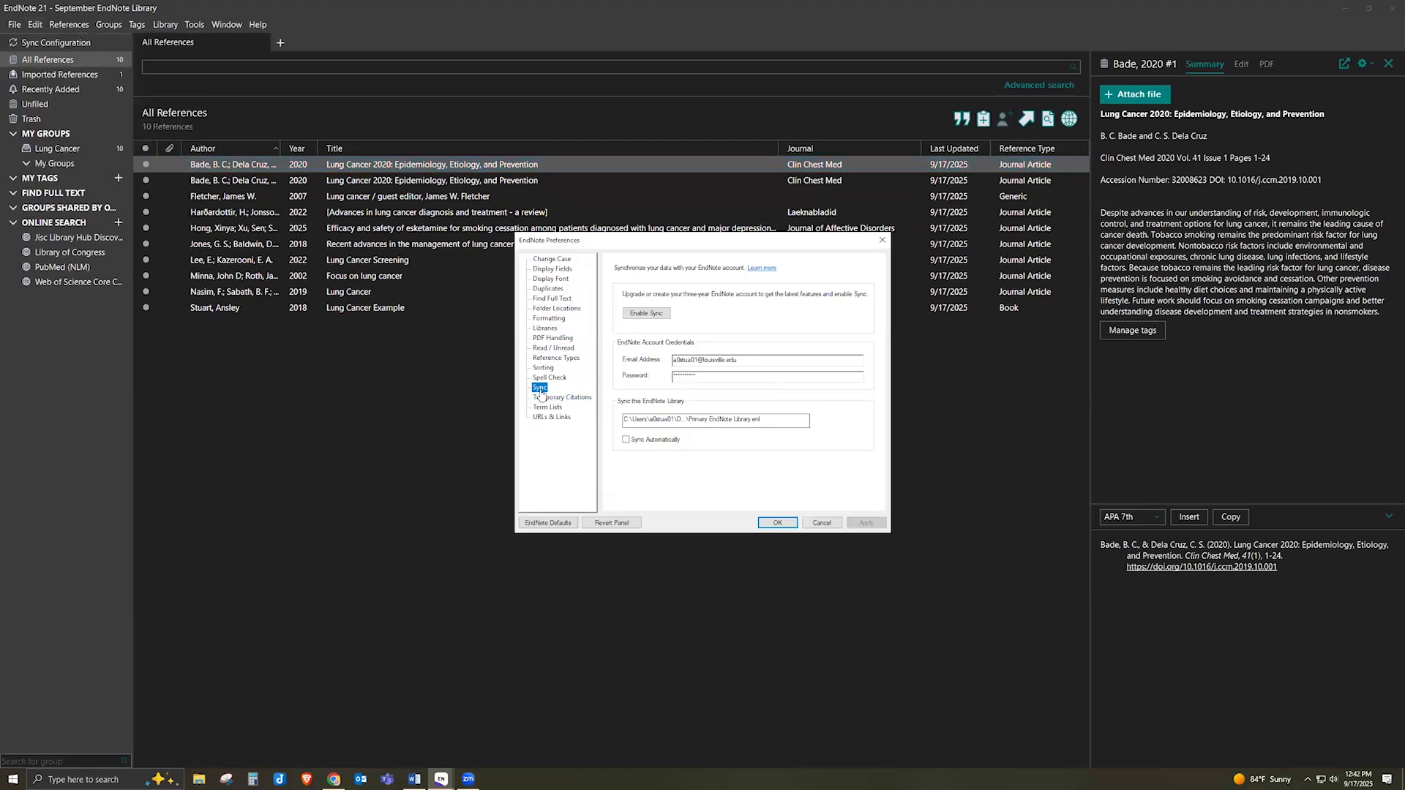
click(554, 299)
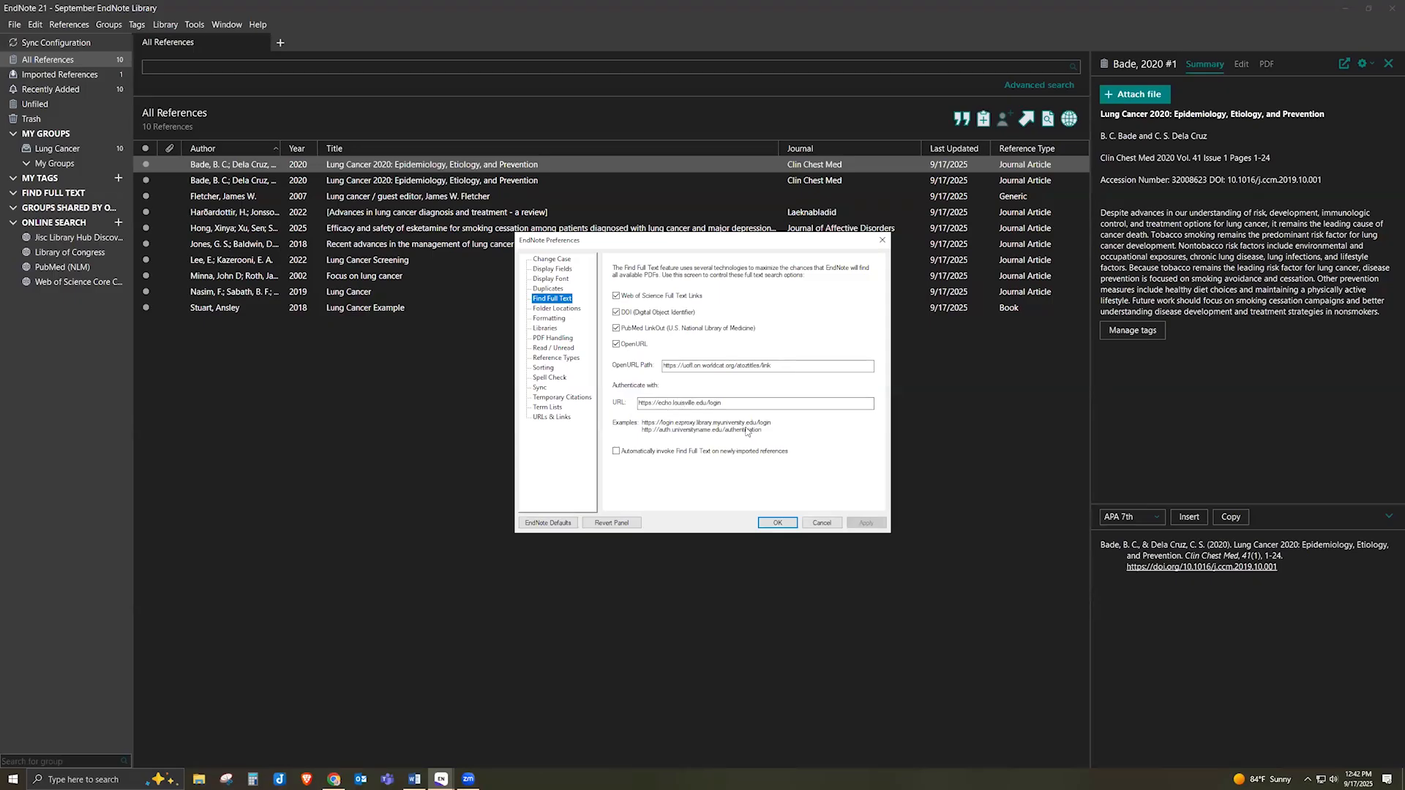
Select the OpenURL path and authentication URL, then close preferences without saving changes
mouse_move(336, 780)
drag(784, 366, 665, 365)
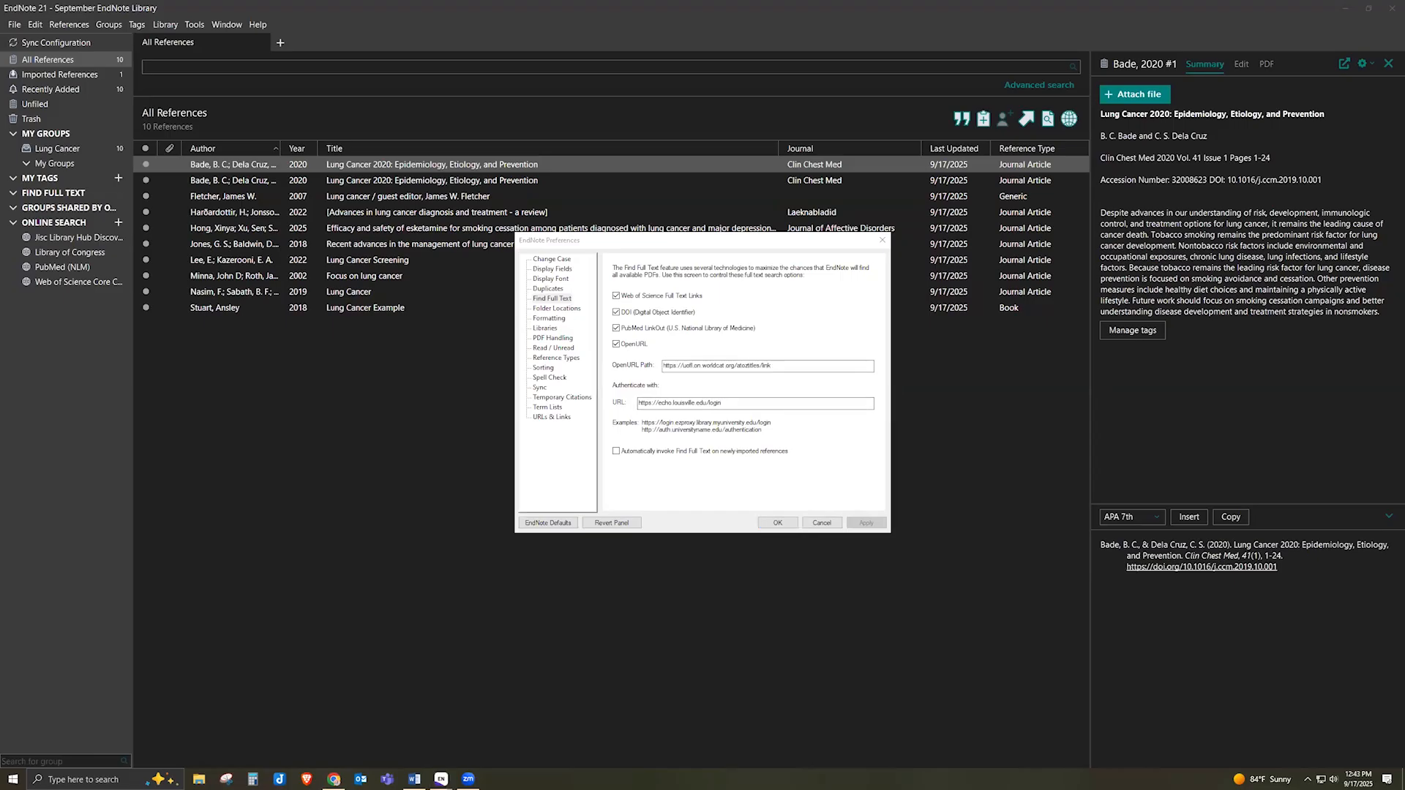
drag(729, 403, 622, 402)
click(809, 524)
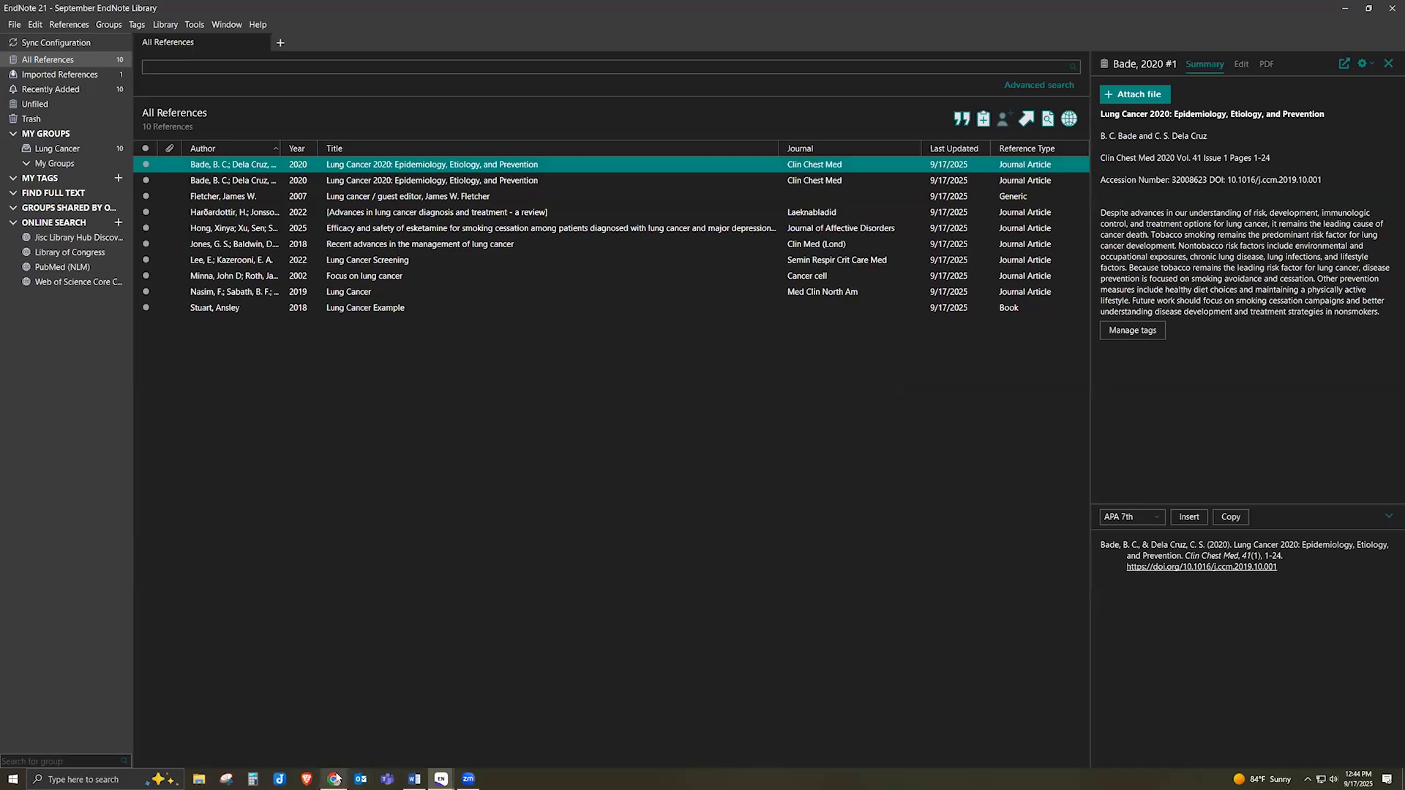
Check the Find Full Text guide page in Chrome, then return to the September library window
mouse_move(334, 780)
click(332, 721)
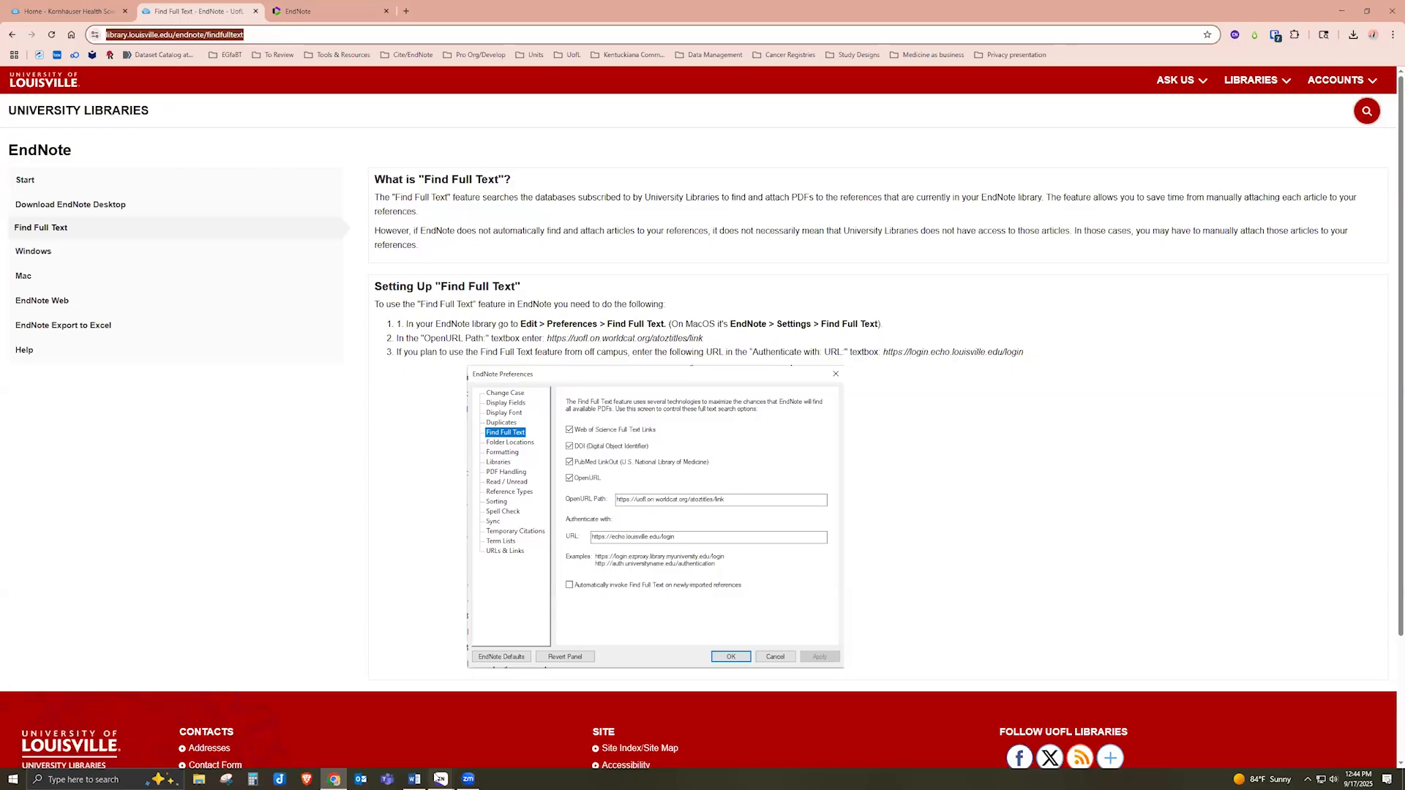
mouse_move(440, 778)
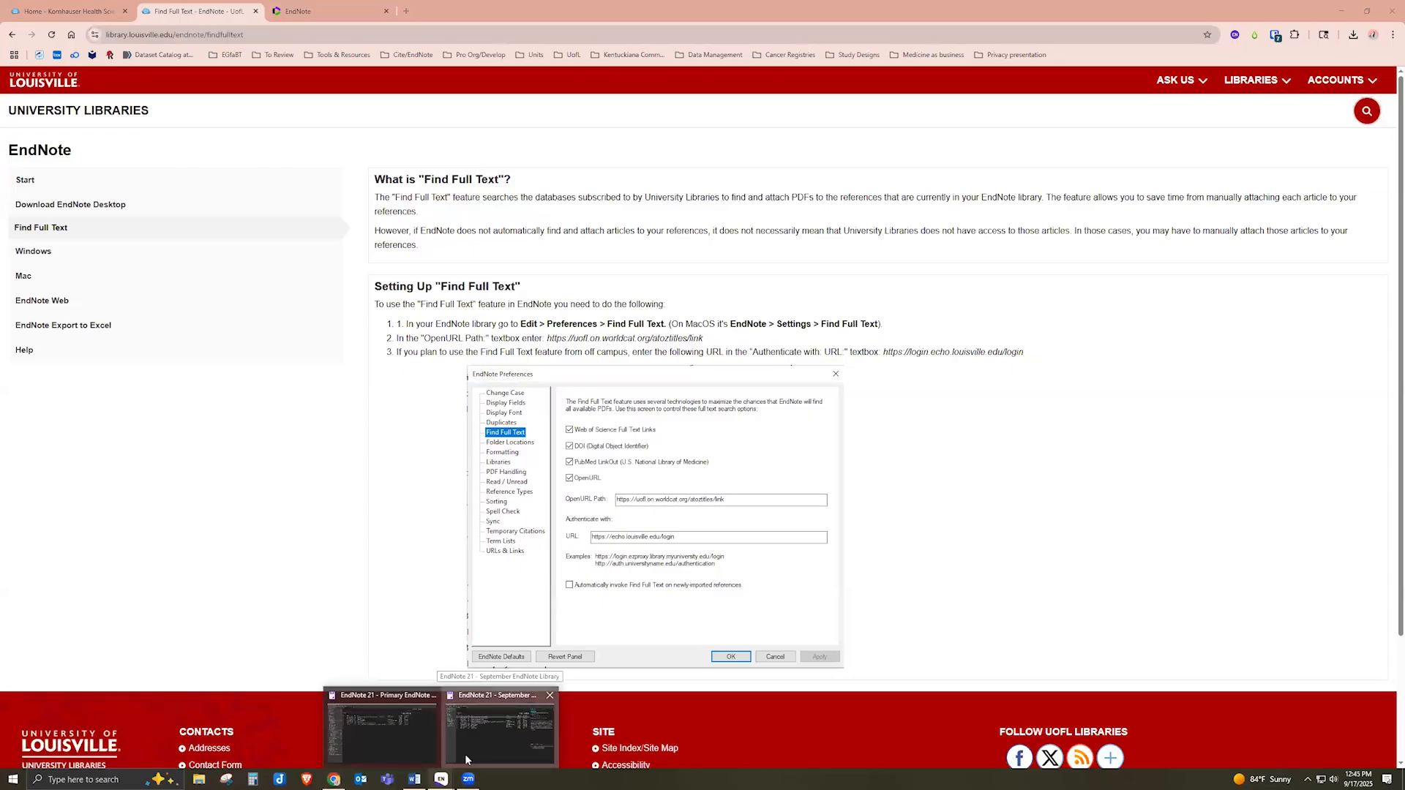
click(465, 759)
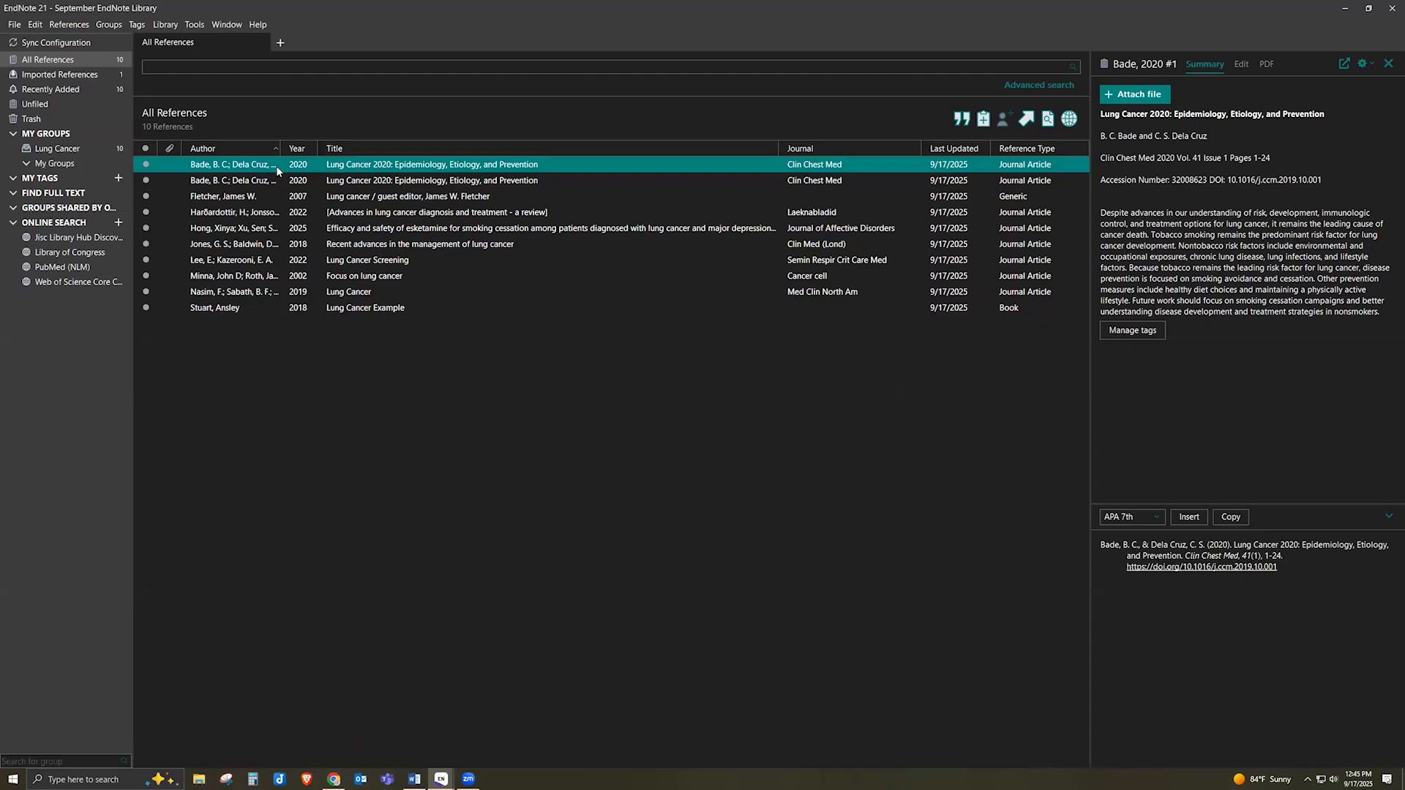
Select all 10 references and run Find Full Text, signing in for off-campus access
key(ctrl+a)
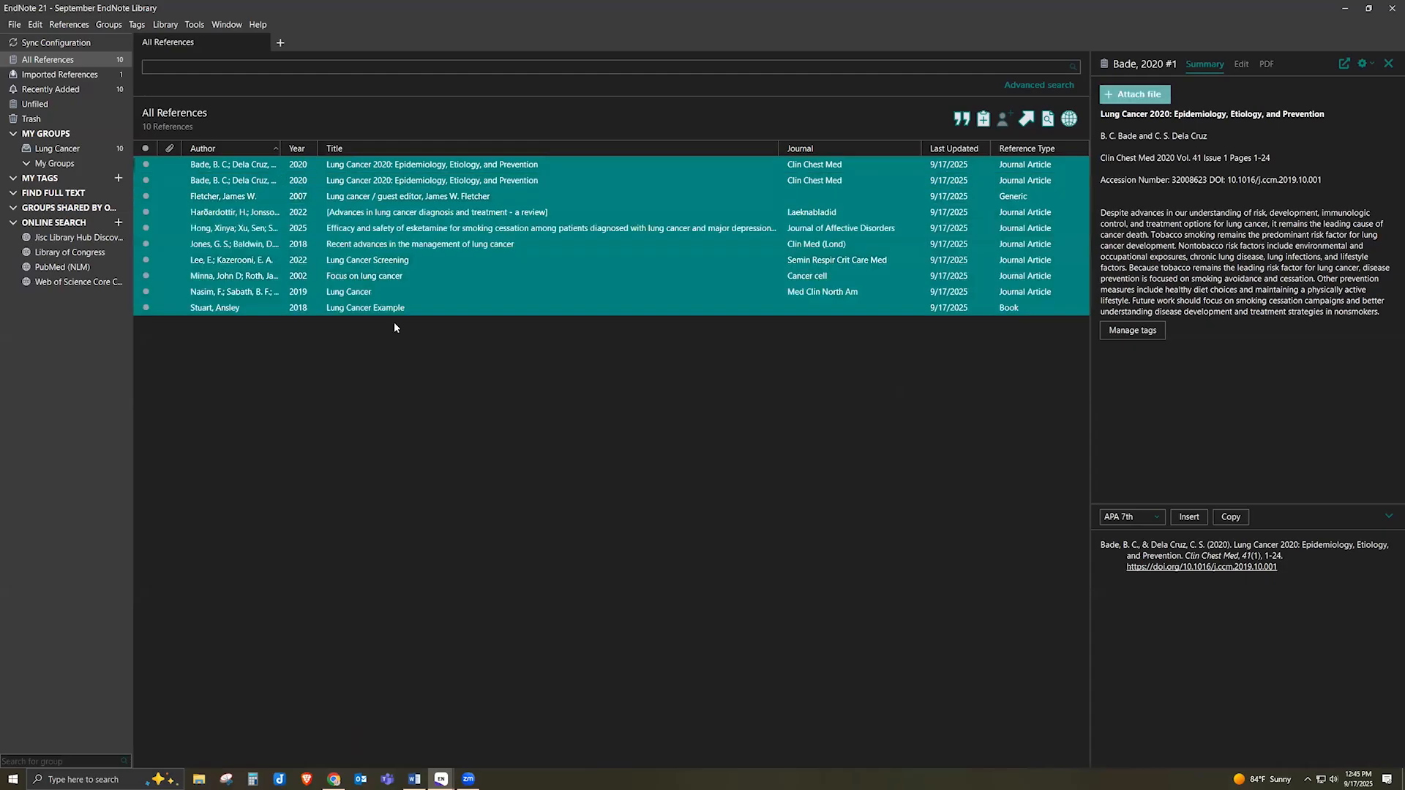
right_click(434, 237)
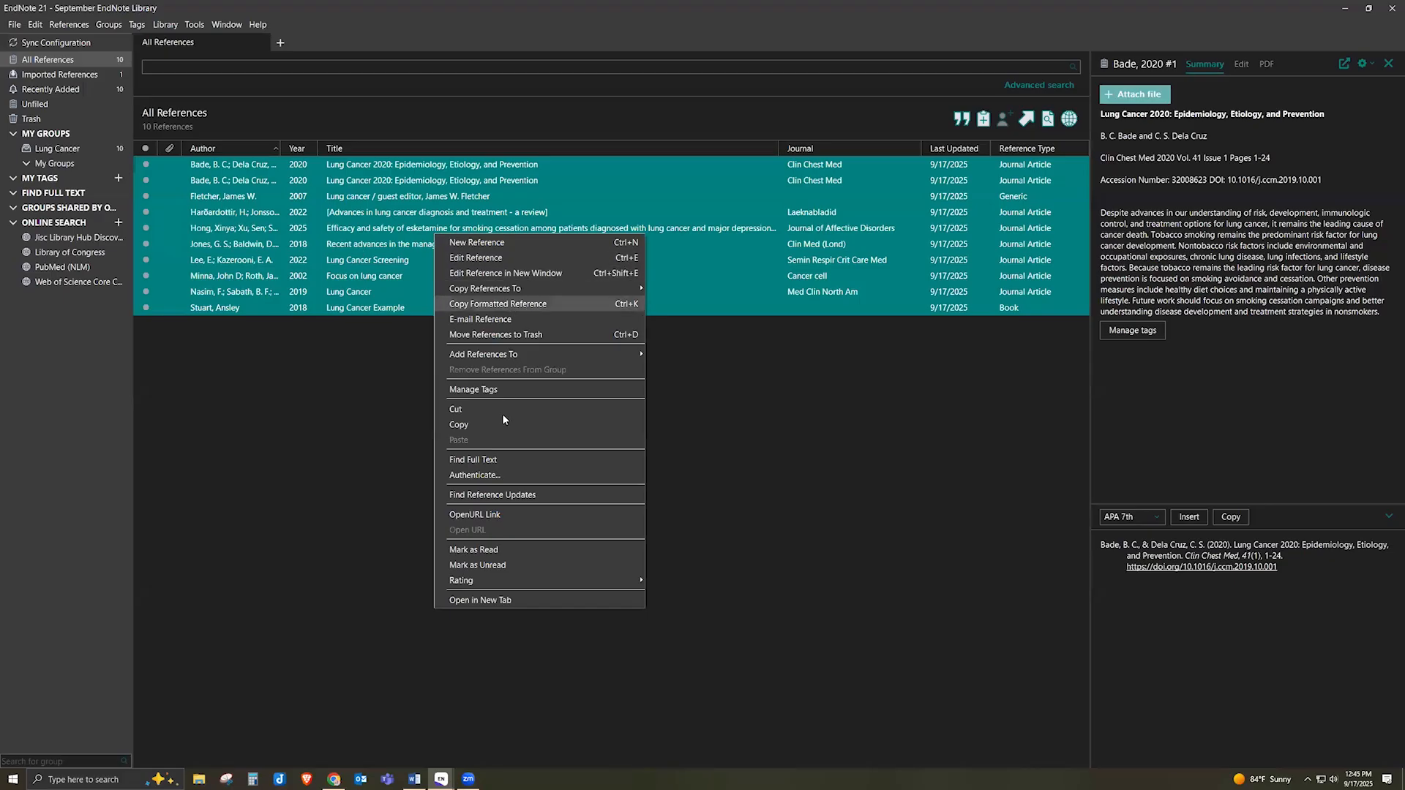
click(484, 461)
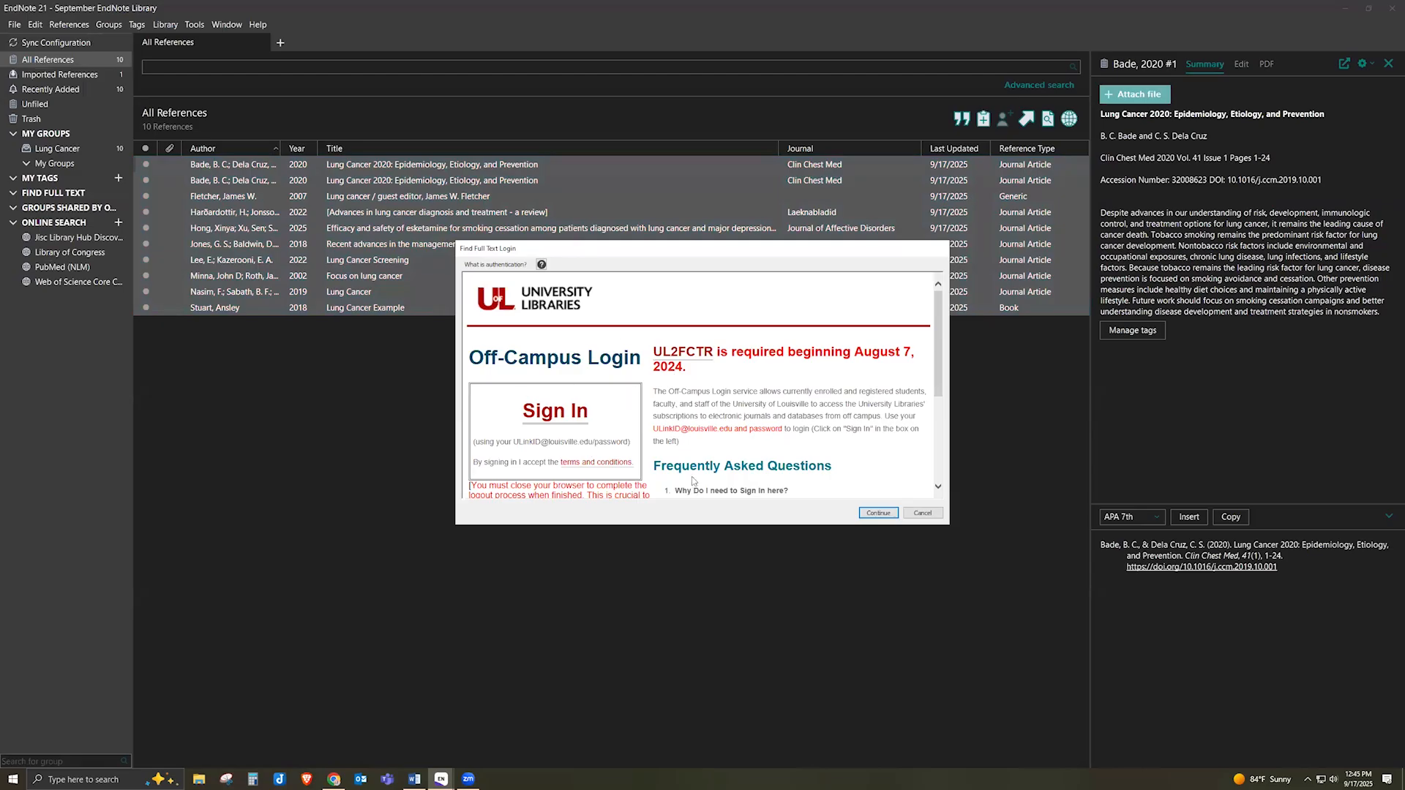
click(532, 415)
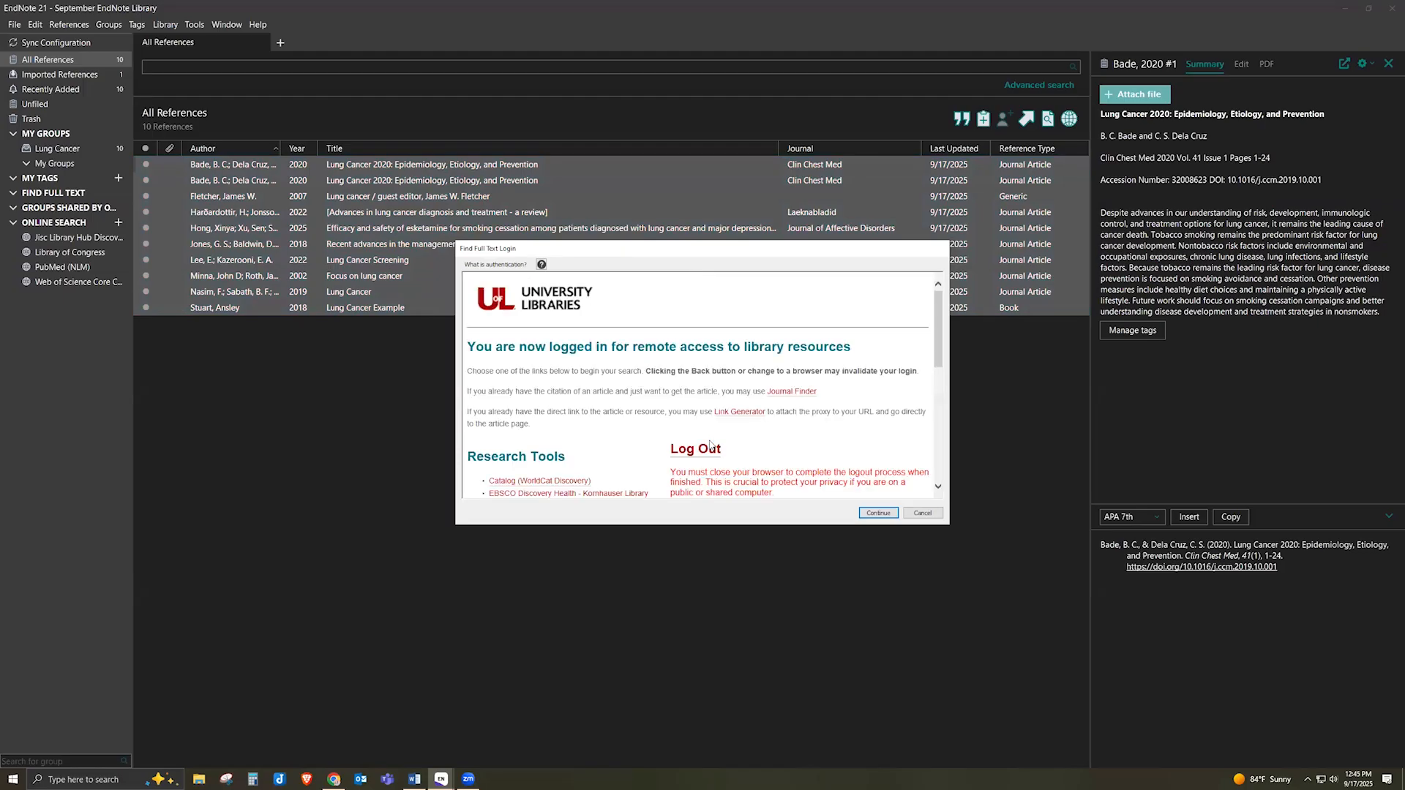
click(892, 515)
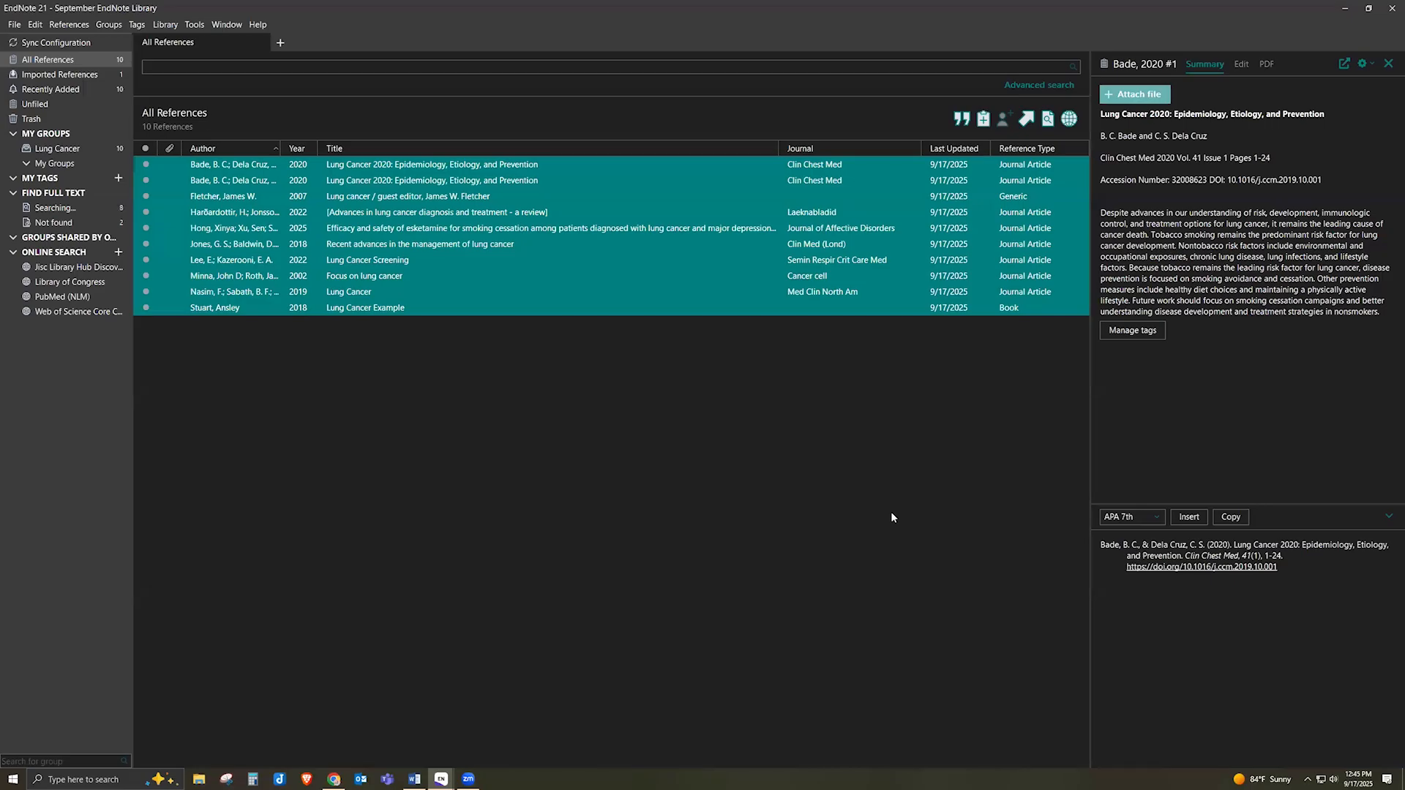
Review the Found URL results, open Hong 2025, then switch to the Primary library window
click(56, 194)
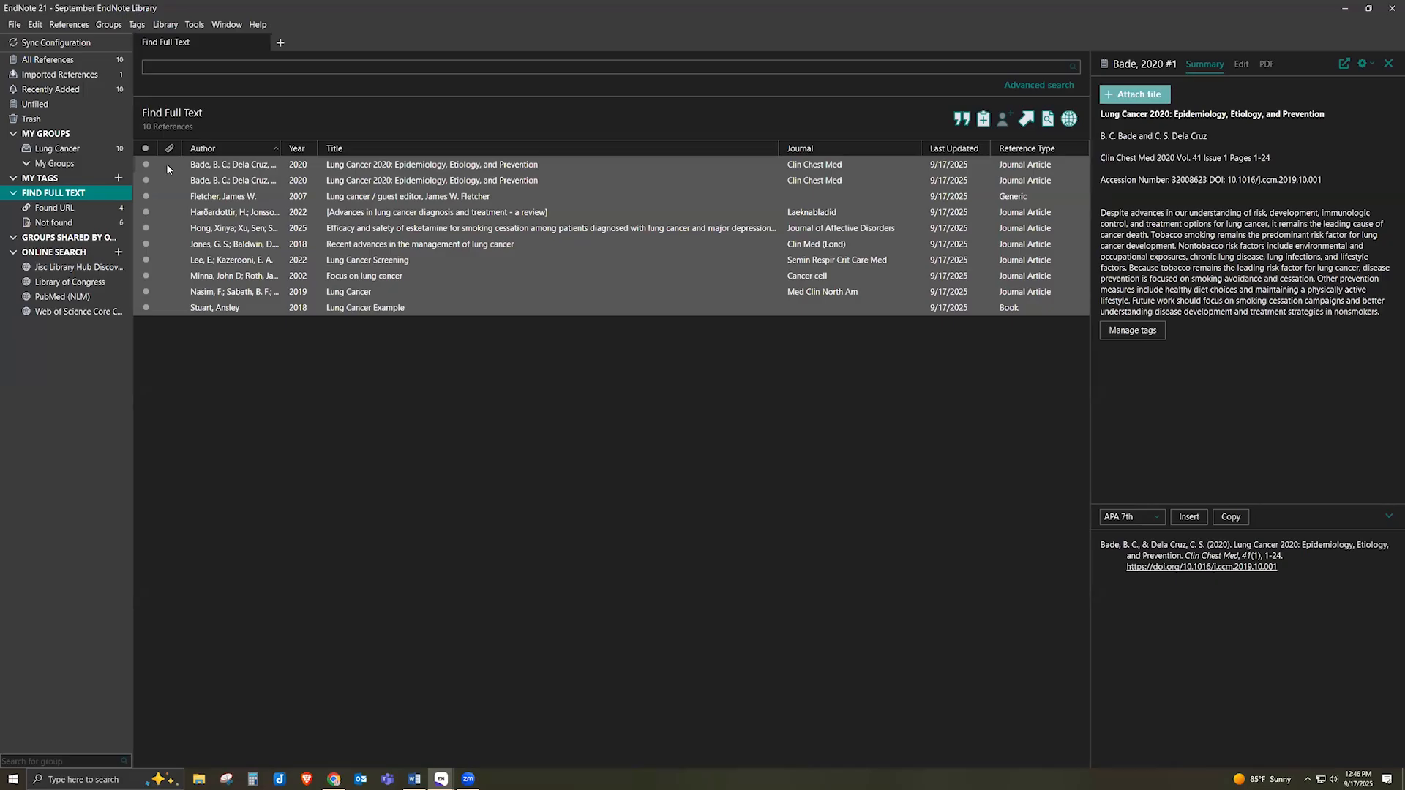
click(51, 210)
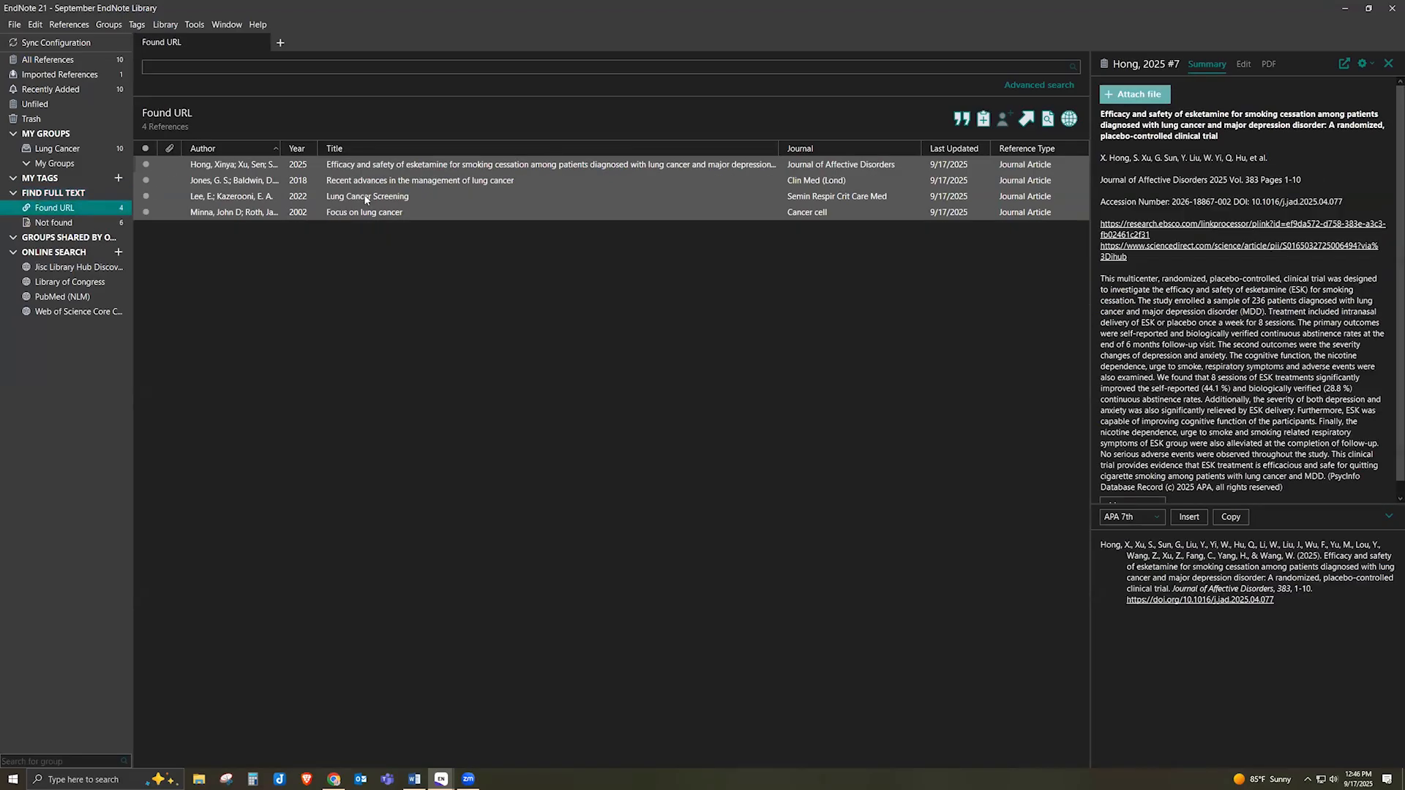
click(423, 166)
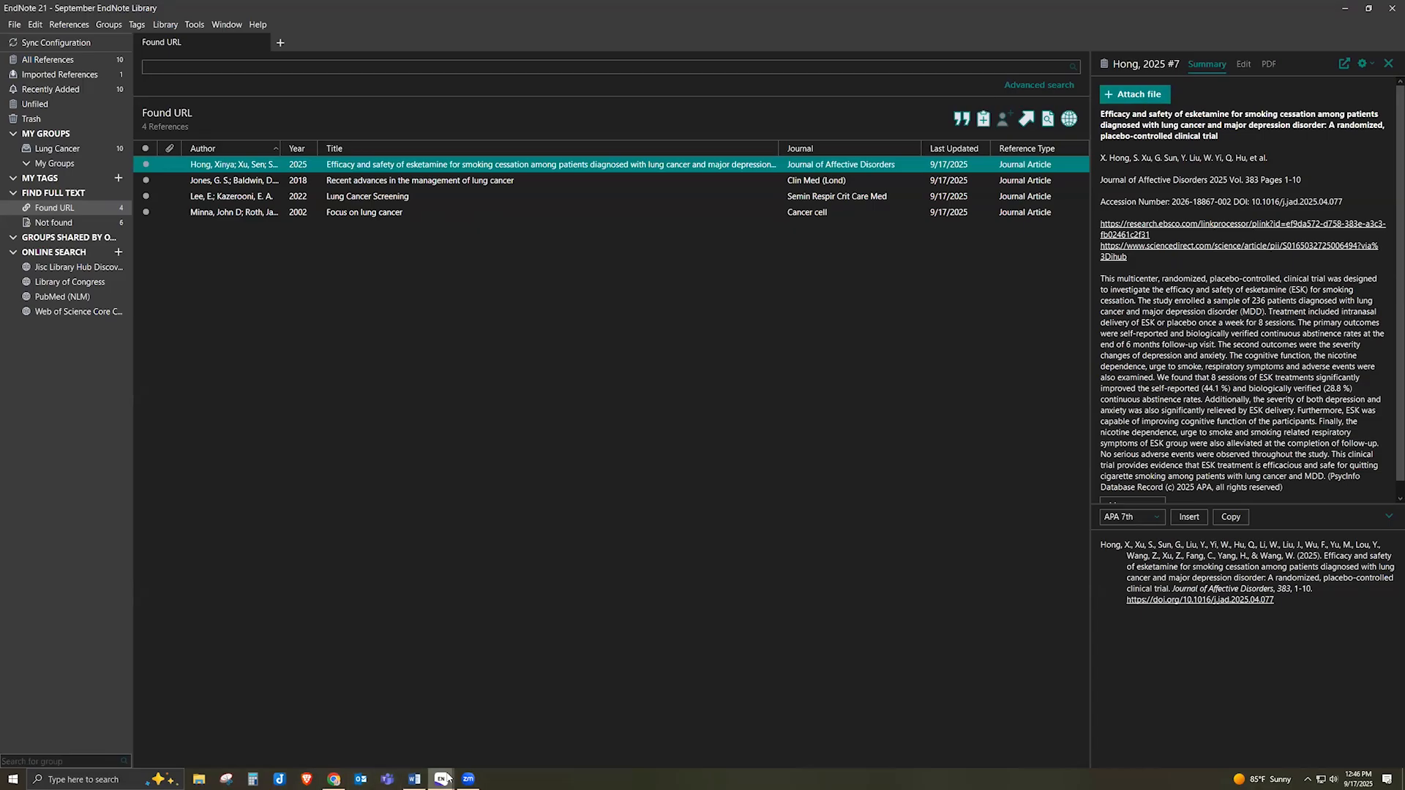
mouse_move(448, 779)
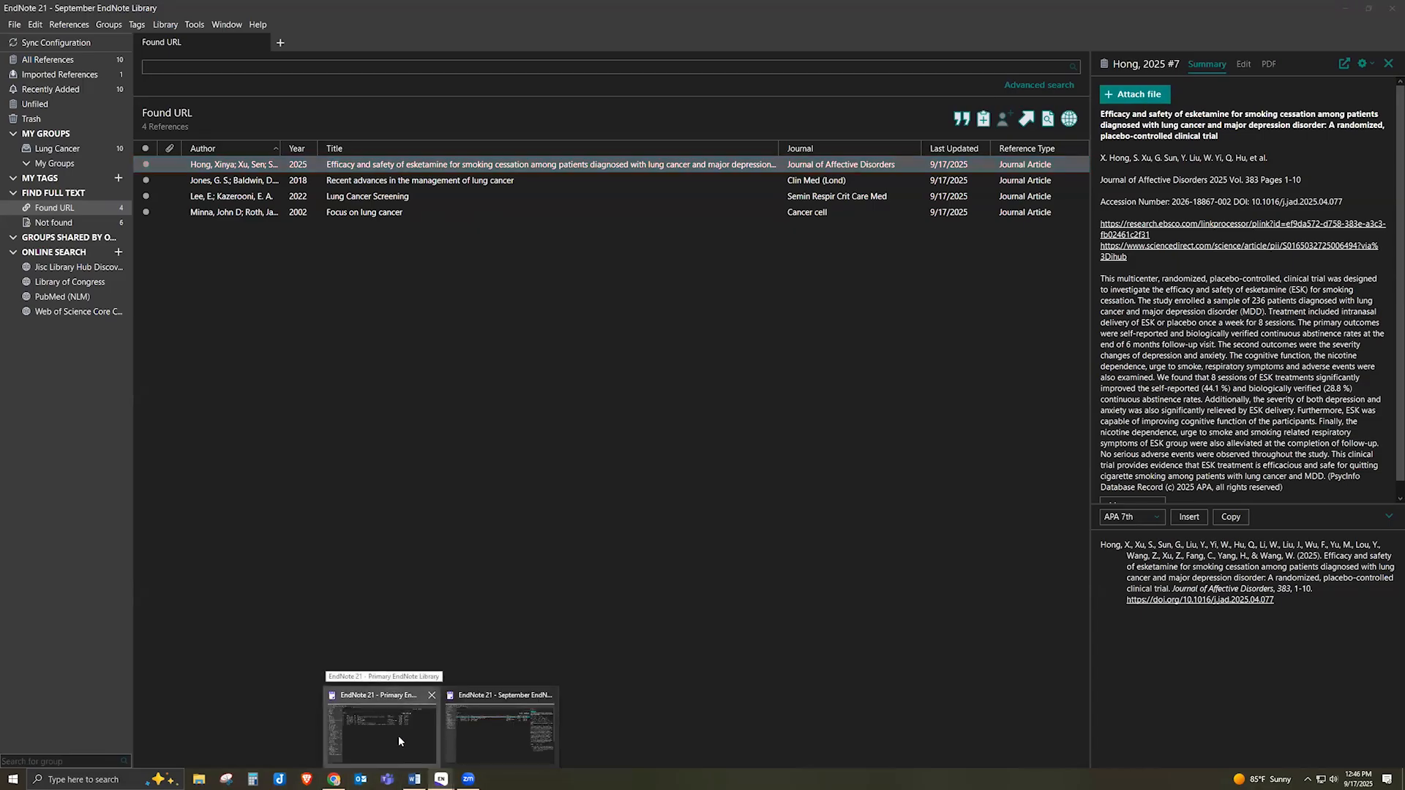
click(398, 736)
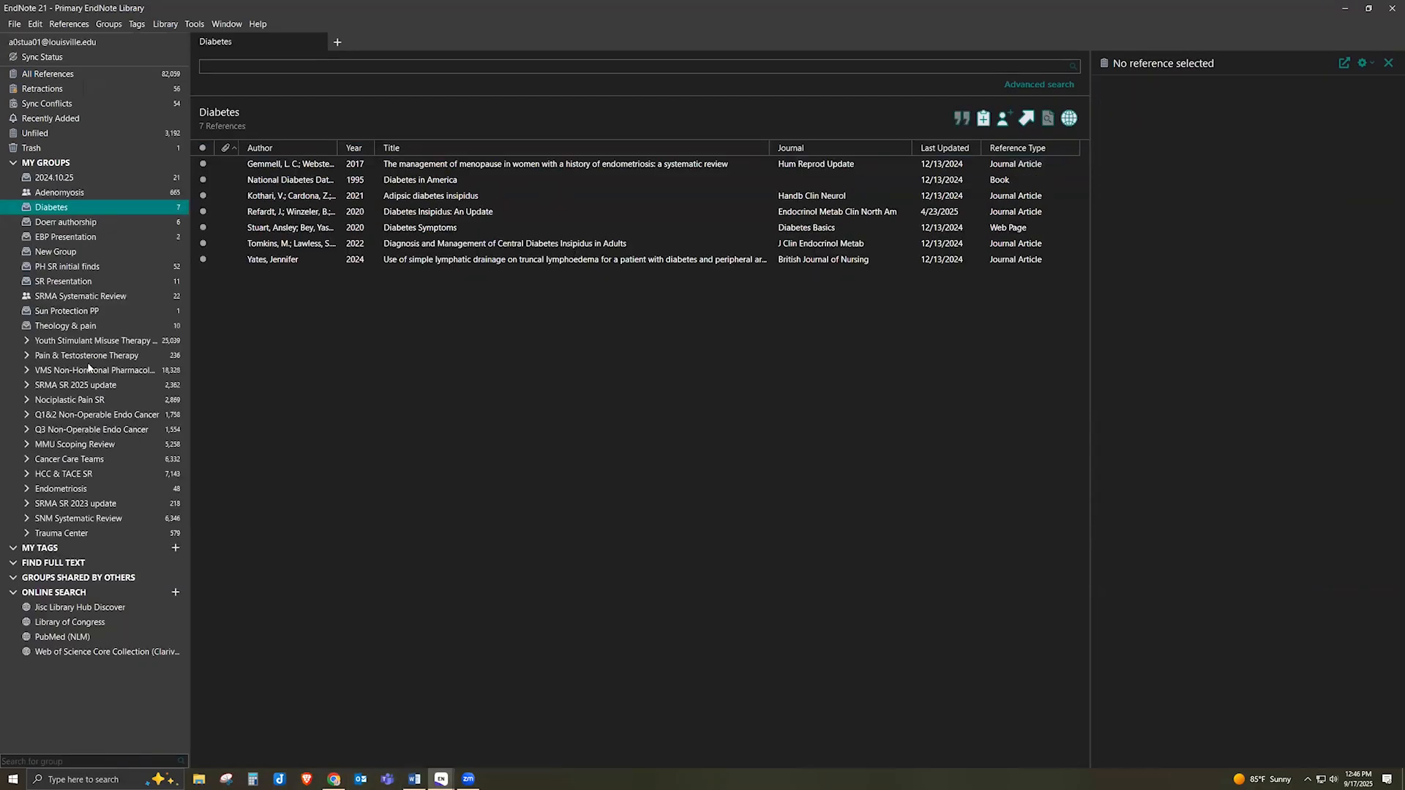
Show All References in the Primary library and open the Brown 2004 black cohosh reference
click(70, 76)
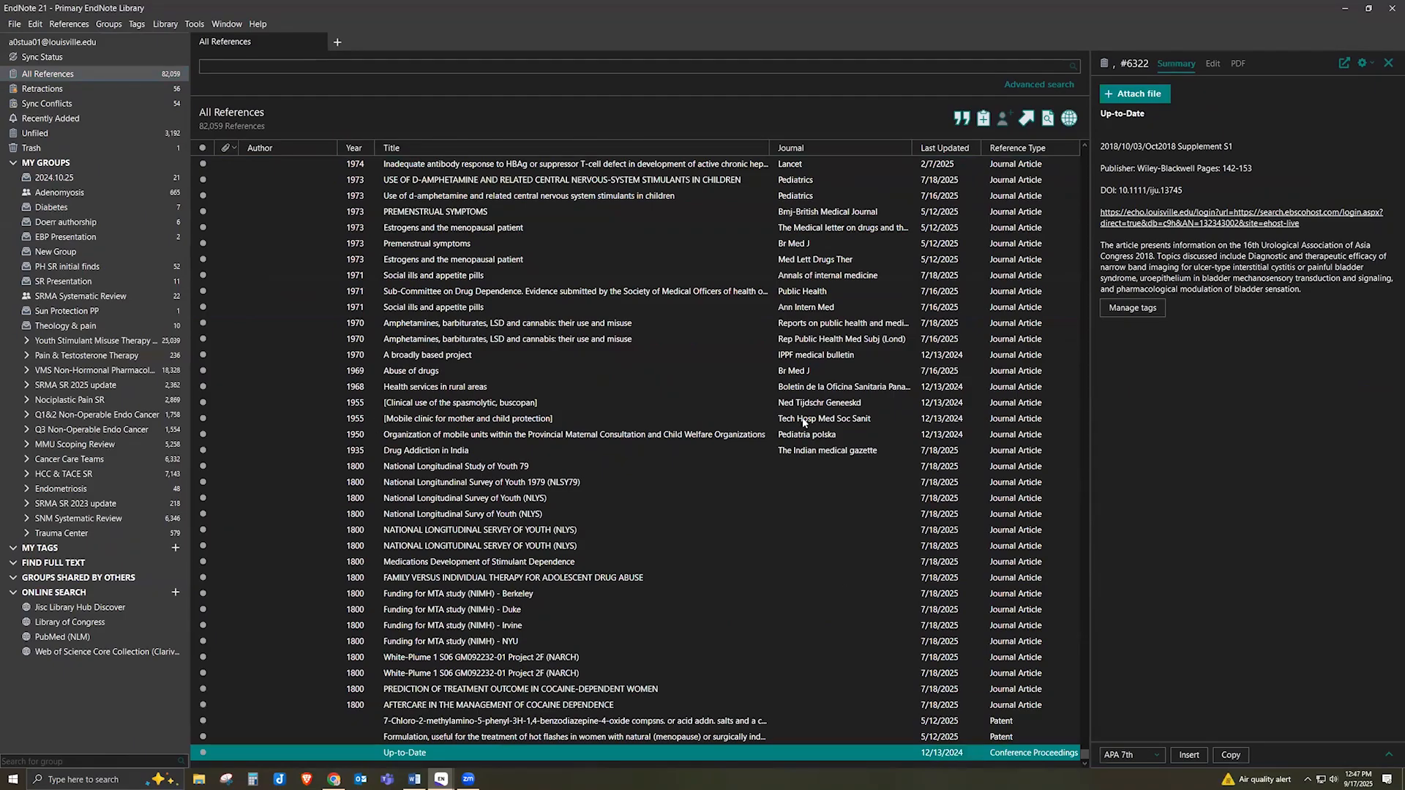
scroll(1068, 751, up, 5)
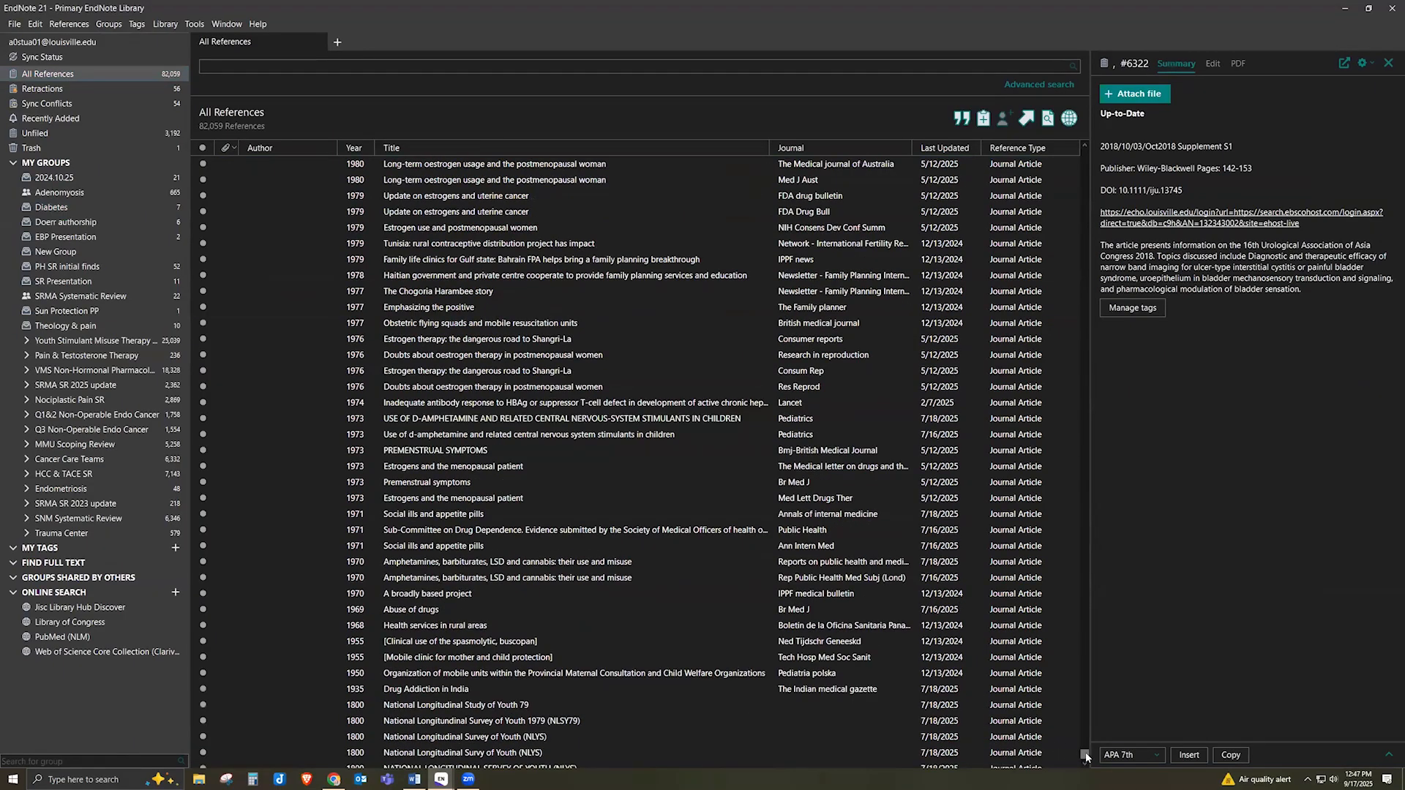
drag(1153, 272, 1129, 284)
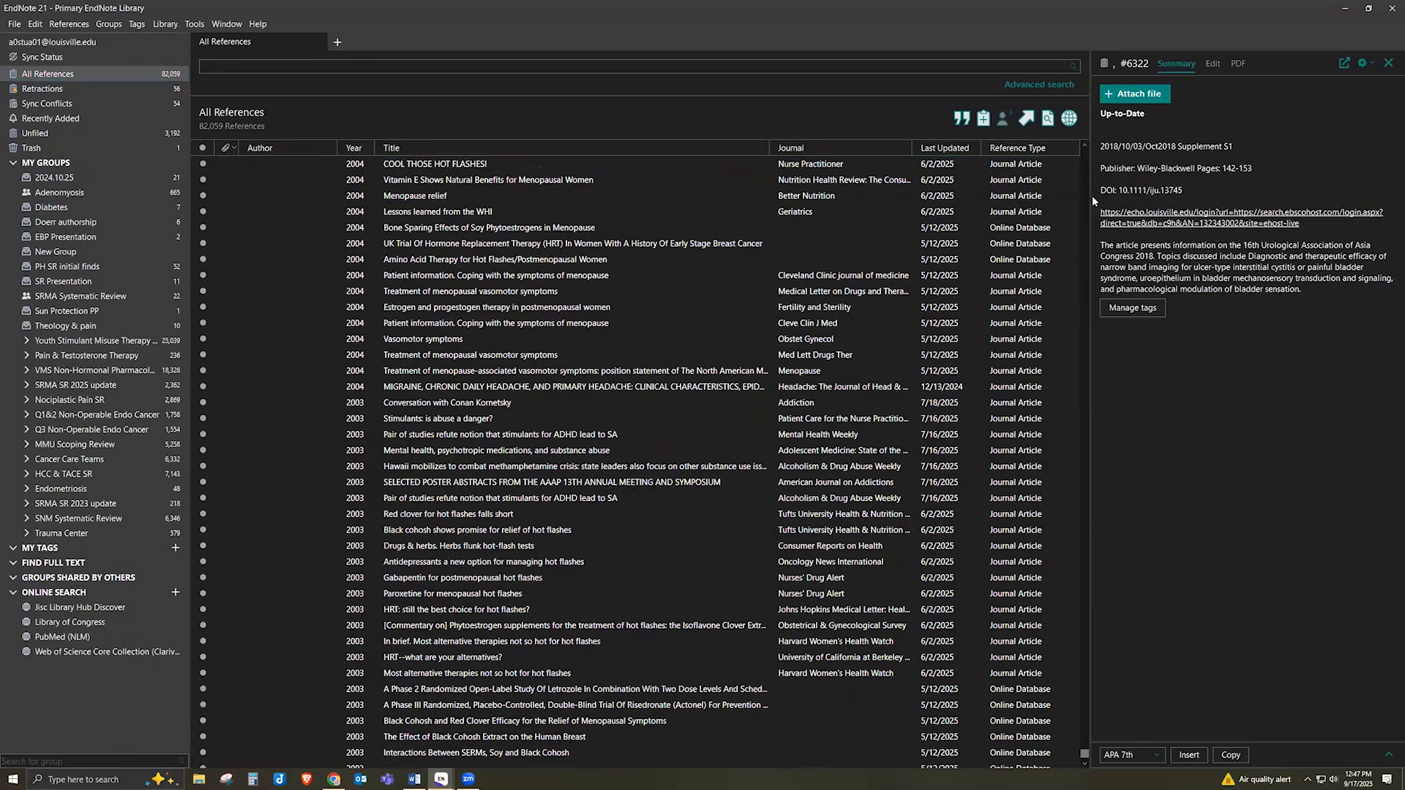
drag(1092, 196, 1087, 178)
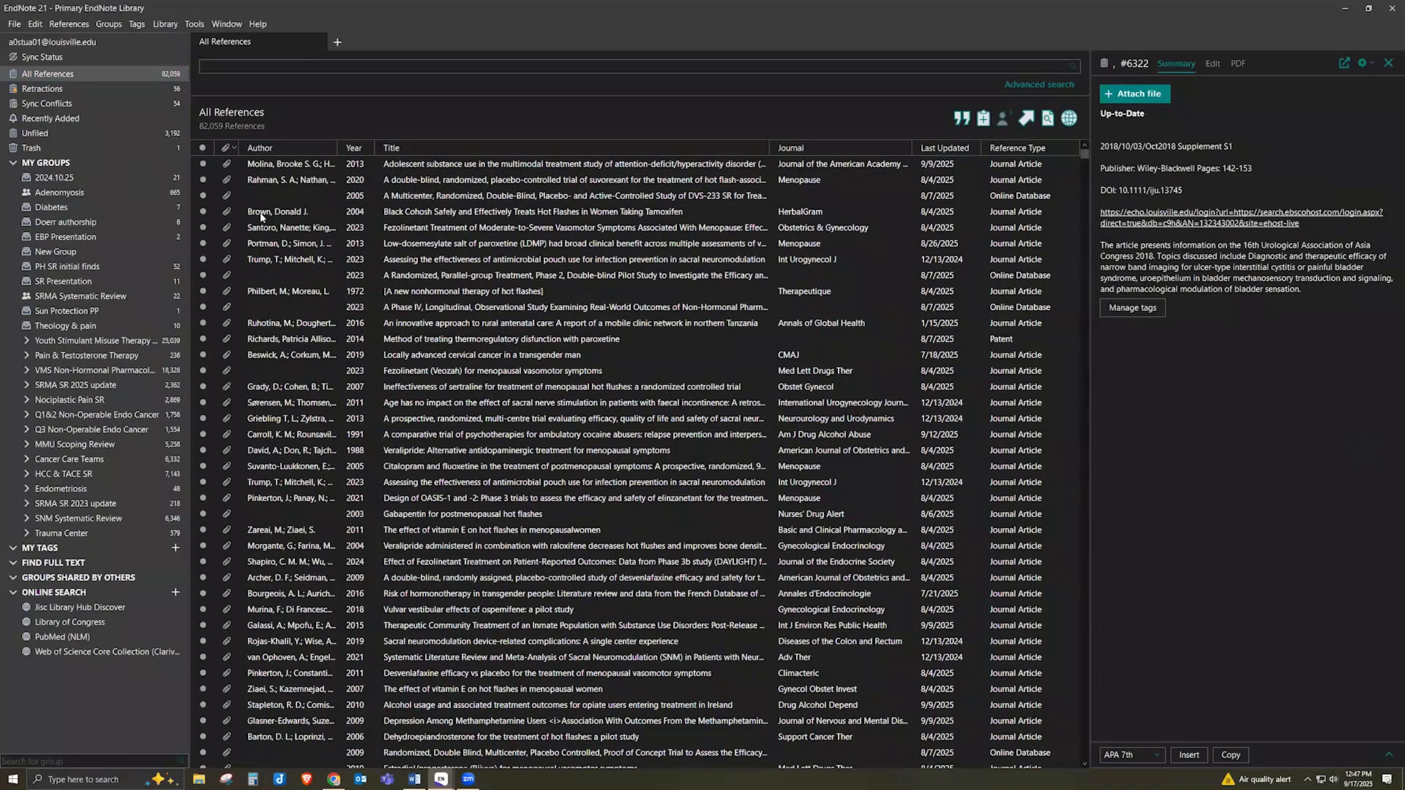
click(261, 214)
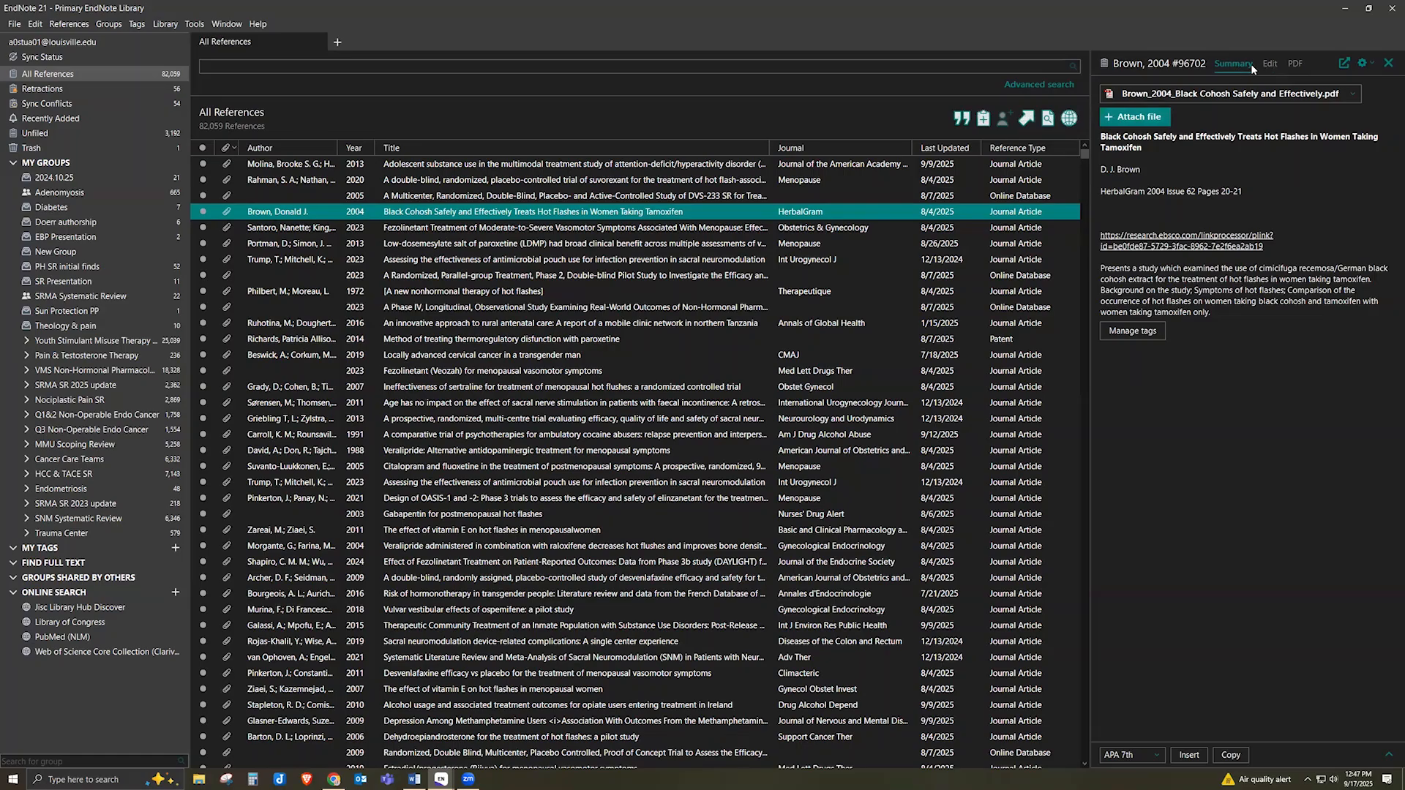
Read Brown 2004's PDF in a widened pane with annotation tools, then return to Summary
click(1292, 64)
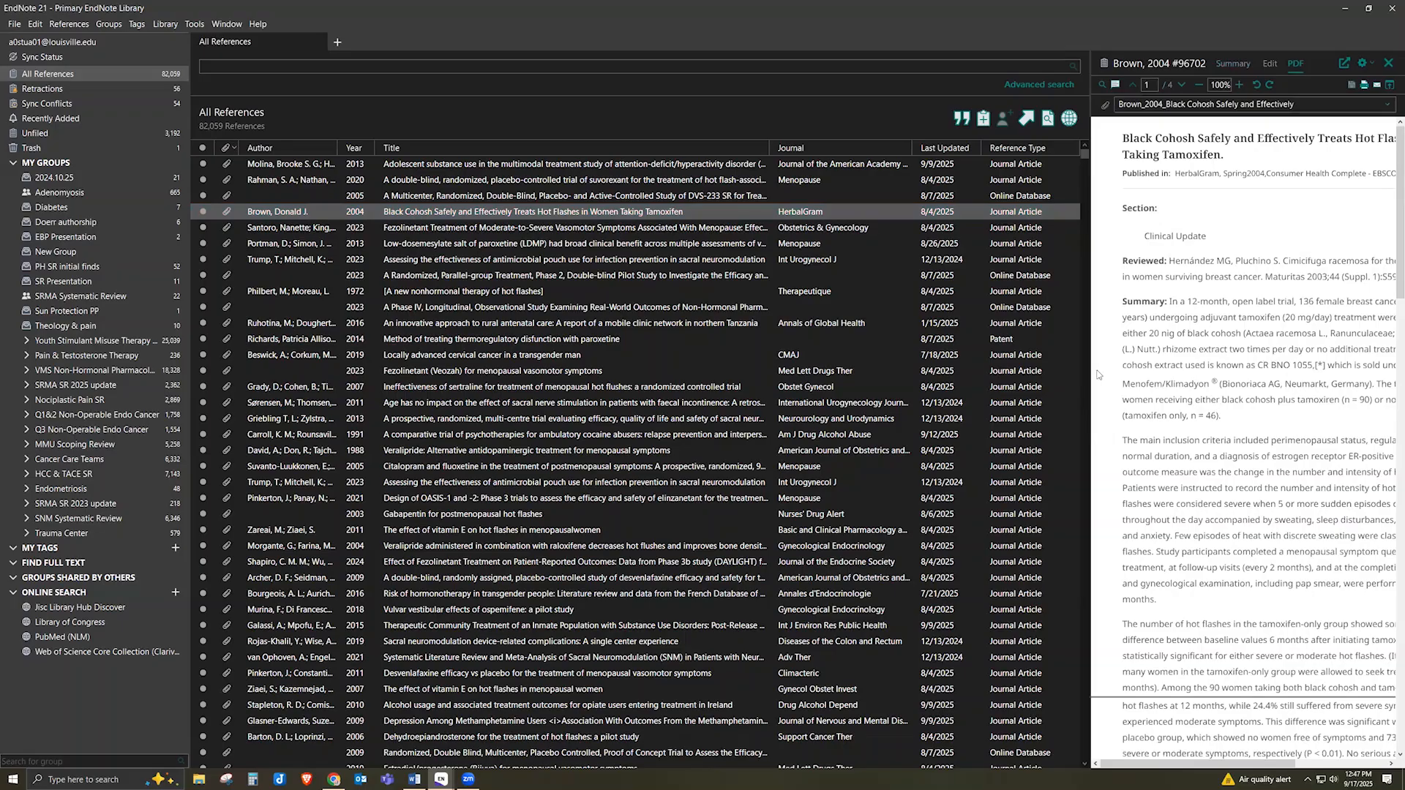
drag(1002, 368, 943, 367)
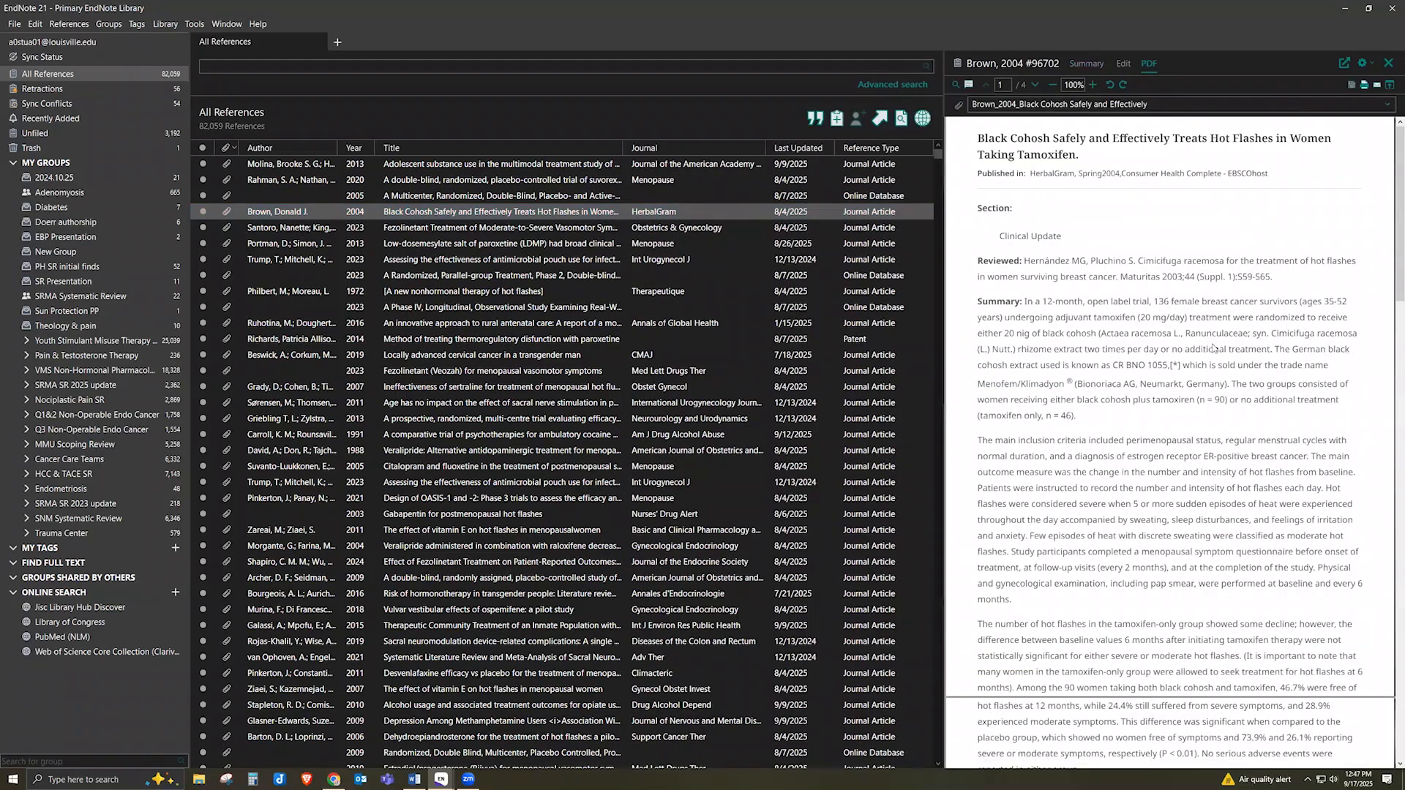
click(968, 85)
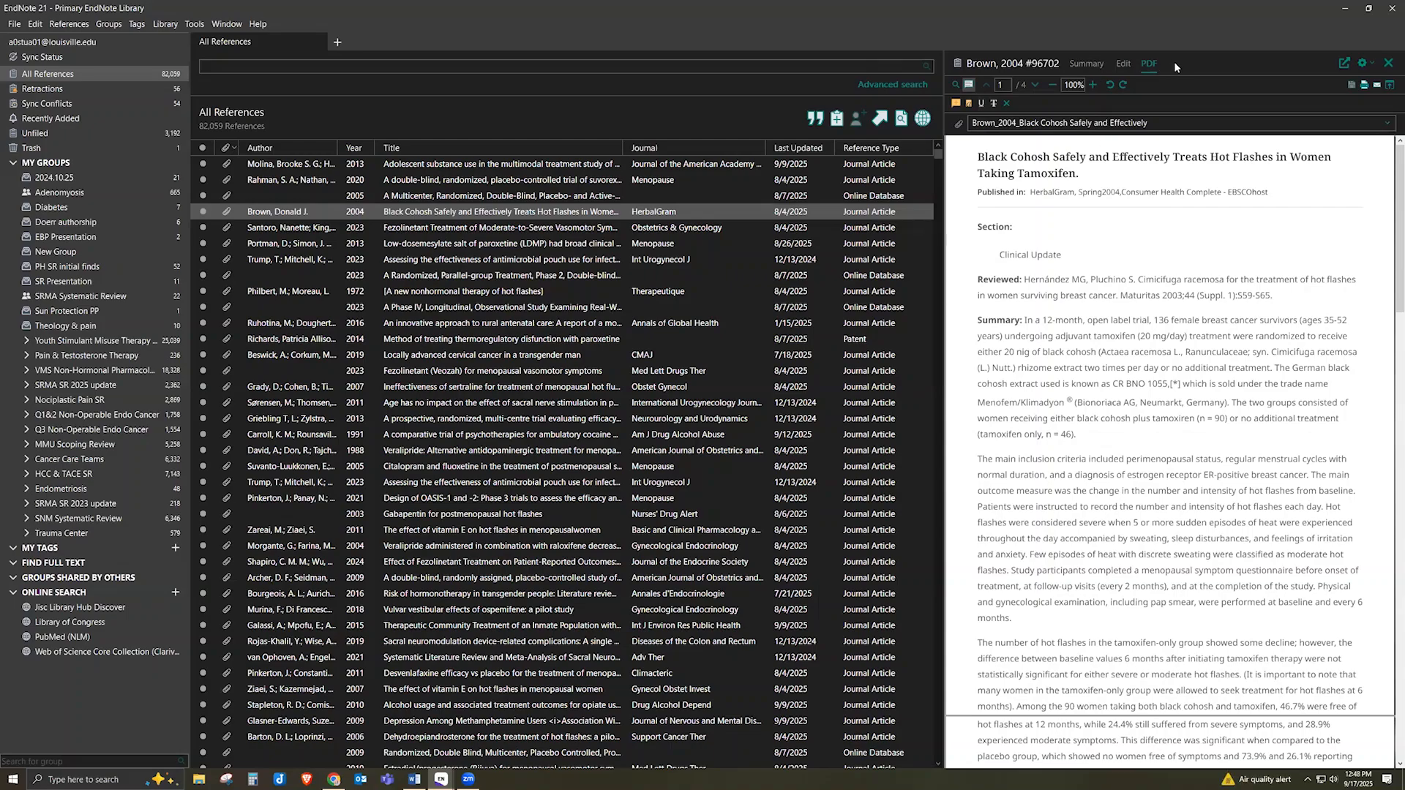
click(1087, 64)
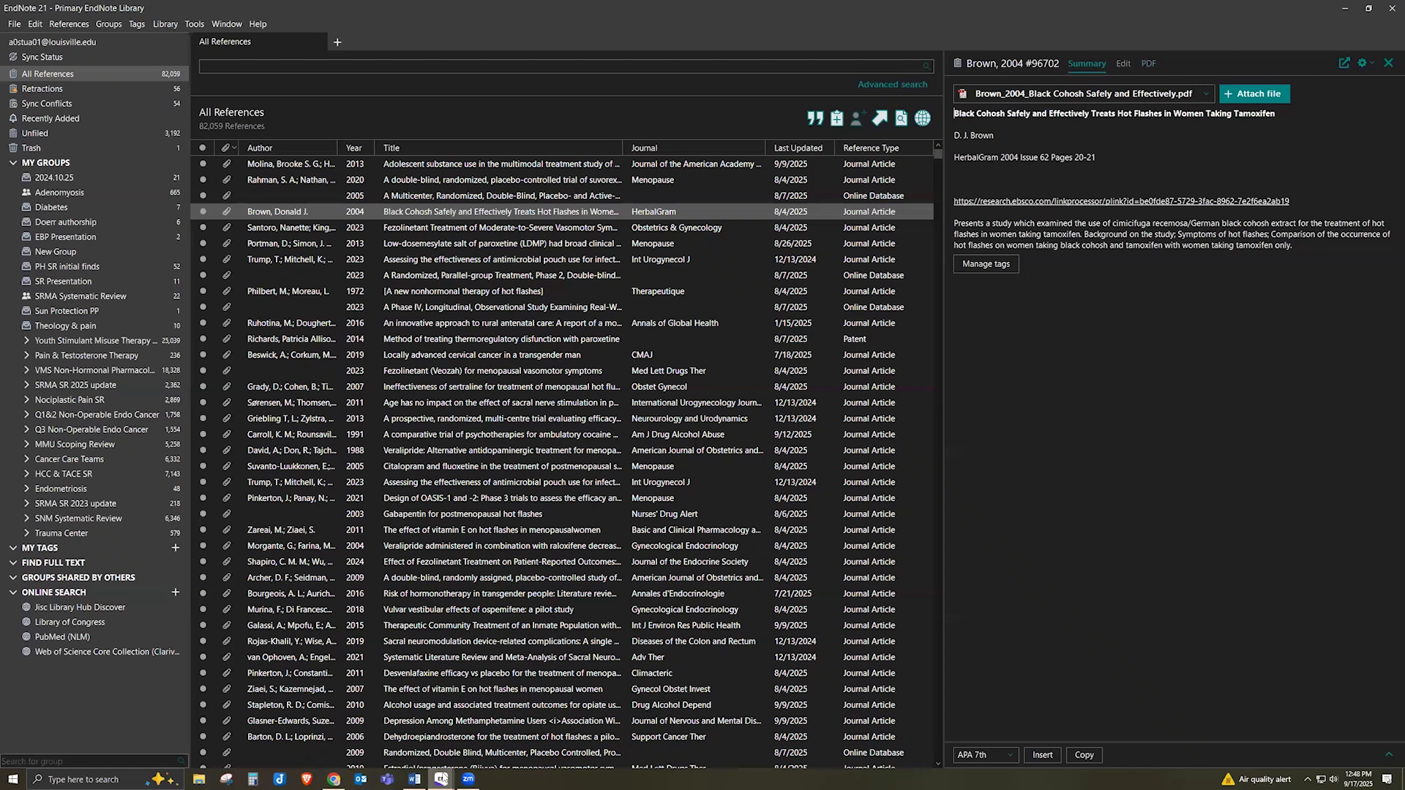
mouse_move(449, 777)
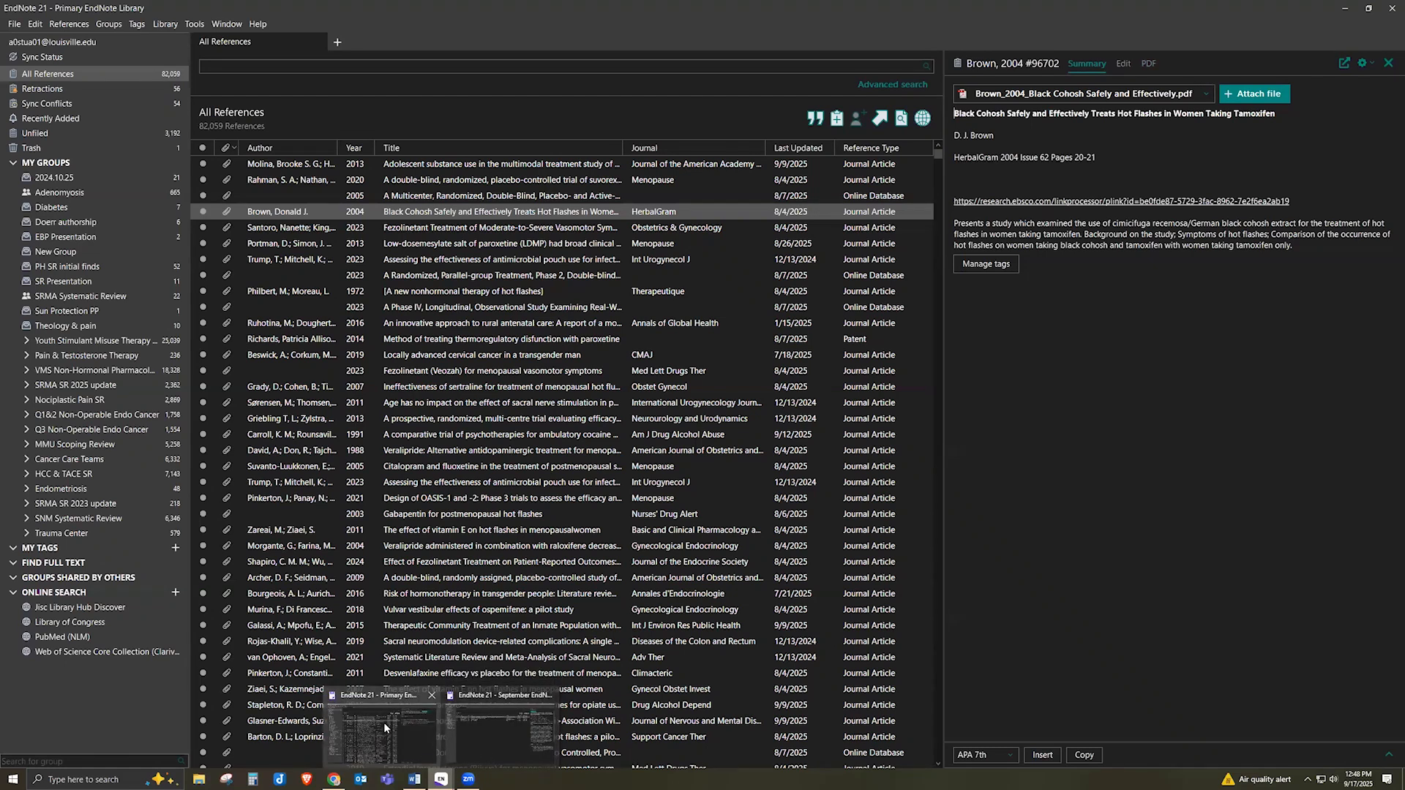
In the September library, show all ten references, select Bade 2020, and open the Library menu
click(487, 731)
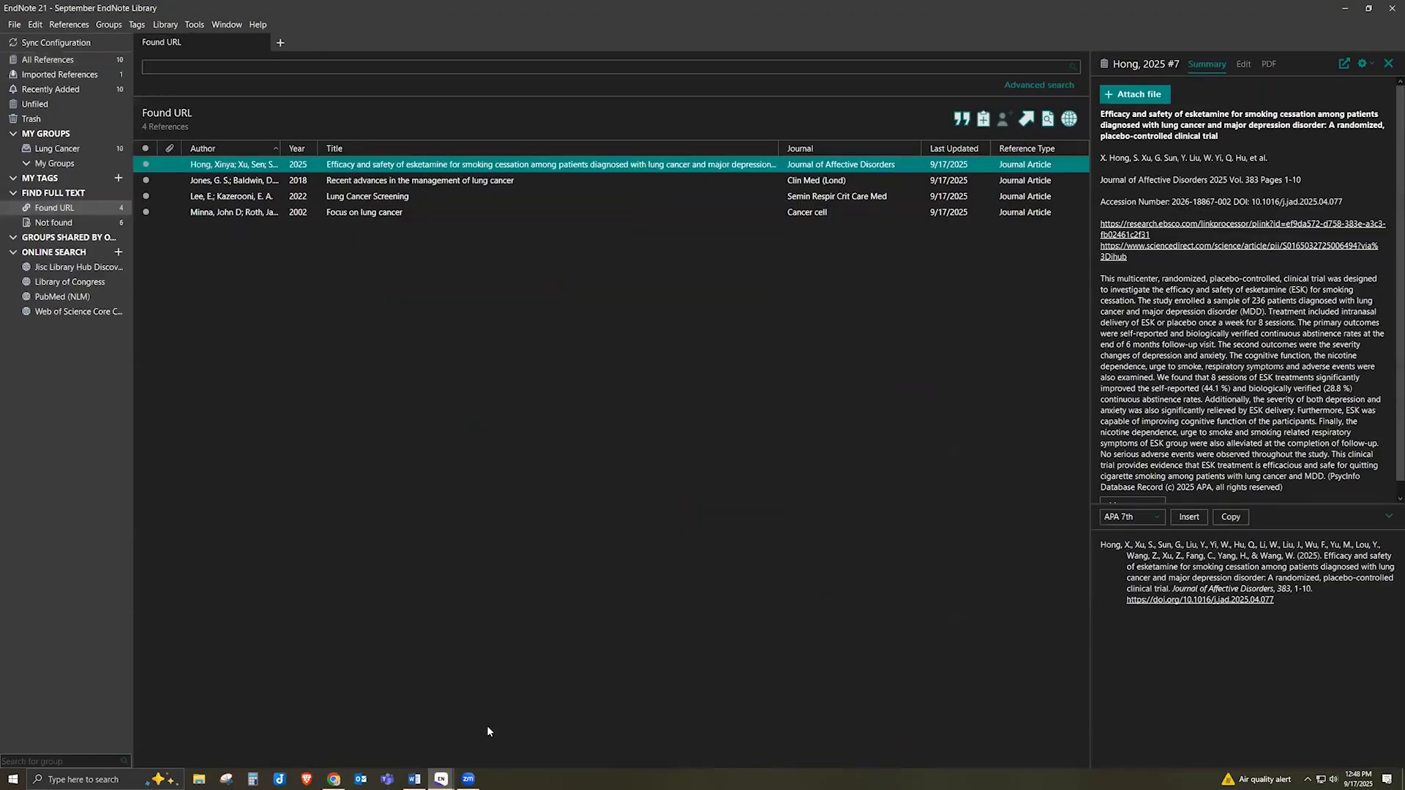
click(76, 58)
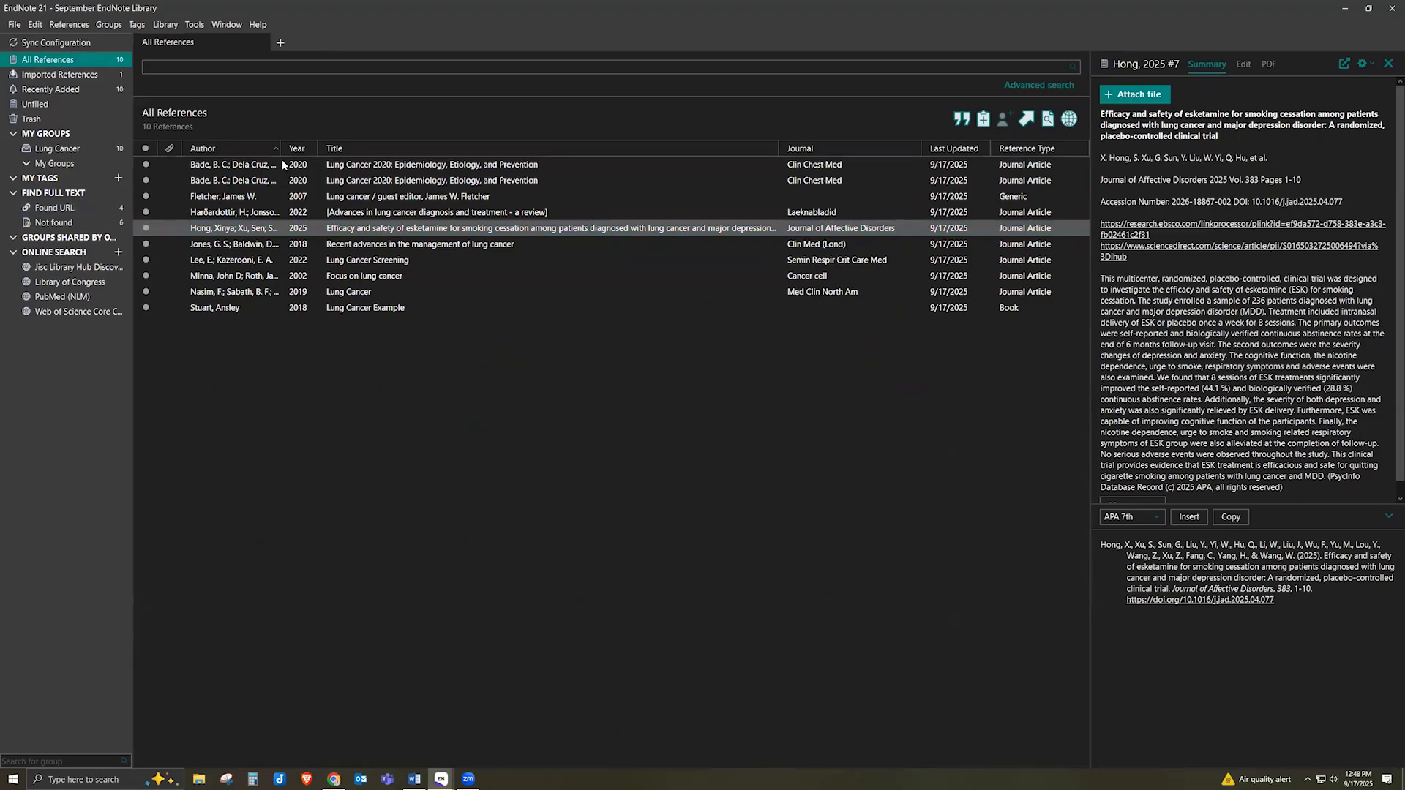
click(282, 164)
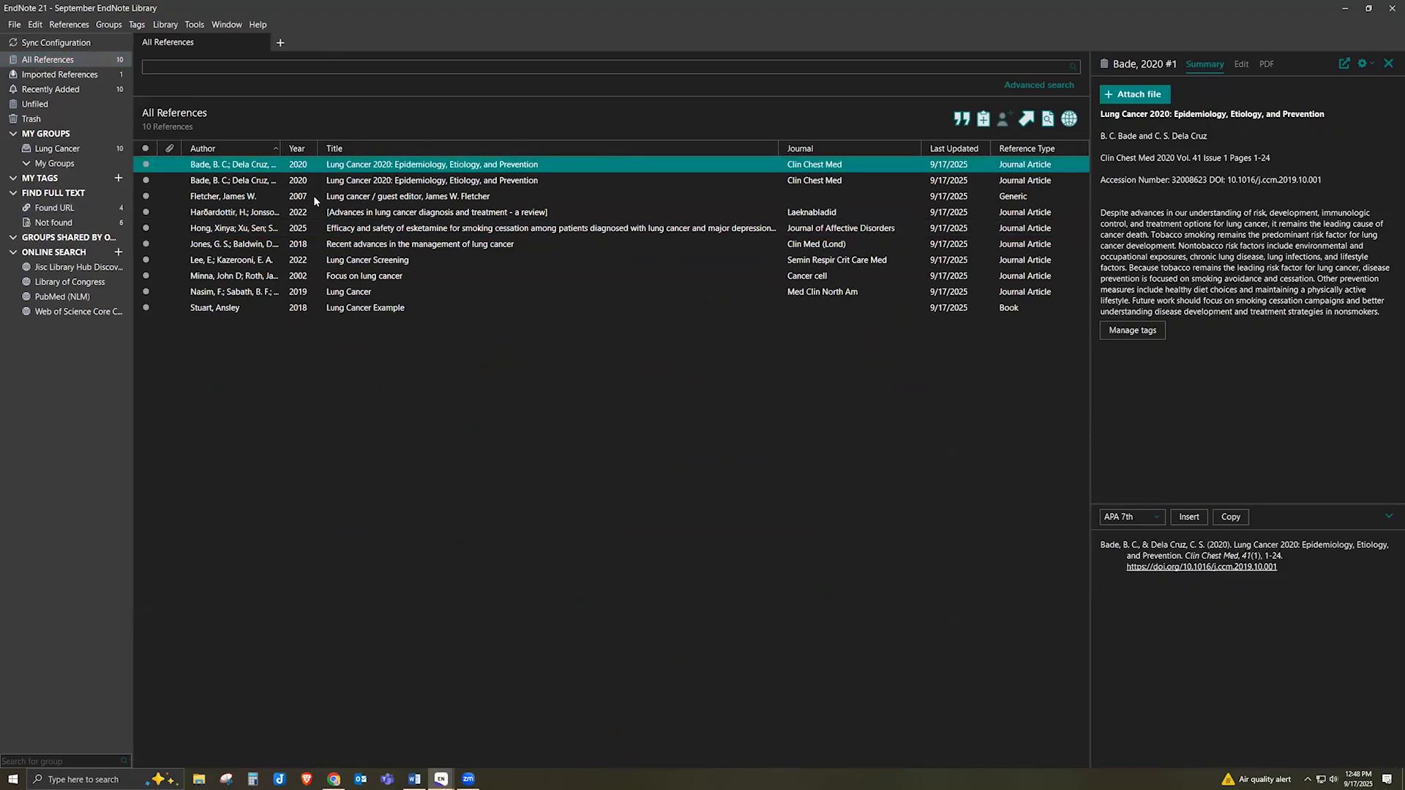
click(175, 26)
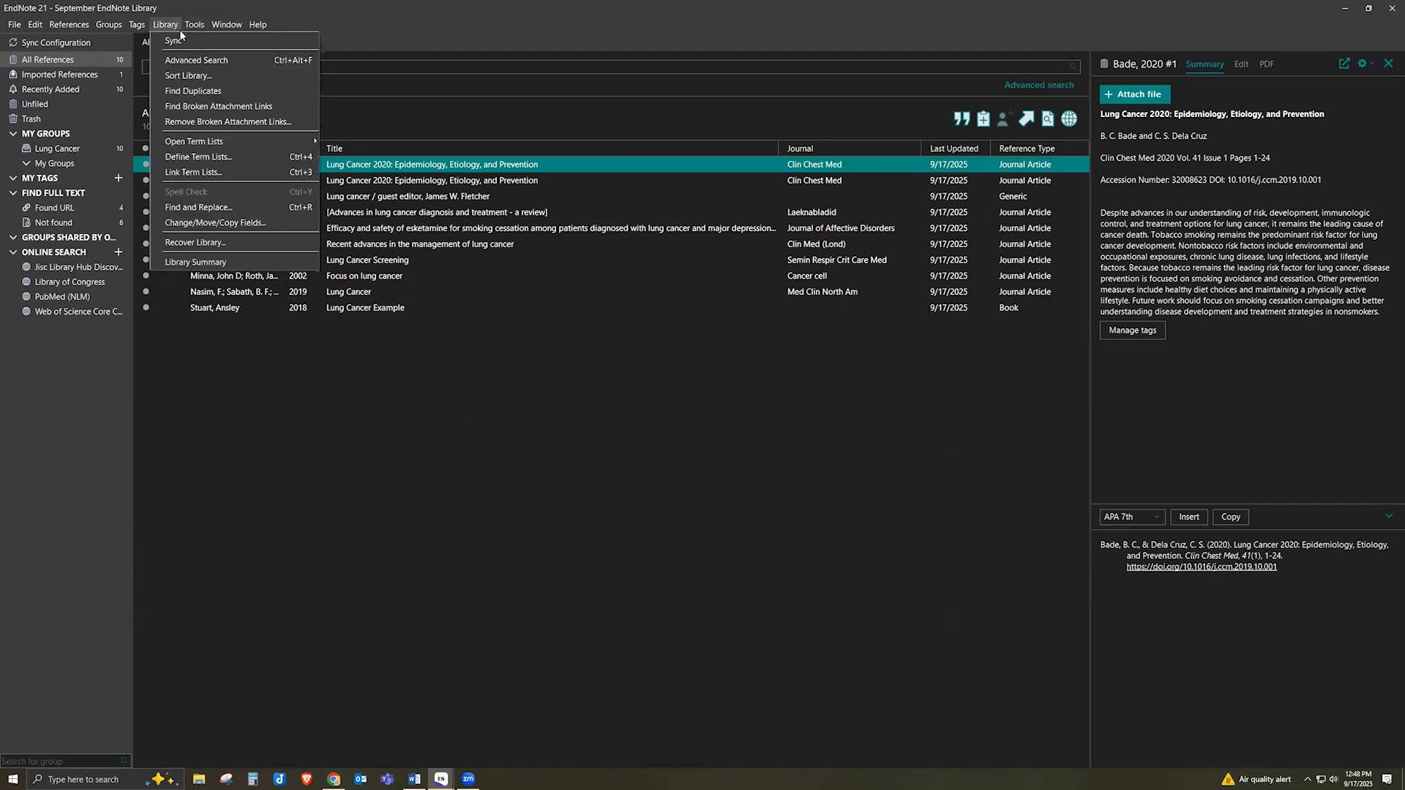
Run Find Duplicates and keep Bade, 2020 #1, sending its duplicate to Trash
click(183, 91)
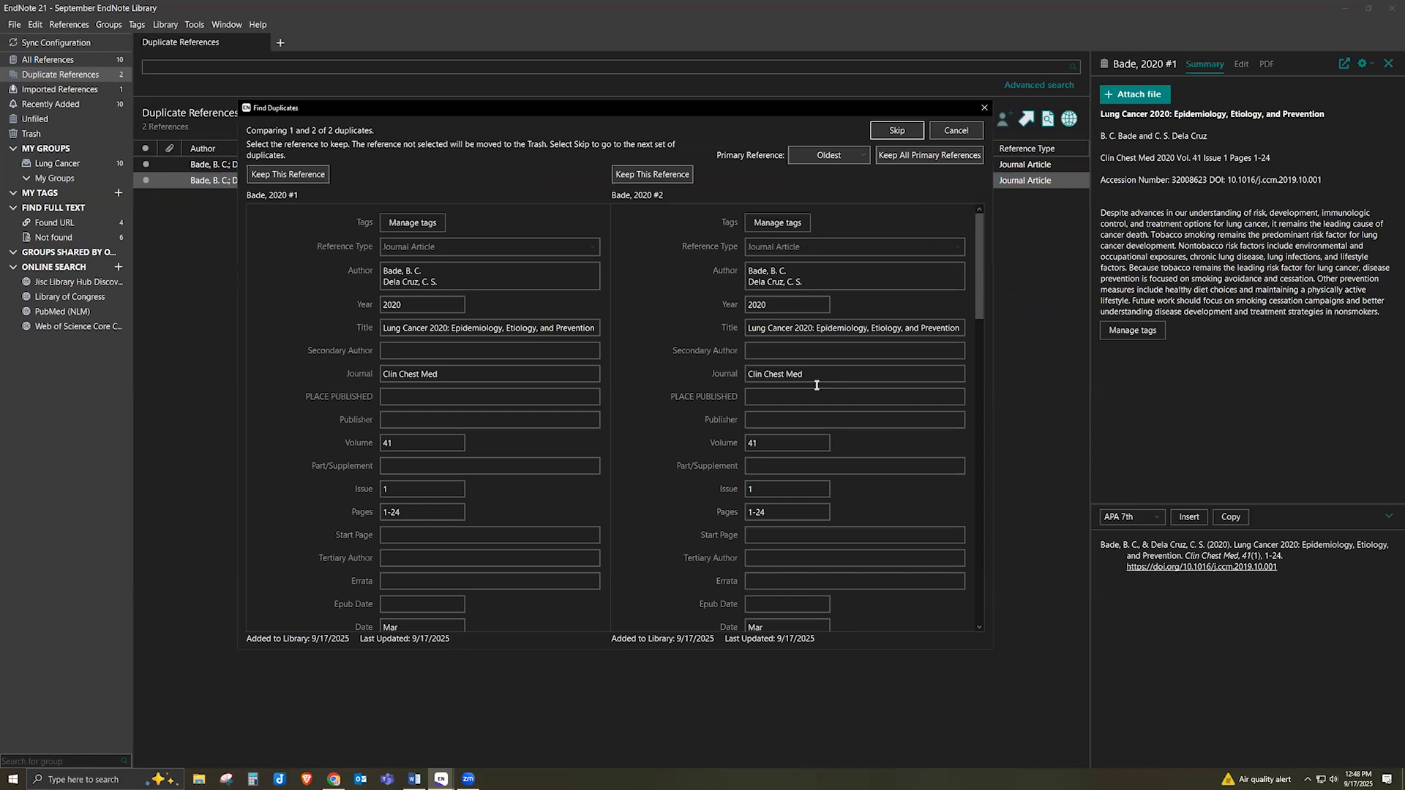
click(320, 178)
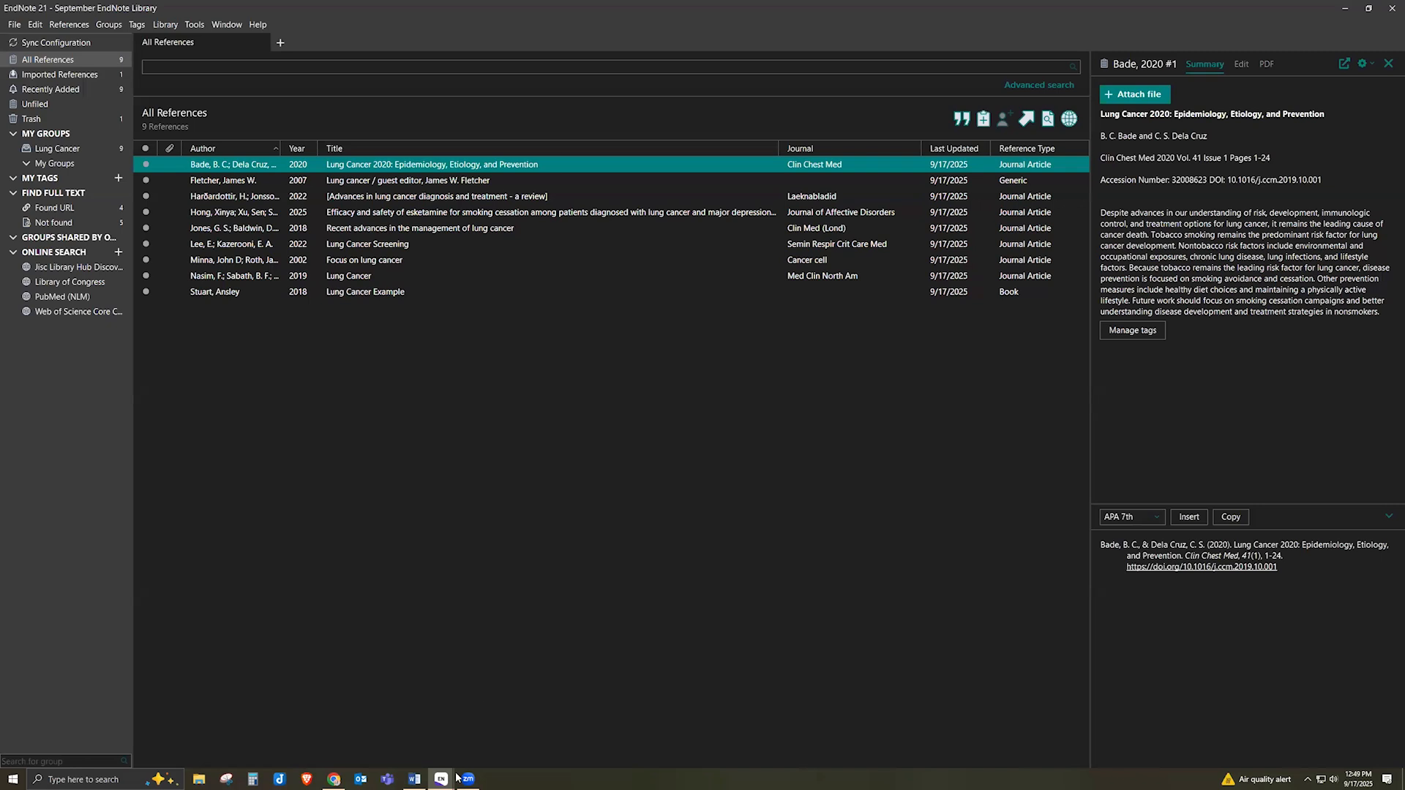
Bring Word forward and minimize both the September and Primary library windows
mouse_move(442, 777)
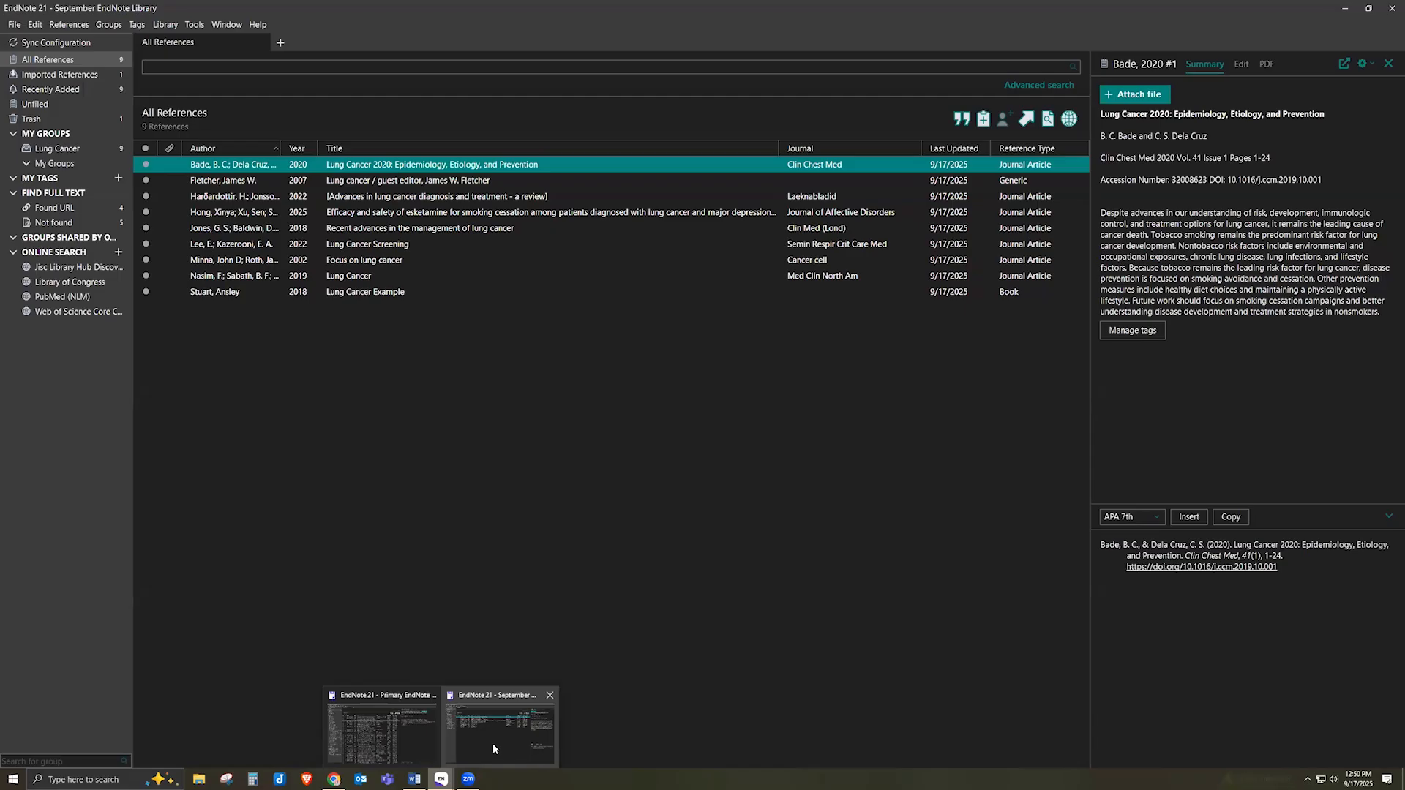
click(415, 780)
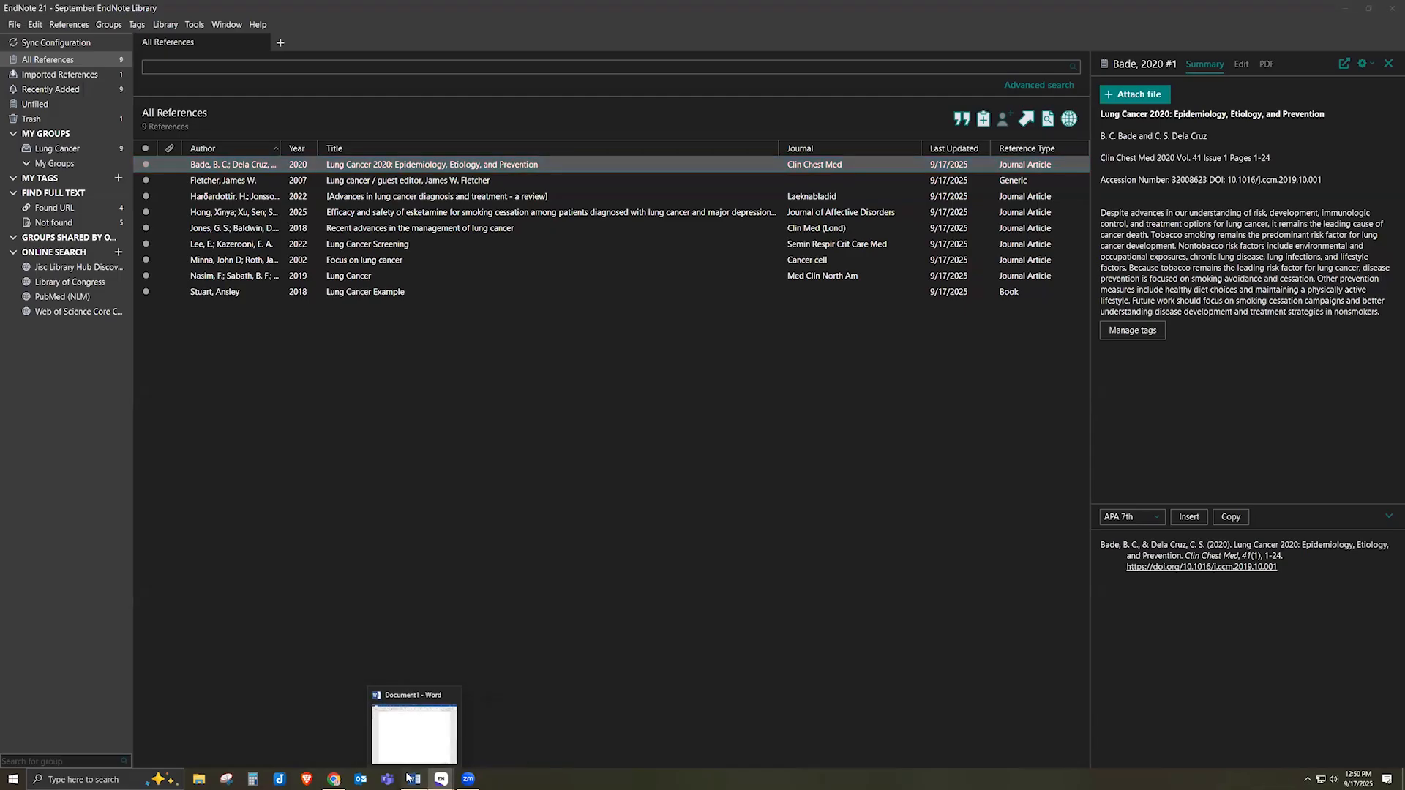
click(1346, 10)
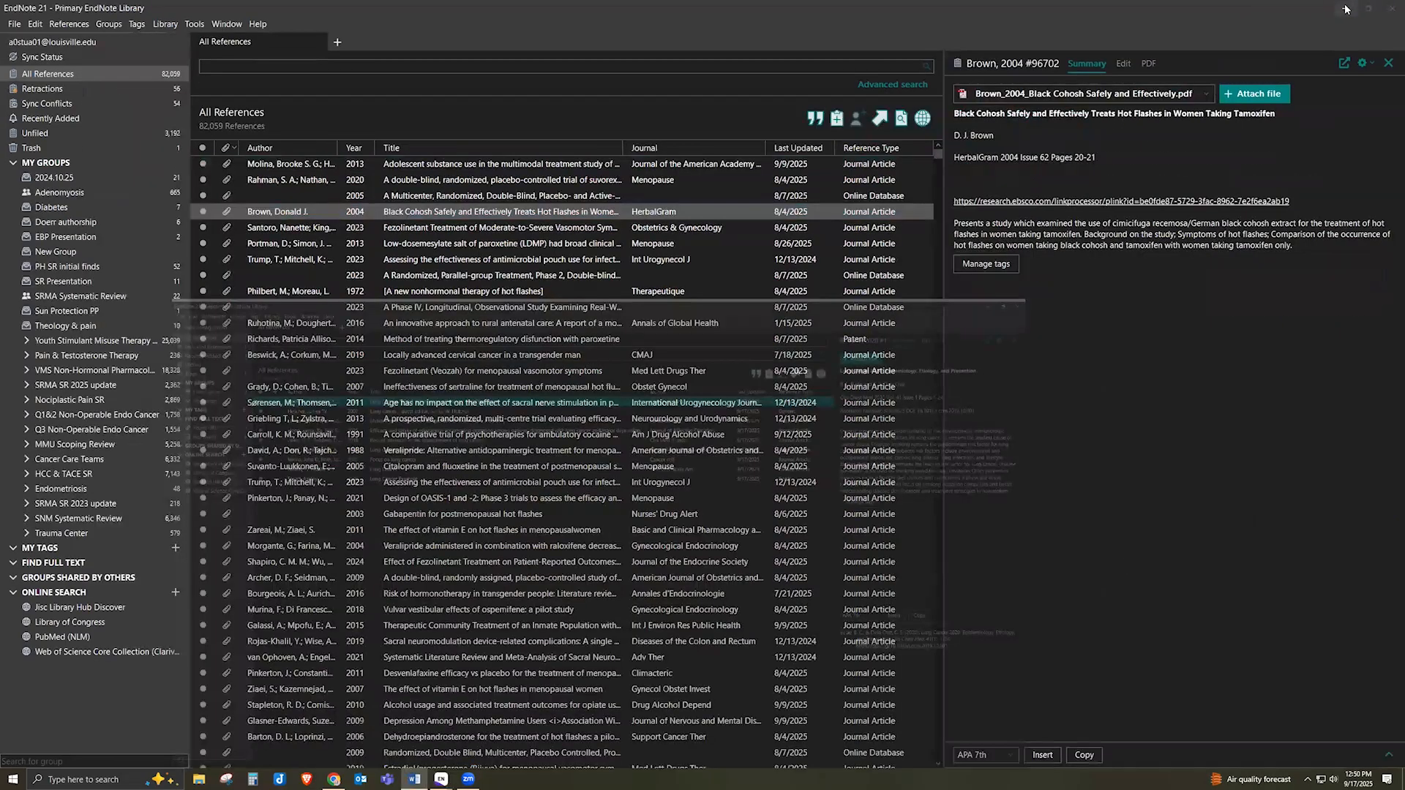
click(1346, 10)
Minimize Chrome and maximize the blank Document1 window in Word
click(1347, 10)
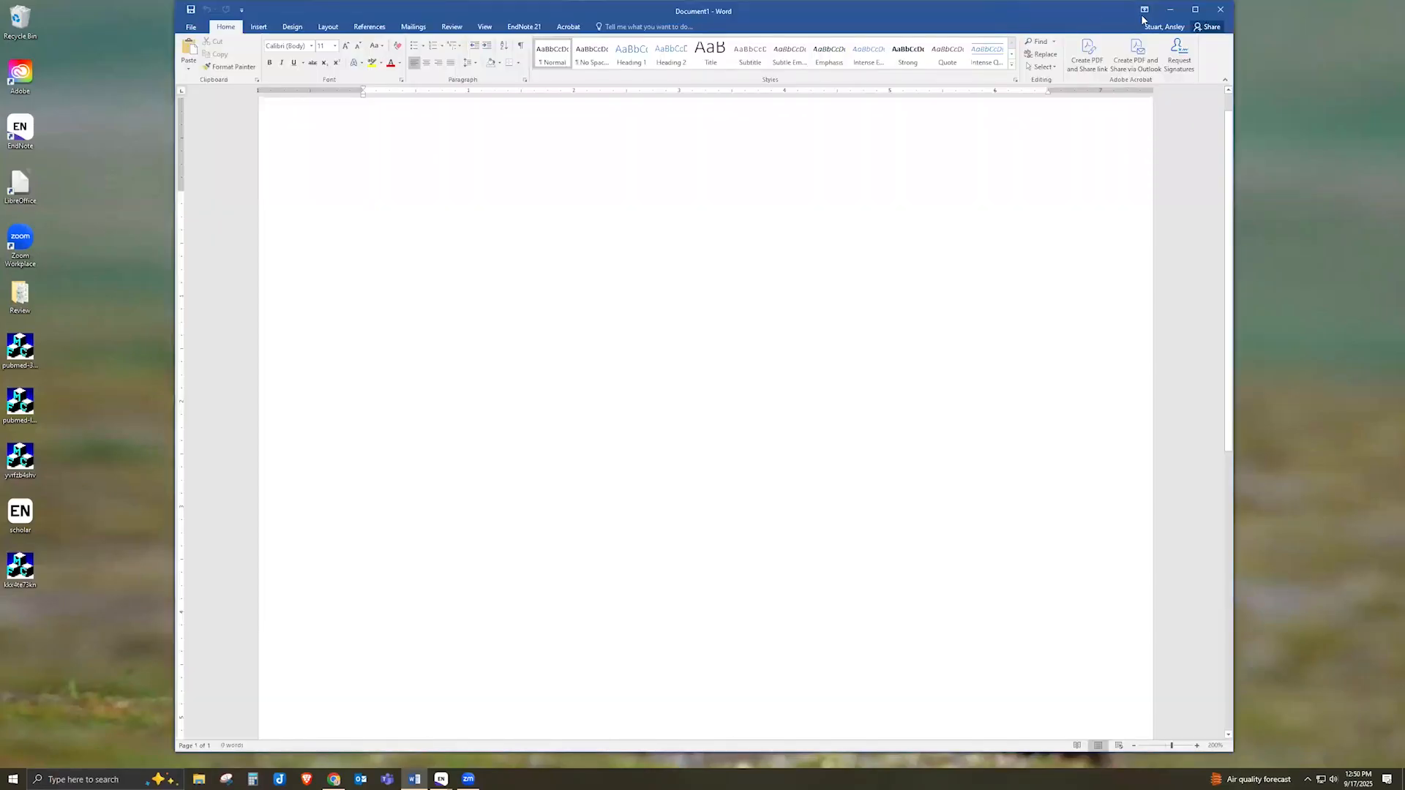
click(1196, 12)
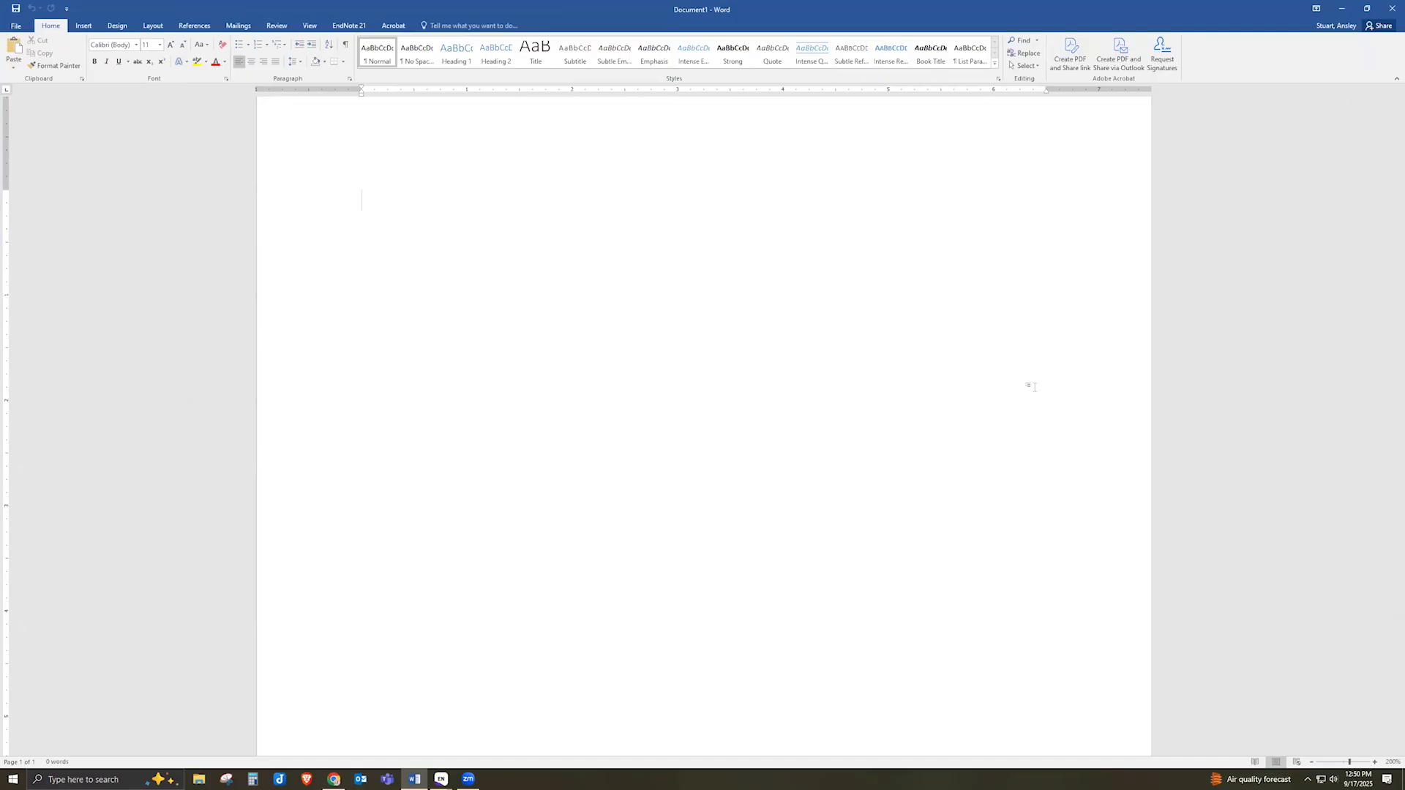
Open Clarivate's Cite While You Write Add-in Guide from the EndNote bookmarks in a new tab, then minimize Chrome
click(334, 779)
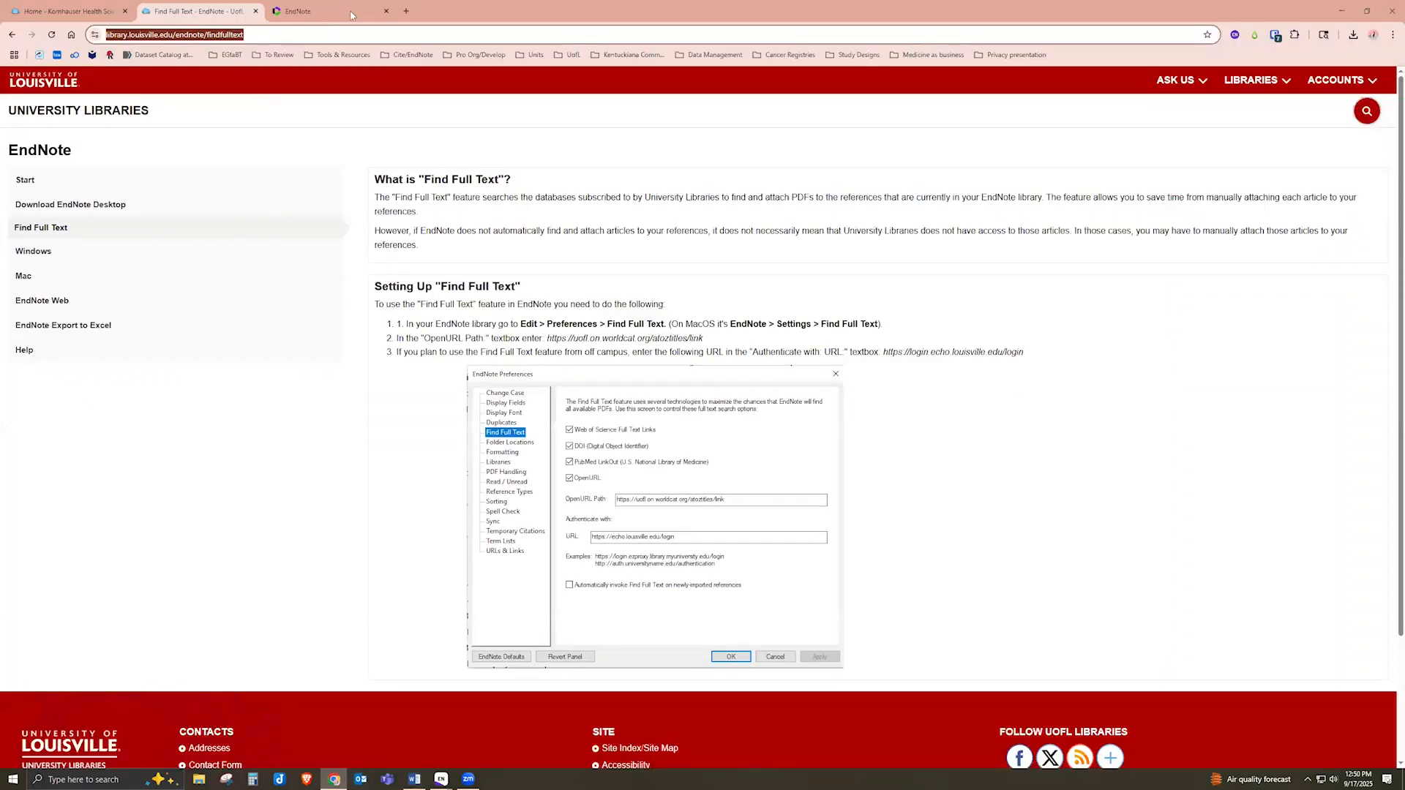
key(ctrl+t)
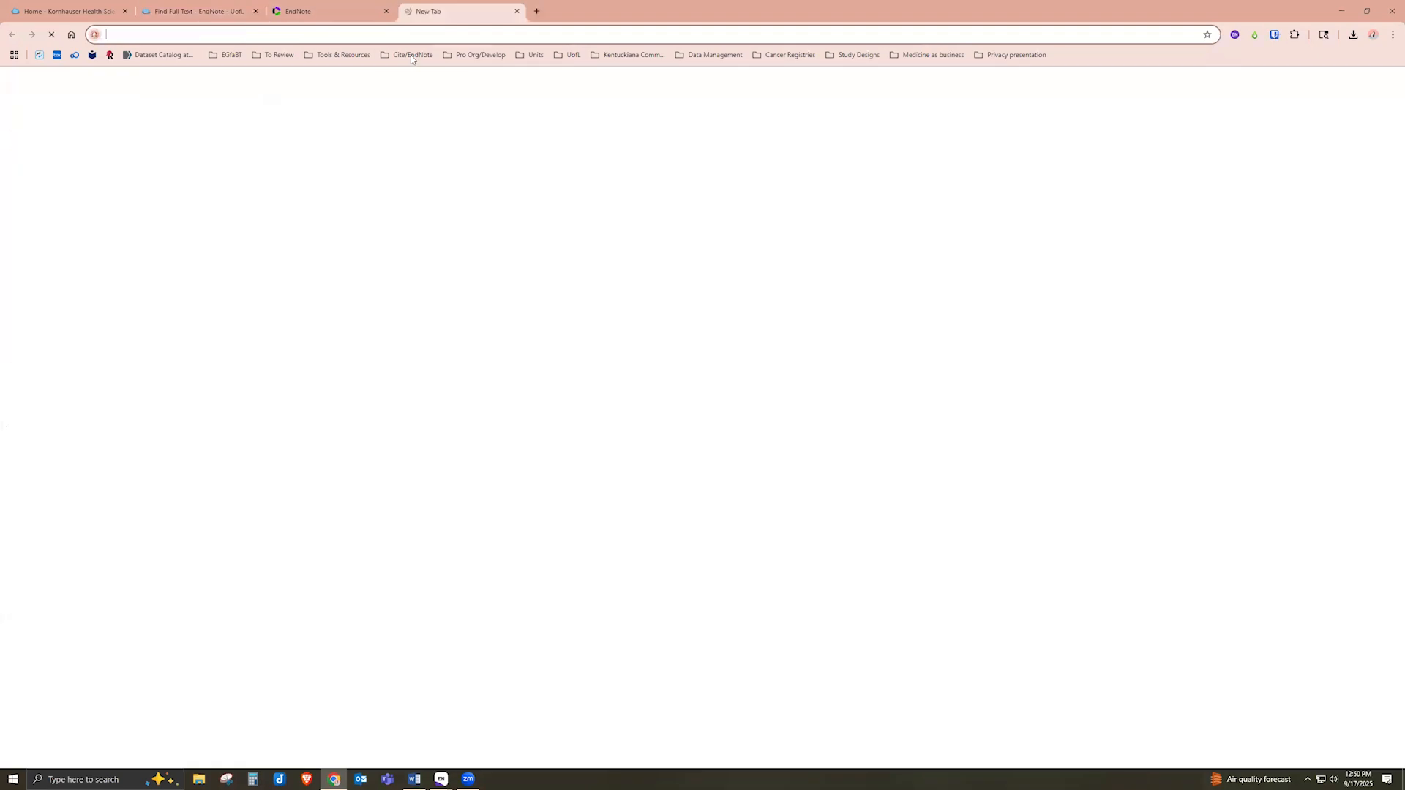
click(410, 55)
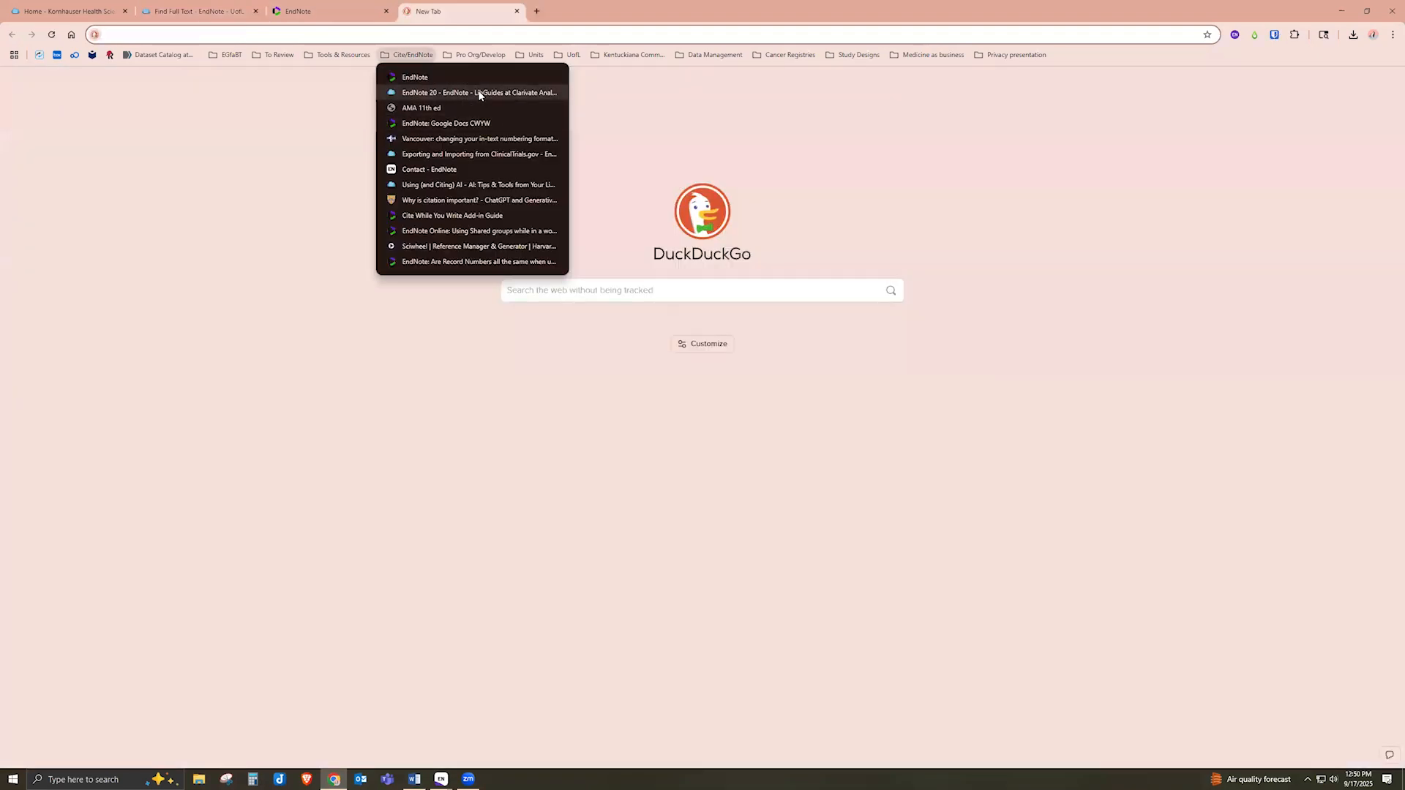
click(462, 215)
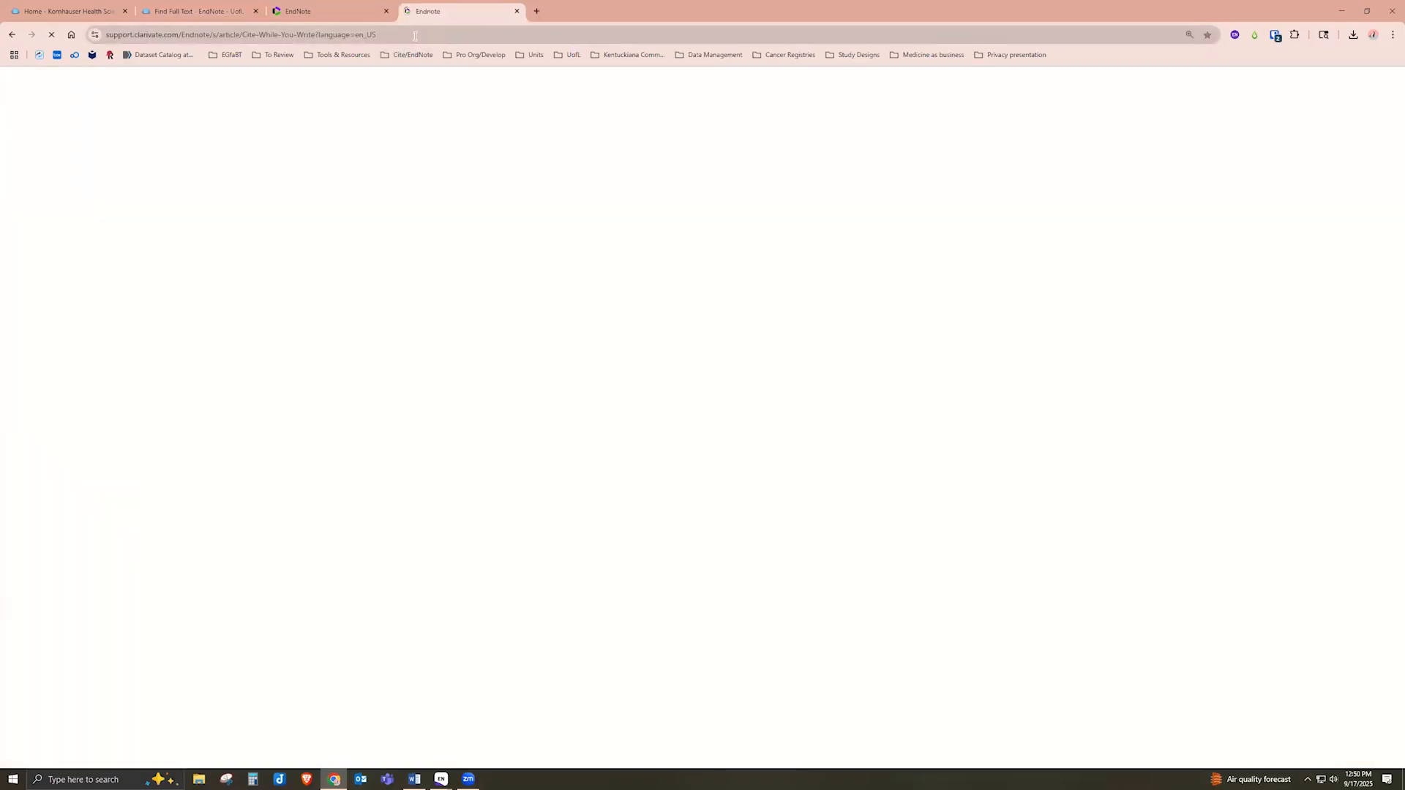
click(415, 36)
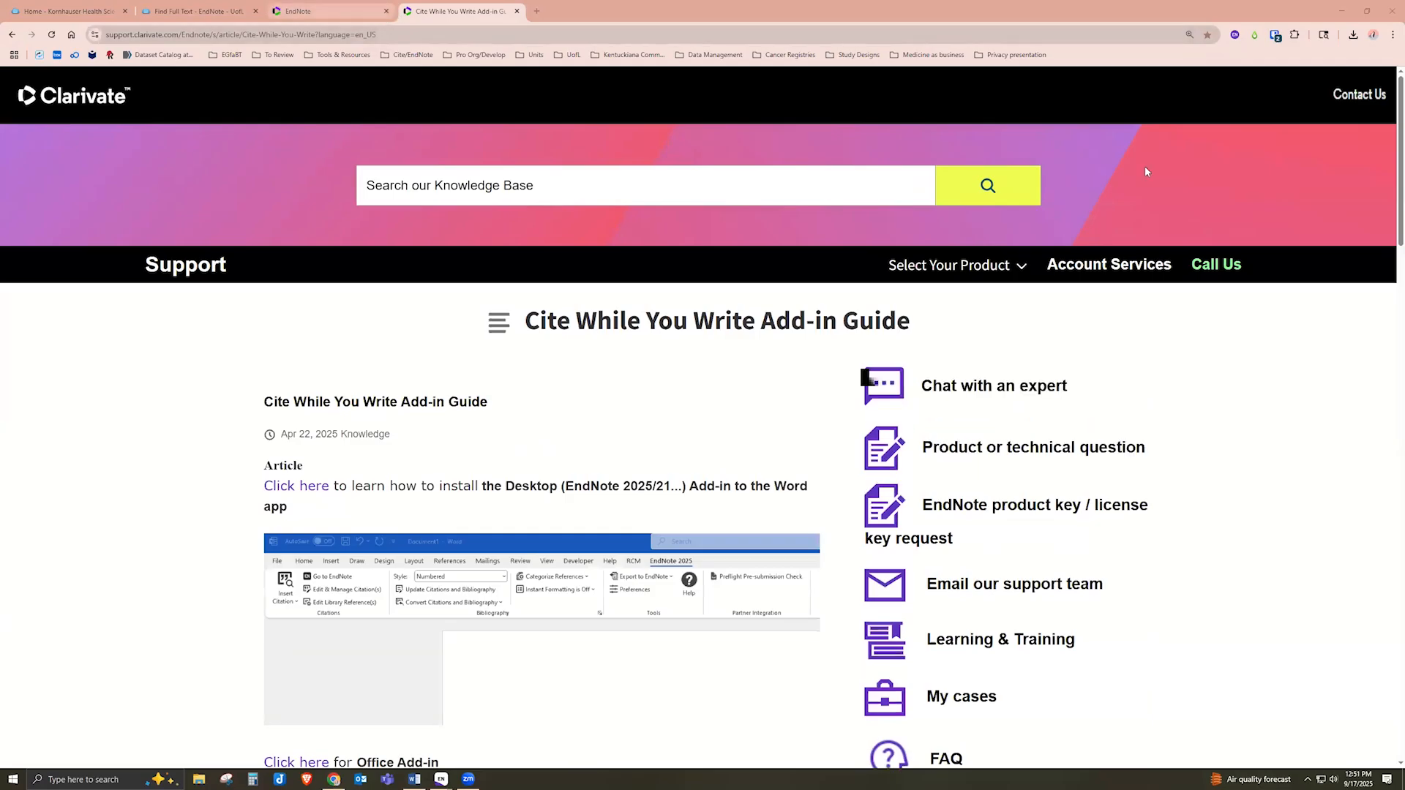
click(1341, 9)
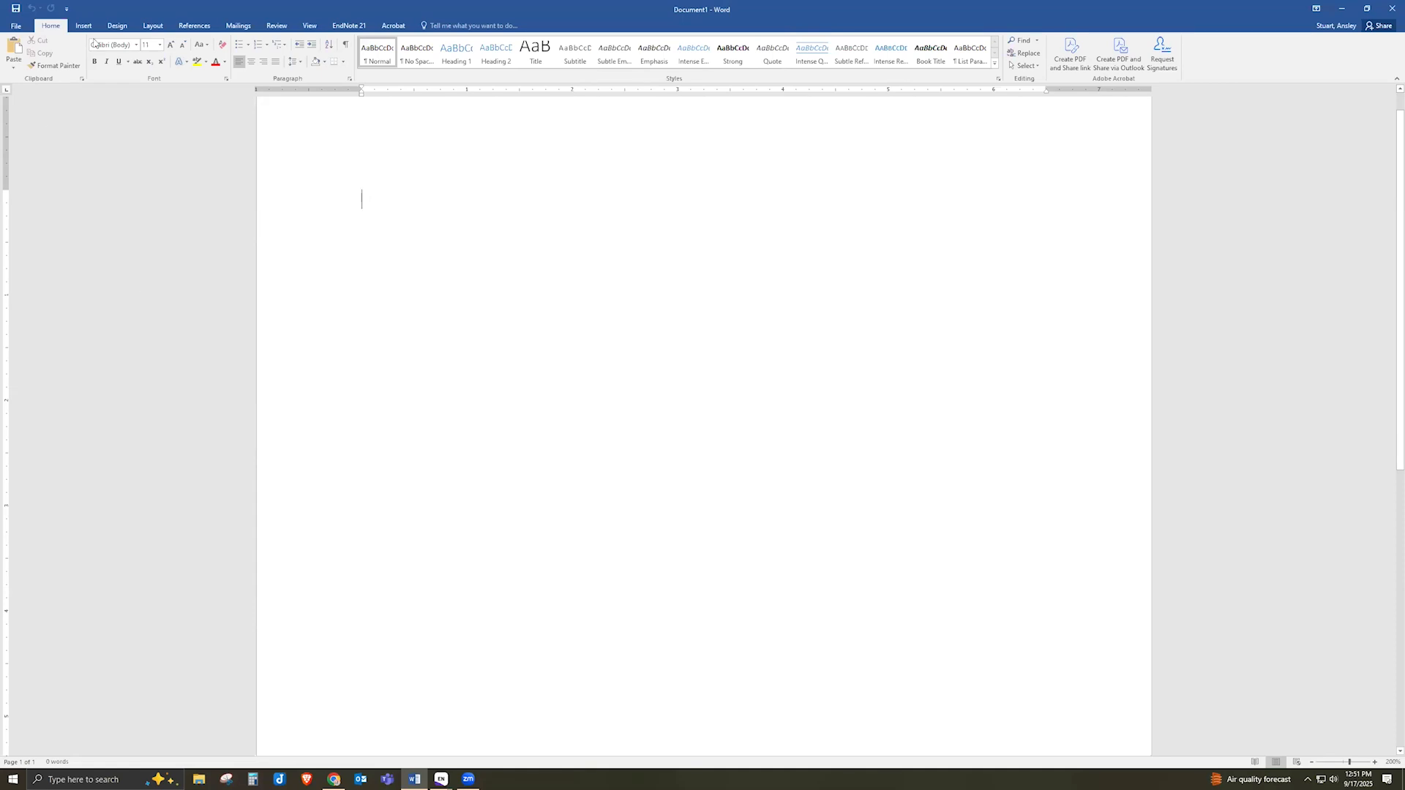
On the EndNote 21 tab, type 'The first sentence' into the blank document
click(346, 27)
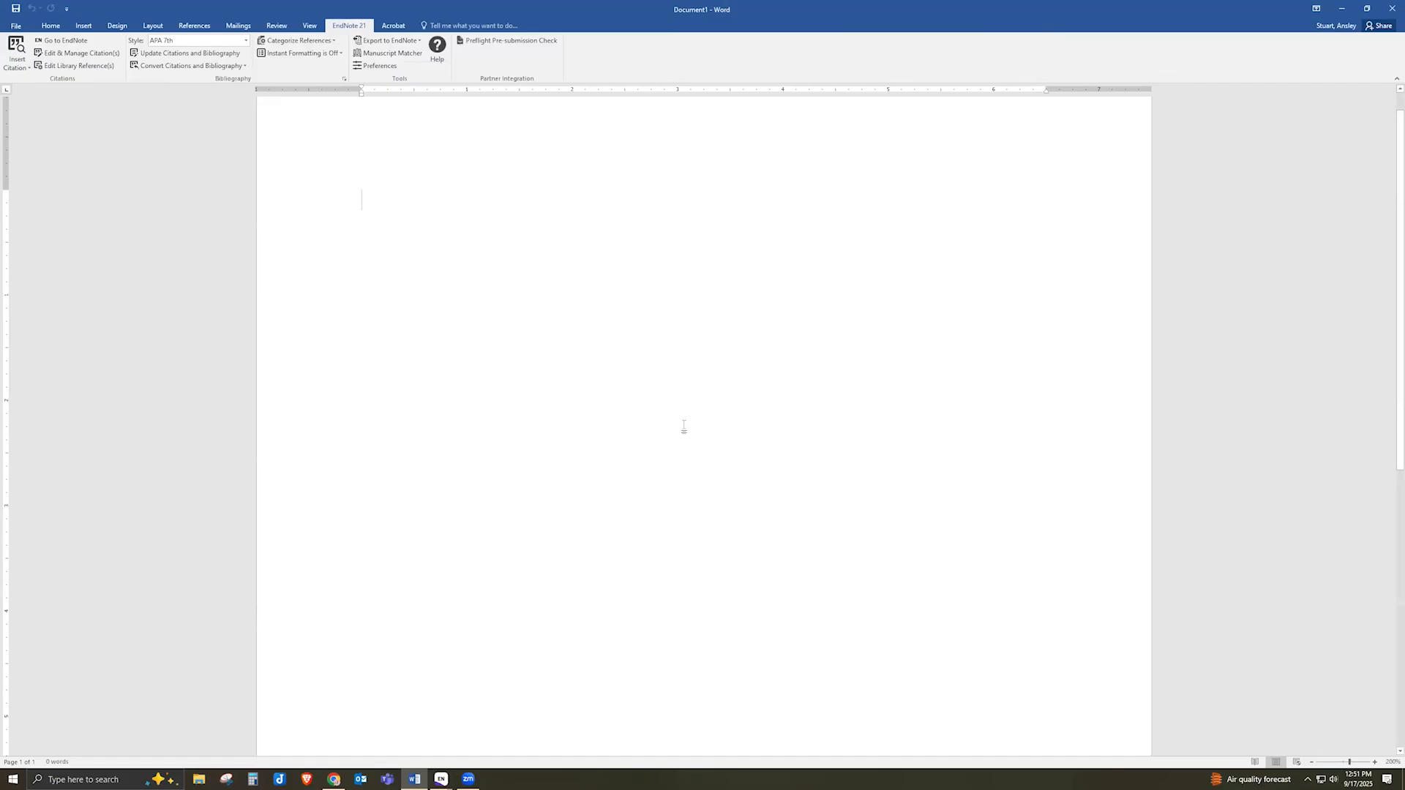
text(The first se)
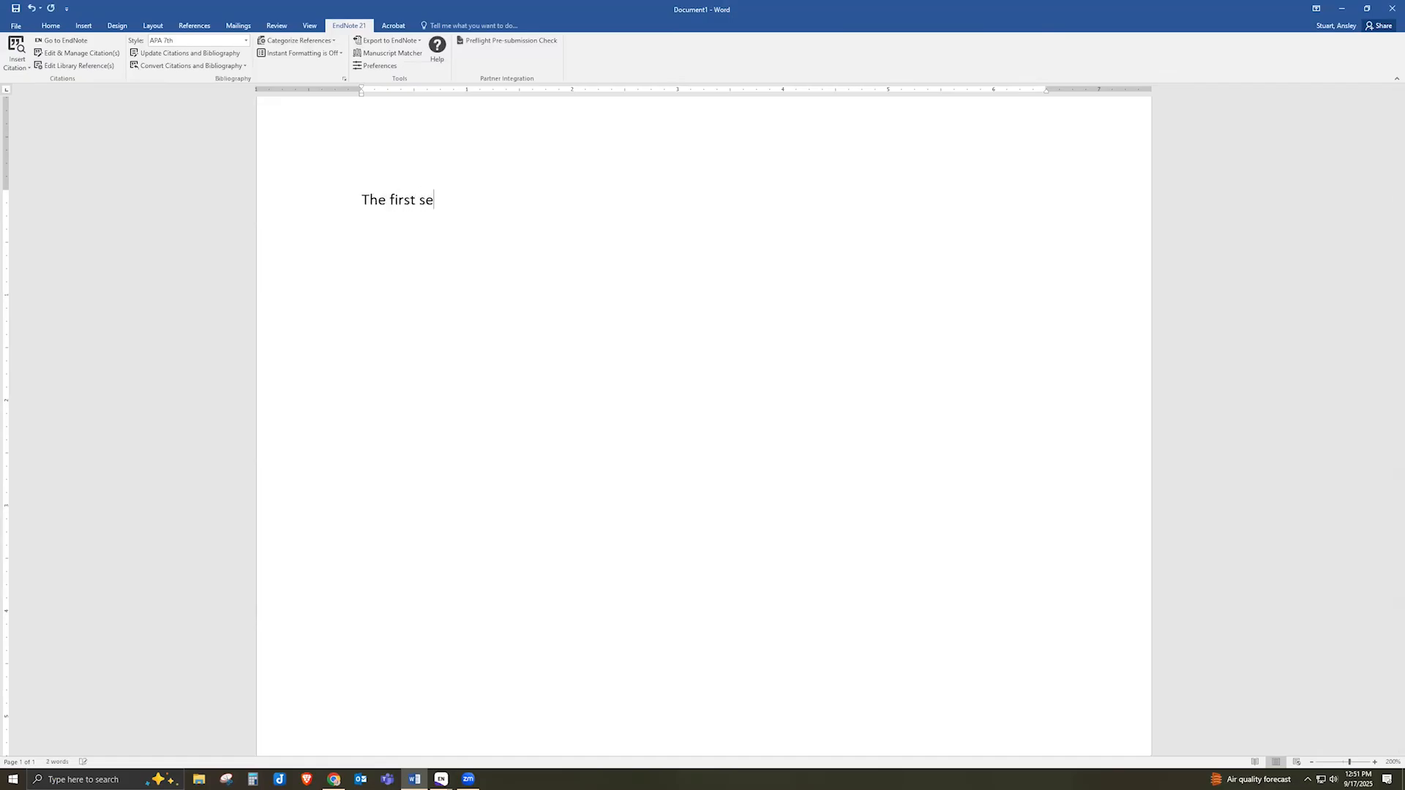
text(ntence)
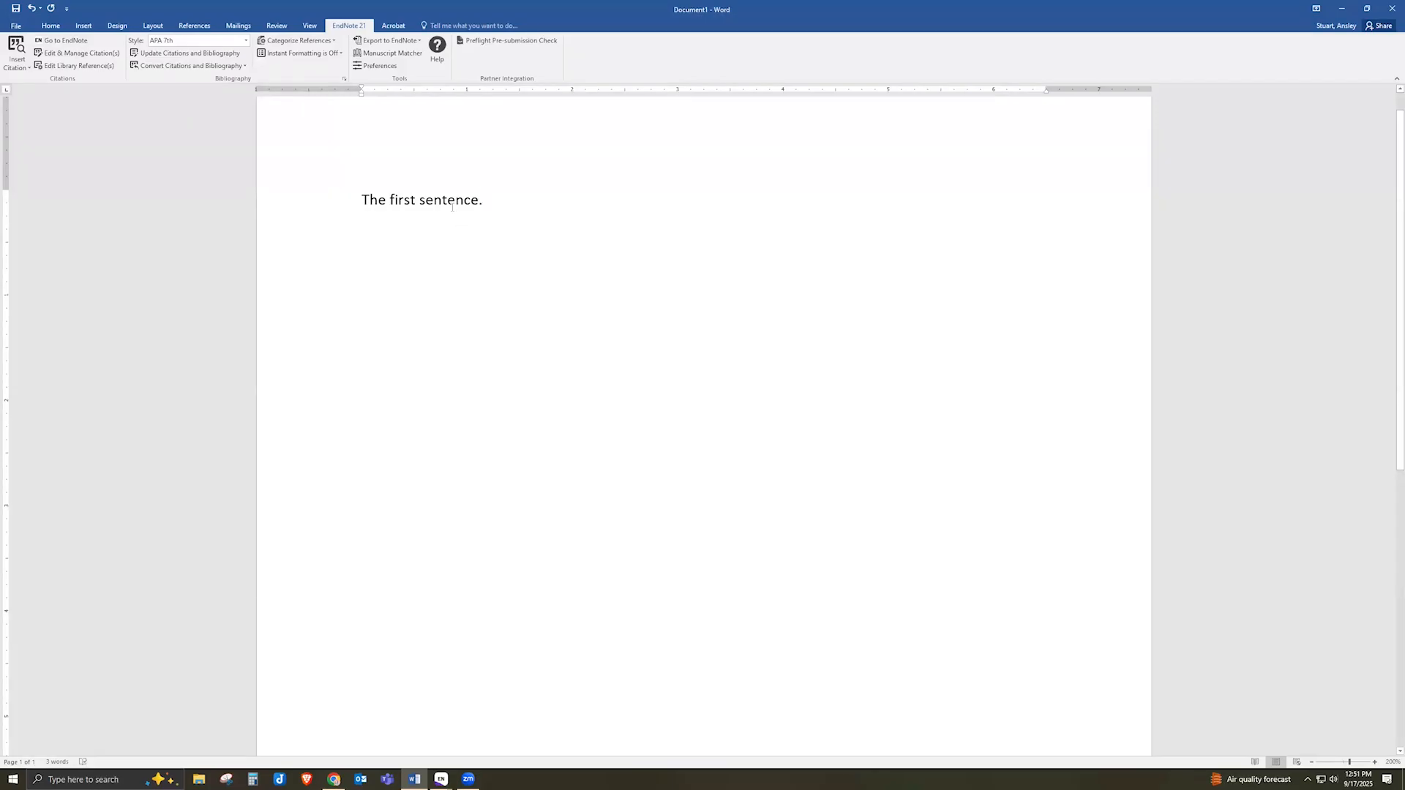
click(27, 68)
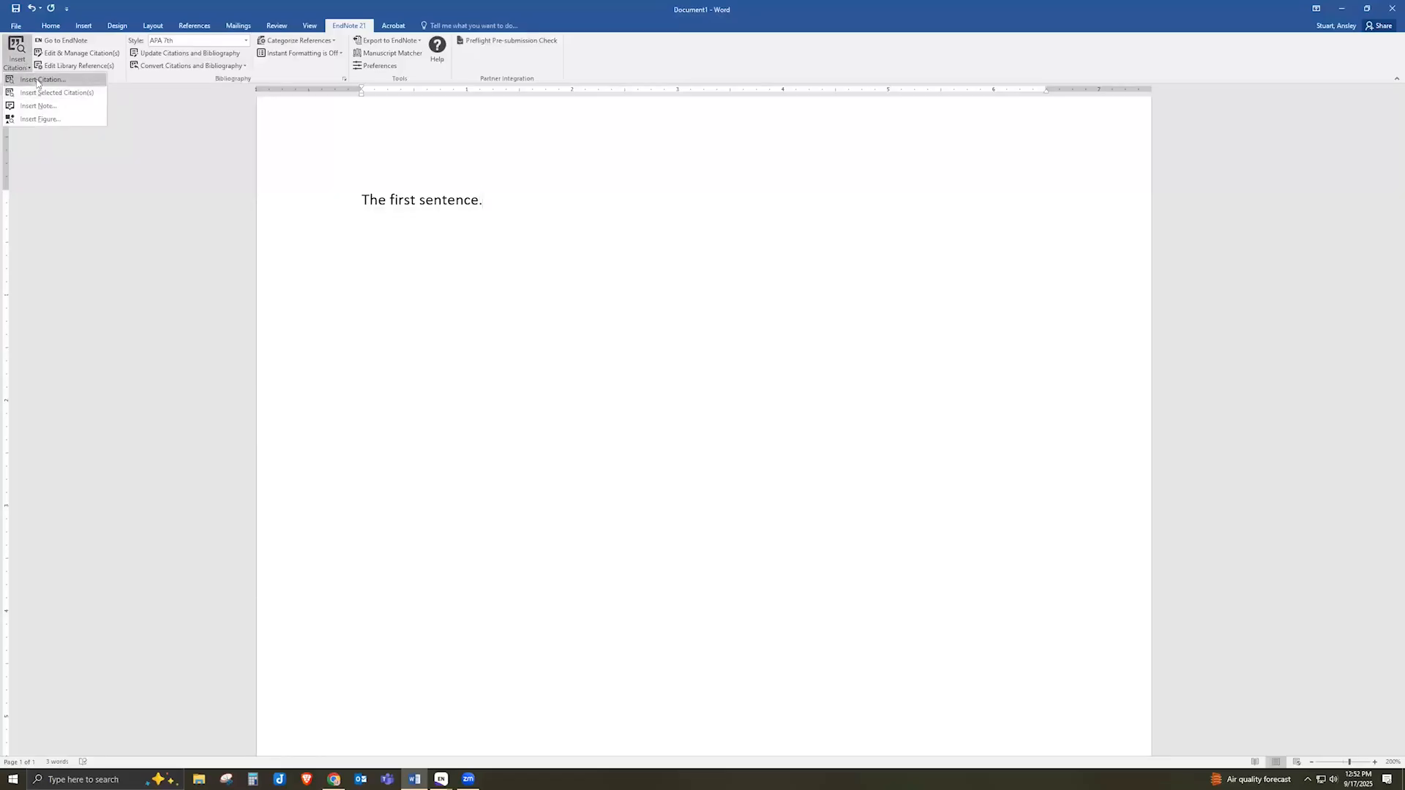
Search the library for 'lung cancer' and insert the 2014 Saito spontaneous regression paper as a citation
click(36, 80)
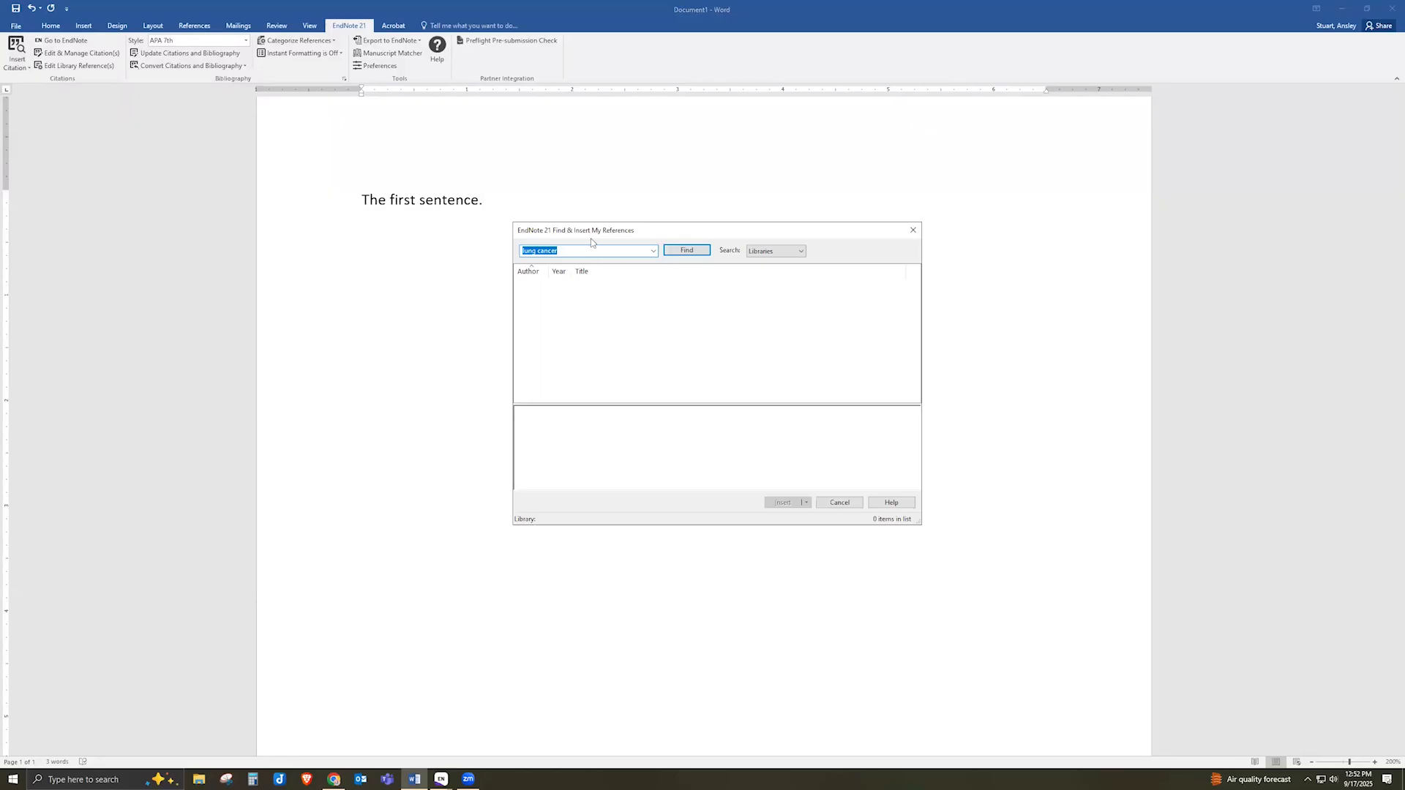
key(Return)
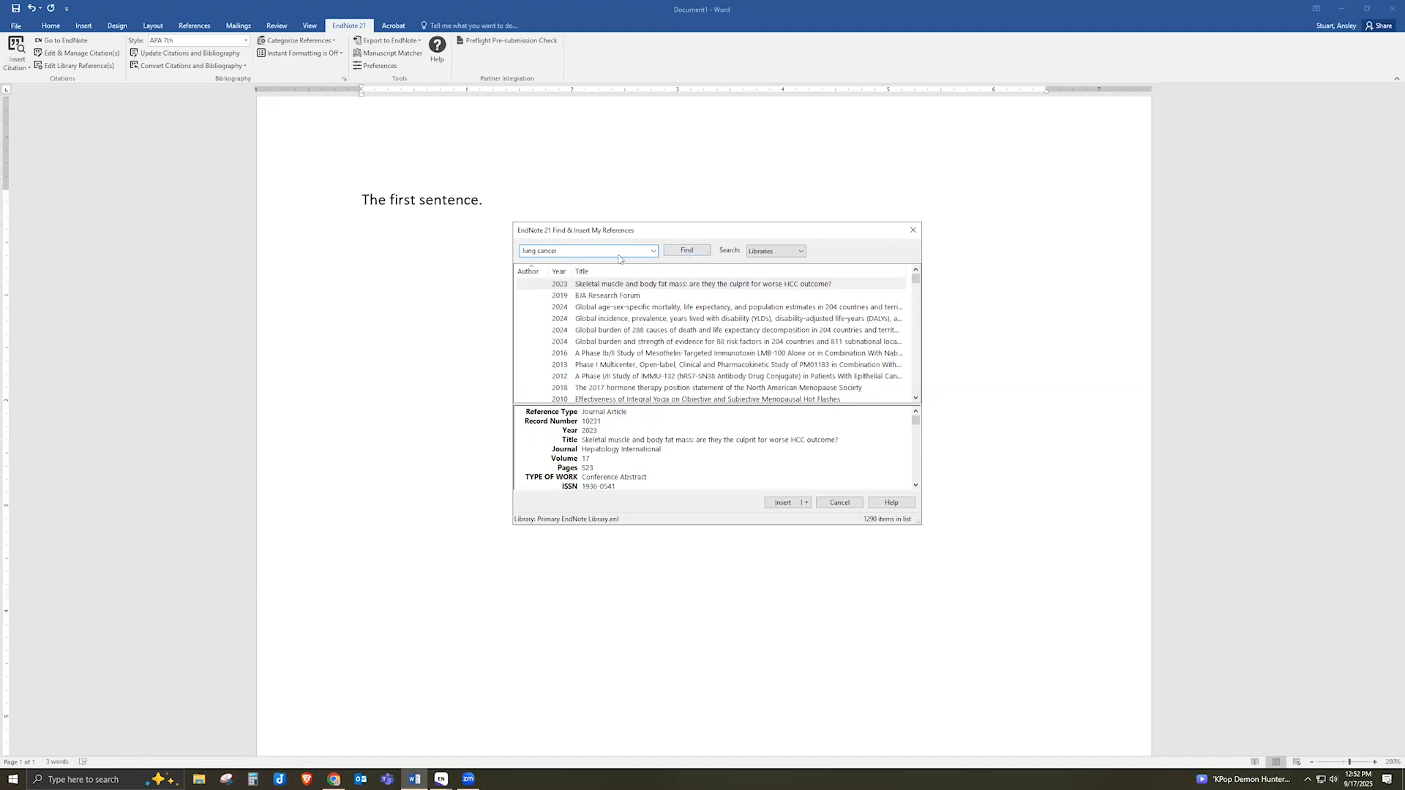
click(673, 251)
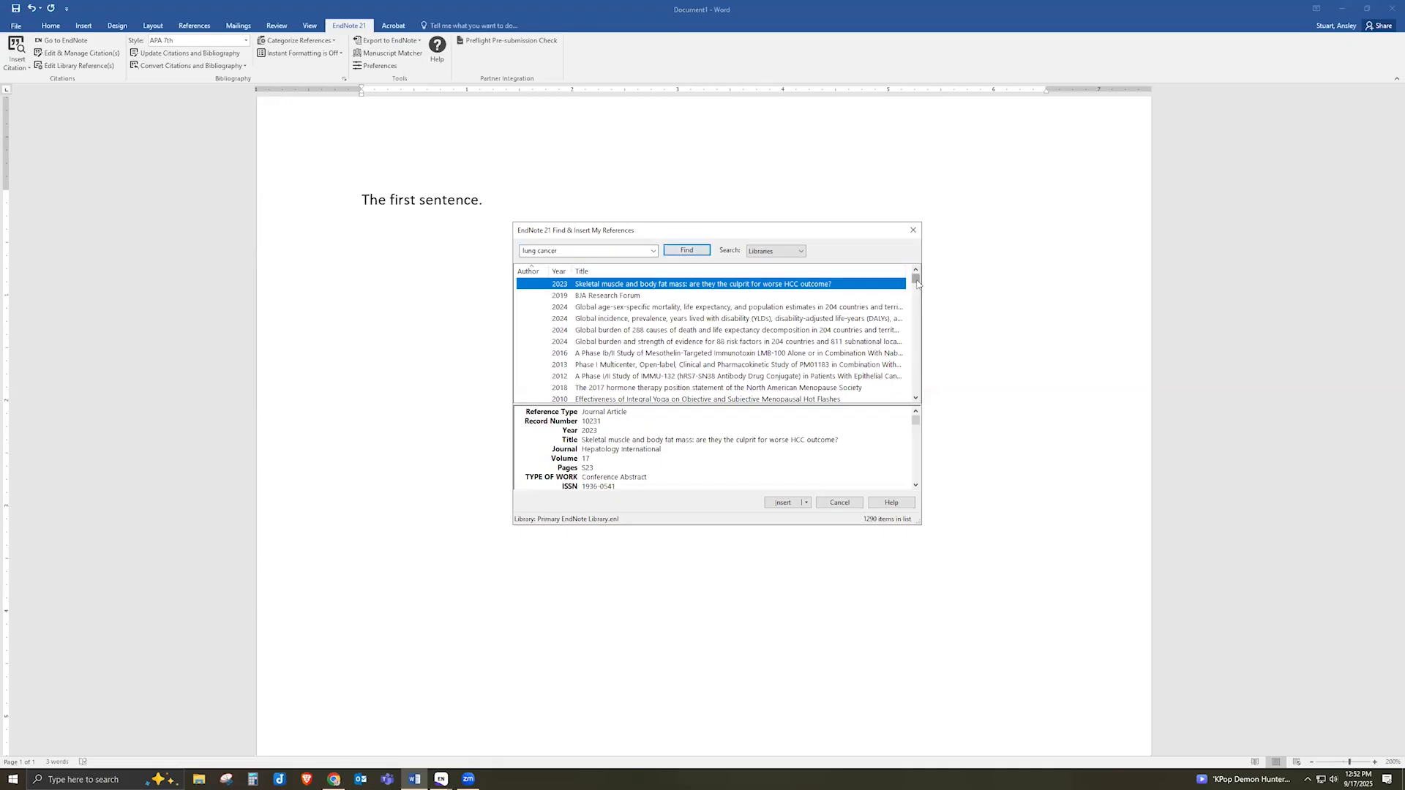
drag(917, 283, 917, 366)
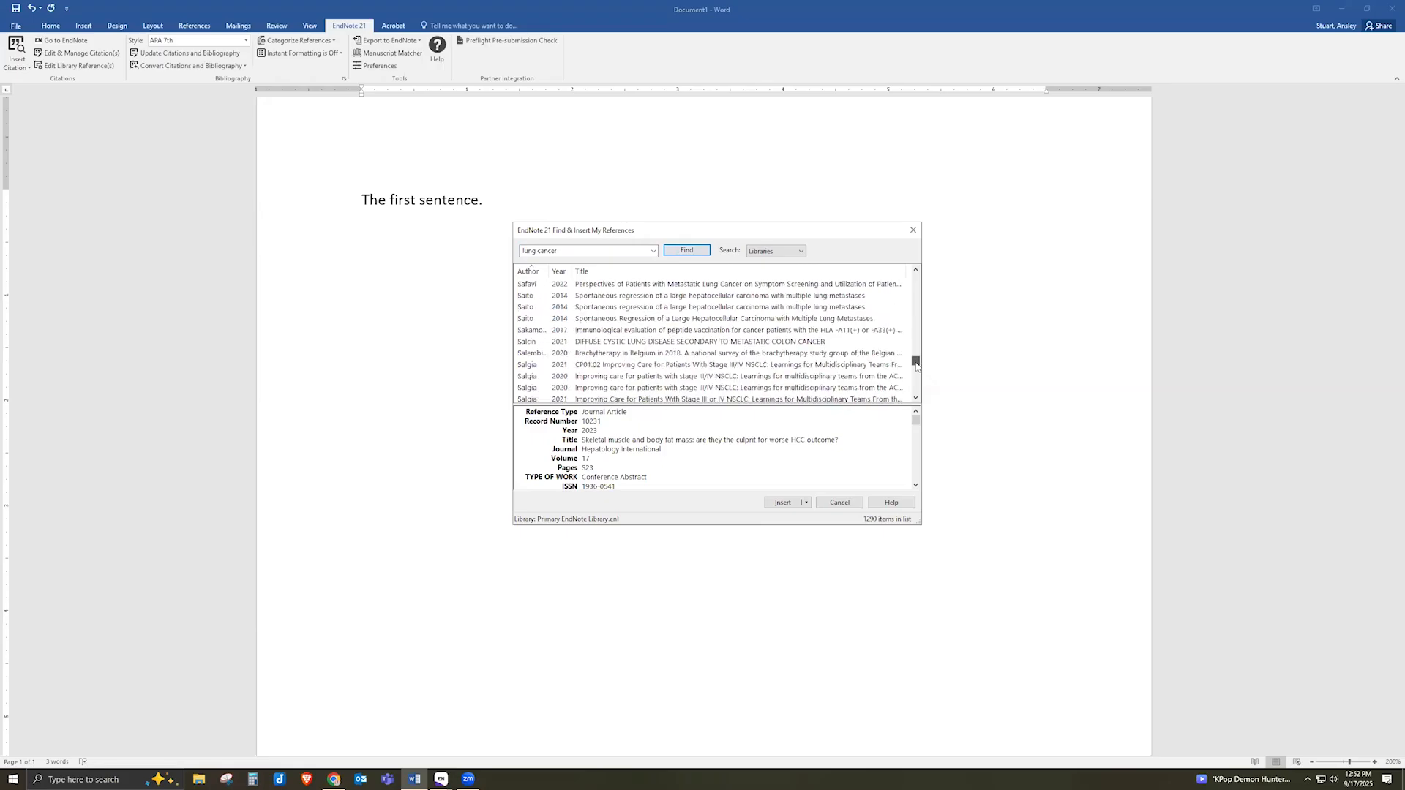
click(812, 295)
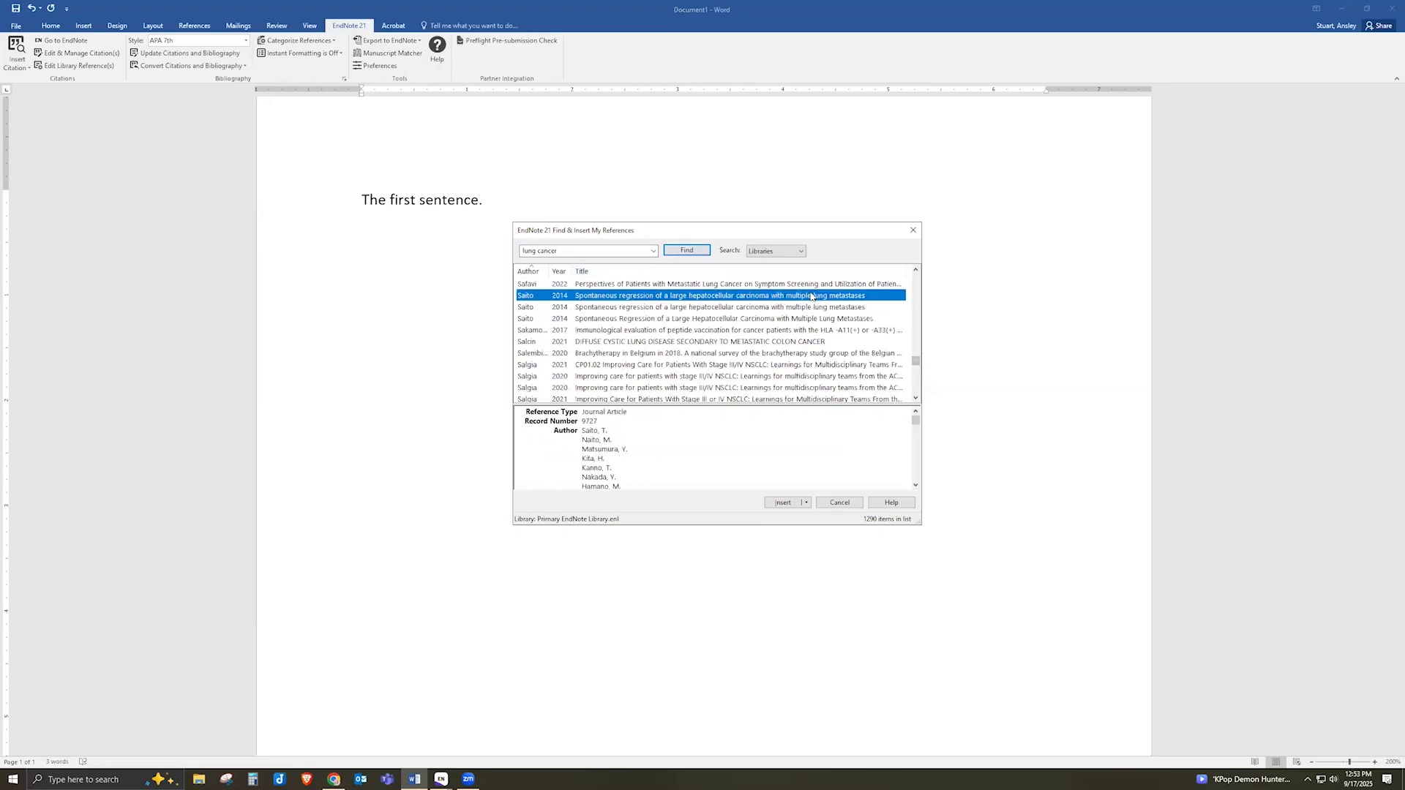
click(782, 502)
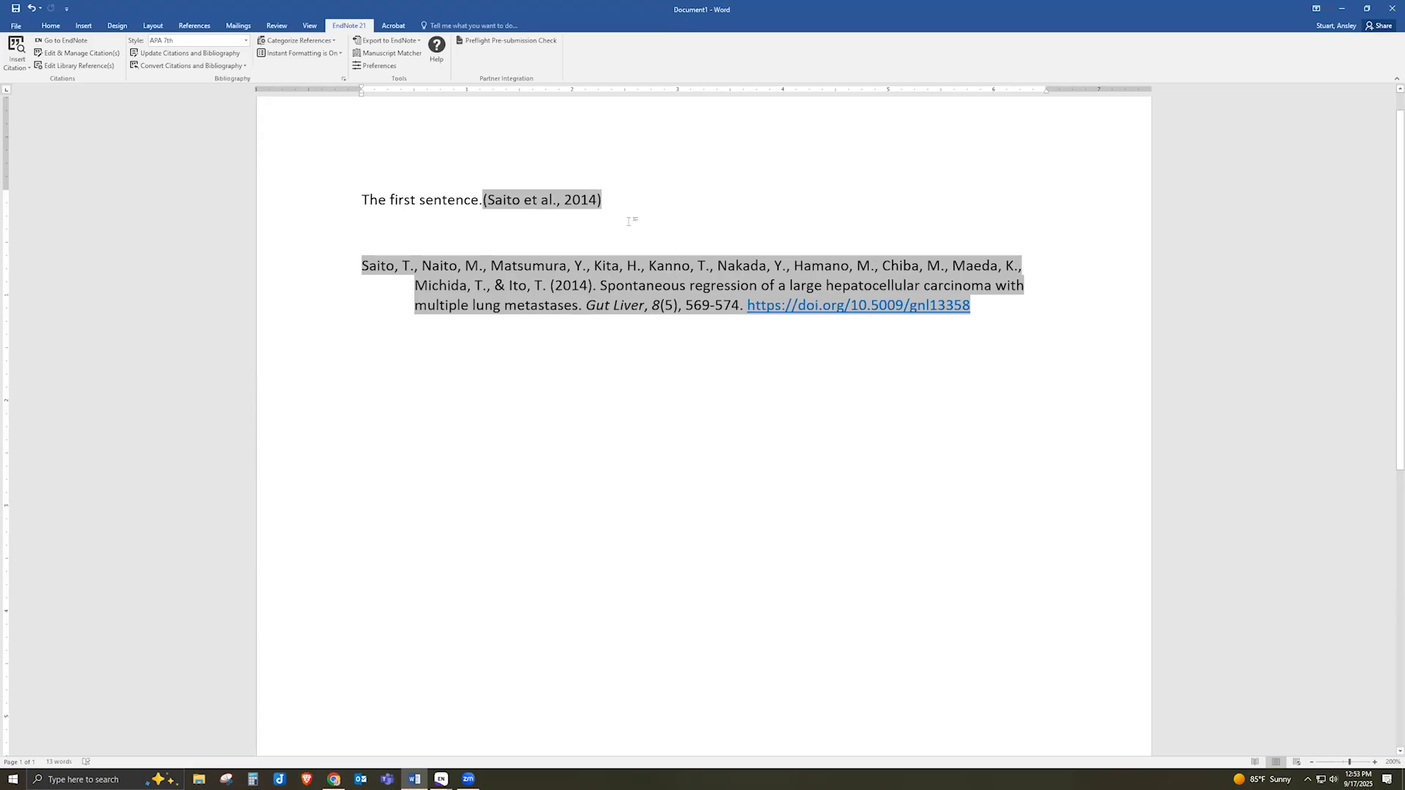
Type 'The second sentence.' after the citation and switch to the EndNote library
text(The )
text(sec)
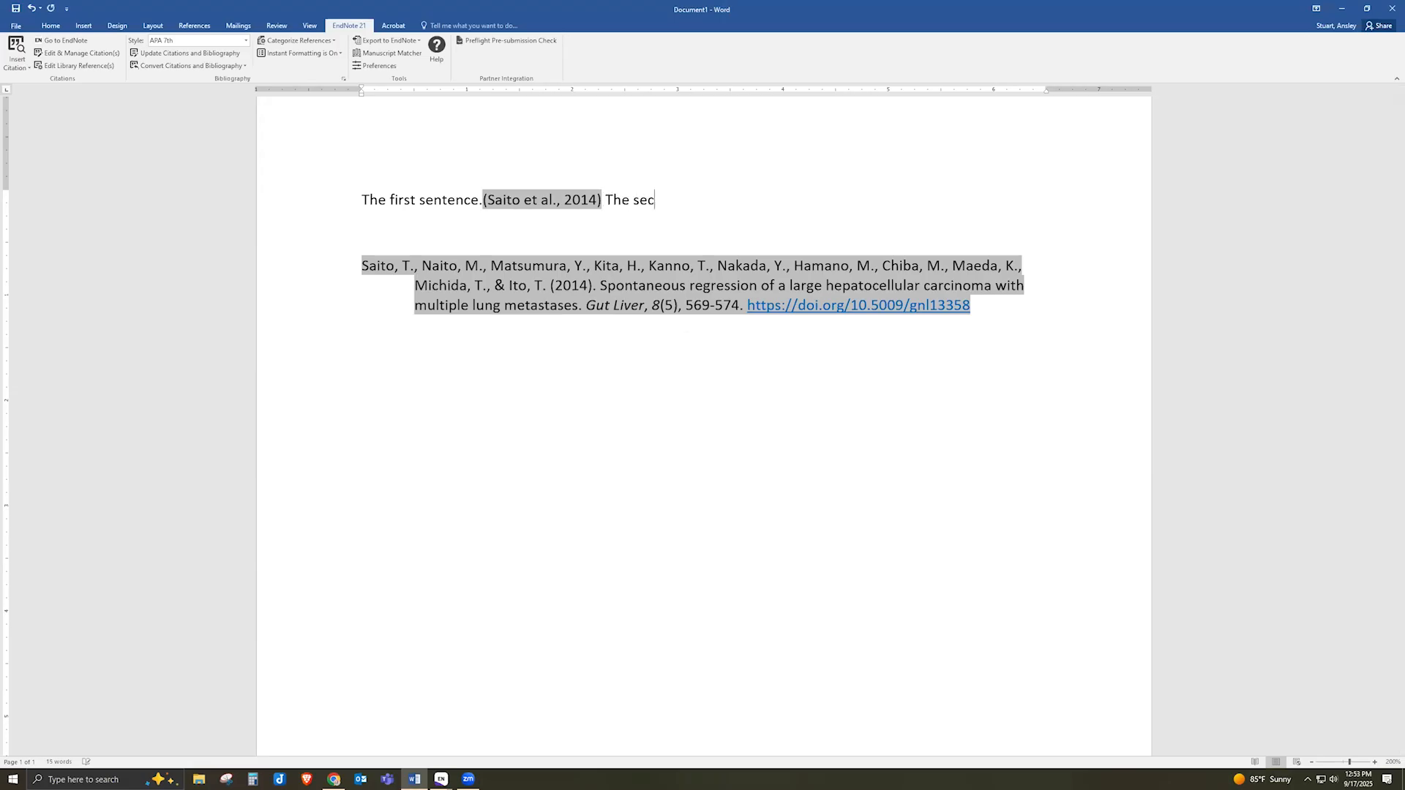
text(ond sentence.)
mouse_move(442, 778)
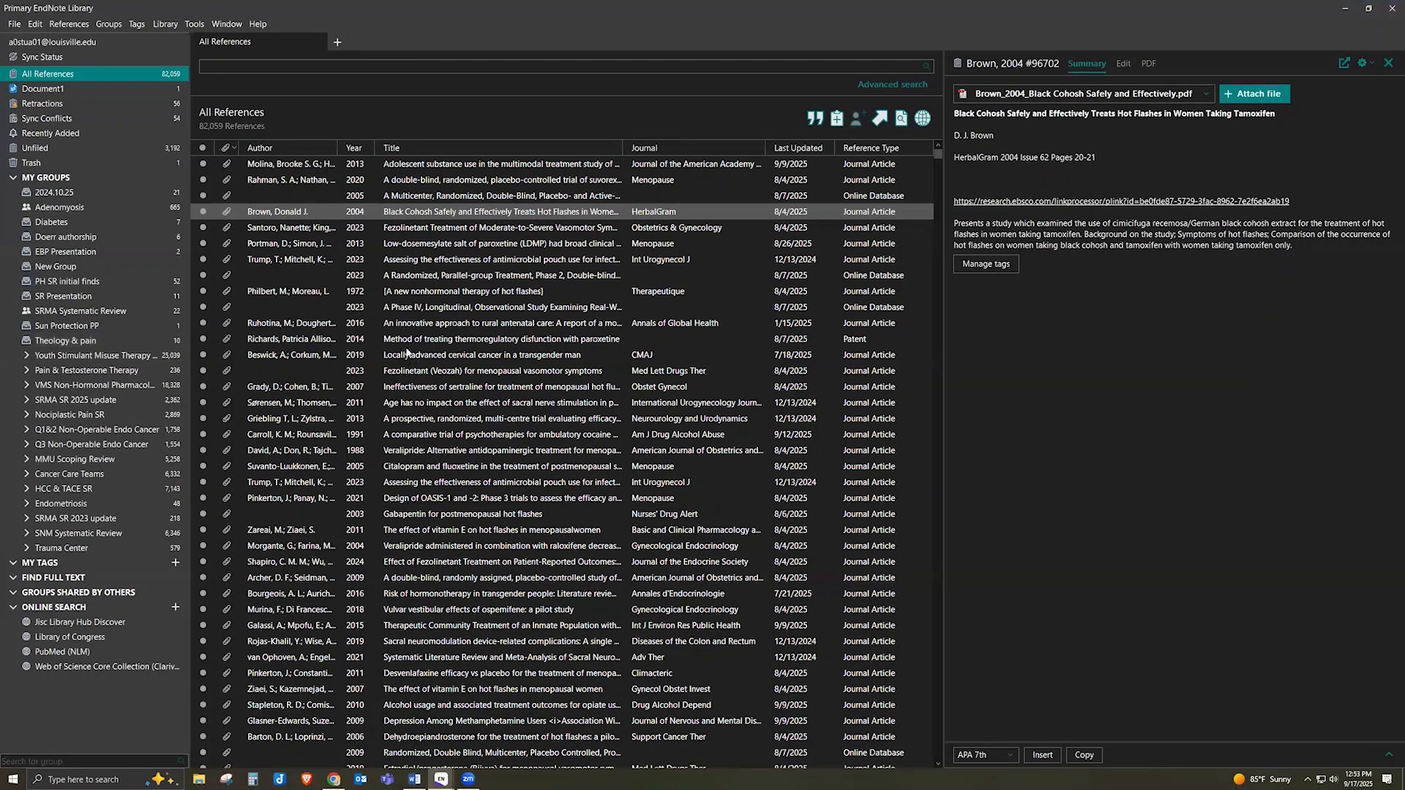
Select the Richards 2014 paroxetine thermoregulatory dysfunction patent, then return to Word
click(413, 341)
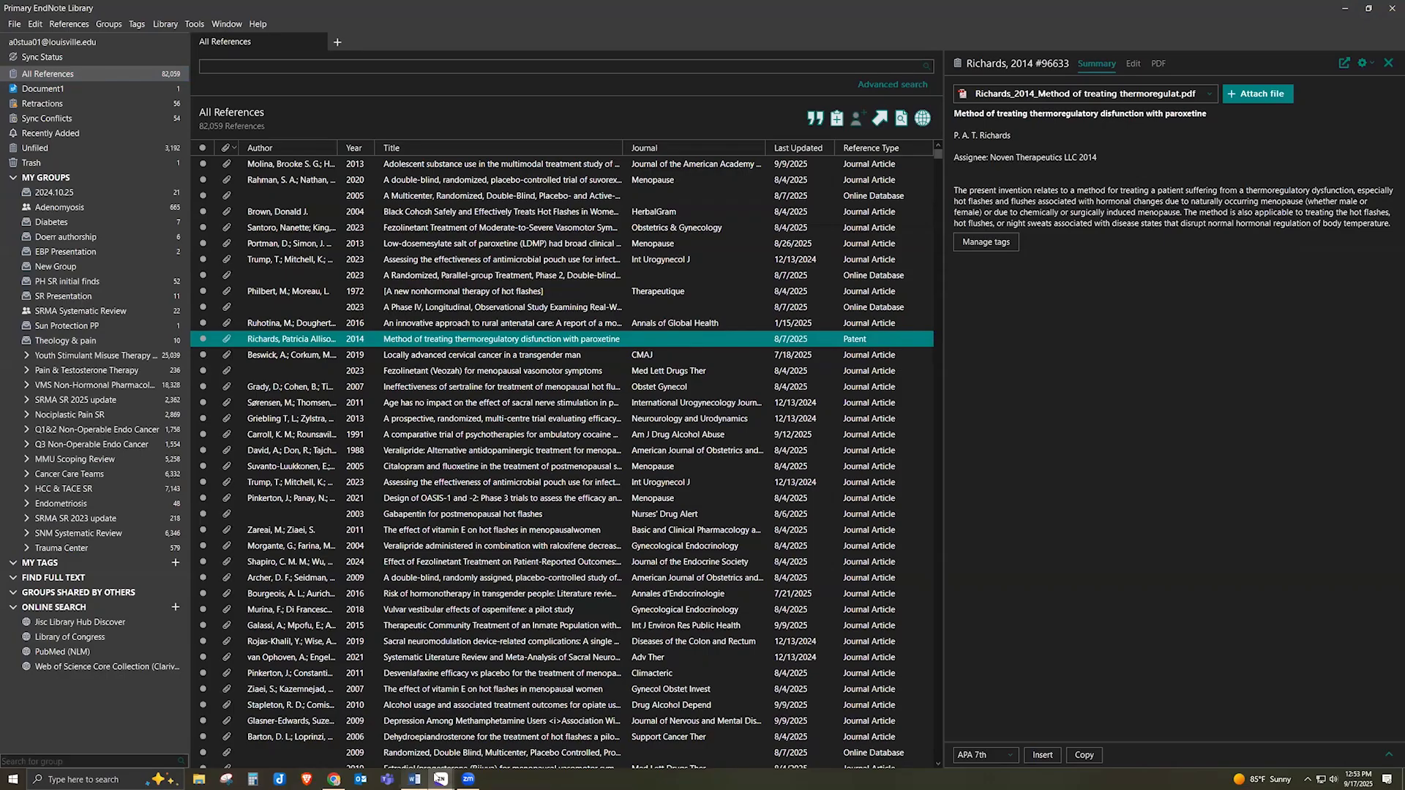
click(414, 779)
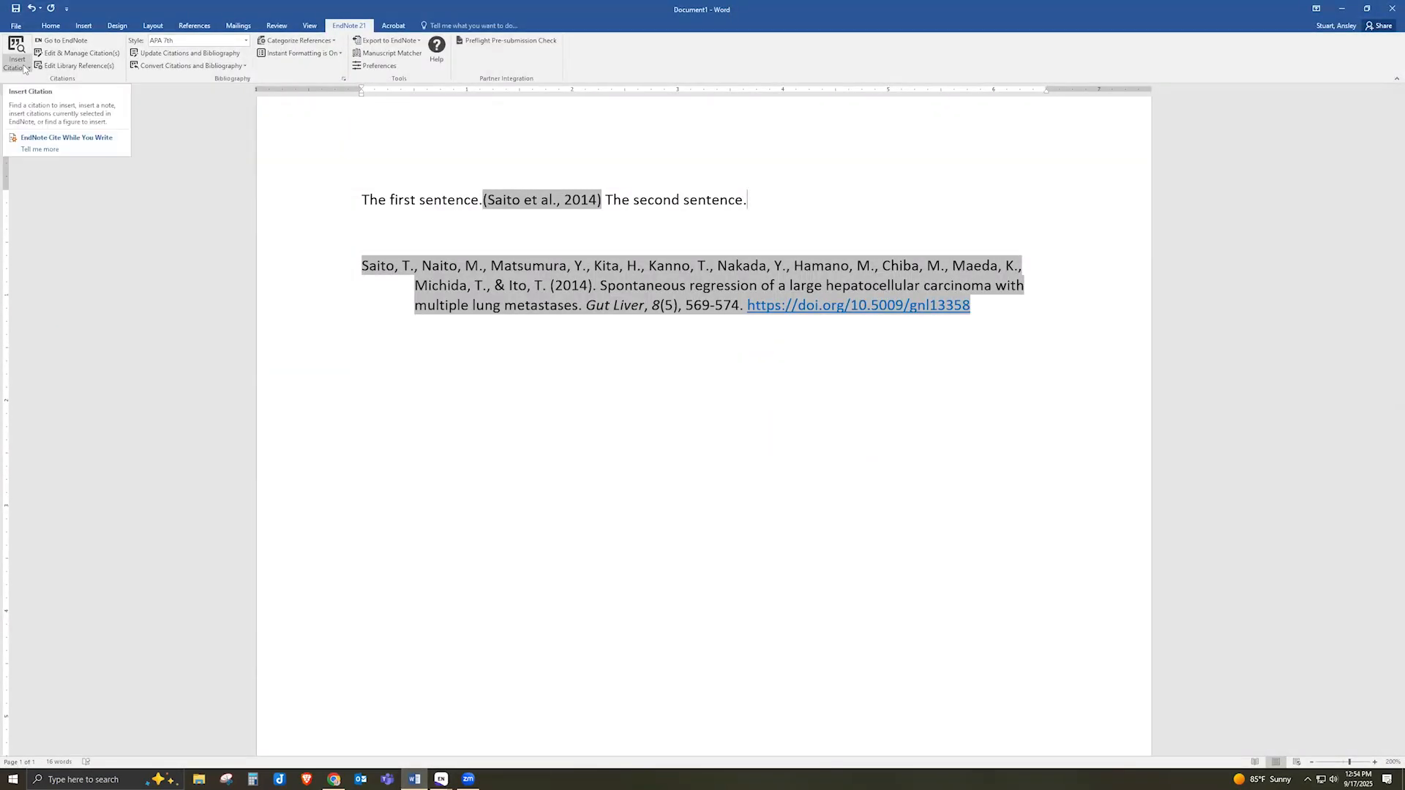
Insert the selected Richards 2014 patent as the citation after the second sentence
click(25, 68)
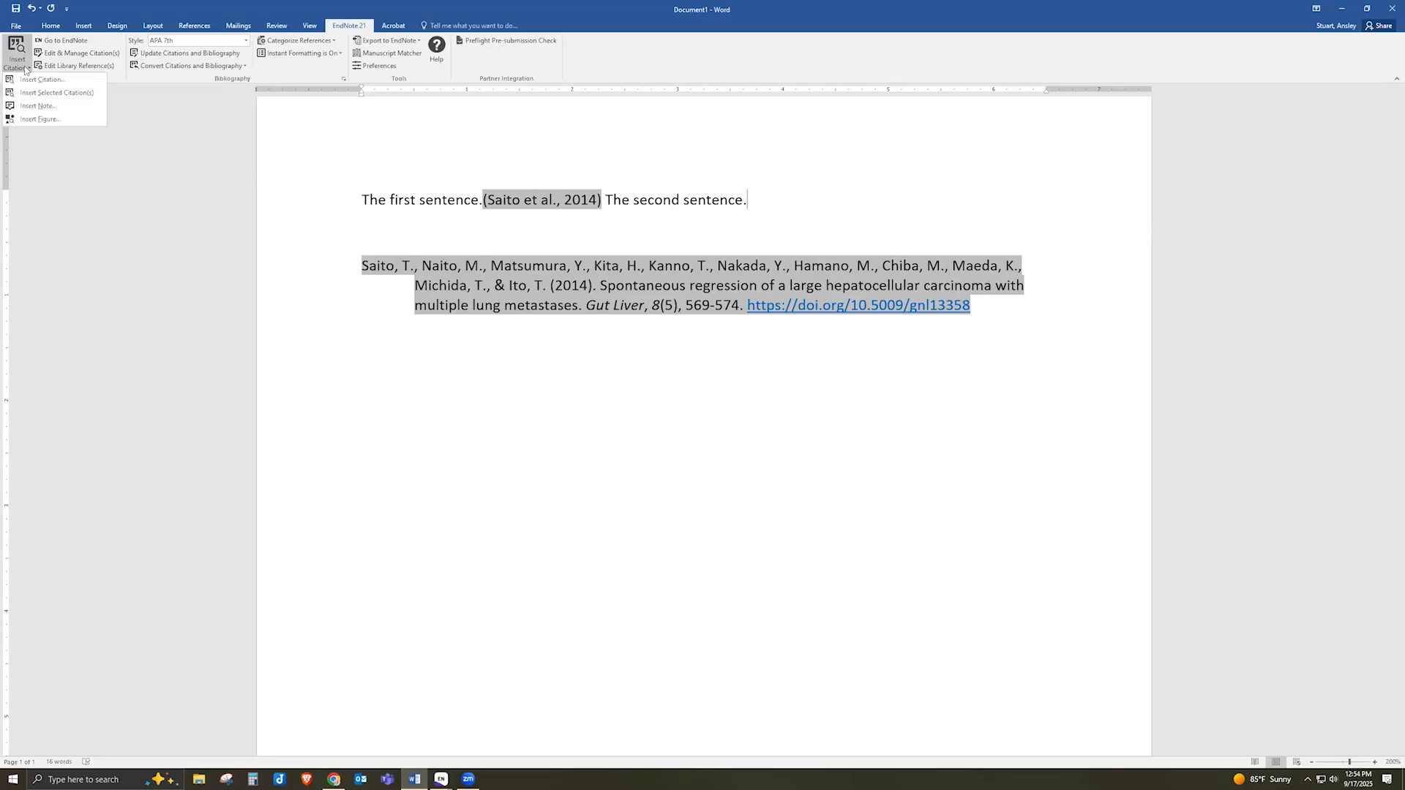
click(62, 96)
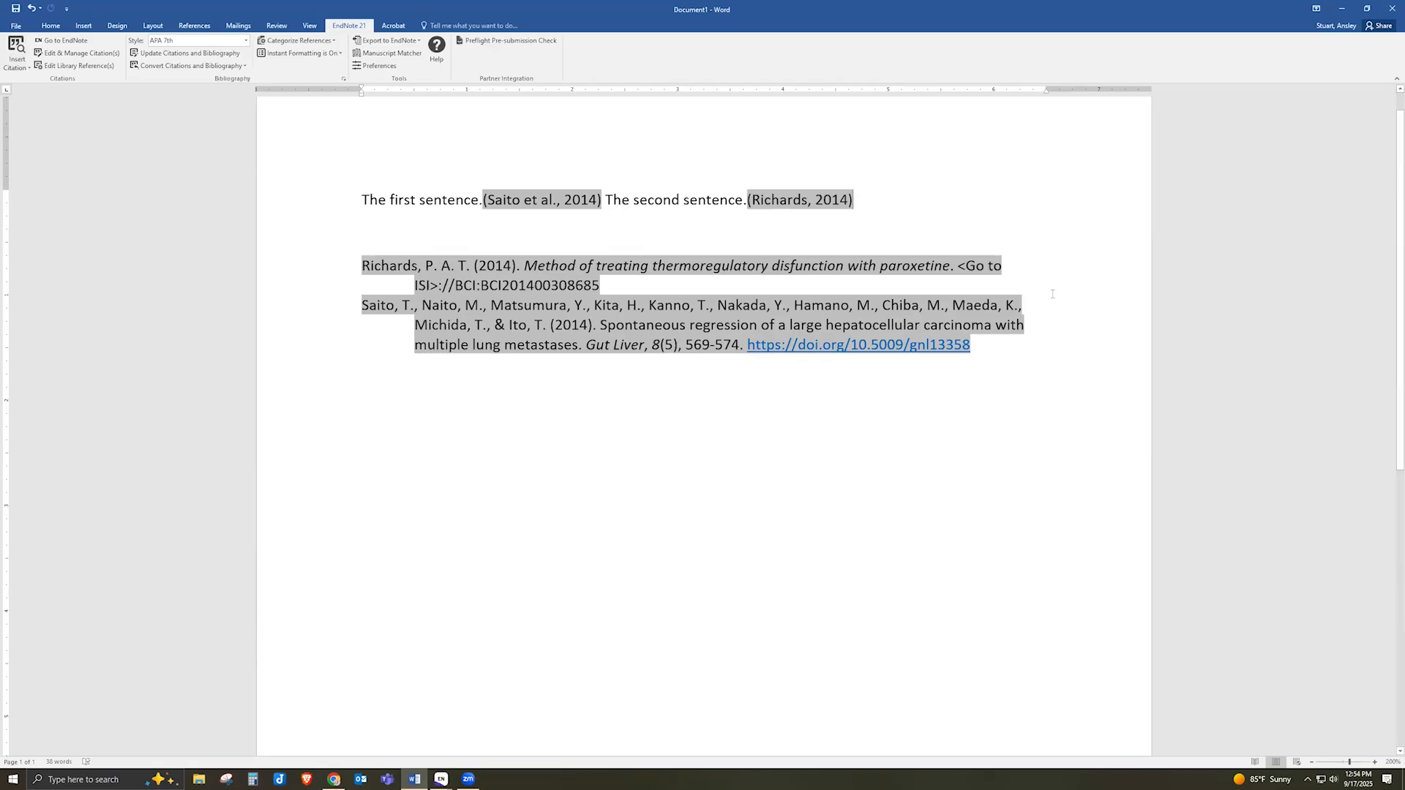
click(246, 41)
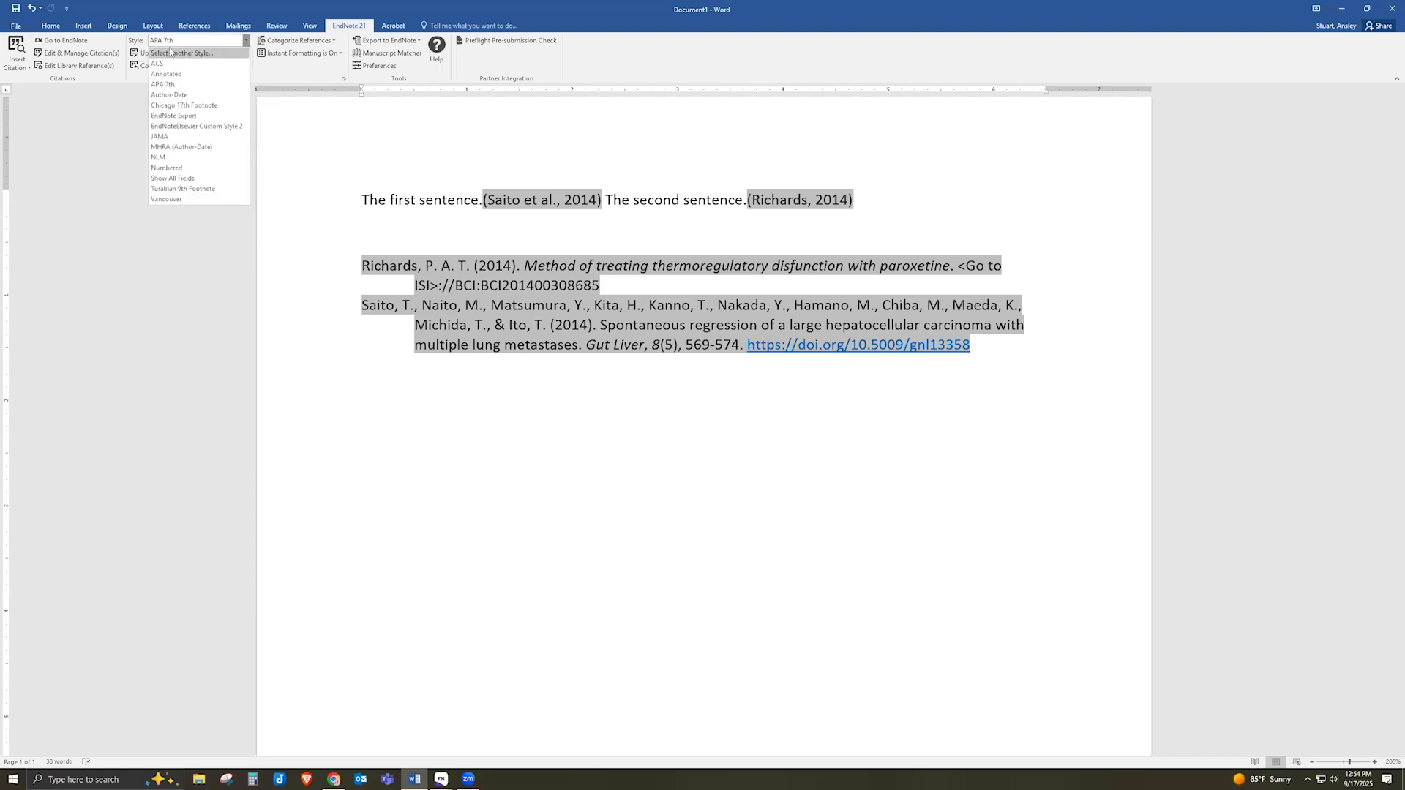
Switch the document's citation style to JAMA and type 'The third sentence'
click(216, 55)
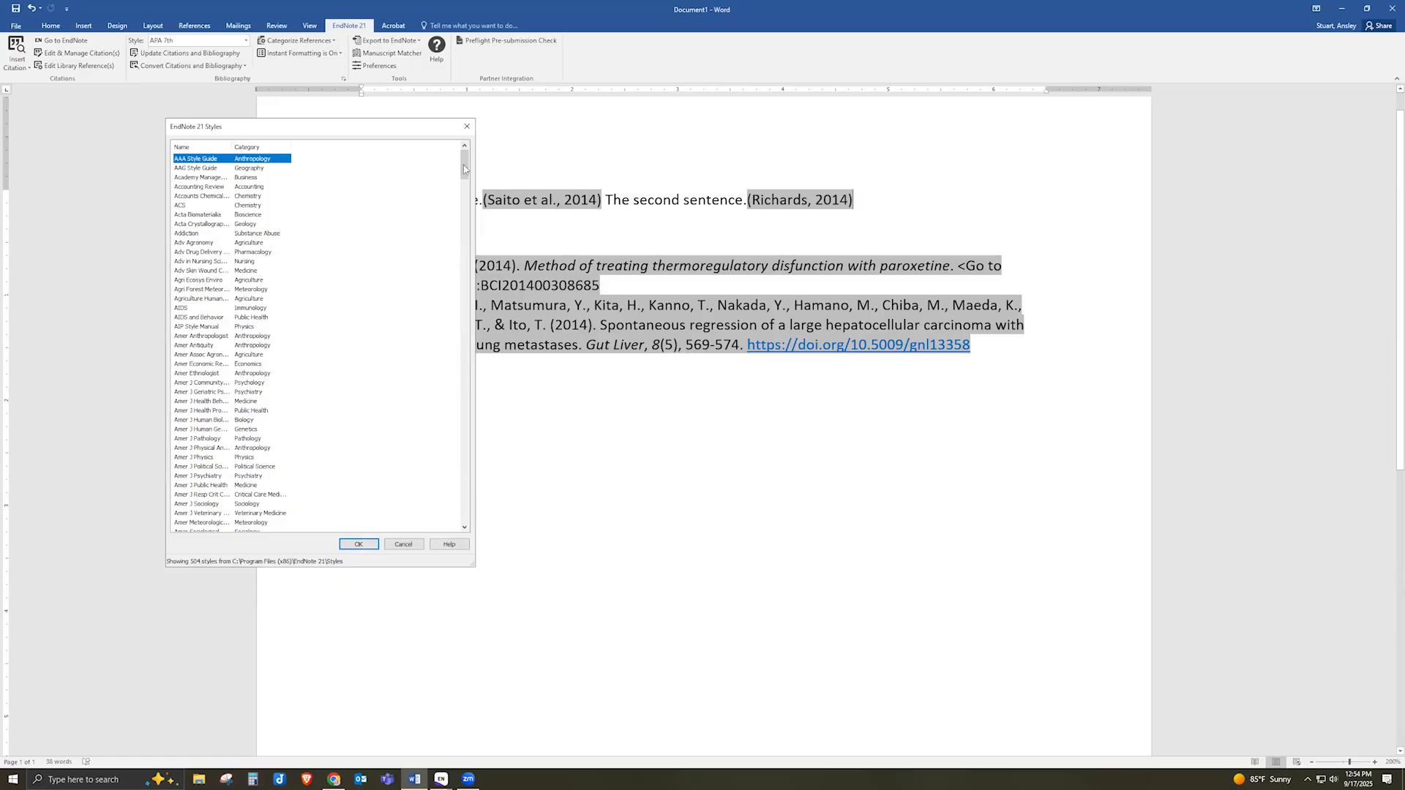
drag(463, 174, 462, 435)
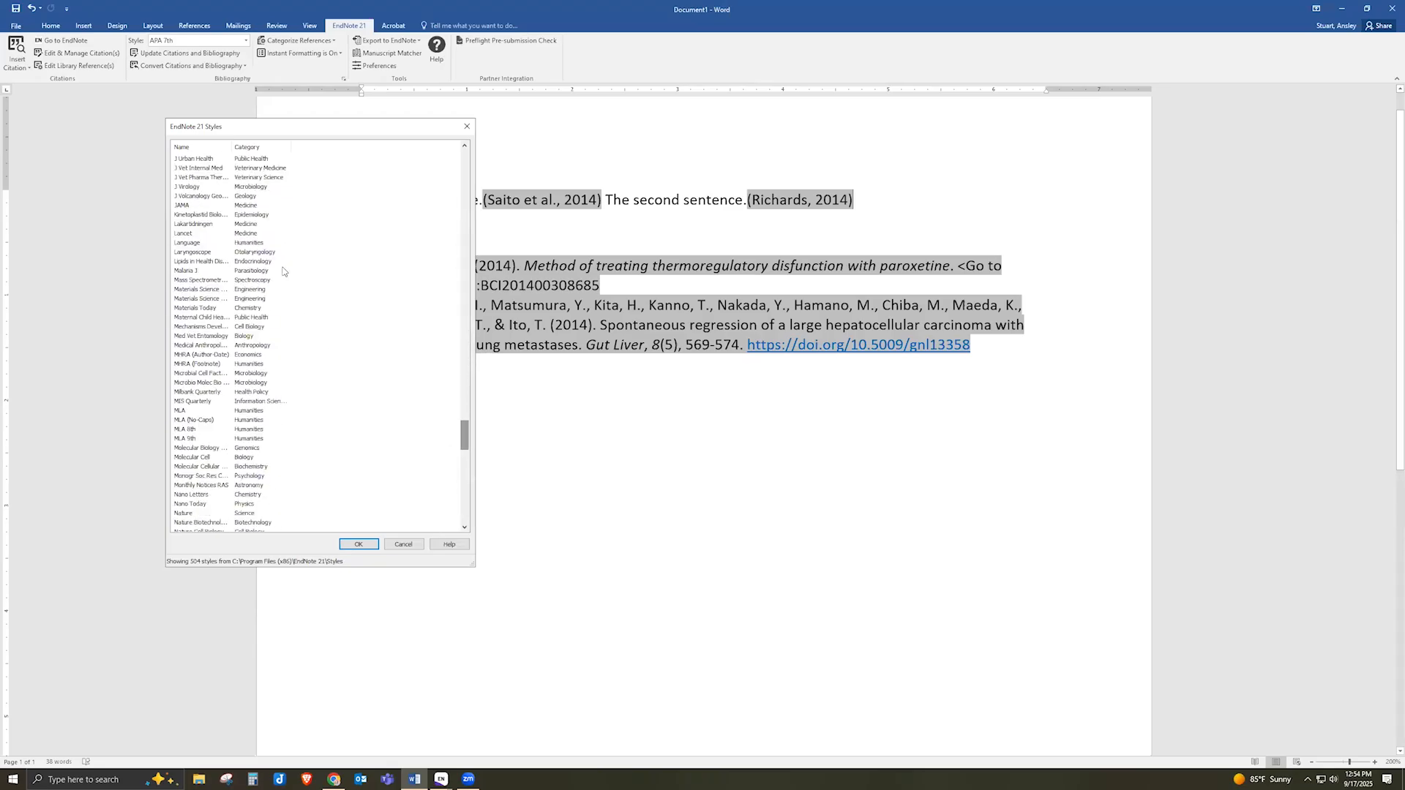
click(189, 208)
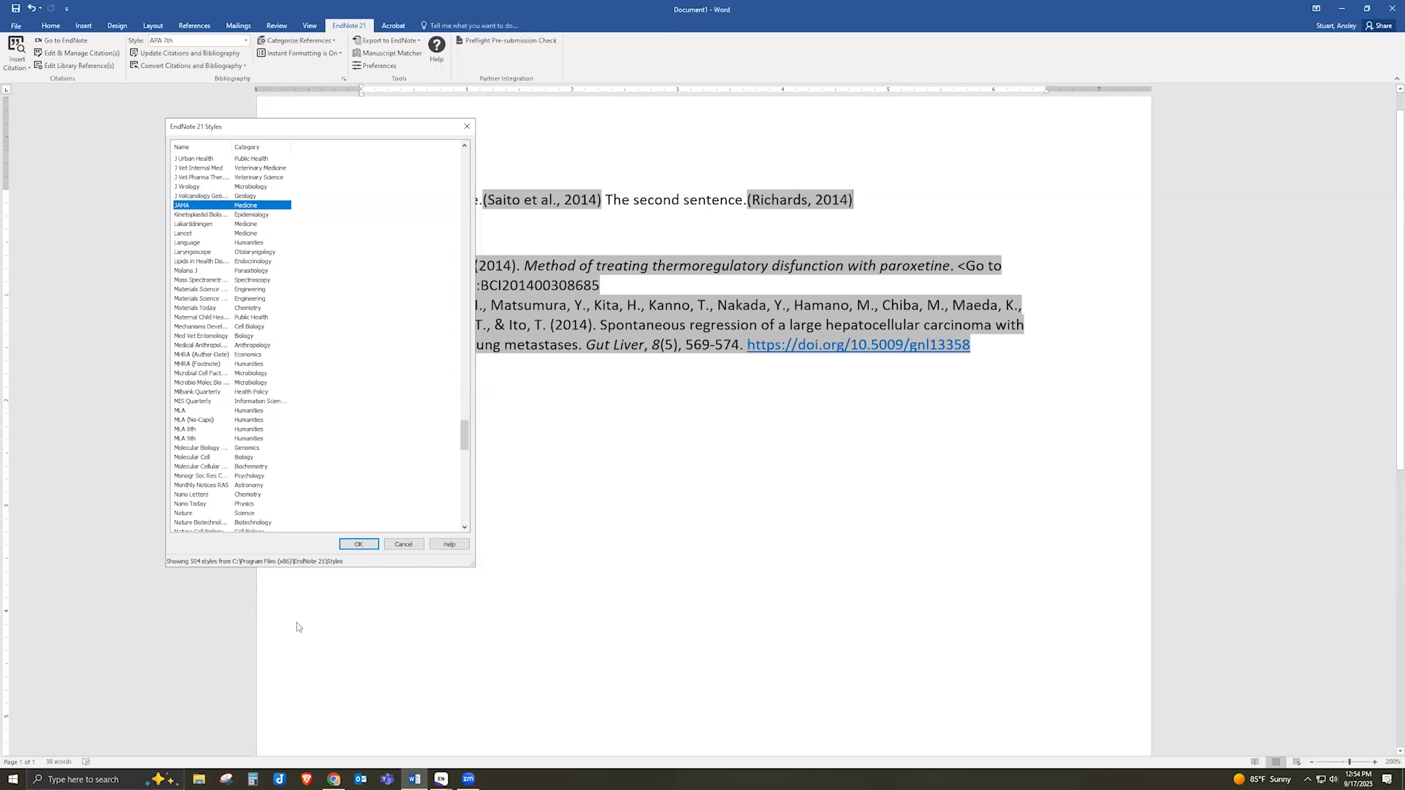
click(366, 546)
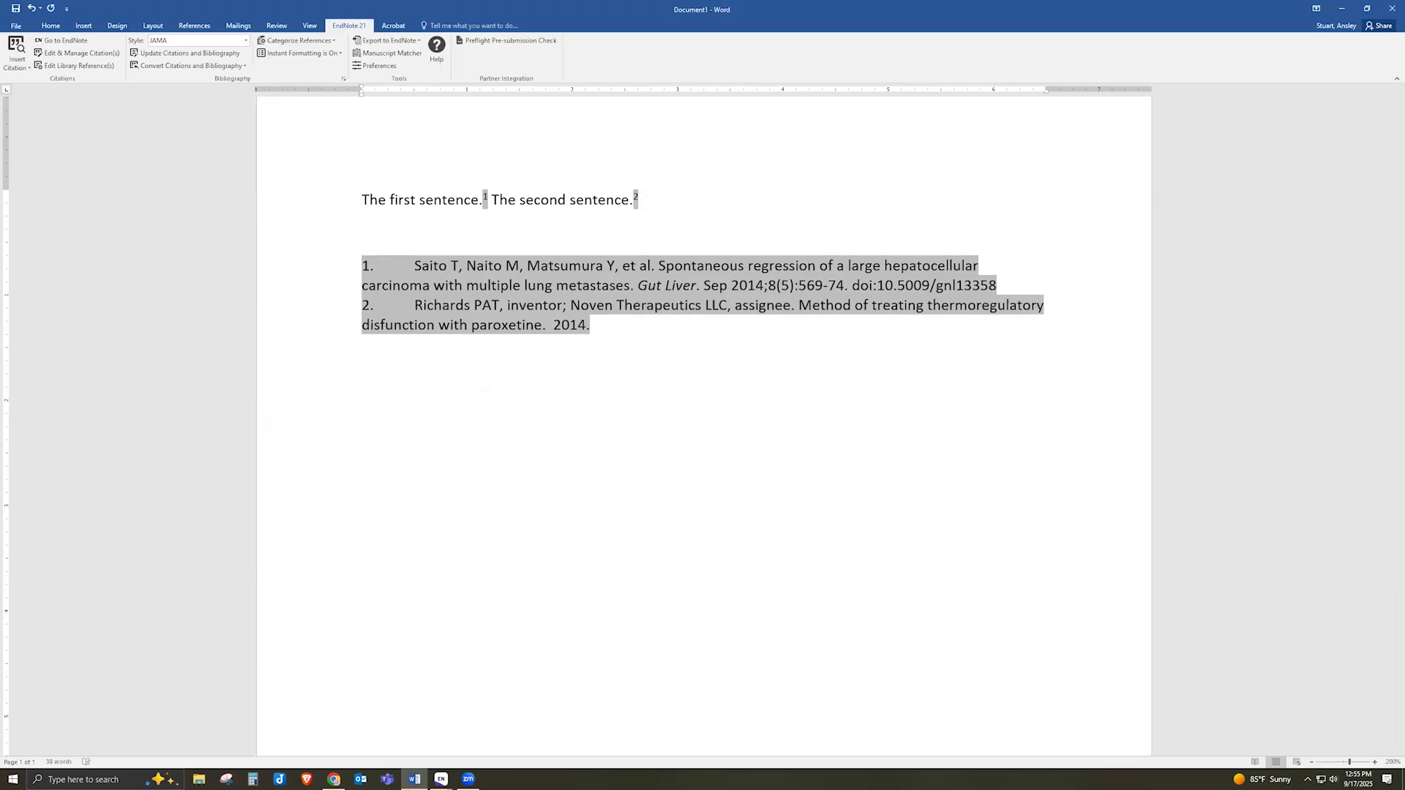
text(The third sentence.)
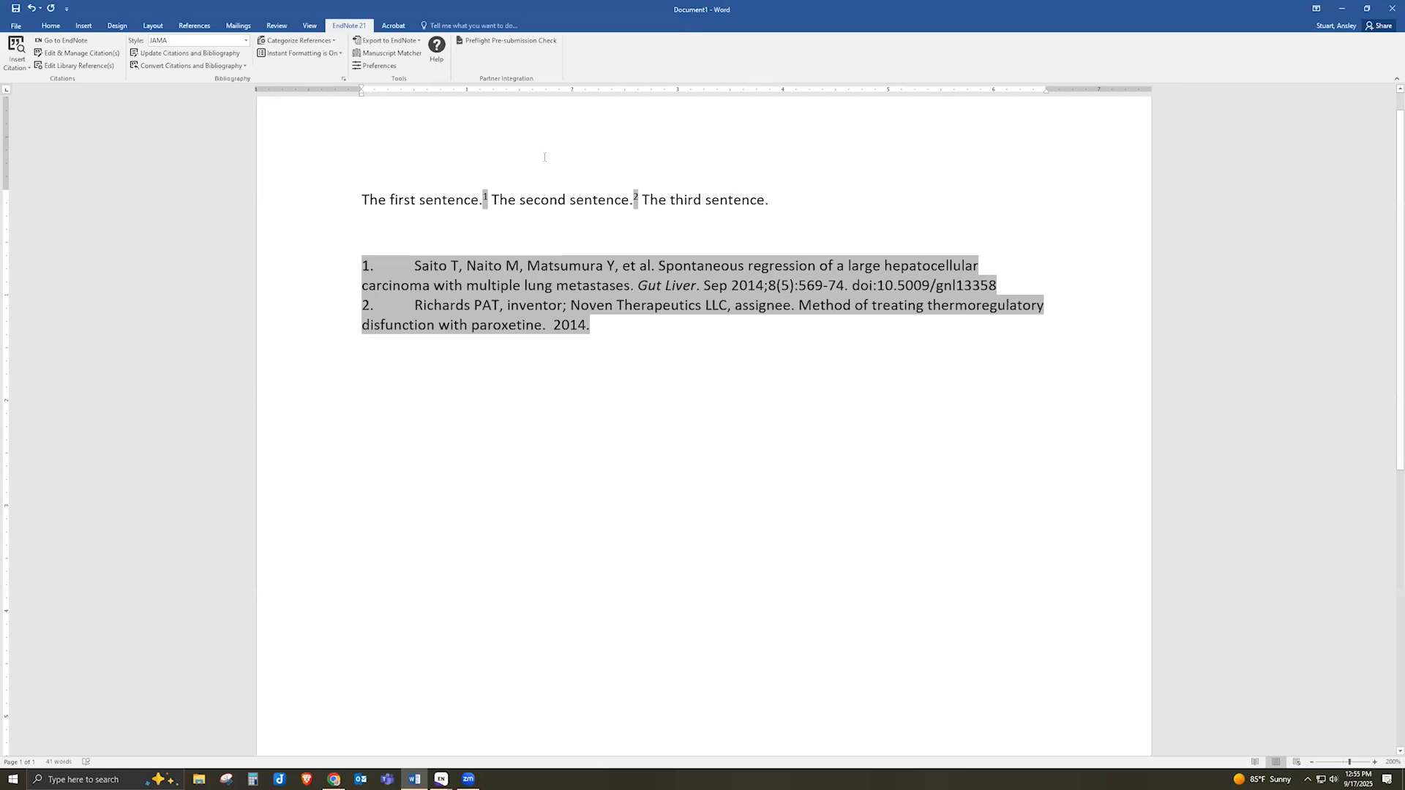
Cite the 2024 global age-sex-specific mortality study and the 2013 Phase I multicenter trial together
click(18, 49)
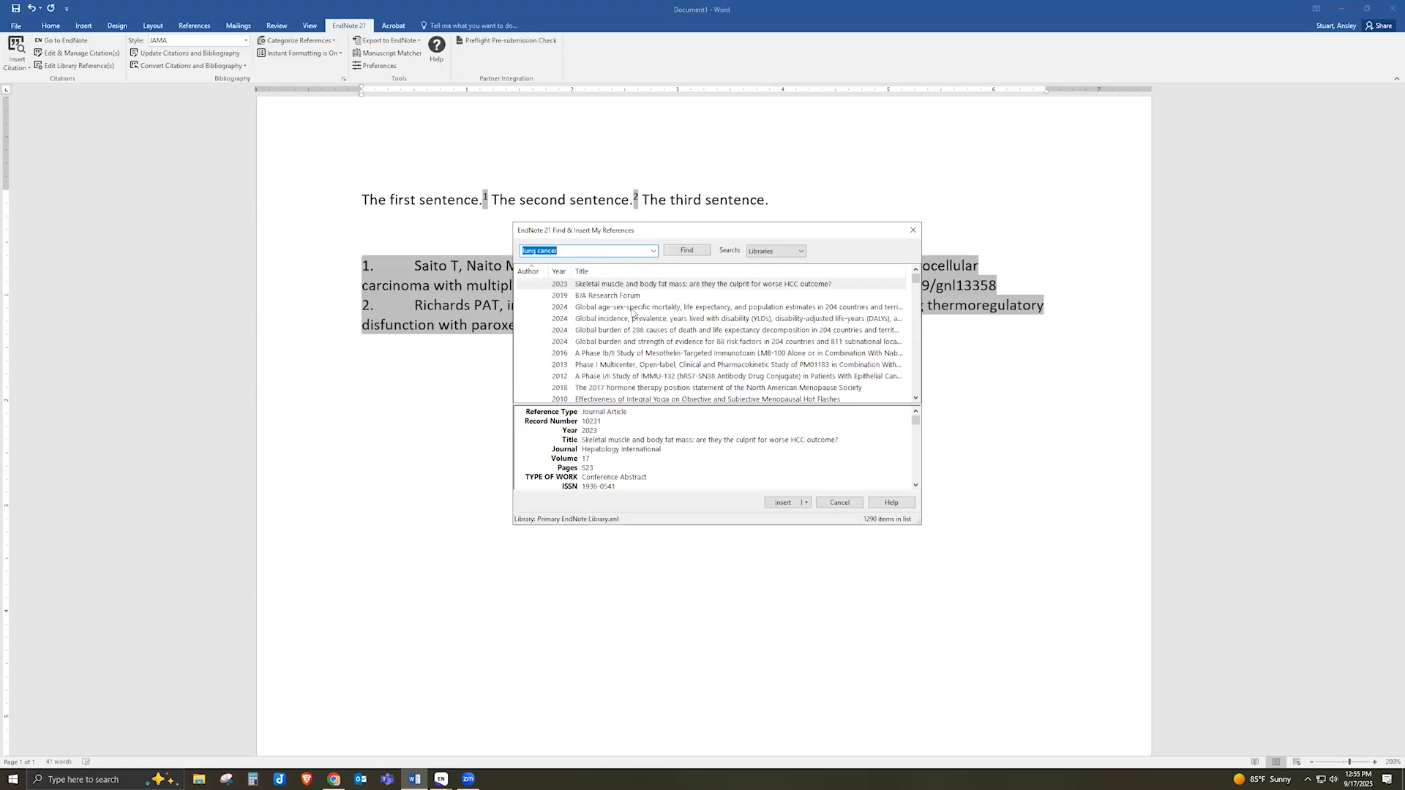
click(632, 308)
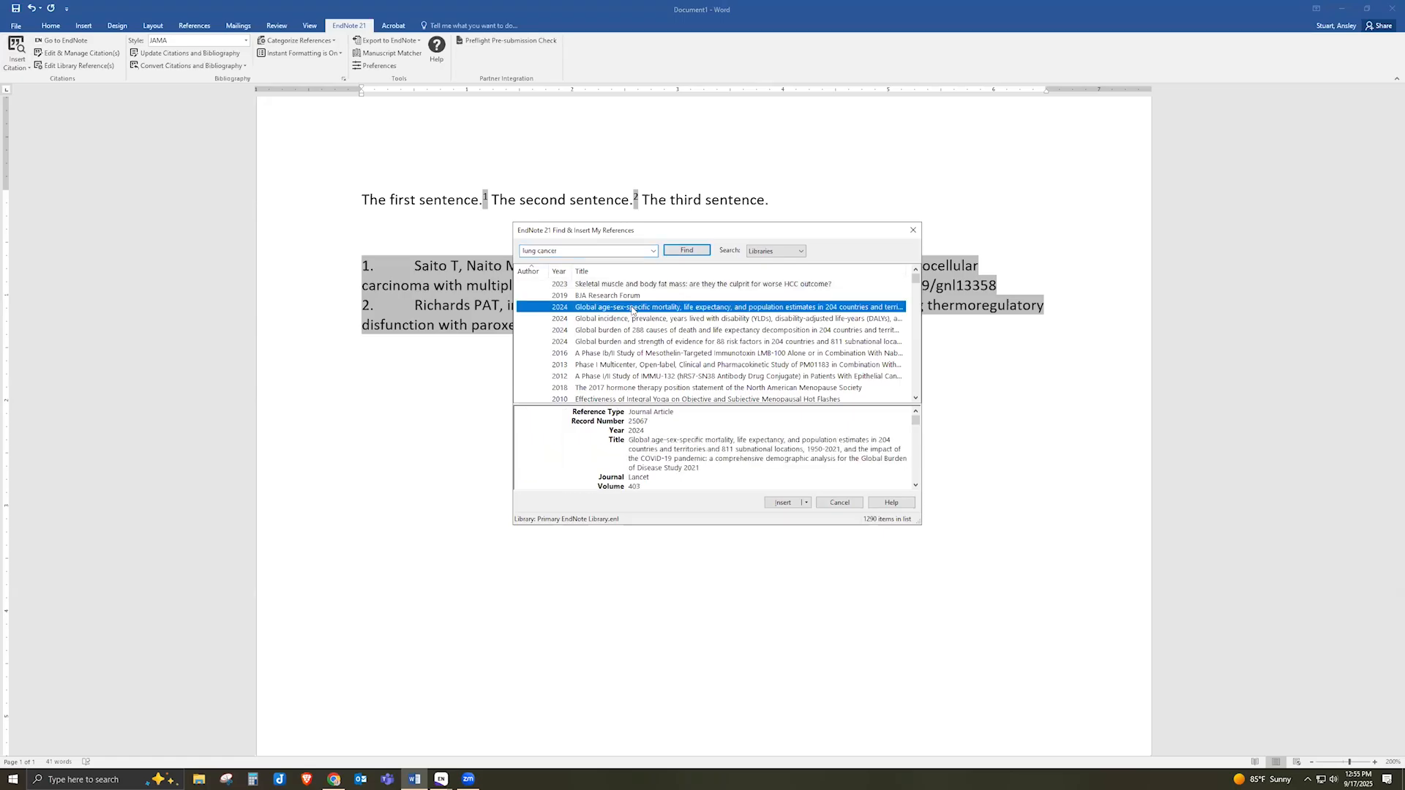
ctrl+click(614, 366)
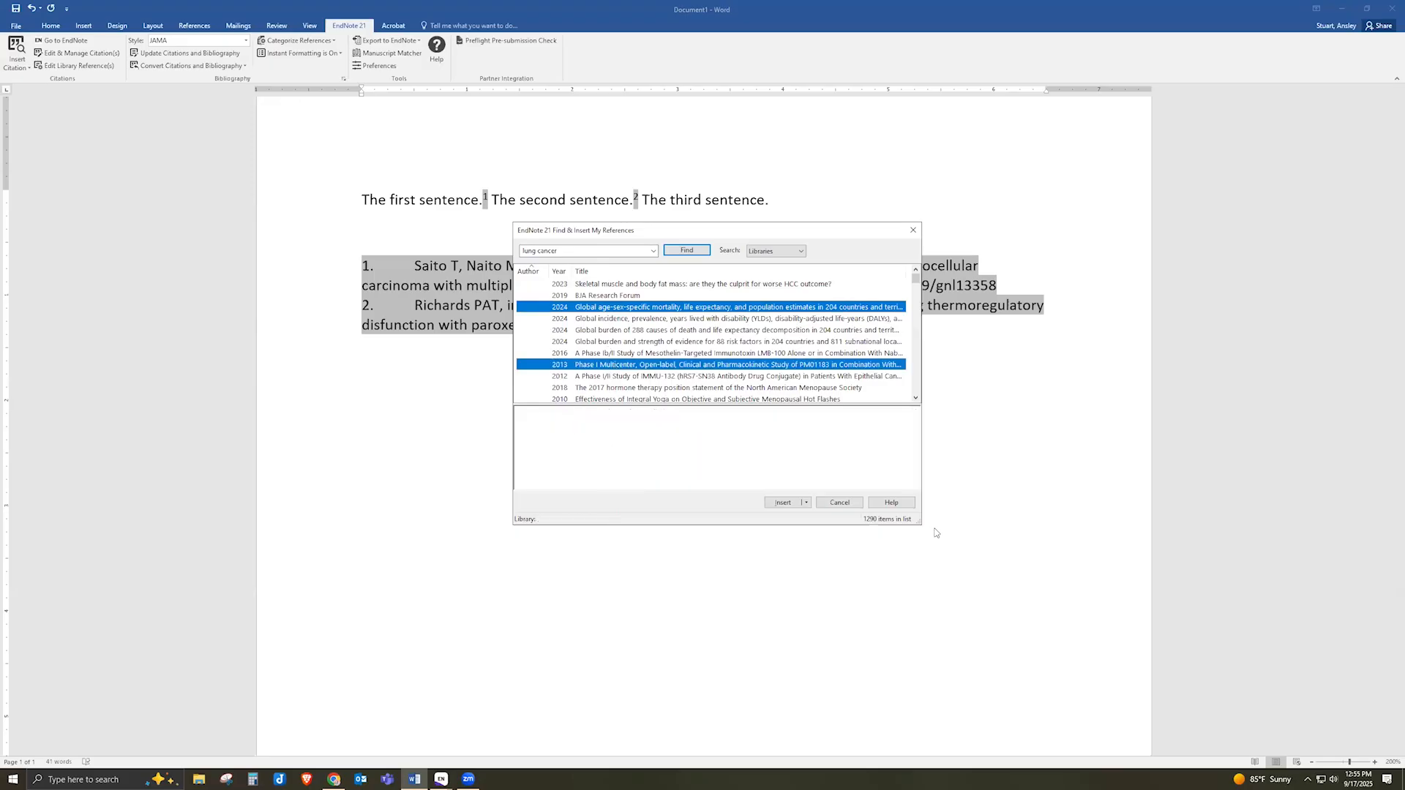
click(783, 502)
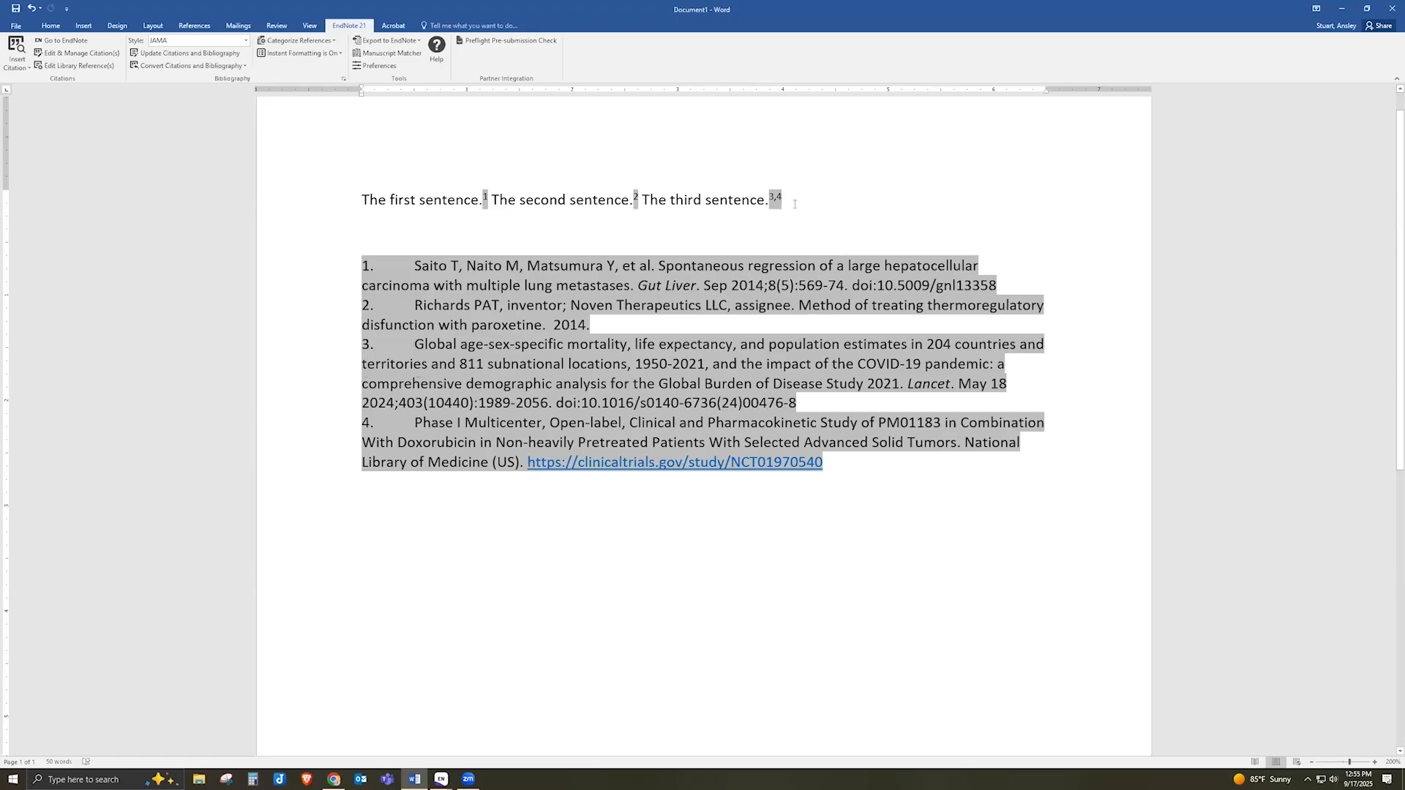
Set the 2024 global mortality citation (#25067) to Show Only in Bibliography
click(98, 55)
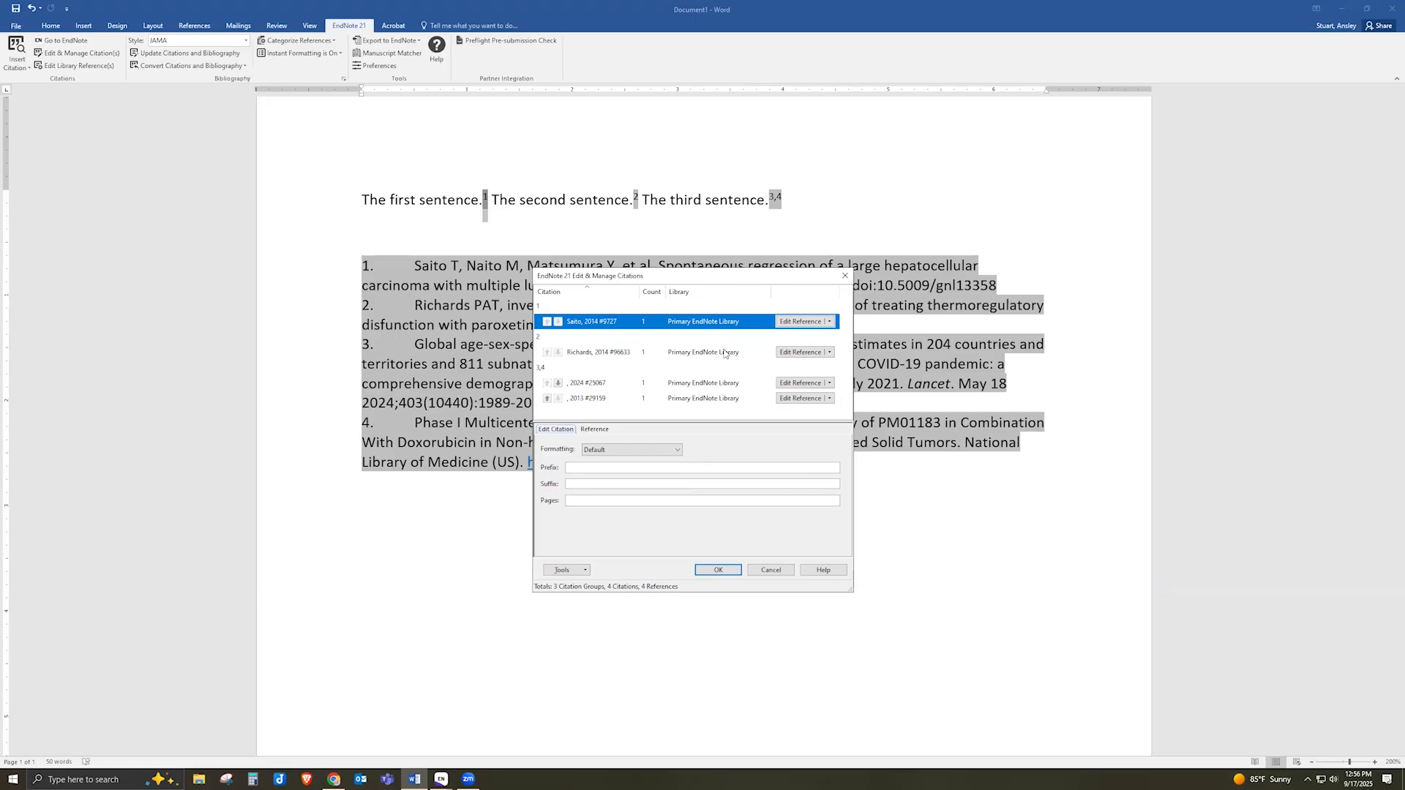
click(692, 384)
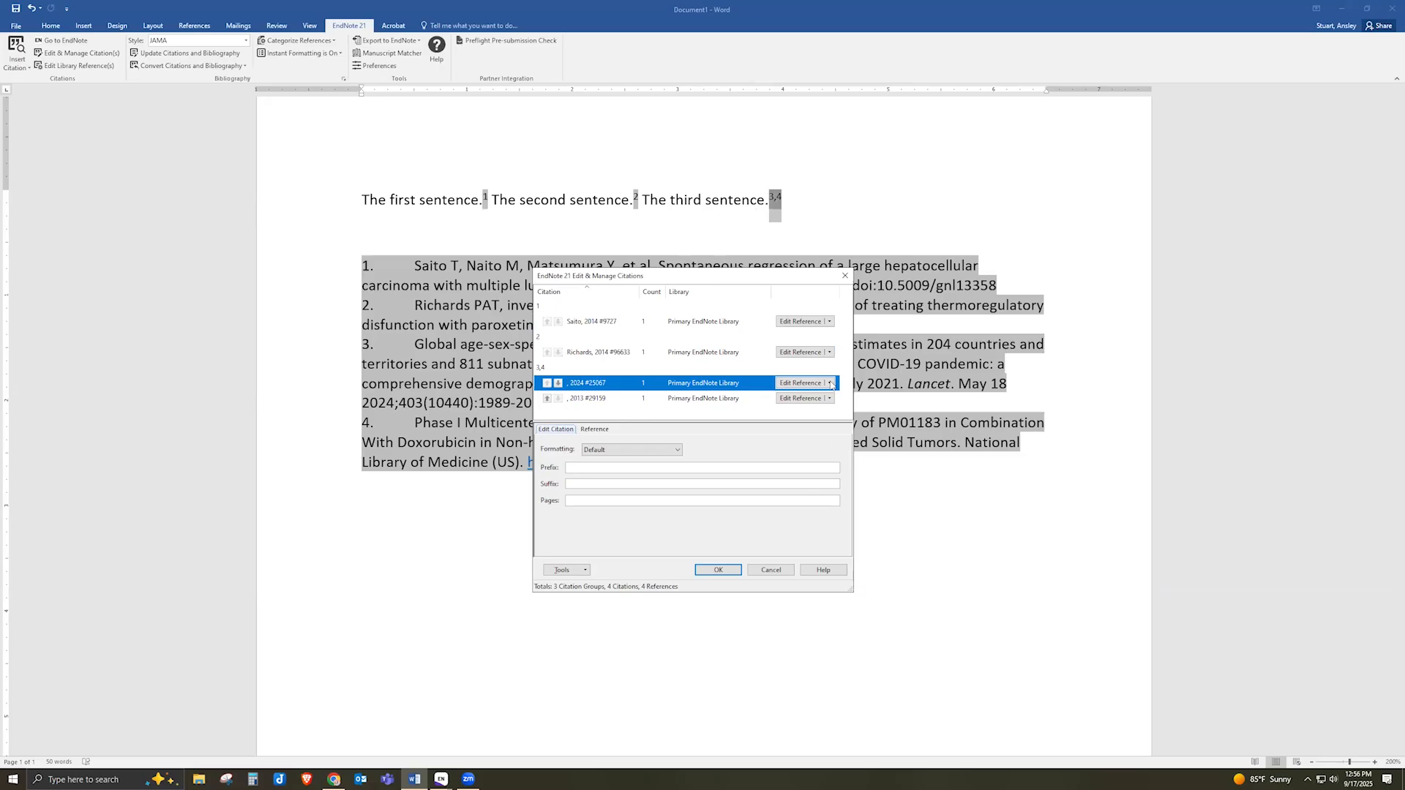
click(678, 451)
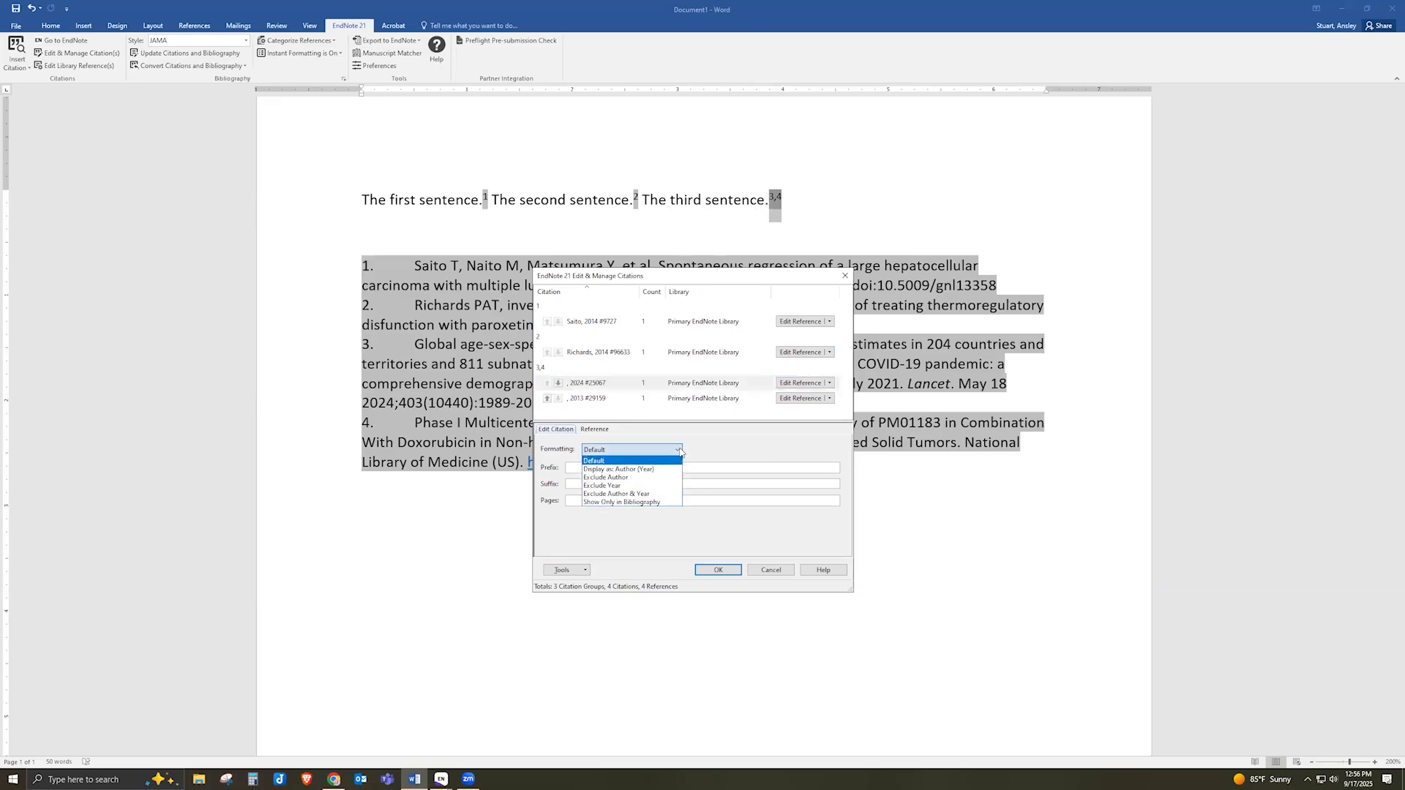
click(663, 502)
click(721, 570)
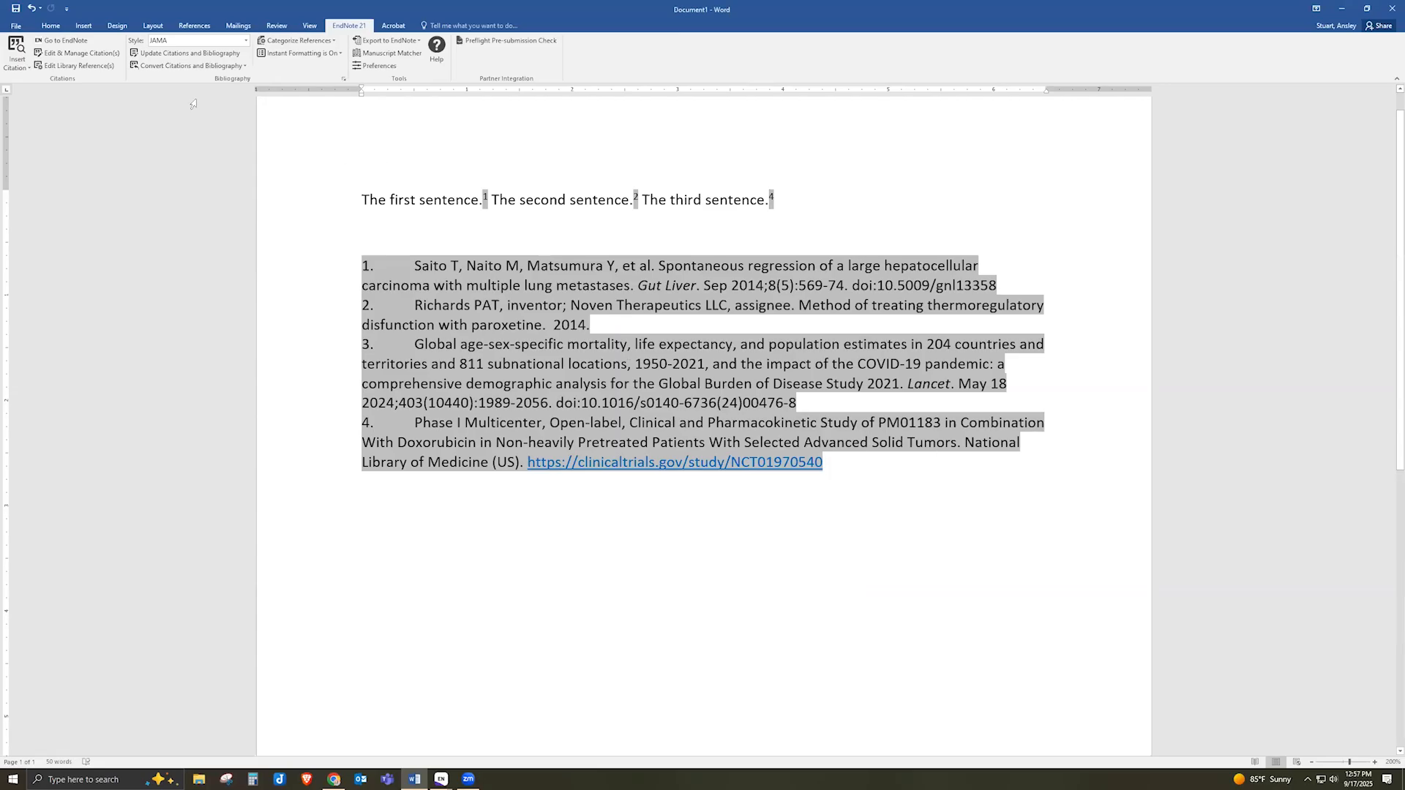
click(18, 46)
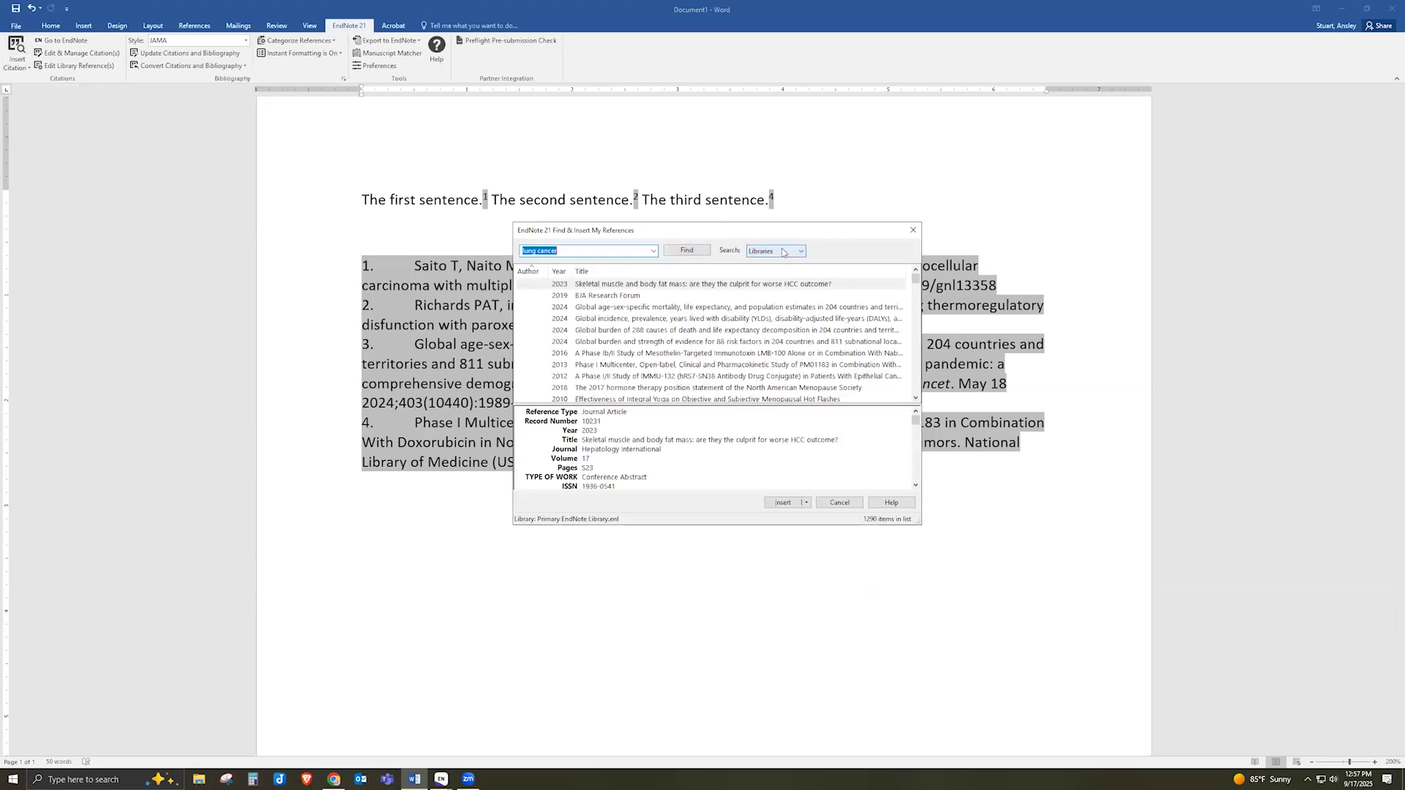
click(787, 252)
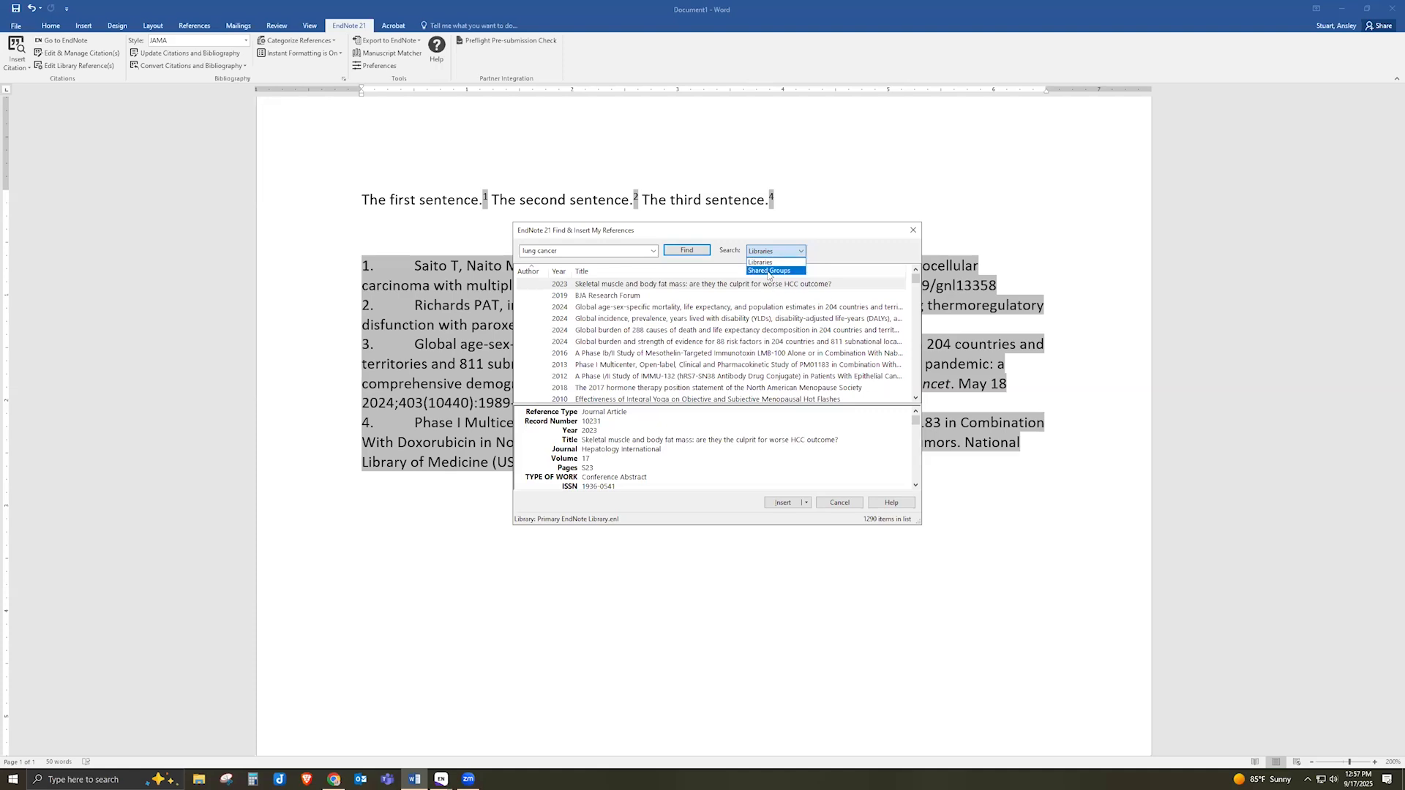
click(849, 504)
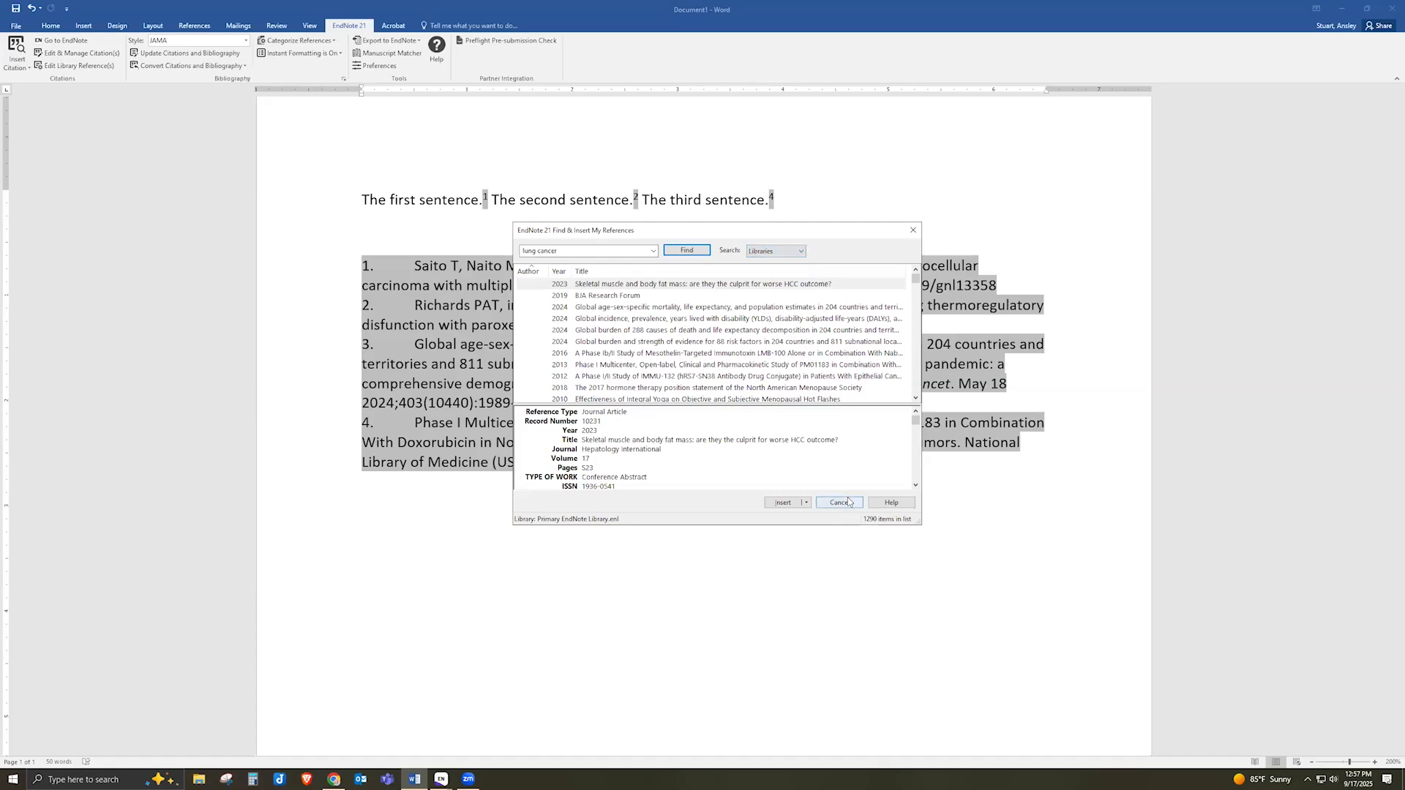
click(849, 505)
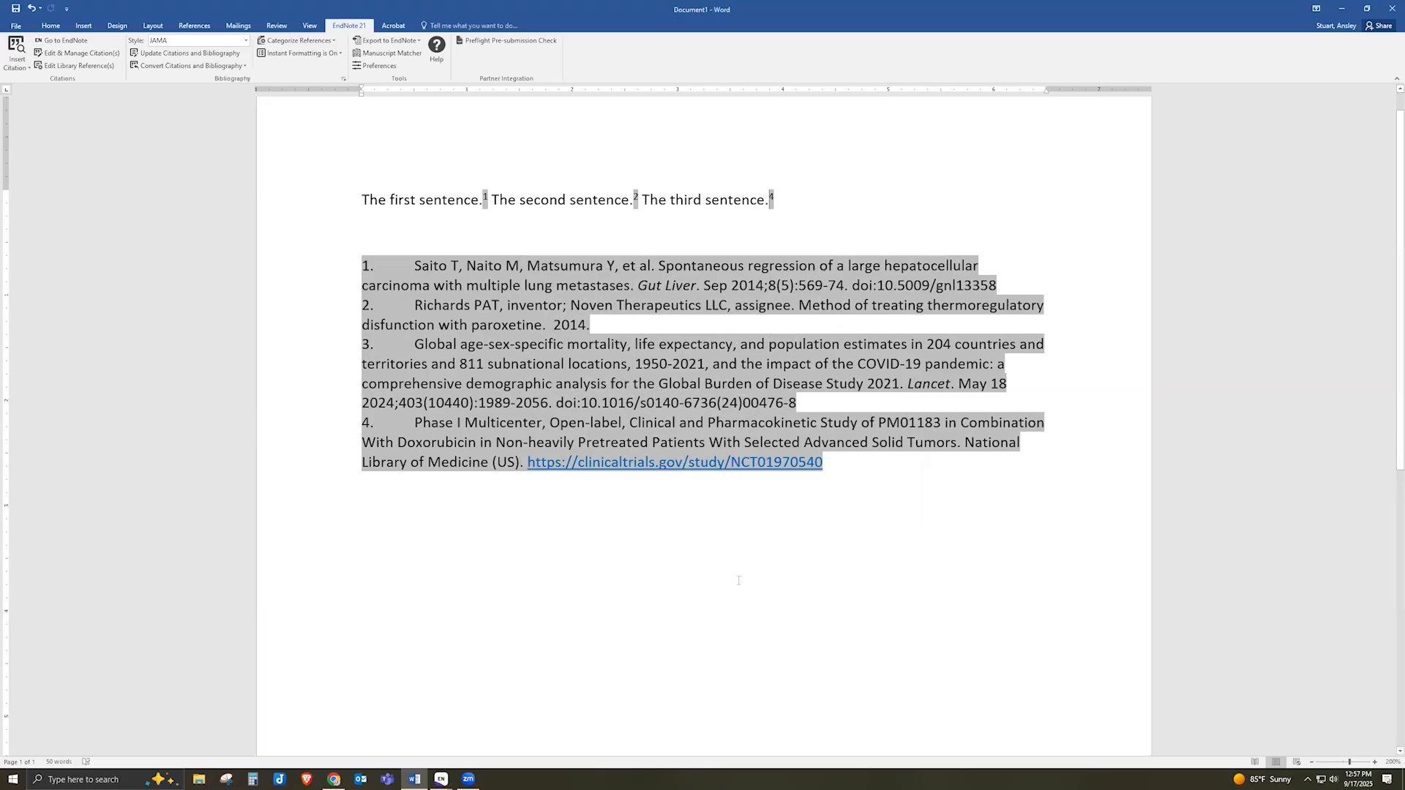
mouse_move(334, 779)
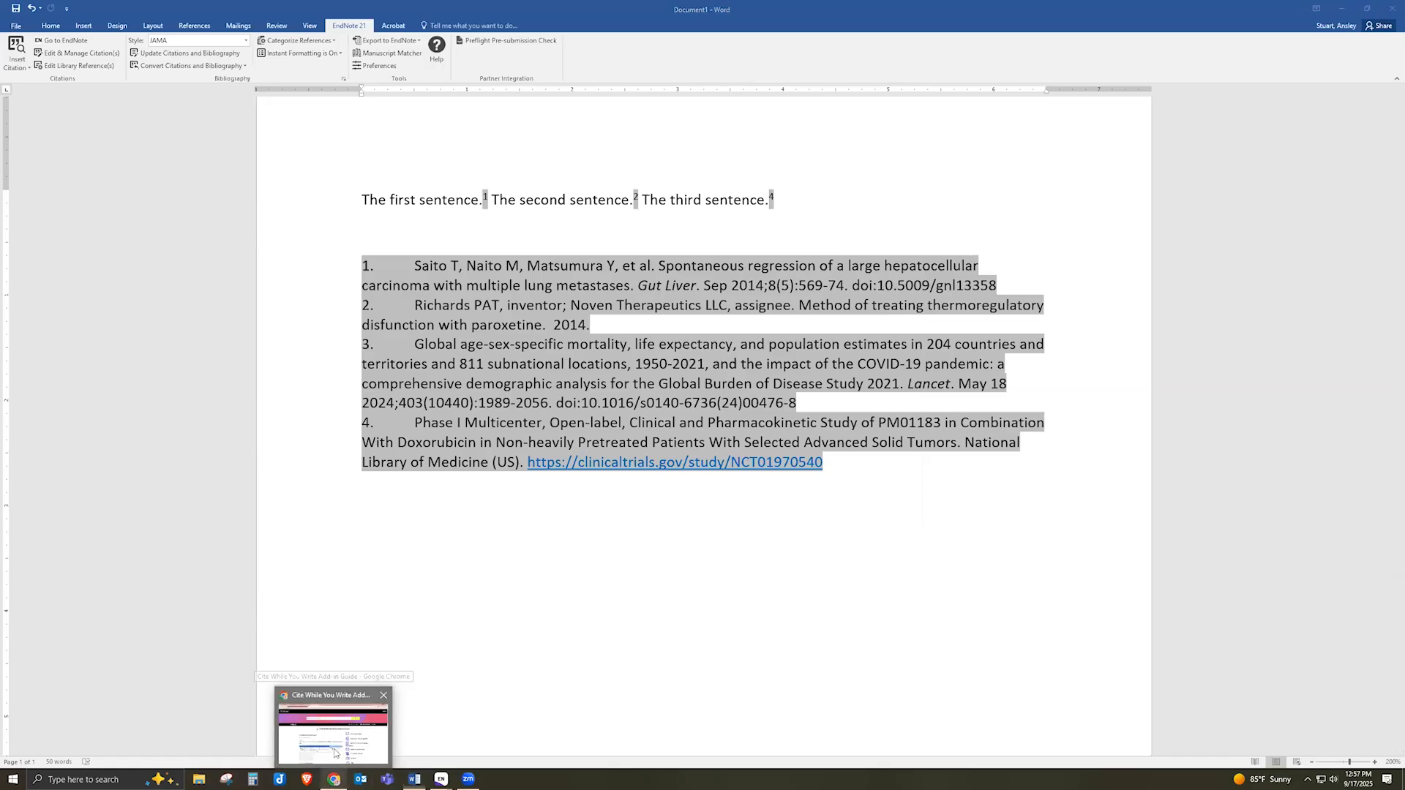
Bring the Cite While You Write guide forward in Chrome and close the Find Full Text and extra EndNote tabs
click(335, 752)
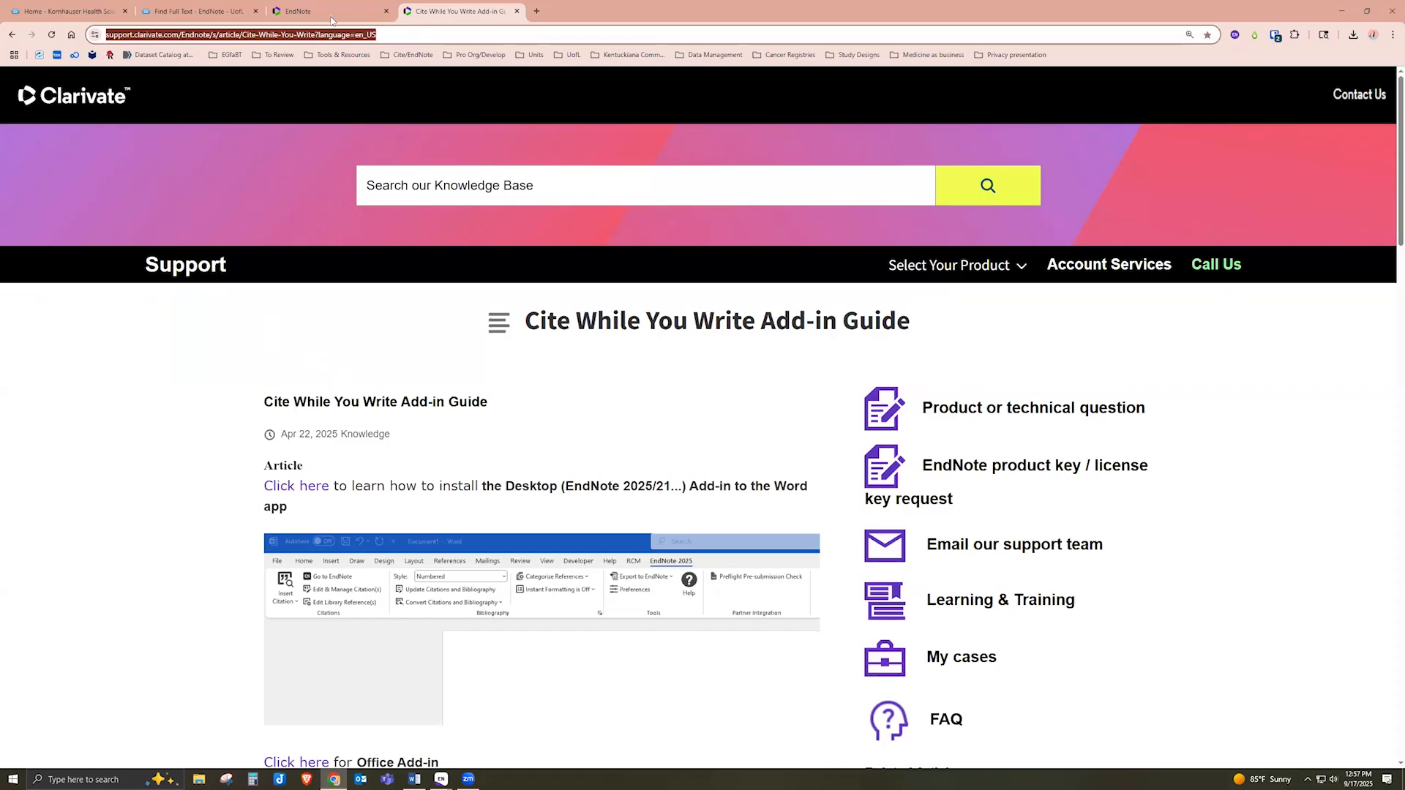
click(256, 11)
click(256, 11)
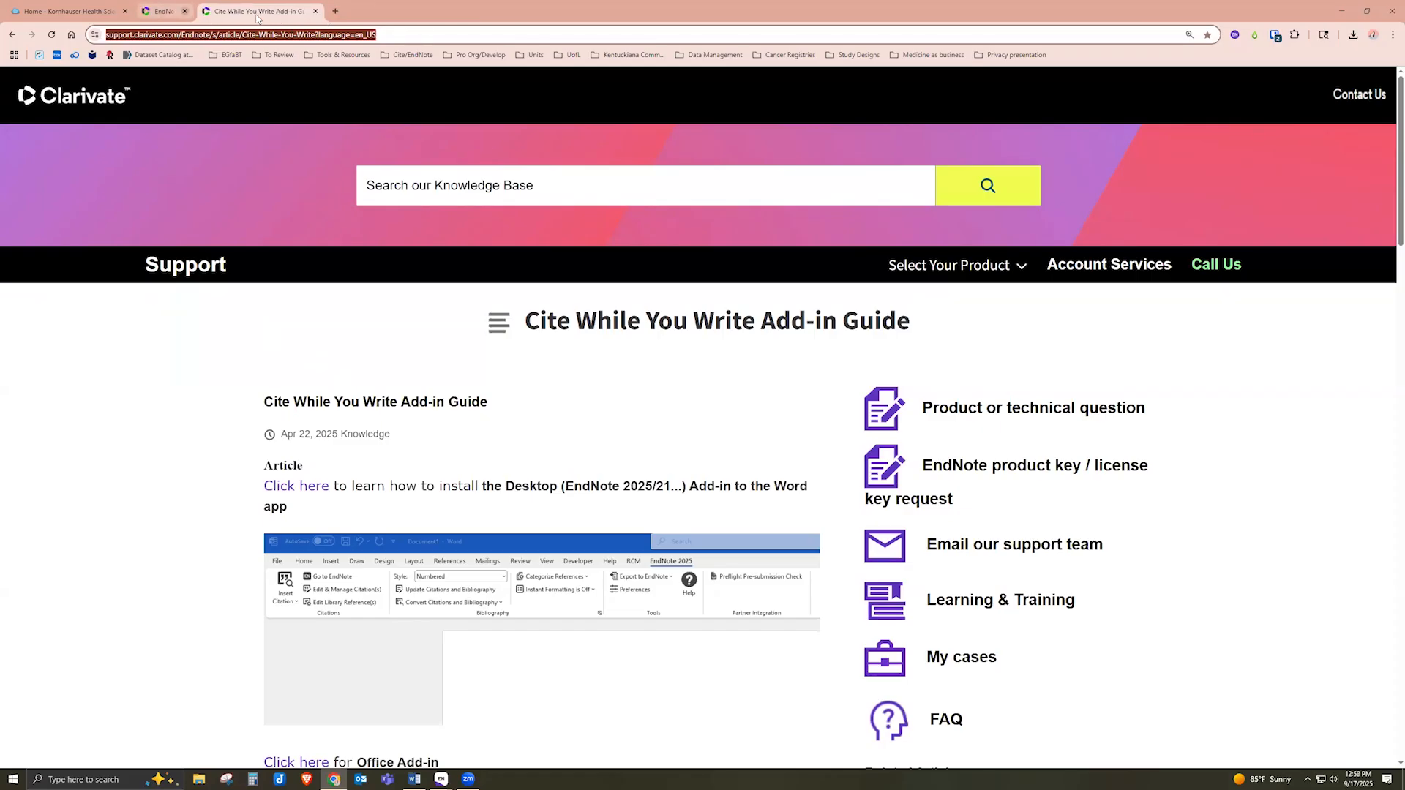
In a new Chrome tab, go to google.com and search for 'endnote contact'
click(275, 11)
click(256, 11)
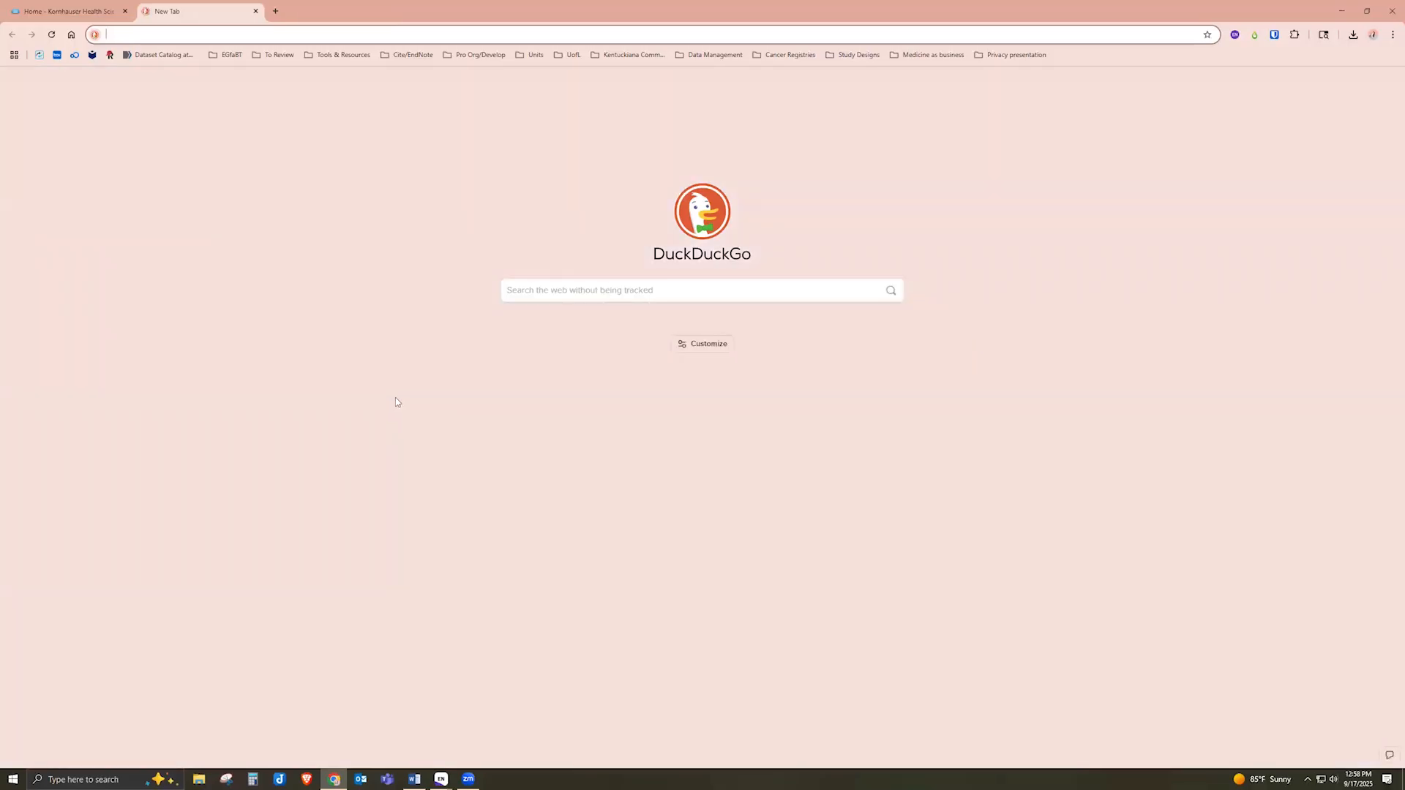
text(ed)
key(BackSpace)
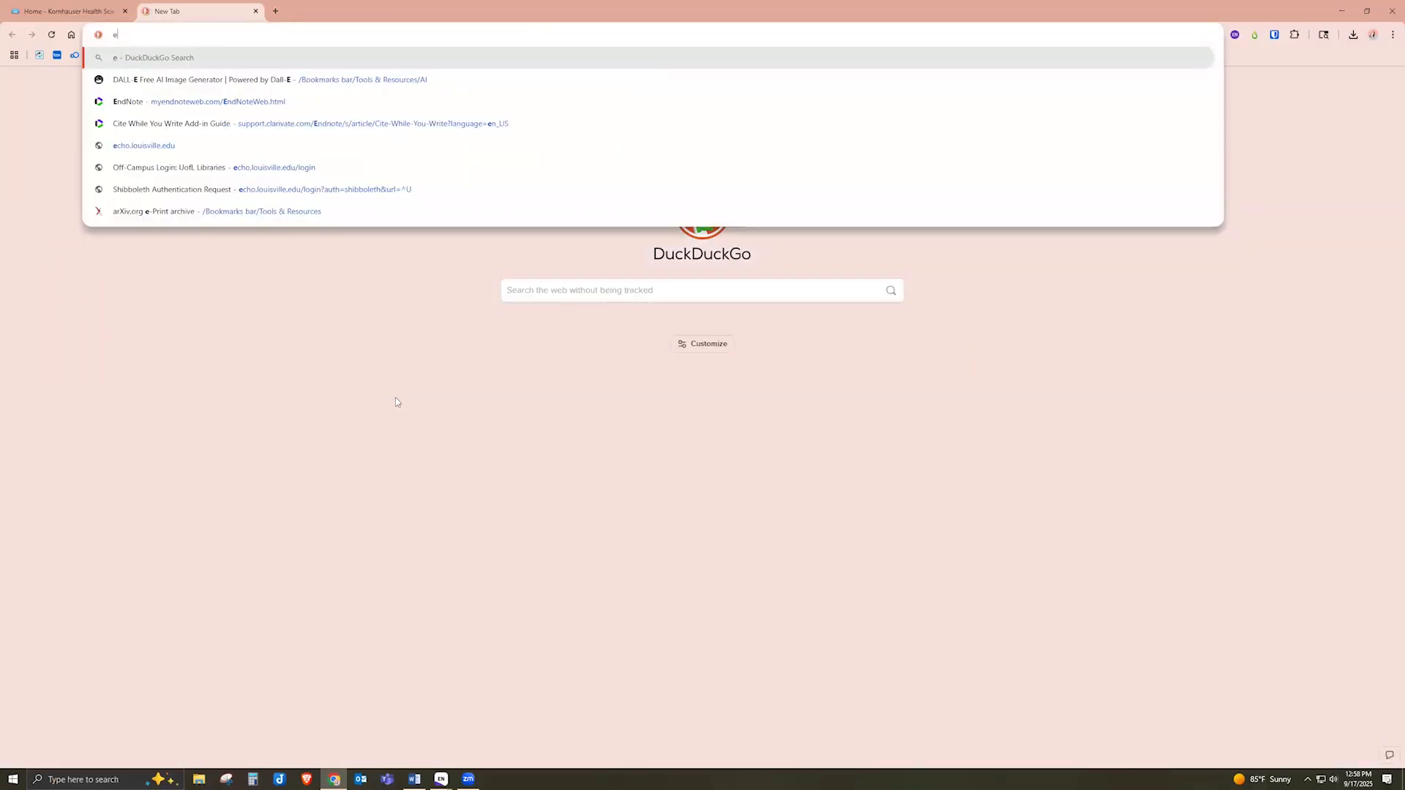
text(note)
key(BackSpace)
key(BackSpace)
key(BackSpace)
key(BackSpace)
key(BackSpace)
text(gogo)
key(BackSpace)
key(BackSpace)
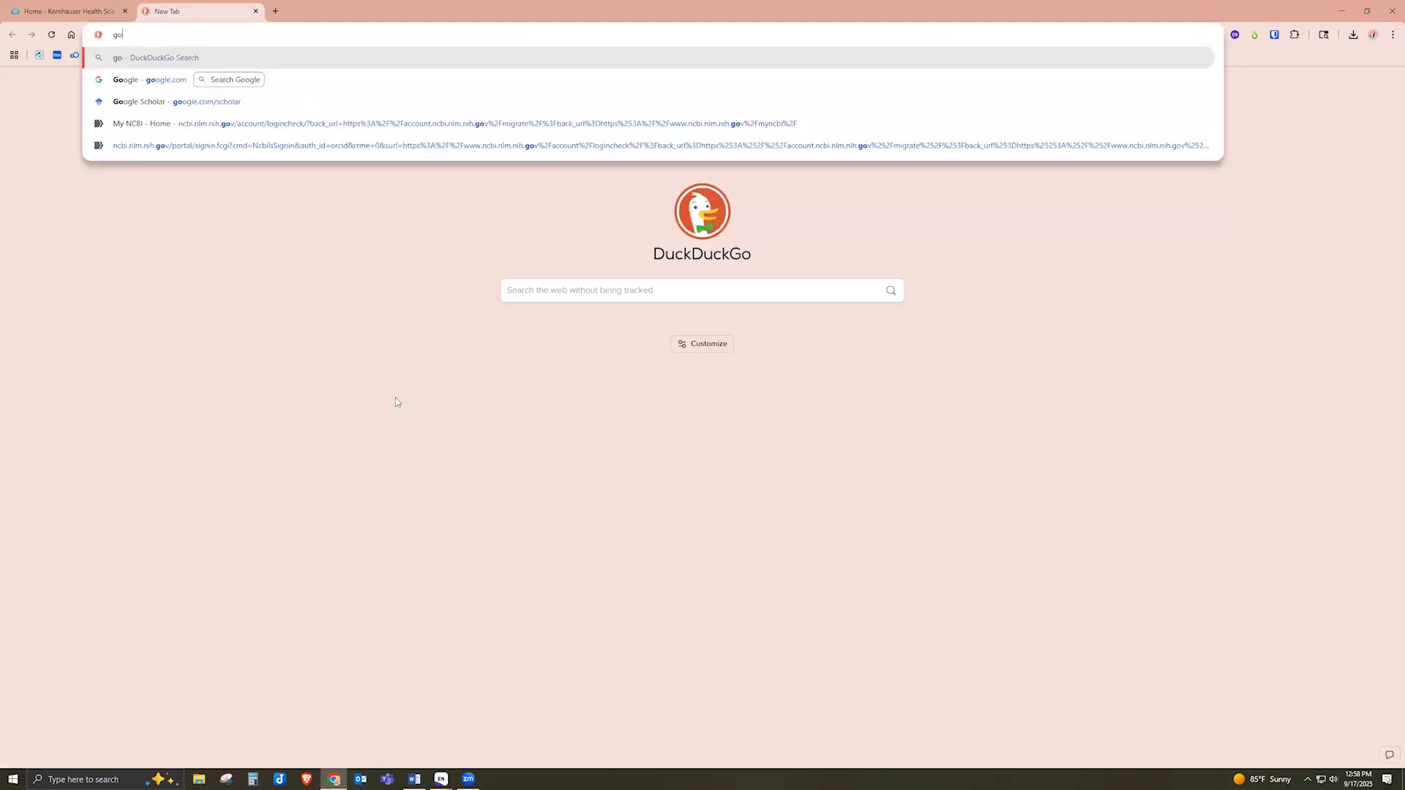
key(Down)
key(Return)
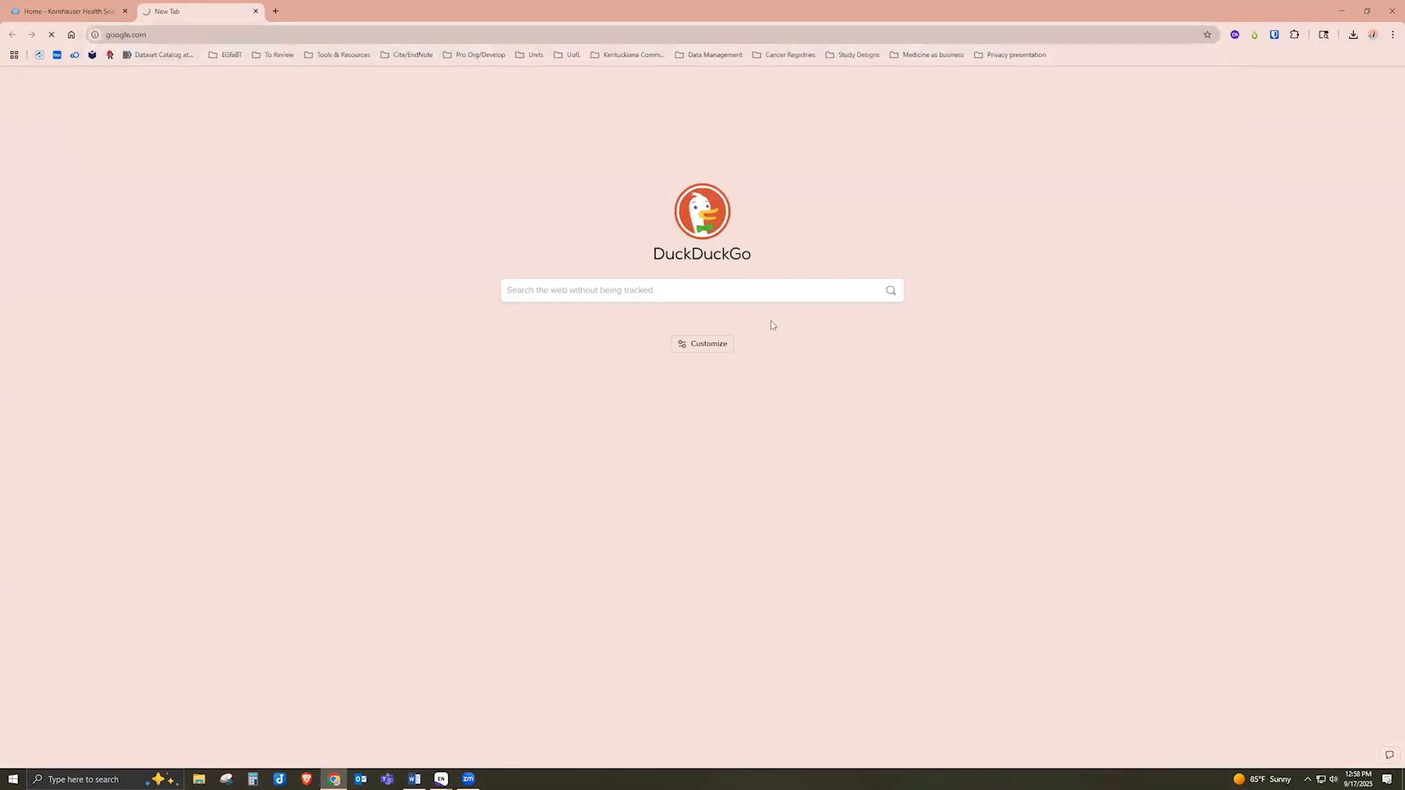
text(e)
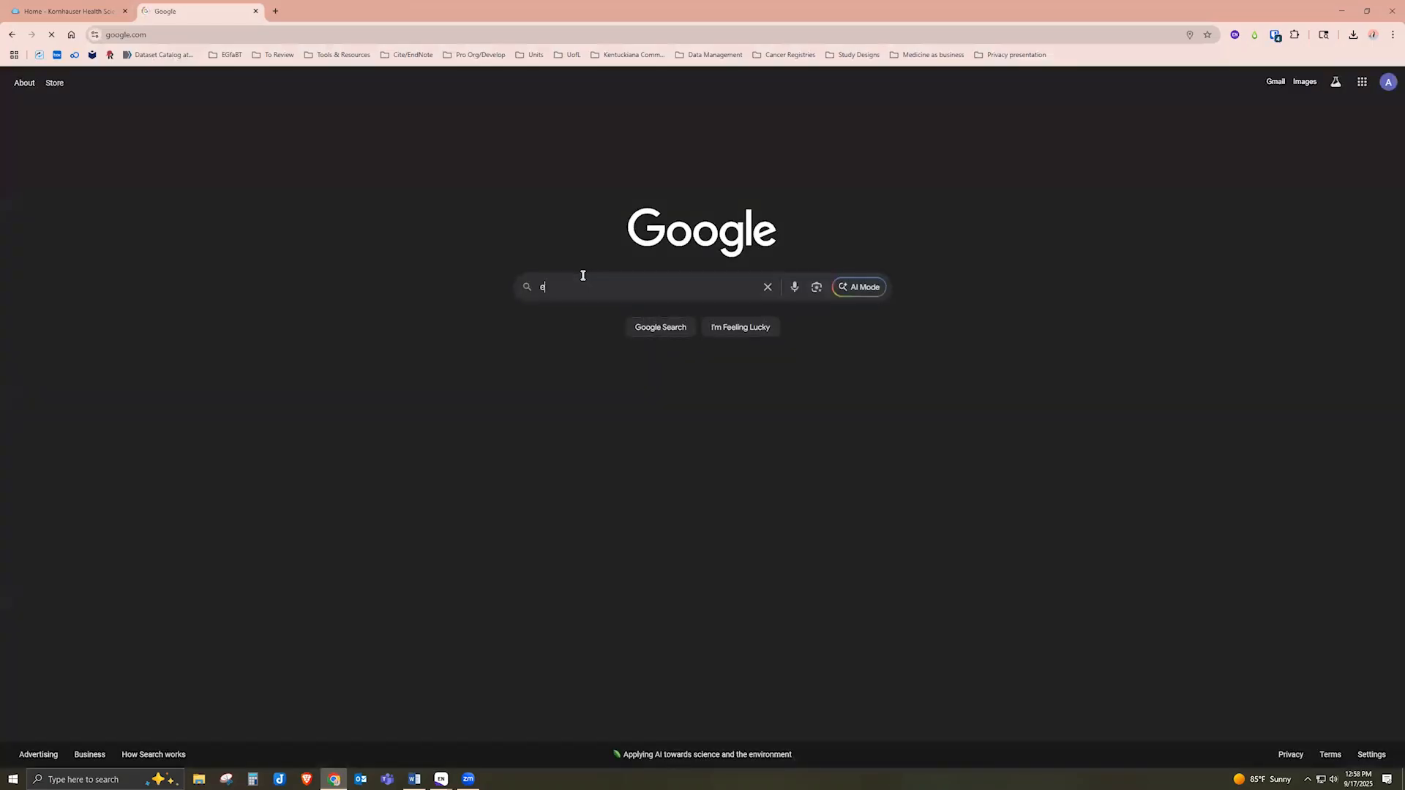
text(ndnote co)
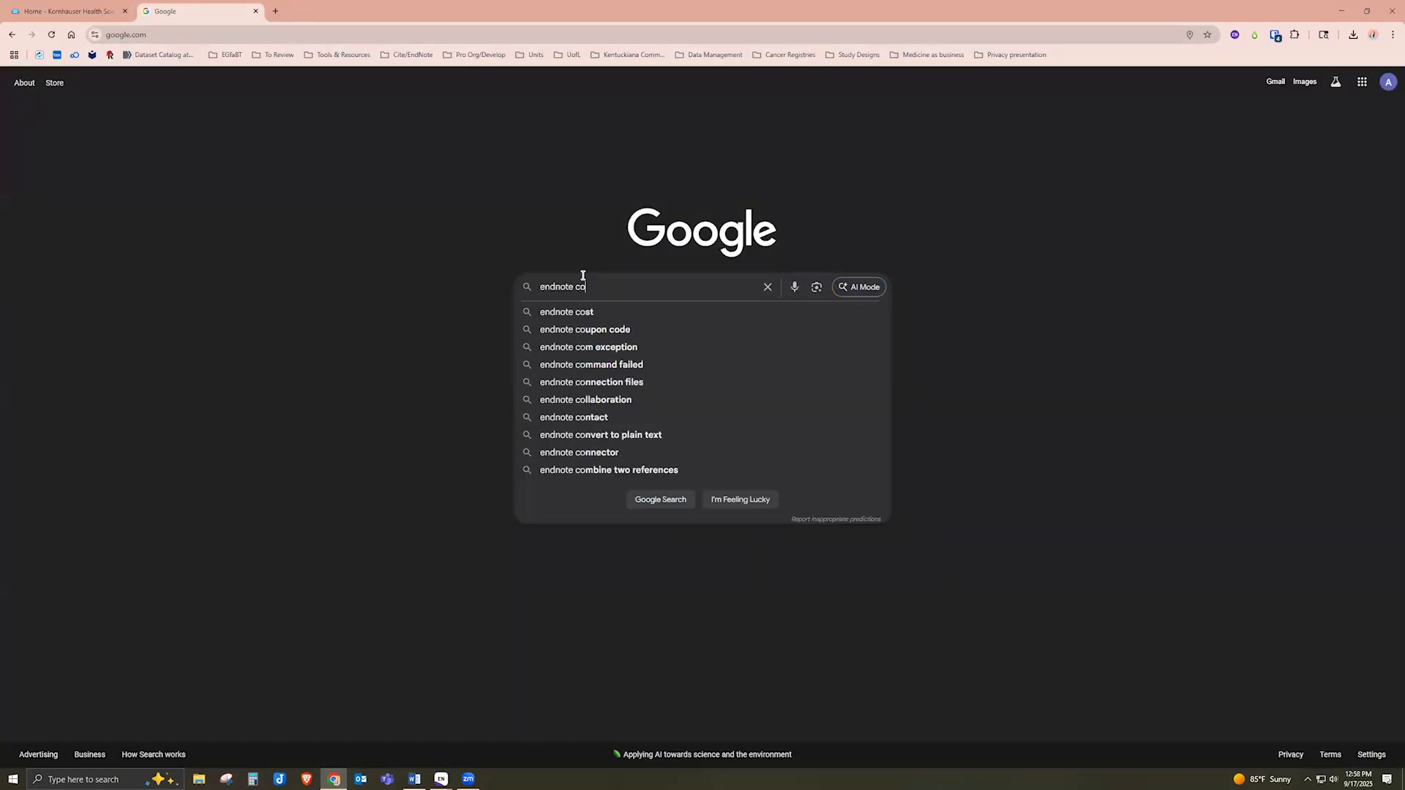
text(nta)
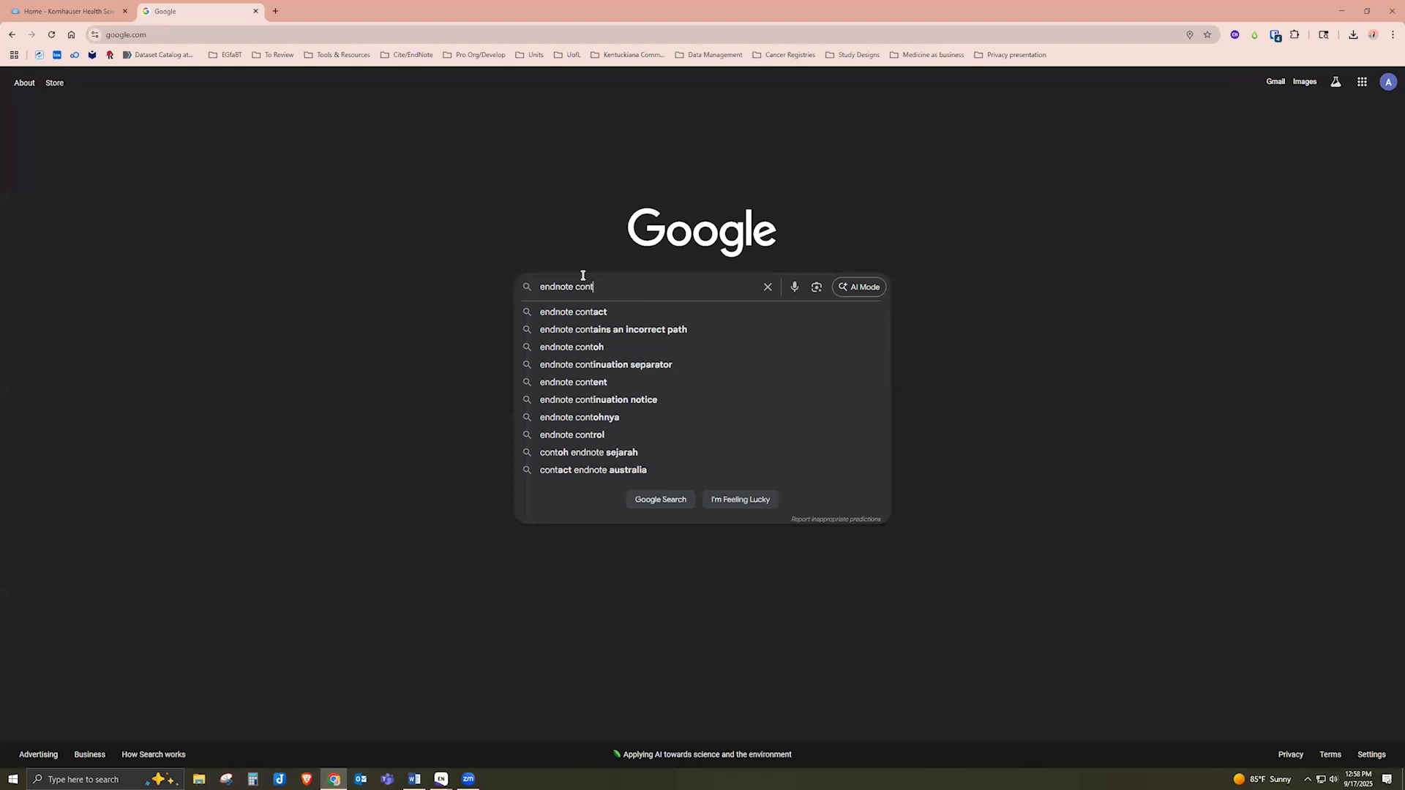
text(ct)
key(Return)
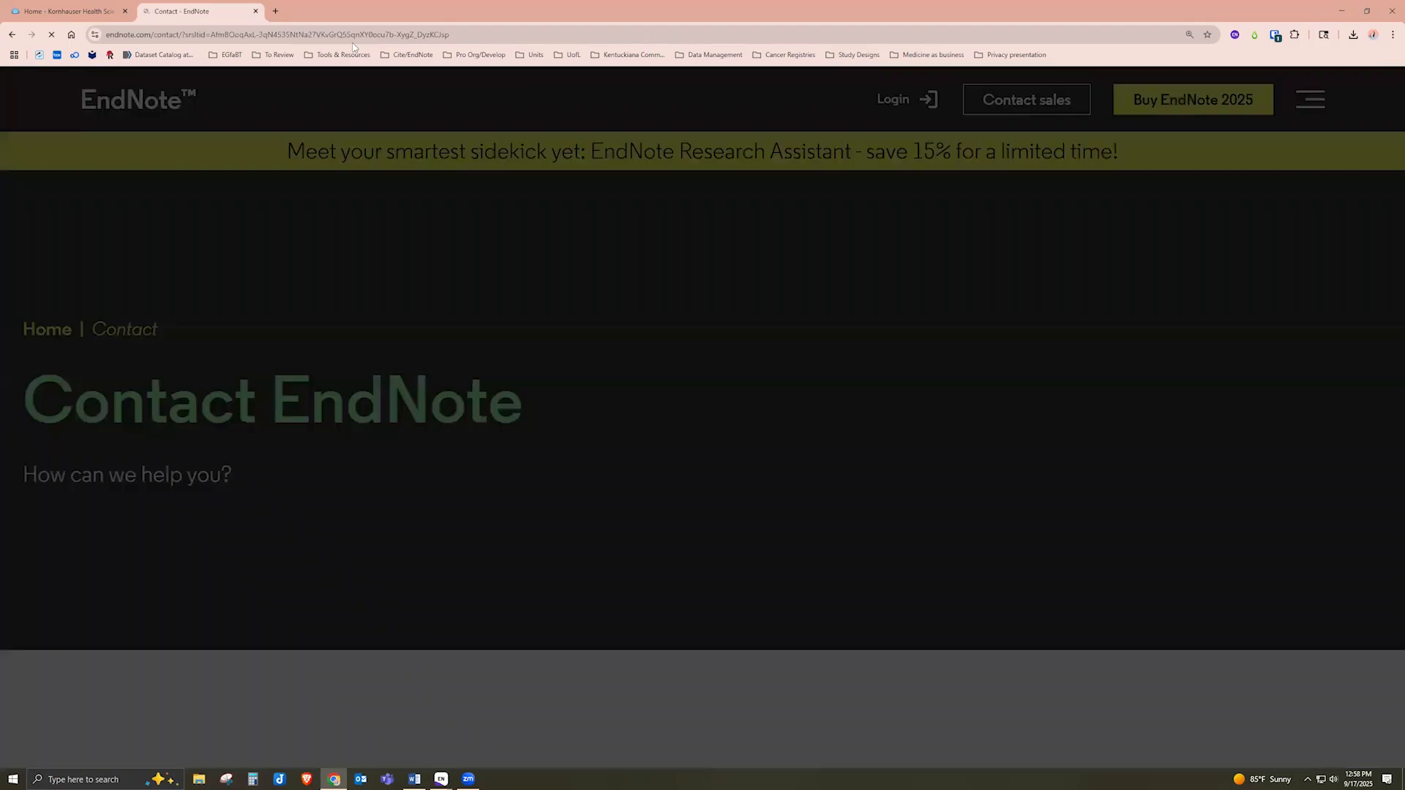
Dismiss the promo popup on the Contact EndNote page and scroll to the support contact details
click(1038, 237)
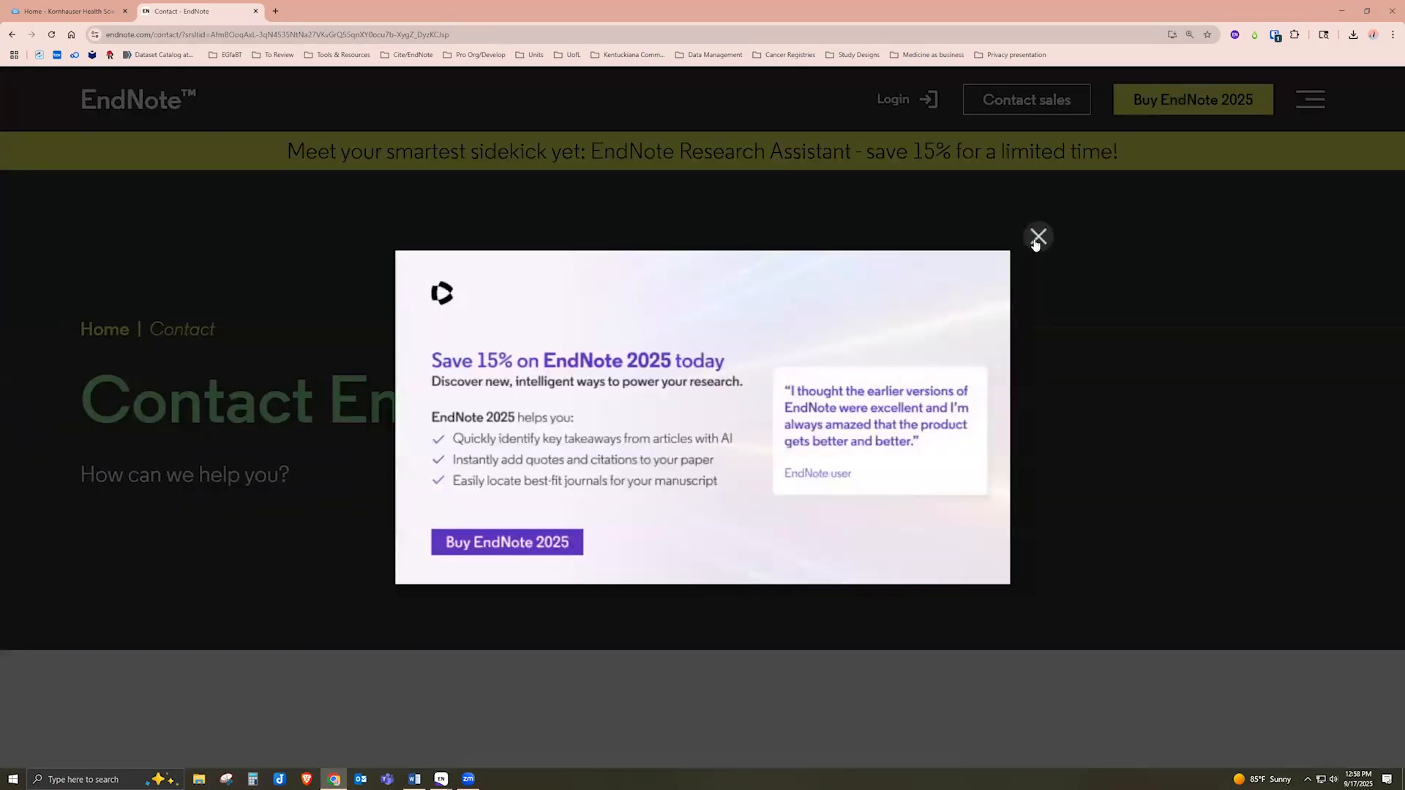
click(1038, 237)
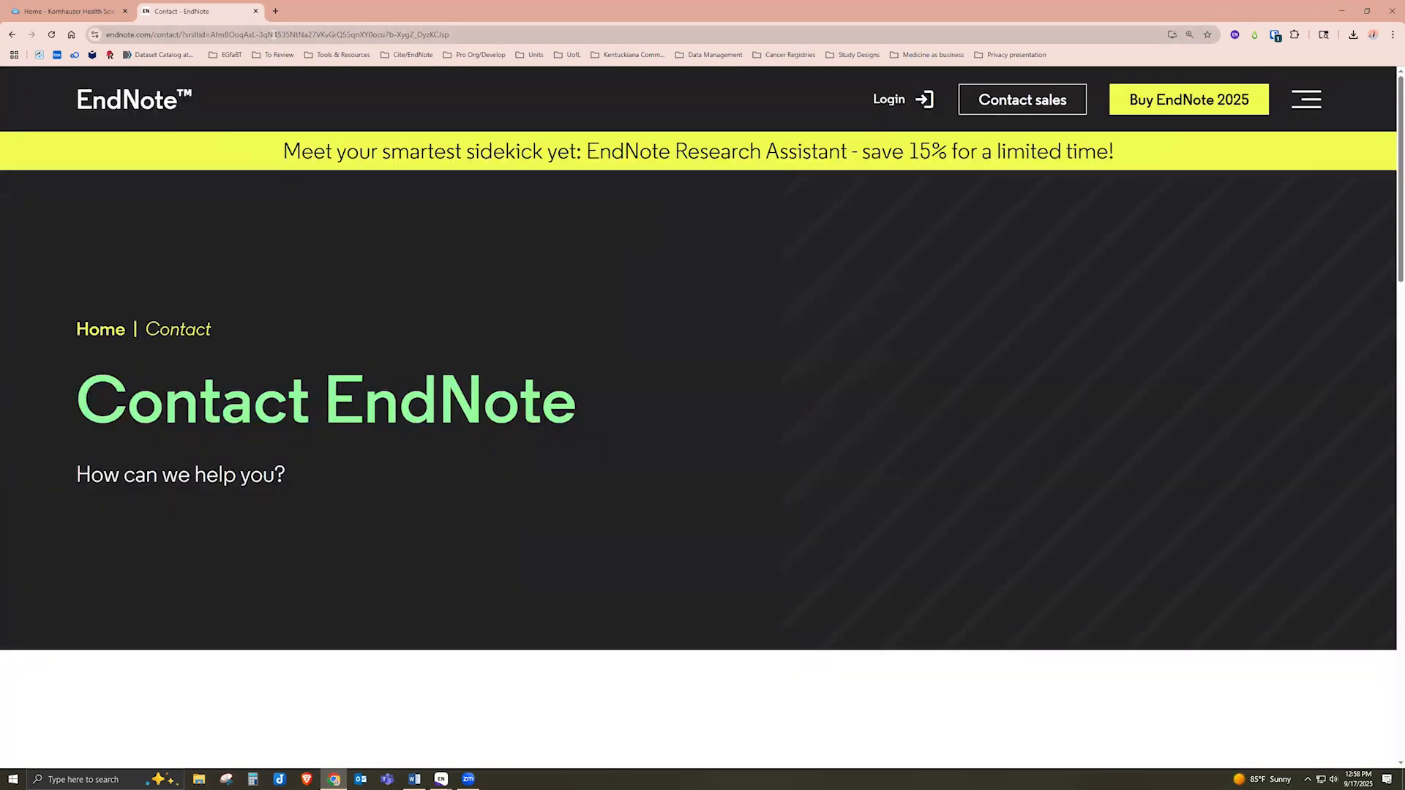
click(275, 34)
scroll(679, 464, down, 2)
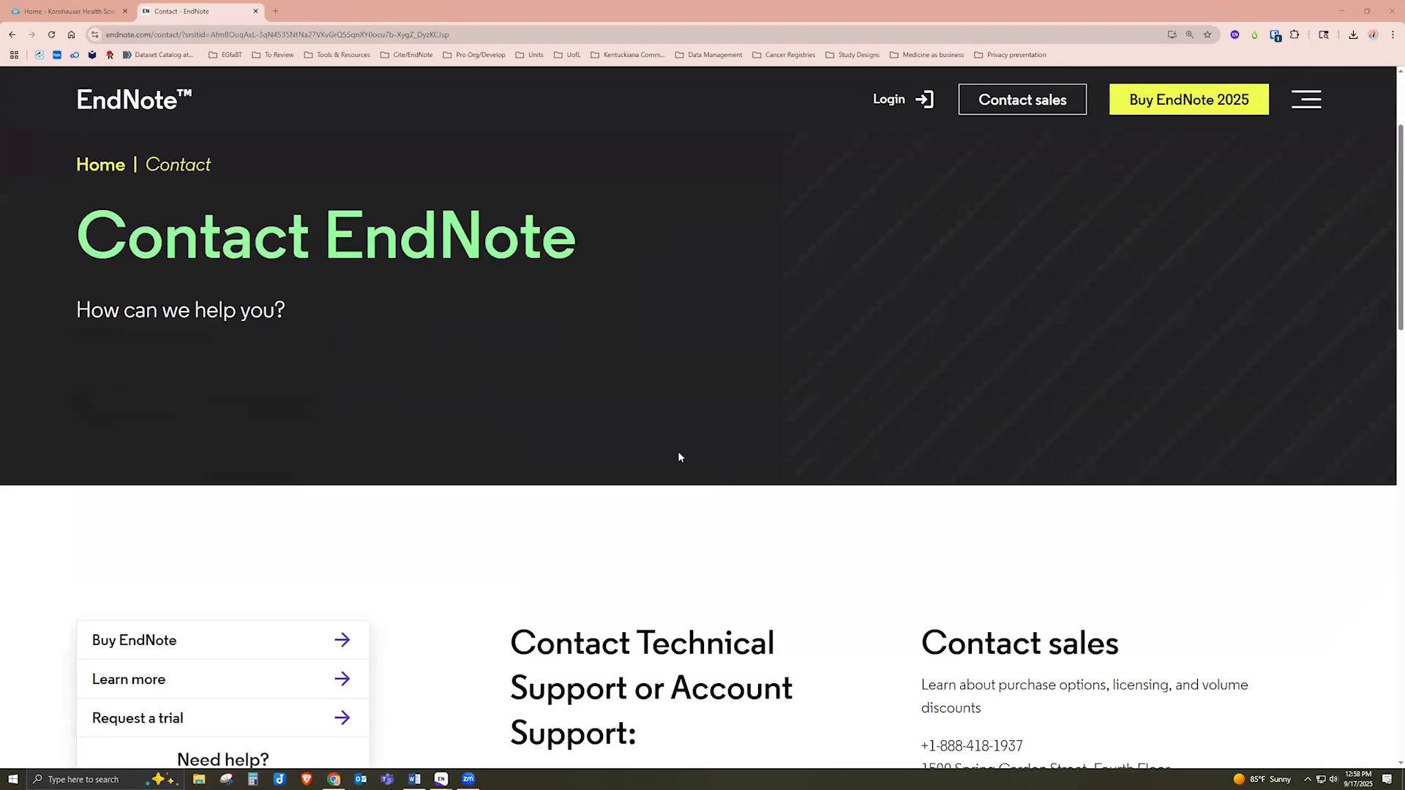
scroll(656, 418, down, 5)
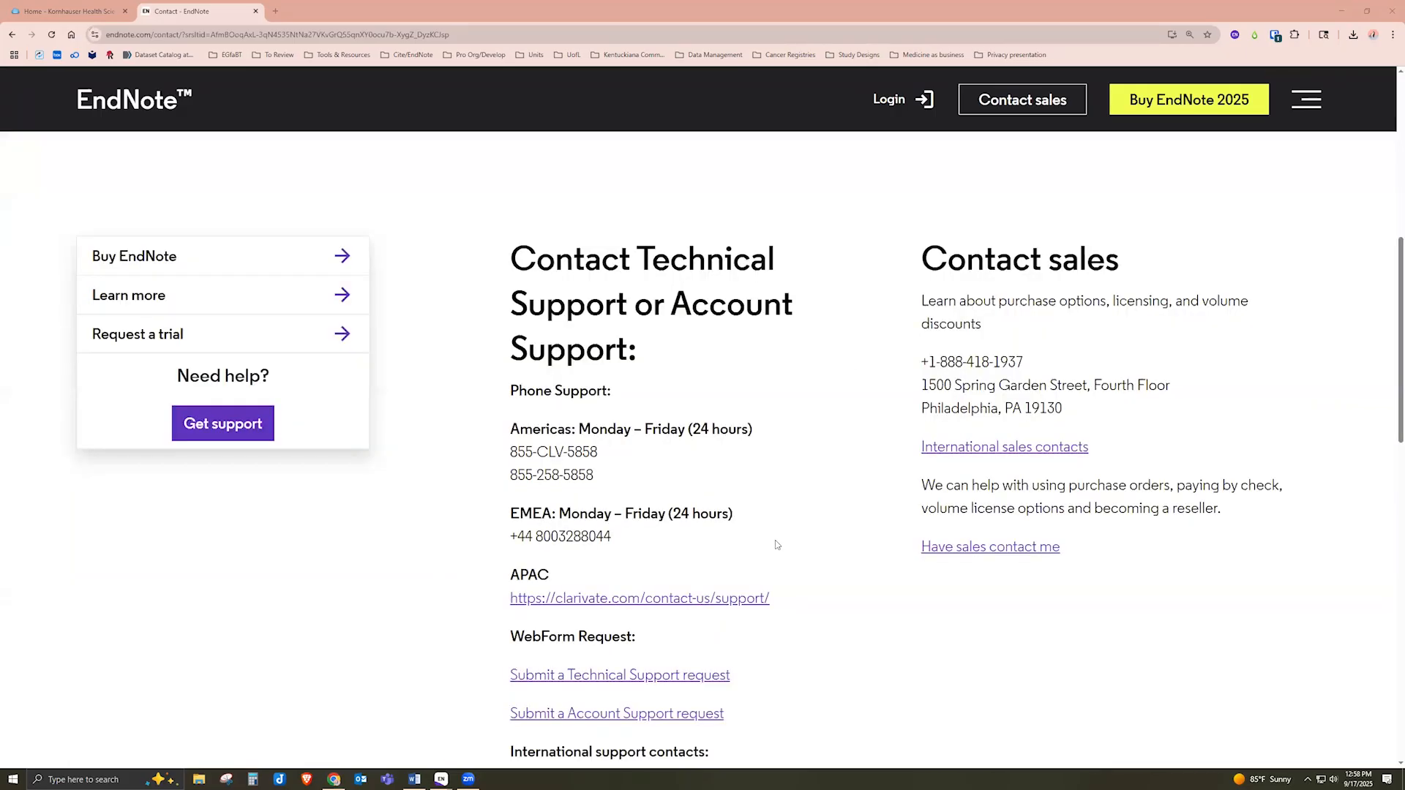